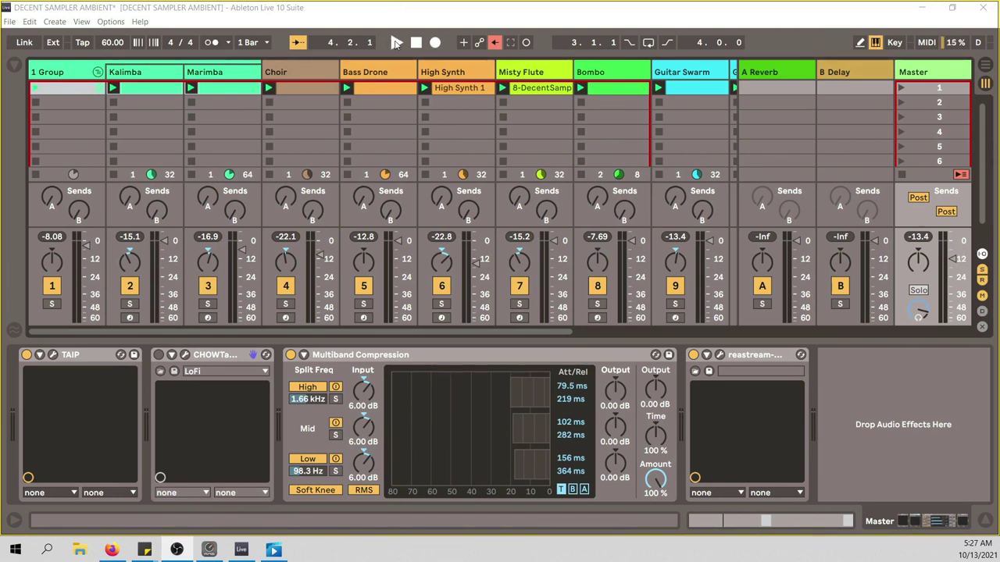
Play the ambient set, hide the device view, look across the session's tracks, and stop playback
left_click(396, 43)
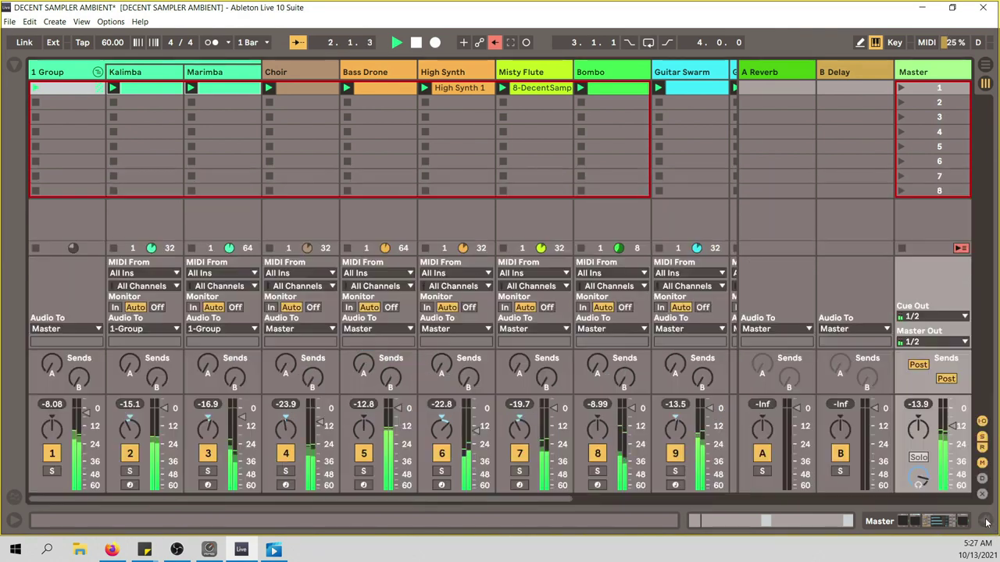
left_click(986, 522)
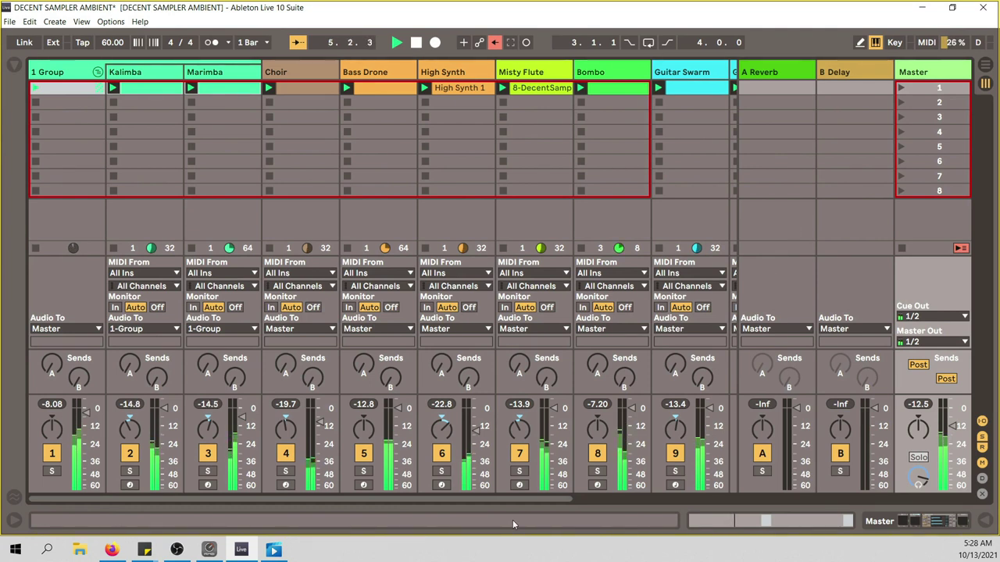
left_click_drag(516, 498, 673, 499)
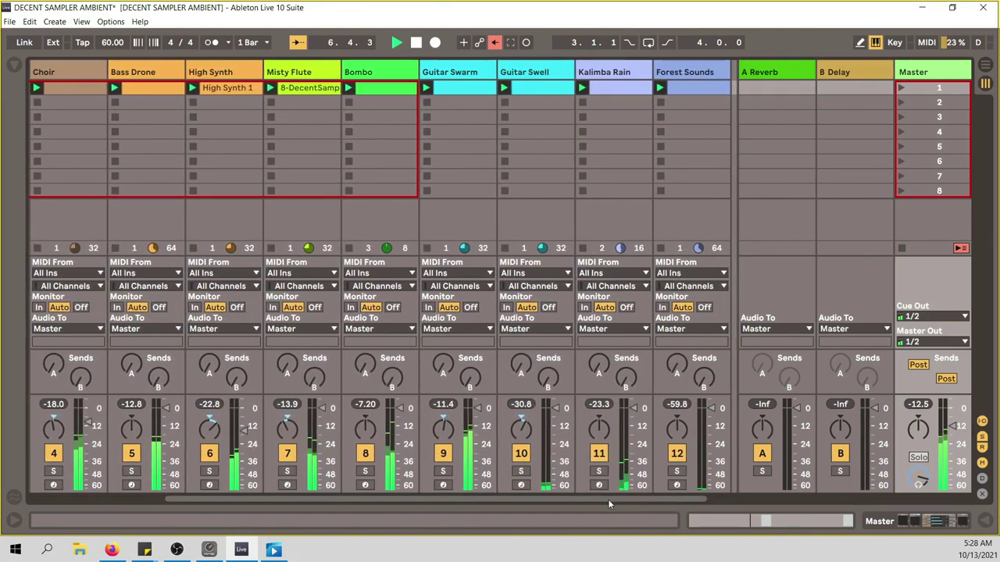
left_click_drag(567, 500, 459, 494)
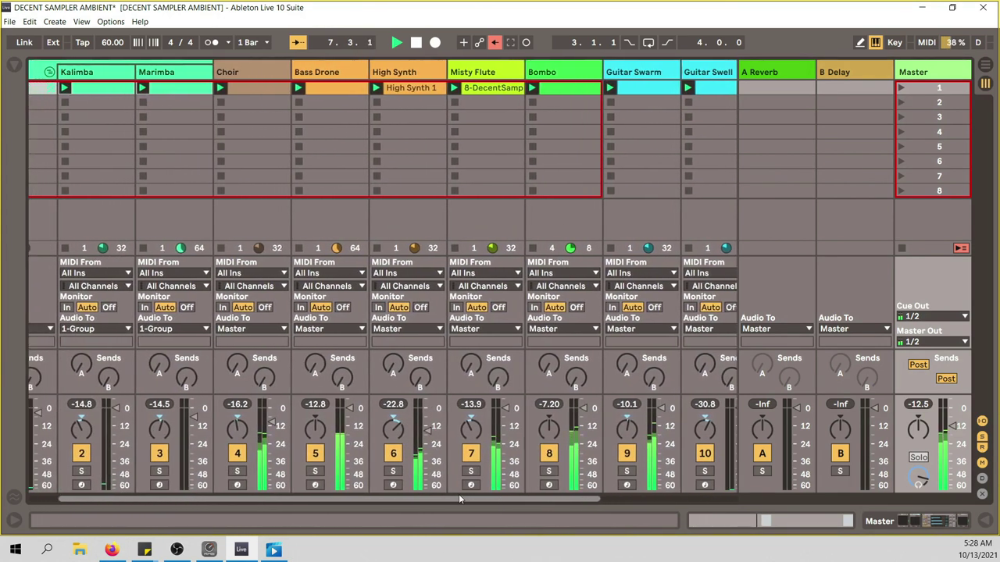
left_click(417, 43)
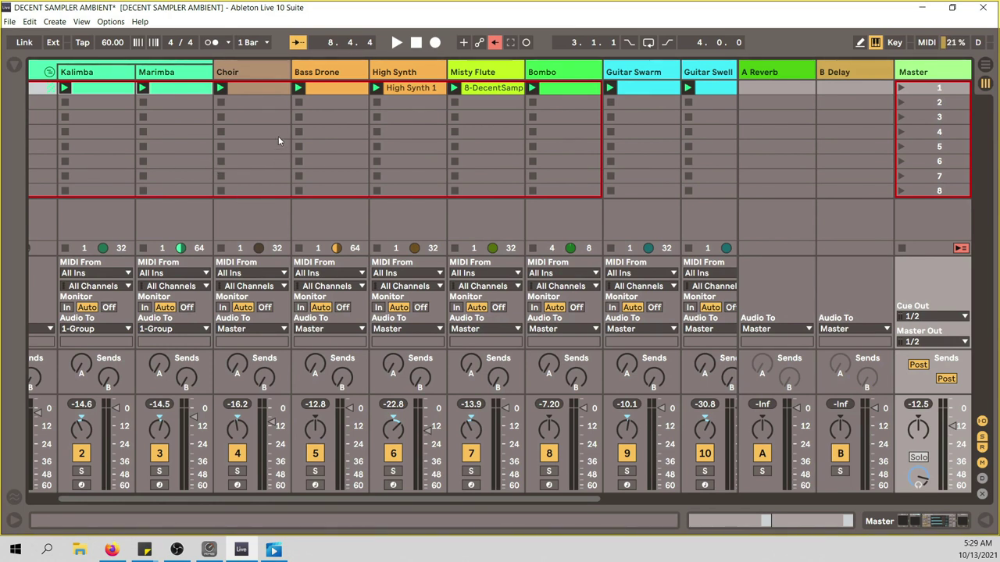
Switch to Firefox and view the Pianobook homepage and the uploads on the Christian Henson Music channel
left_click(114, 551)
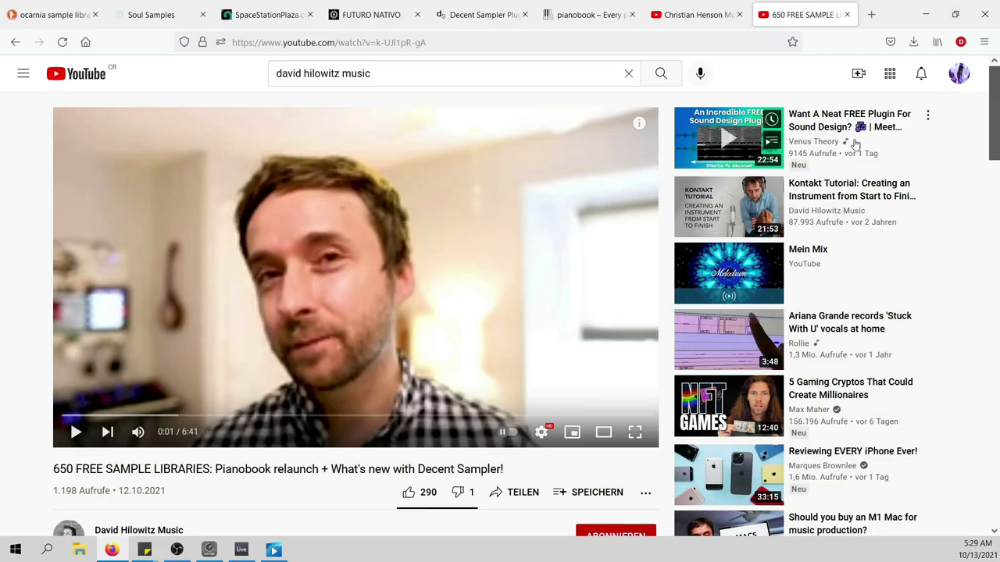
left_click(588, 15)
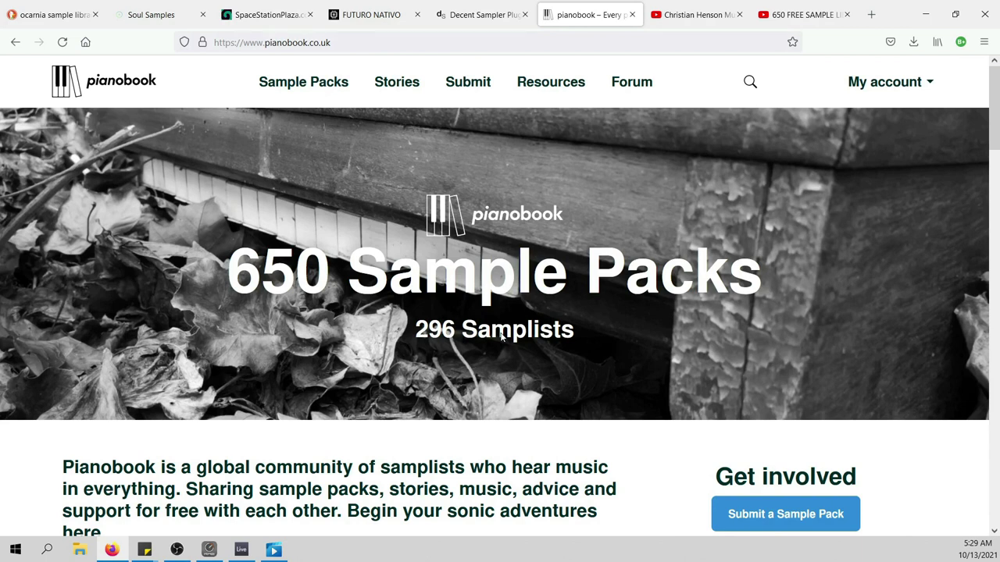
left_click(676, 22)
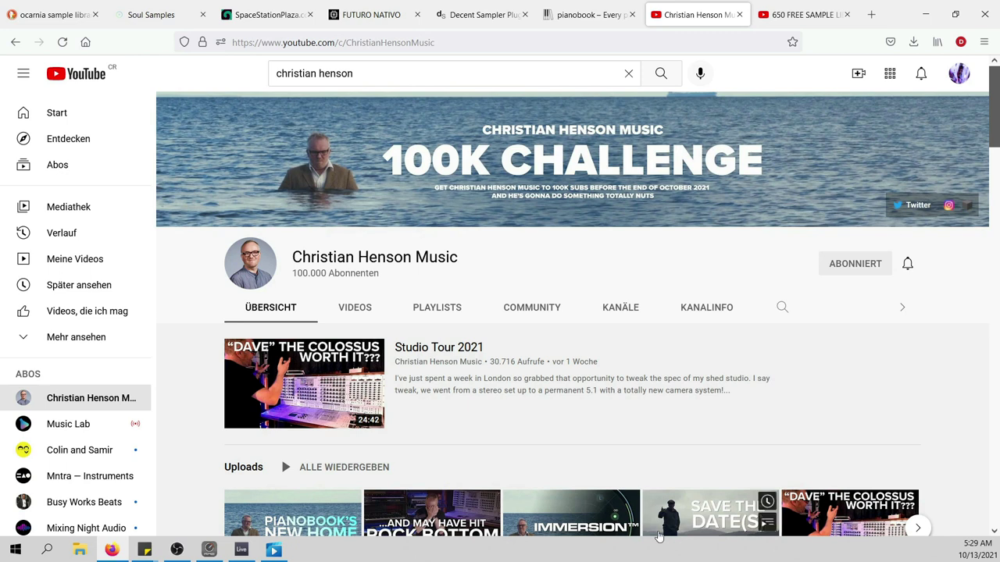
scroll(934, 351, "down", 3)
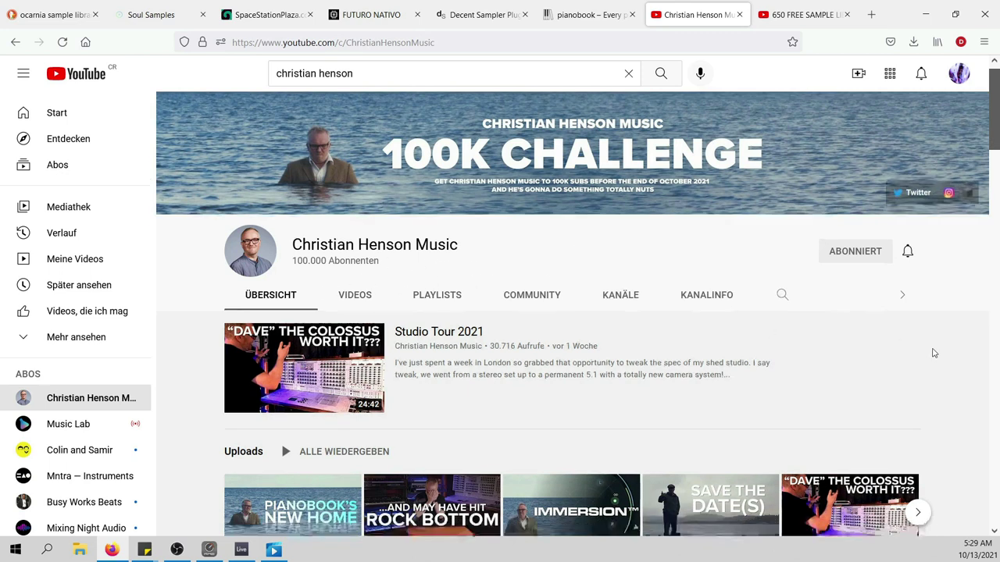
mouse_move(735, 408)
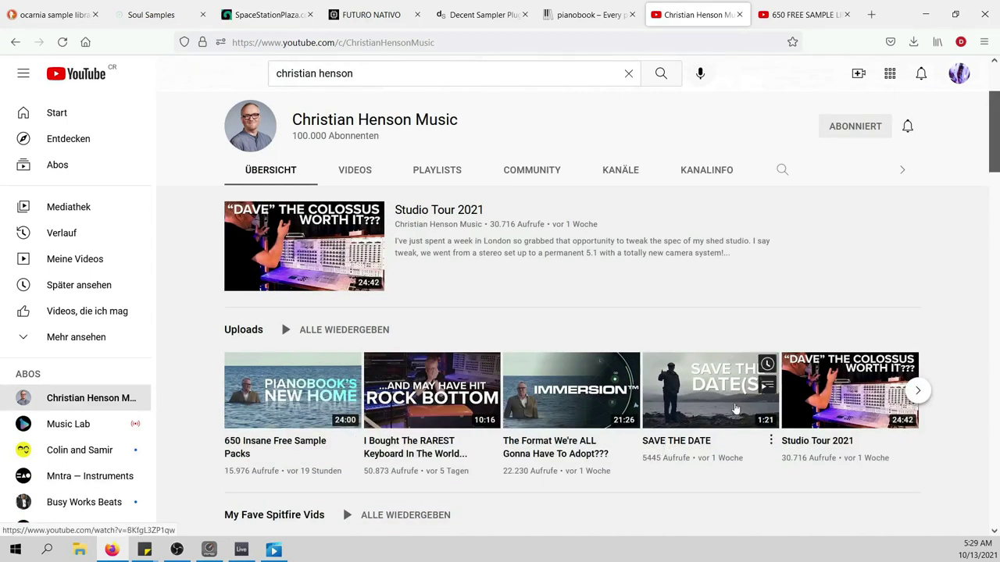
scroll(735, 408, "down", 3)
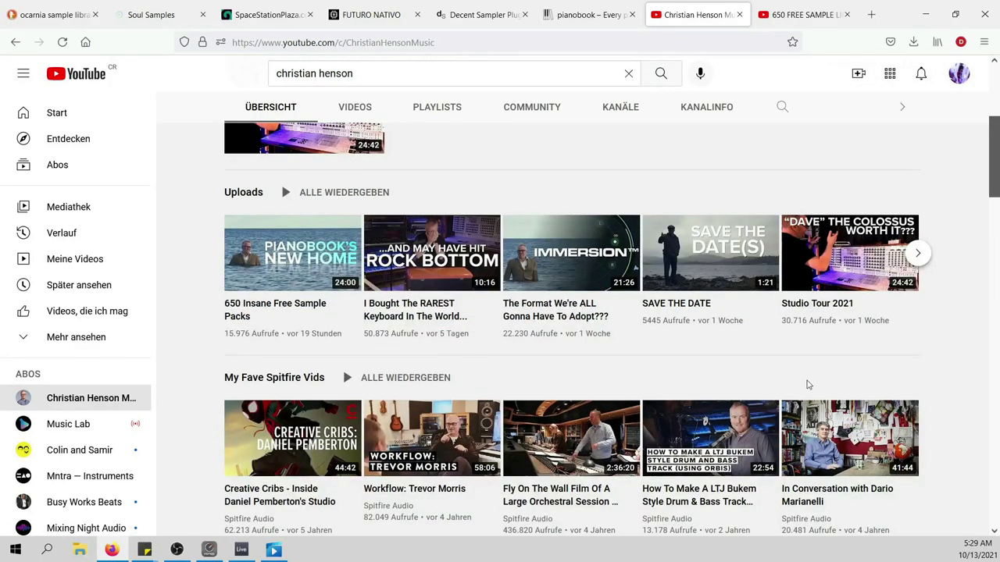
scroll(810, 384, "up", 5)
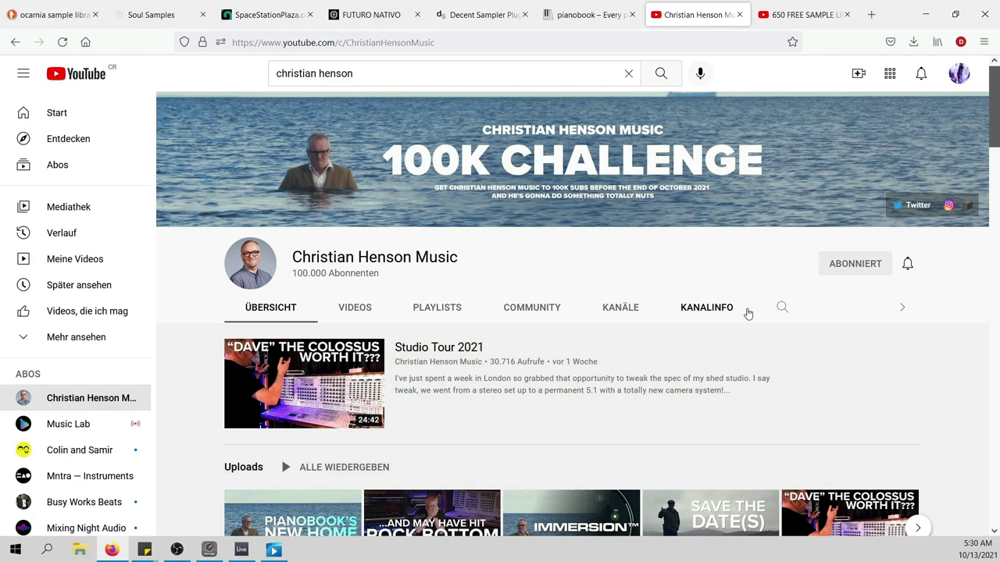
Revisit the Pianobook homepage and view the description of David Hilowitz Music's "650 FREE SAMPLE LIBRARIES" video
left_click(592, 15)
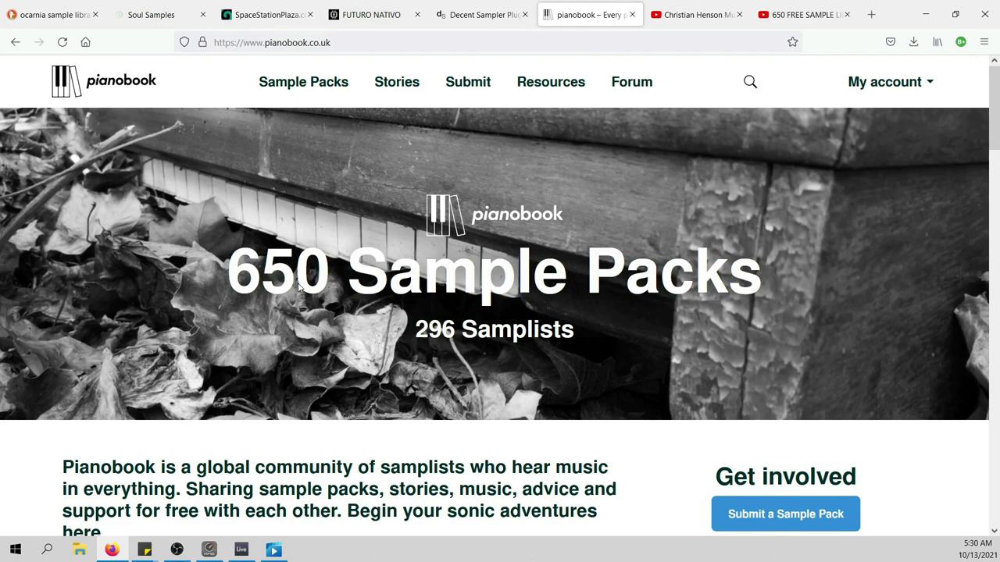
left_click(812, 17)
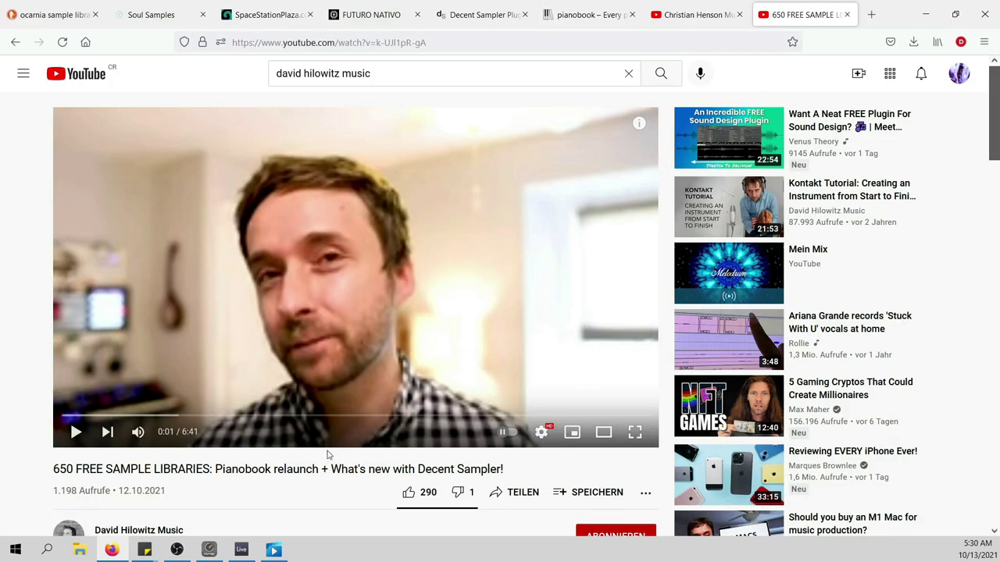
scroll(332, 452, "down", 2)
scroll(332, 450, "down", 1)
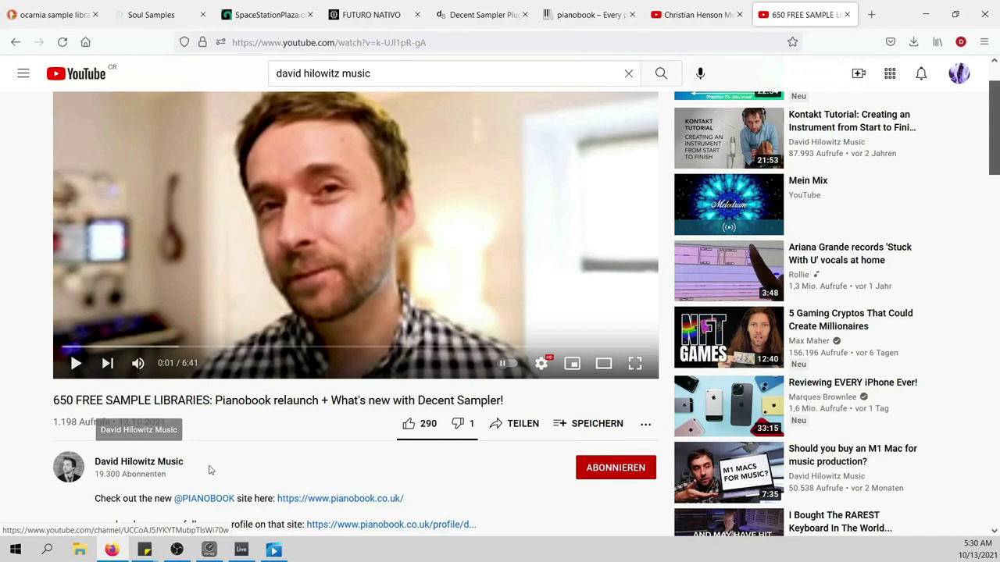
scroll(277, 453, "up", 2)
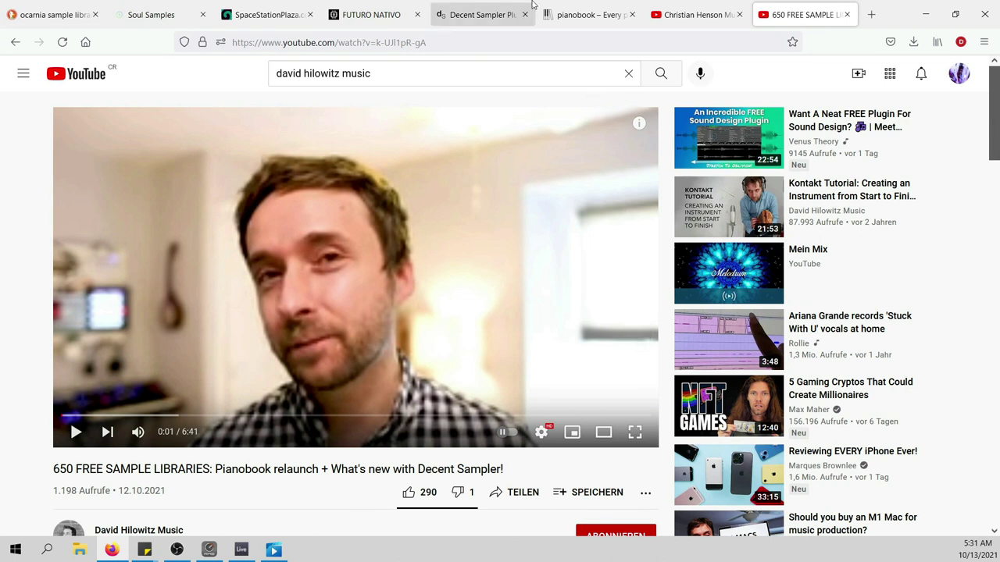
View the free Decent Sampler Plugin product page and revisit the two YouTube pages about Pianobook
left_click(485, 15)
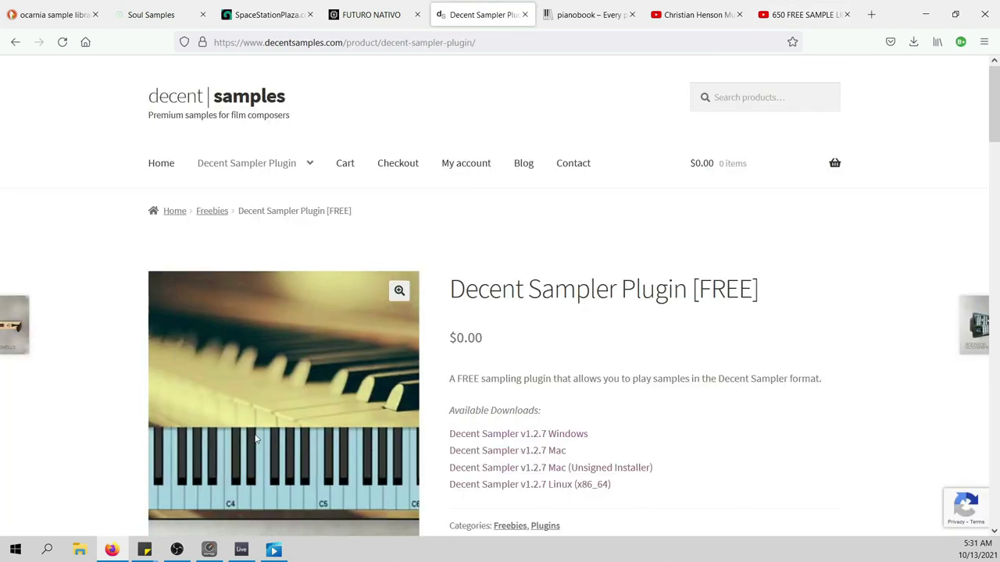
scroll(771, 259, "down", 1)
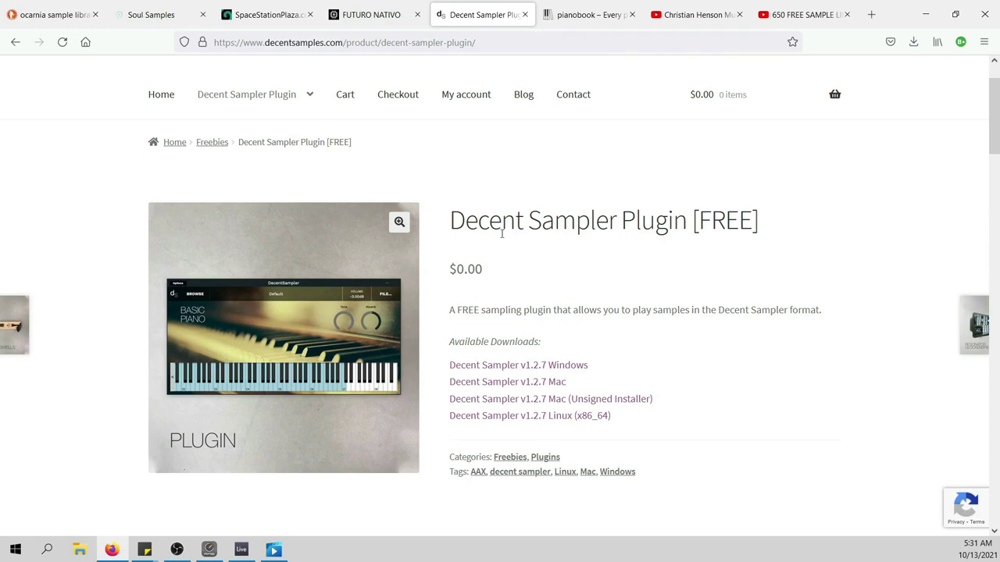
left_click(700, 21)
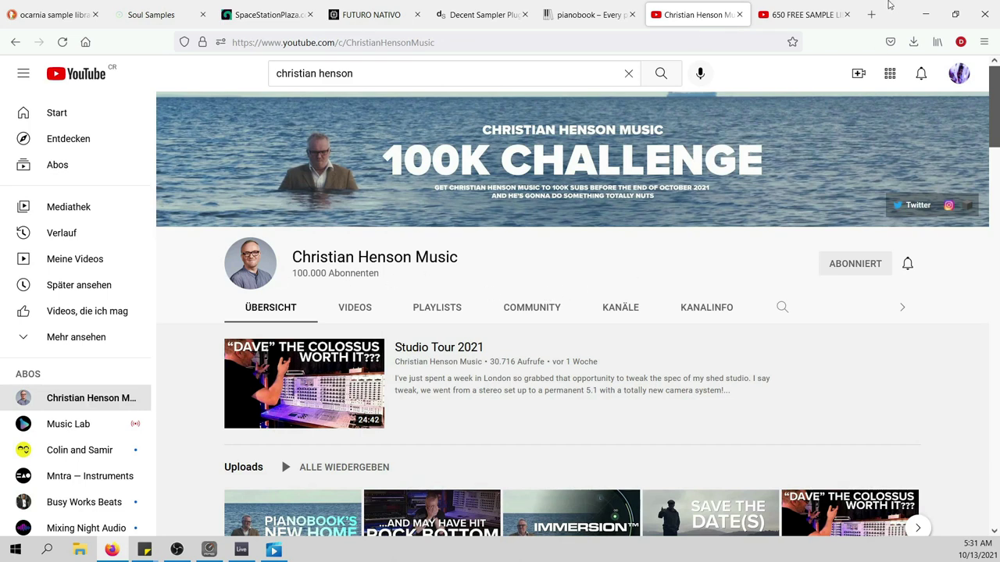
left_click(816, 16)
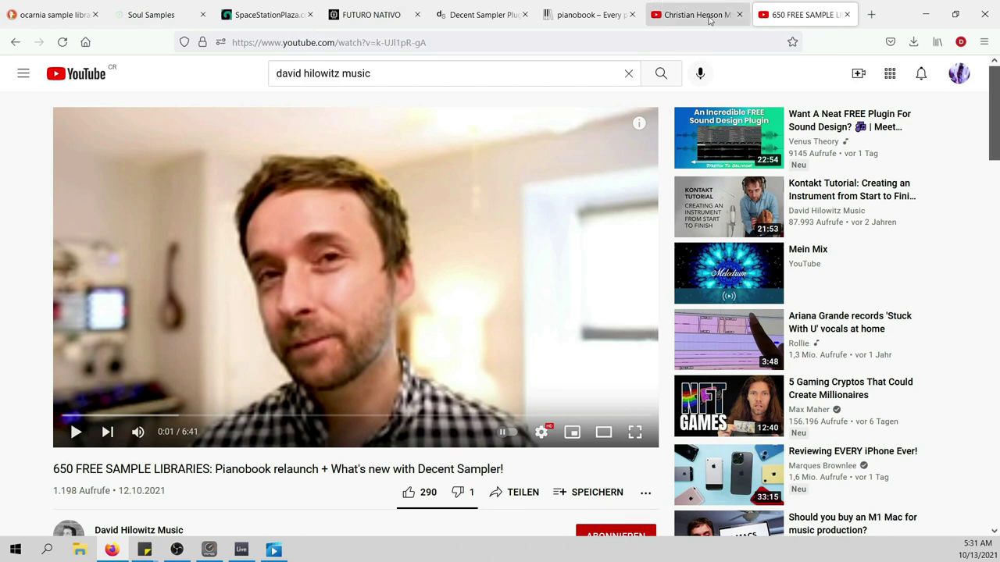
Open Pianobook's sample packs for Decent Sampler and browse the latest packs down to Misty Flute
left_click(566, 14)
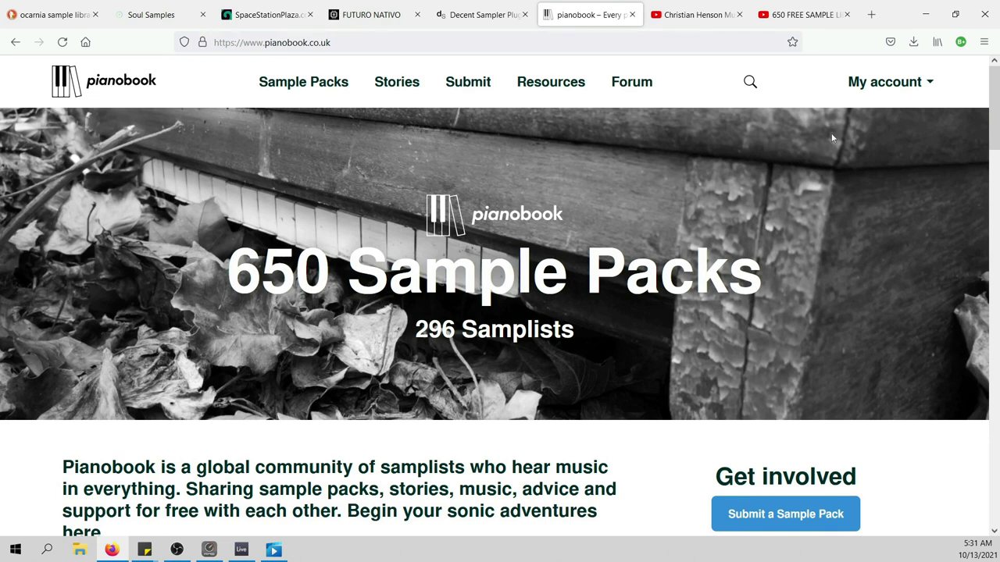
mouse_move(357, 88)
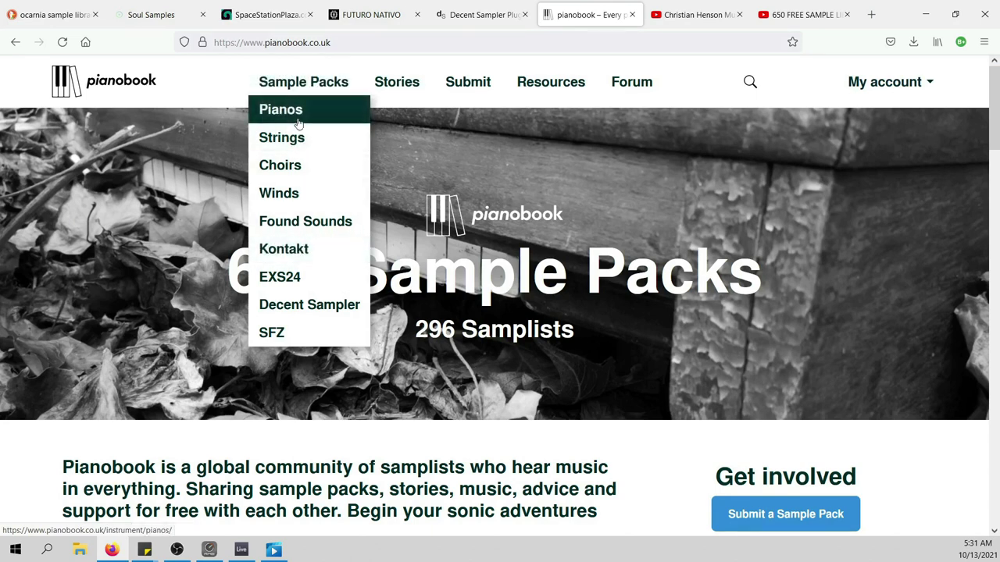
left_click(323, 310)
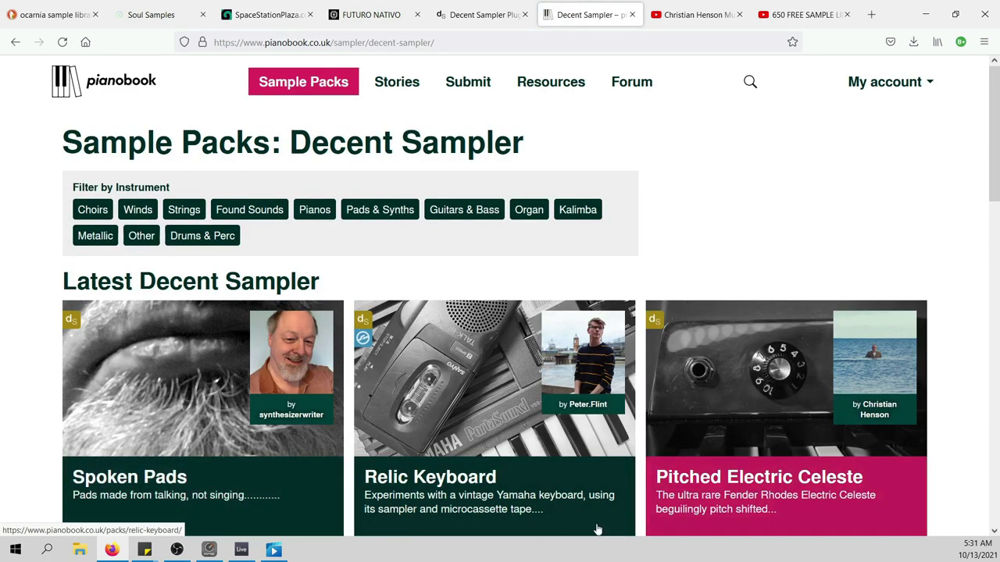
scroll(328, 362, "down", 3)
scroll(327, 360, "down", 10)
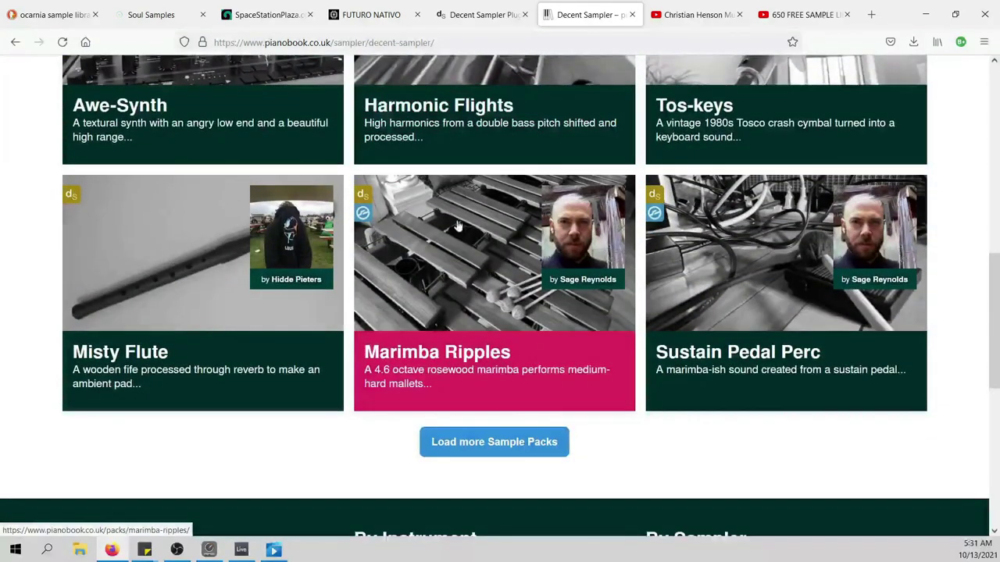
Open the Misty Flute pack page and examine its story, audio demo, reviews and creator section
left_click(195, 376)
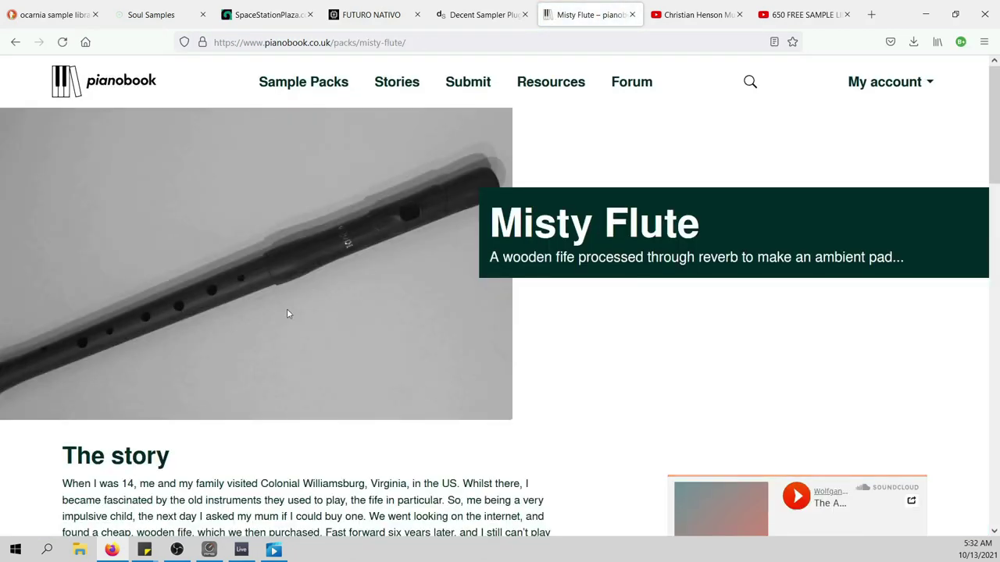
scroll(229, 404, "down", 1)
scroll(188, 410, "up", 1)
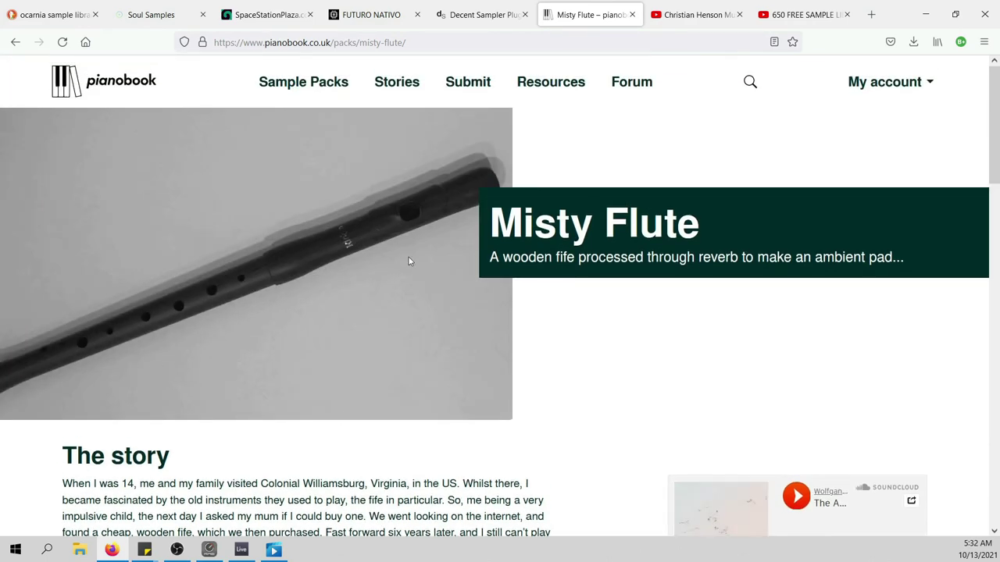
scroll(409, 261, "down", 3)
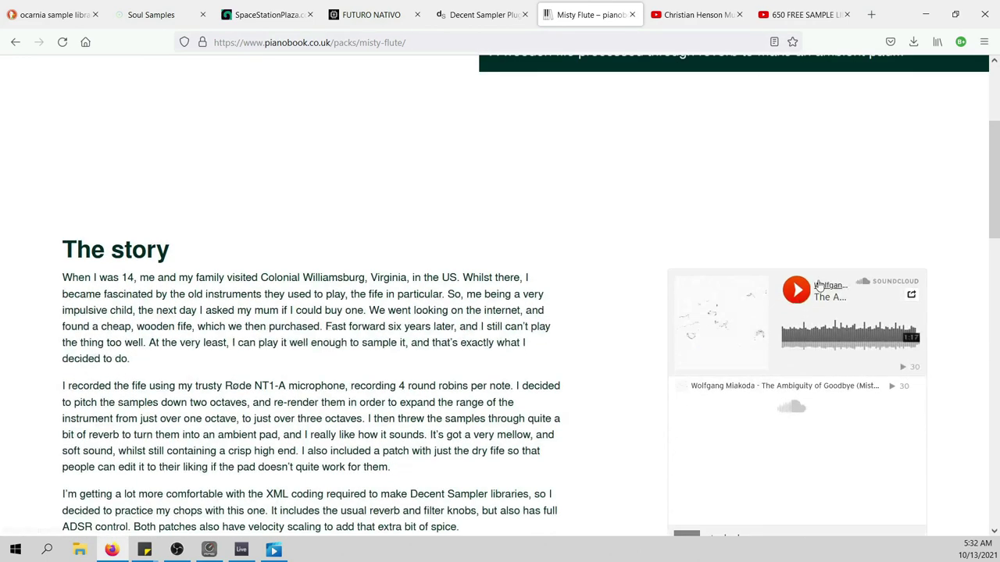
scroll(526, 377, "down", 1)
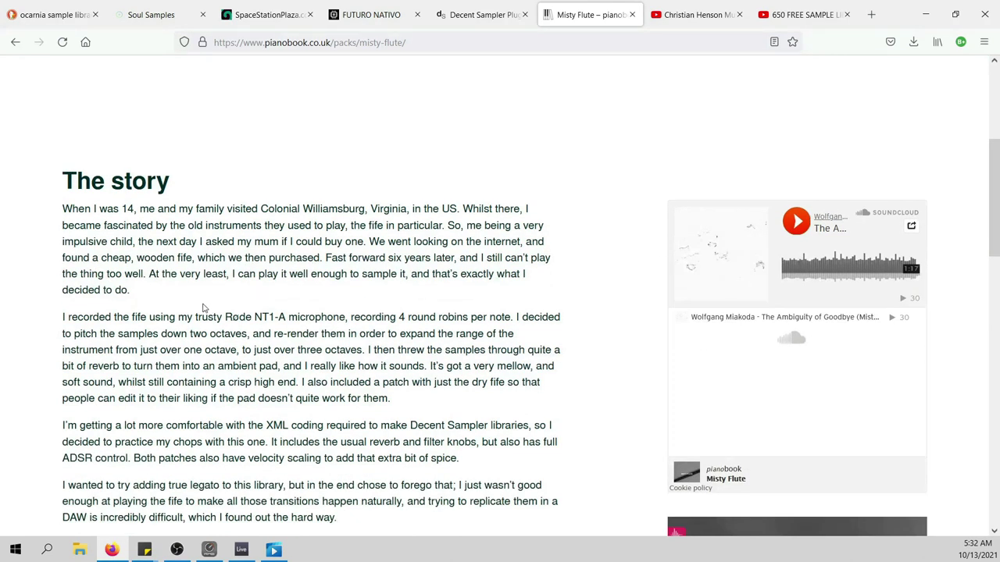
scroll(202, 308, "down", 1)
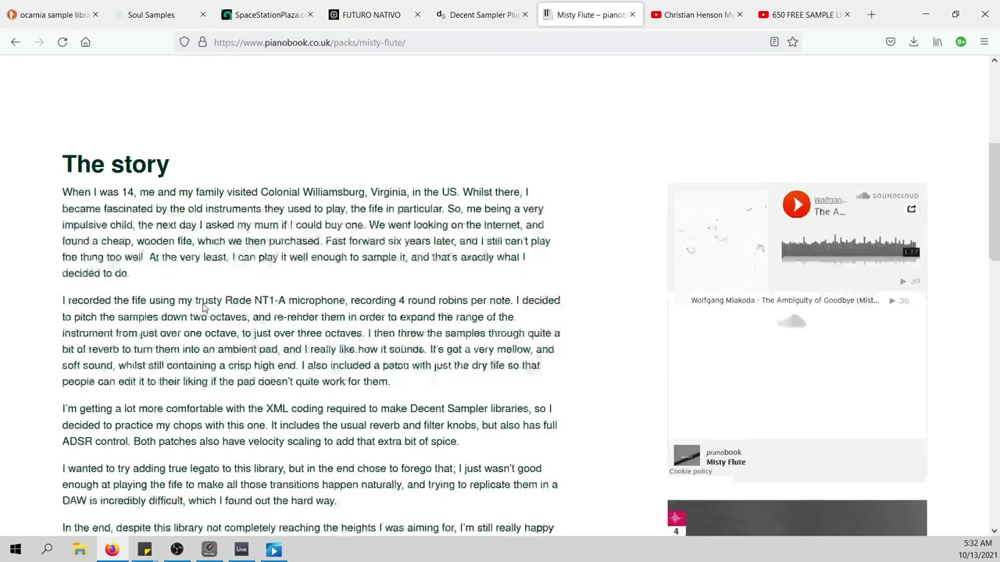
scroll(275, 222, "down", 1)
scroll(274, 222, "down", 3)
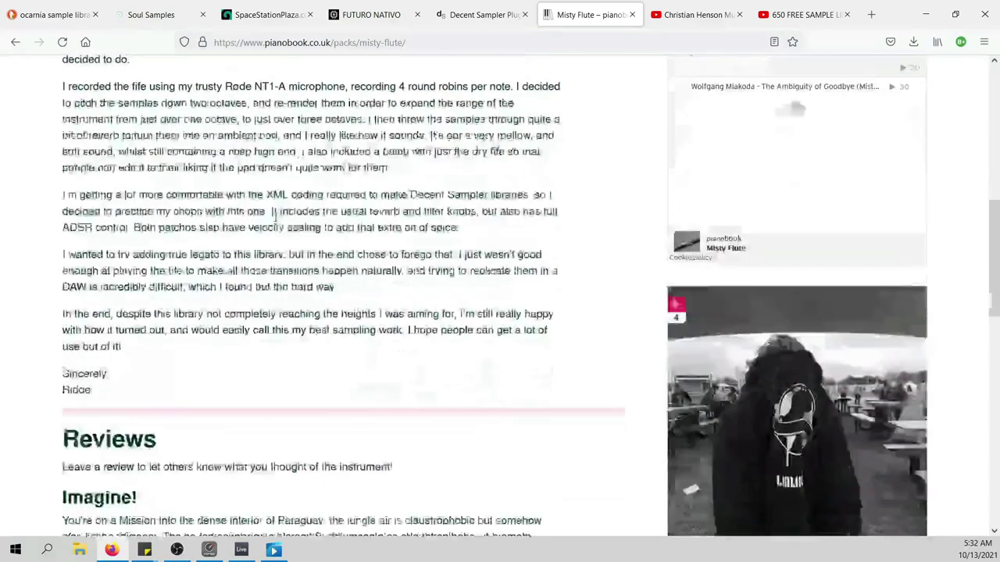
scroll(432, 298, "down", 1)
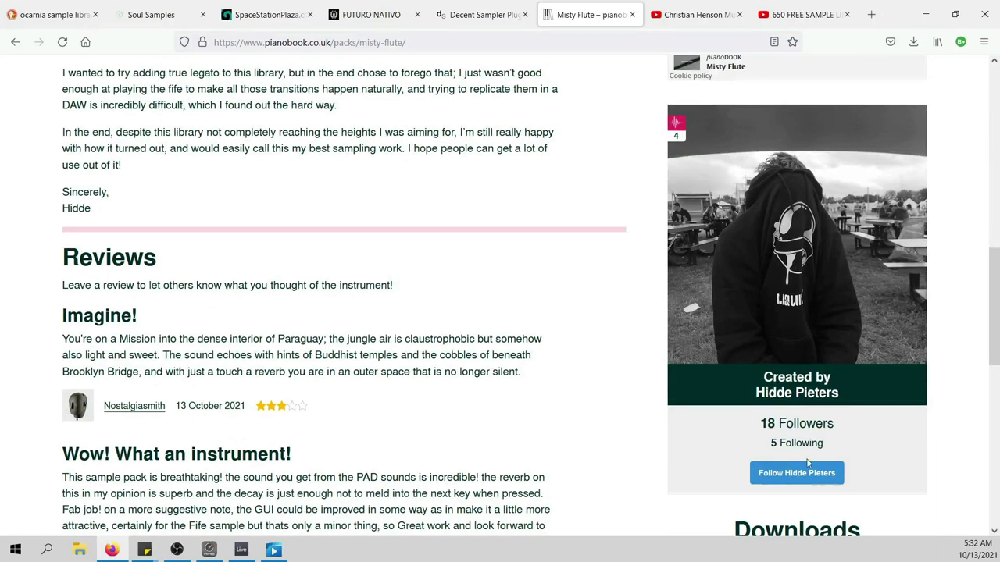
scroll(761, 457, "down", 4)
left_click(794, 287)
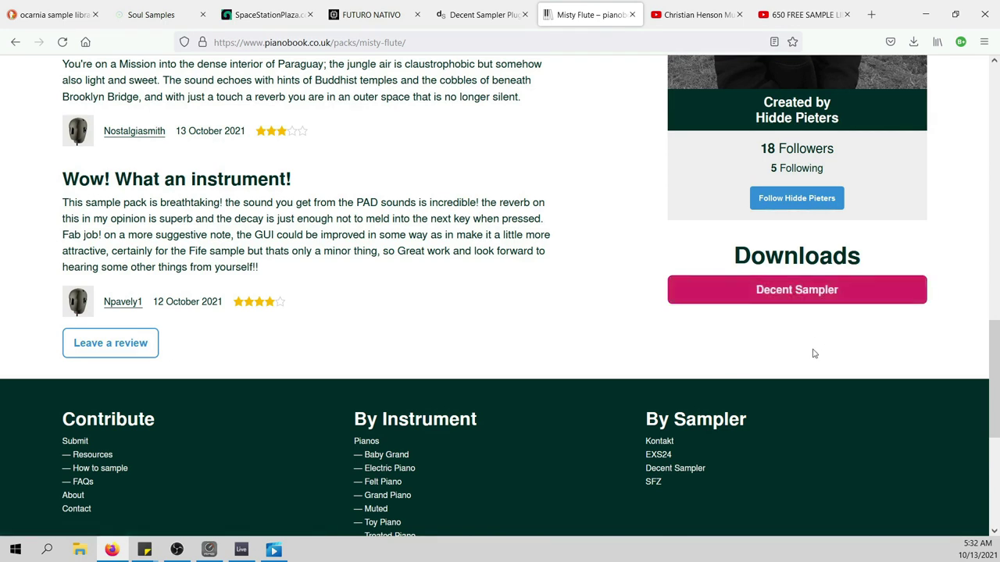
left_click(817, 291)
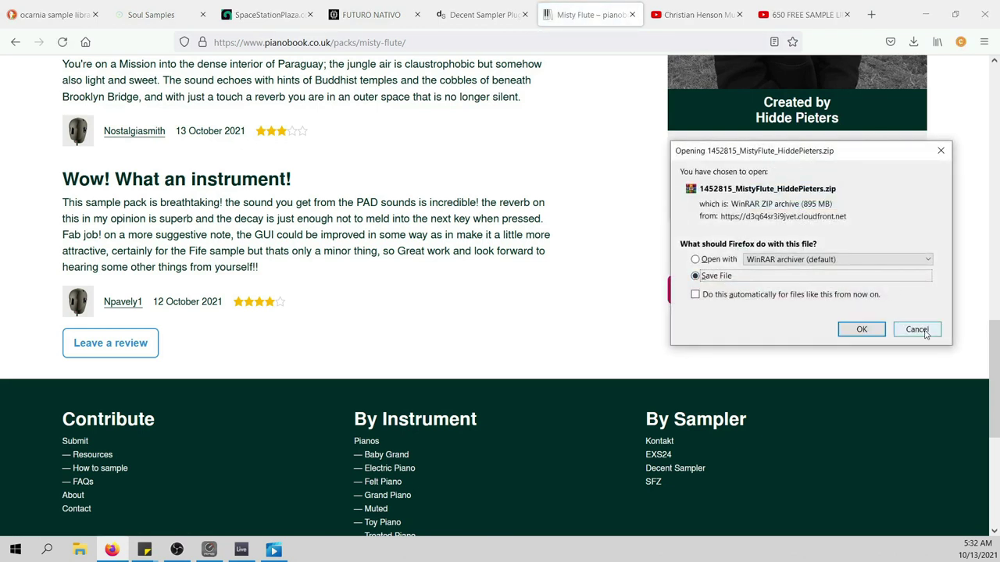
left_click(916, 329)
Return to the Decent Sampler Plugin product page and view its available downloads
scroll(703, 234, "up", 8)
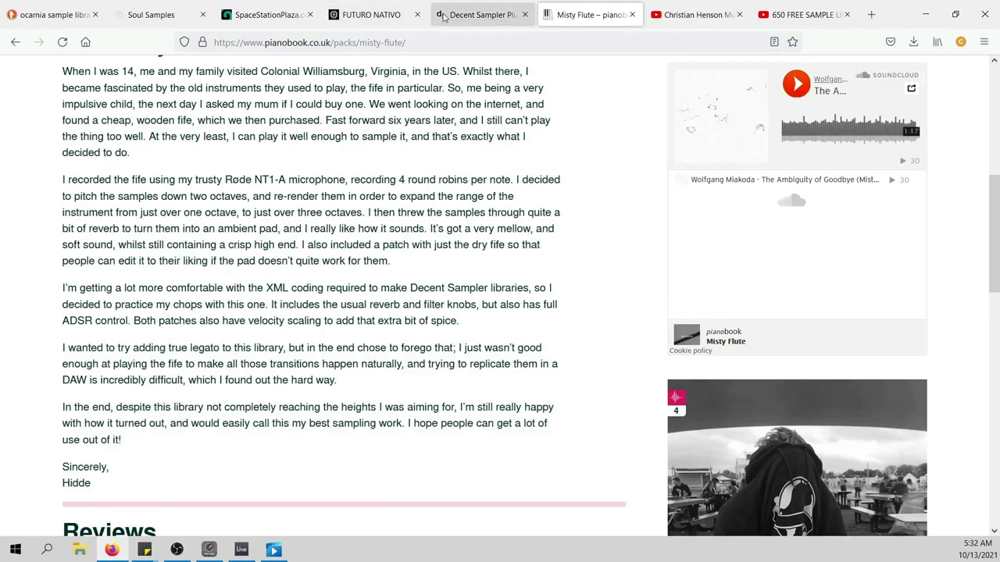
left_click(490, 24)
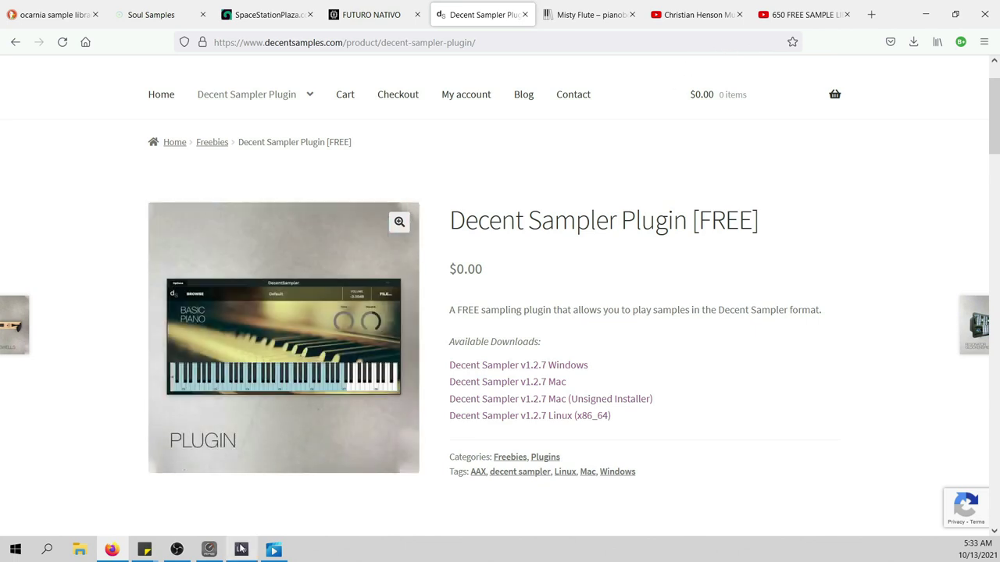
Switch to Ableton Live and insert a new MIDI track directly after the group containing Kalimba and Marimba
mouse_move(243, 551)
left_click(243, 496)
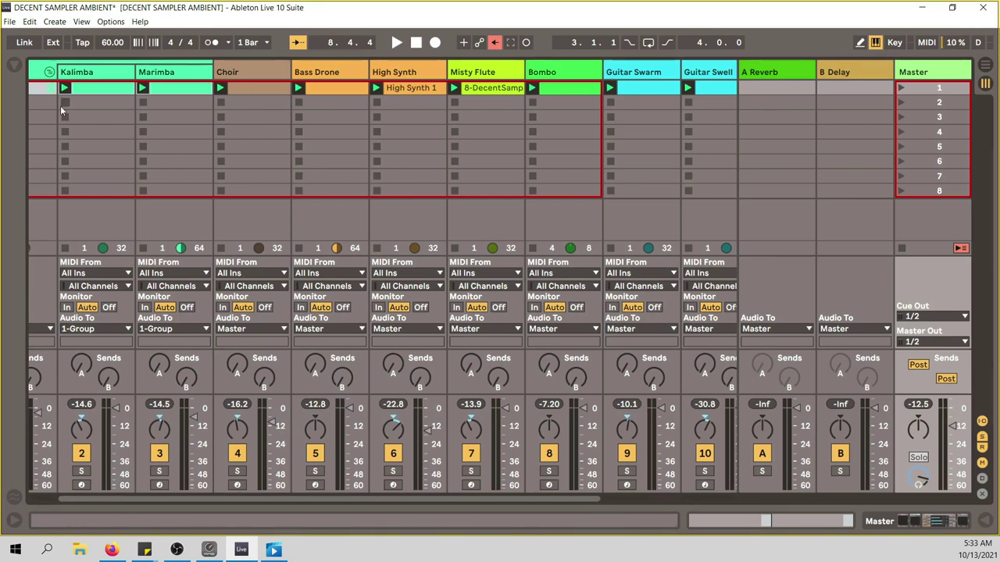
left_click_drag(206, 500, 125, 498)
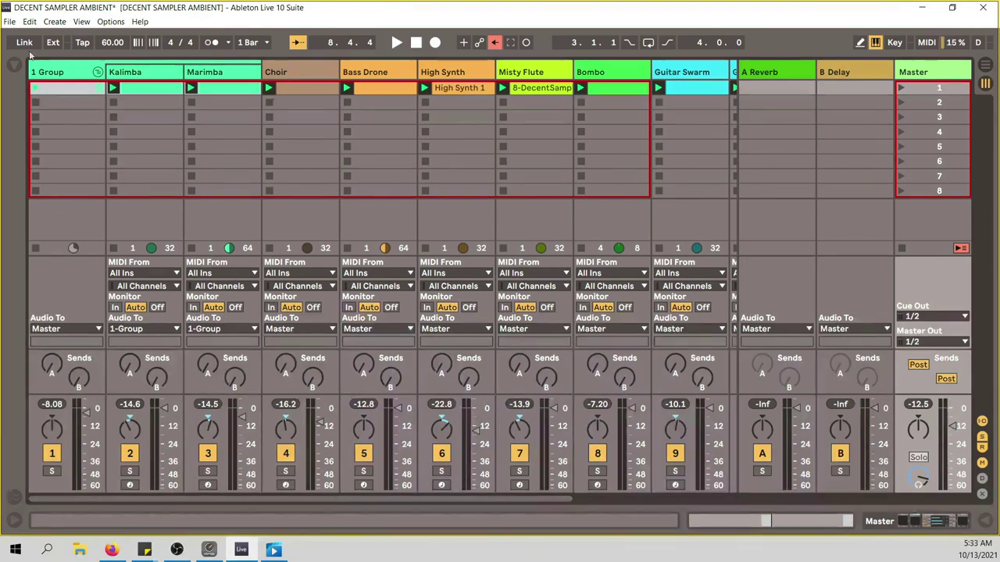
left_click(15, 69)
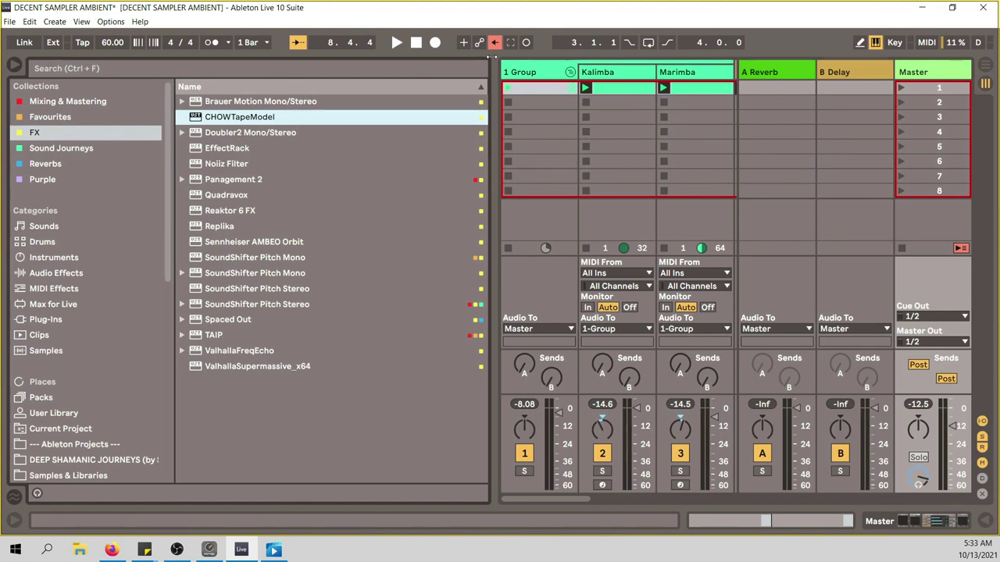
right_click(522, 72)
key("Escape")
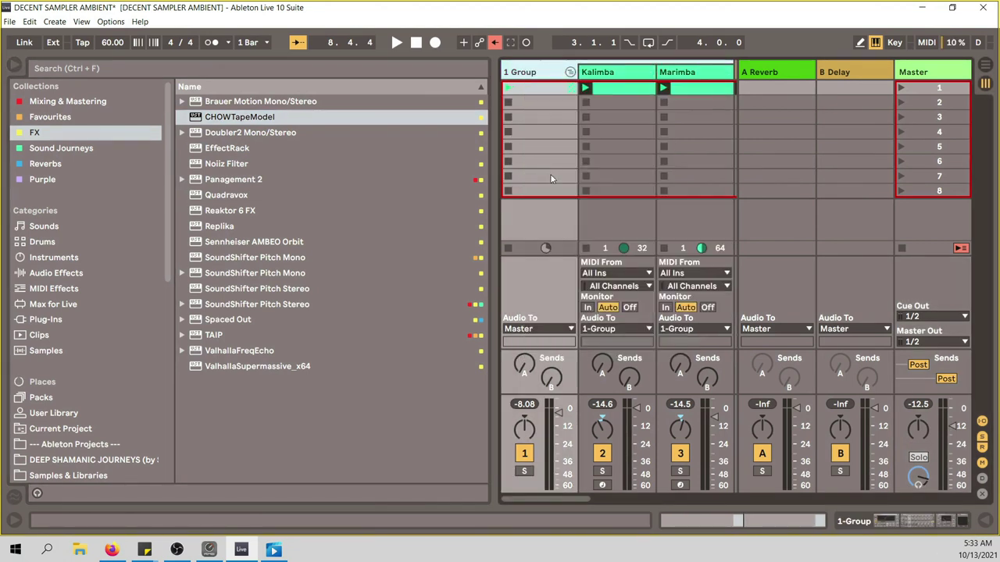
key("ctrl+shift+t")
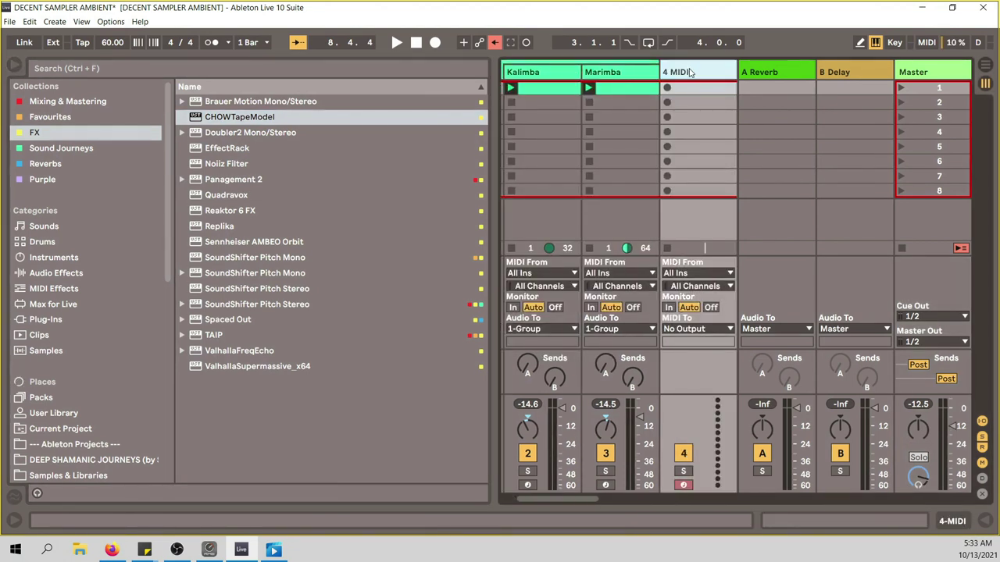
Load DecentSampler from the Favourites collection onto the new MIDI track and shift its window aside
double_click(688, 71)
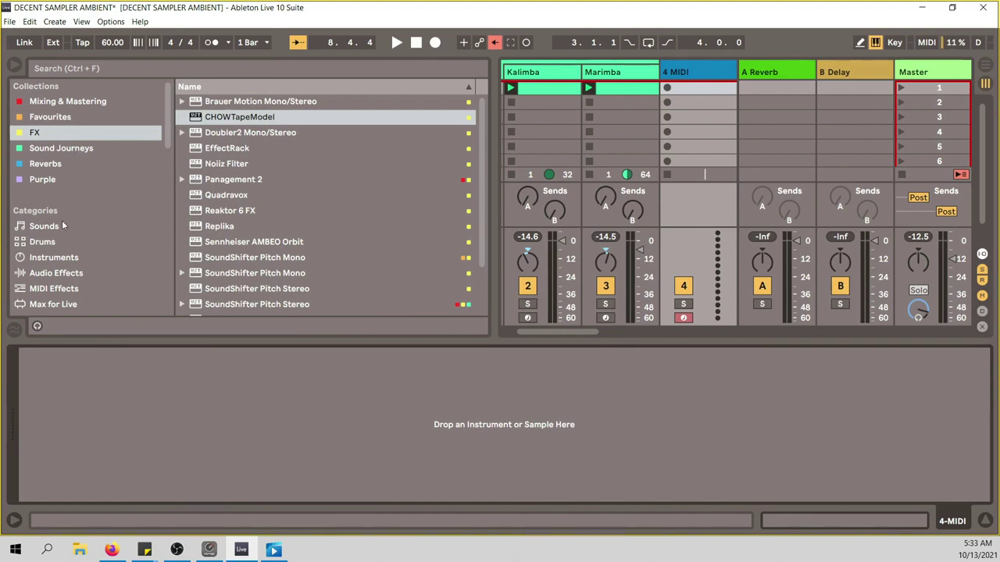
left_click(71, 119)
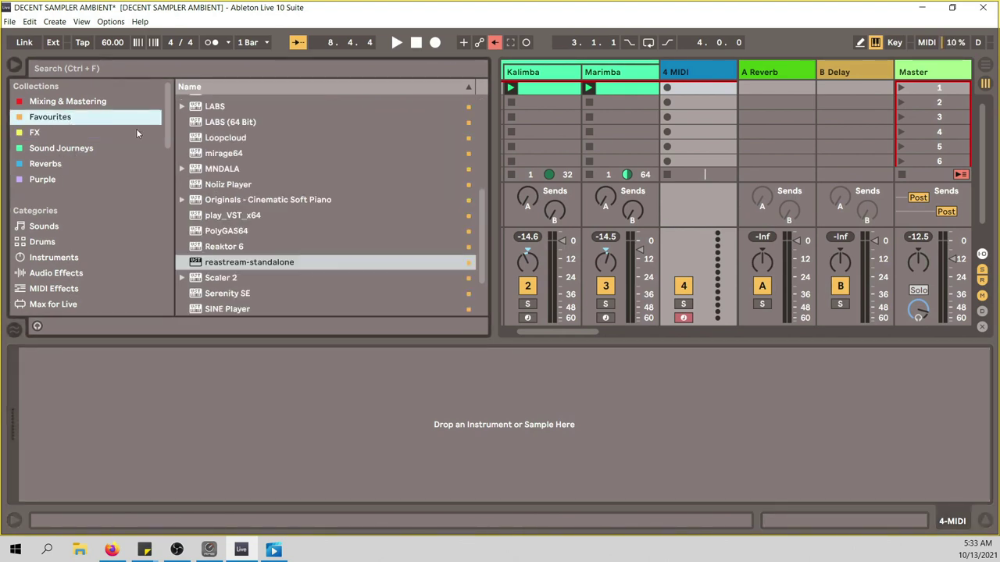
scroll(251, 158, "up", 5)
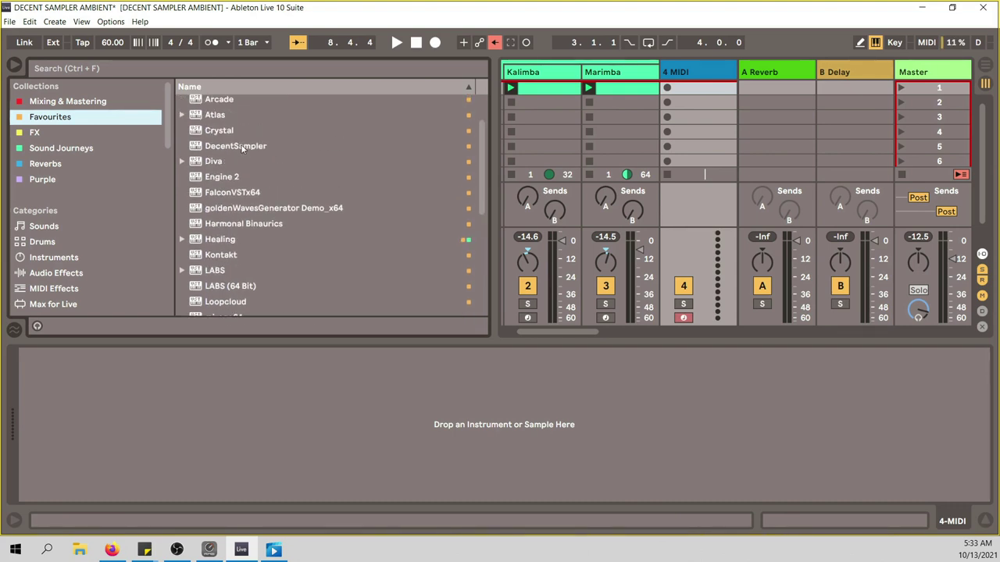
left_click(243, 148)
double_click(243, 148)
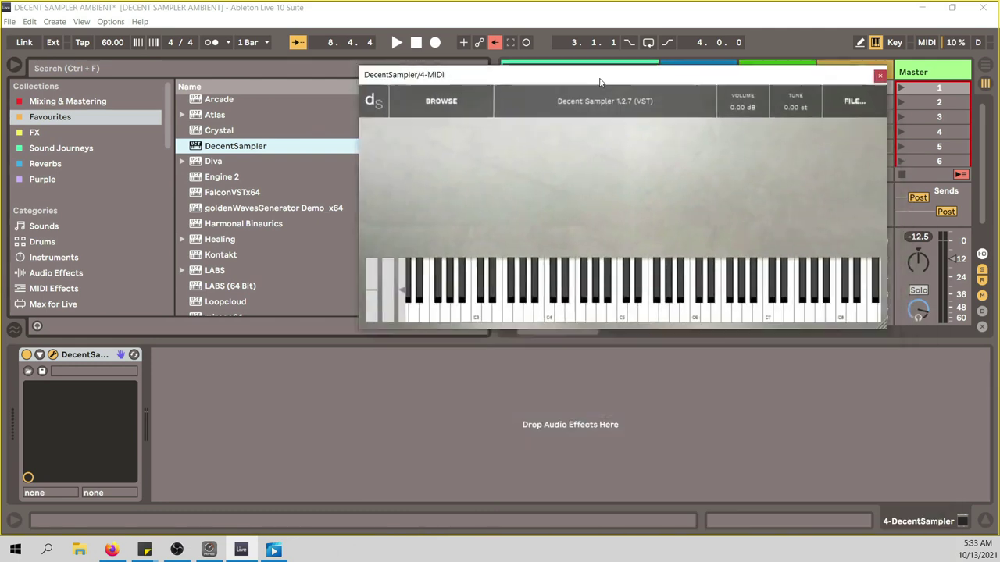
left_click_drag(605, 78, 506, 86)
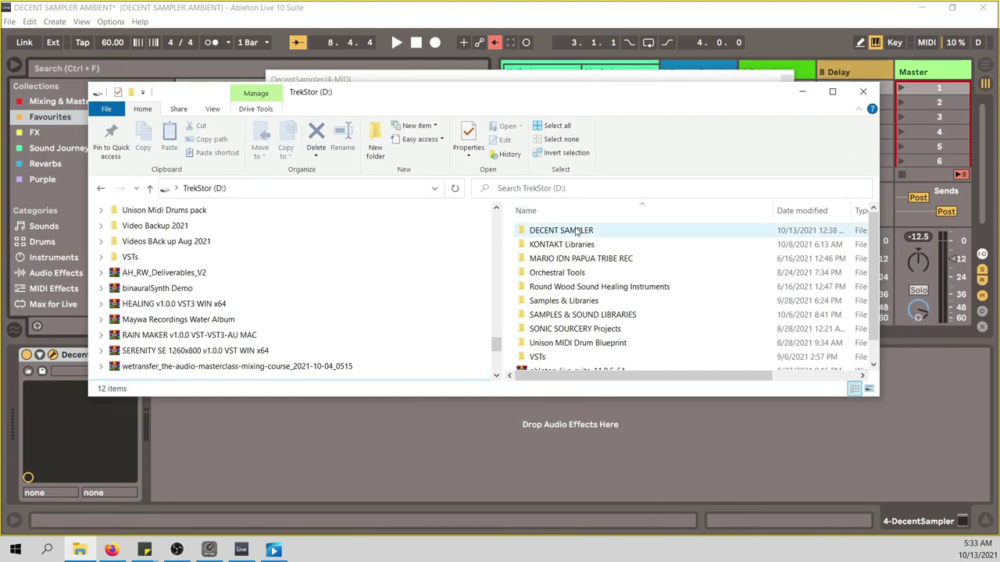
Load The Cool Piano archive from the DECENT SAMPLER folder on drive D into the DecentSampler instrument
double_click(576, 231)
left_click_drag(873, 246, 885, 341)
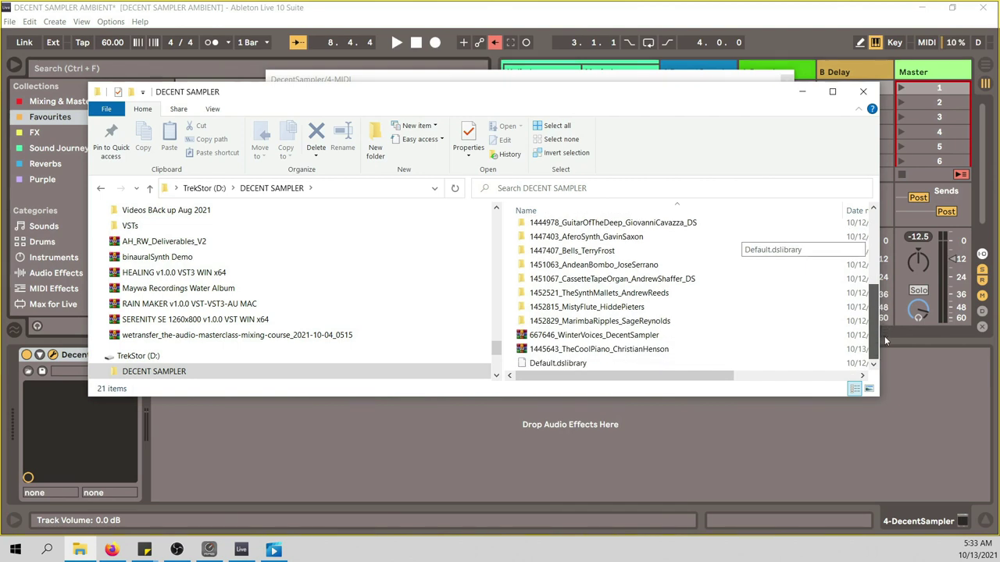
left_click_drag(625, 100, 624, 281)
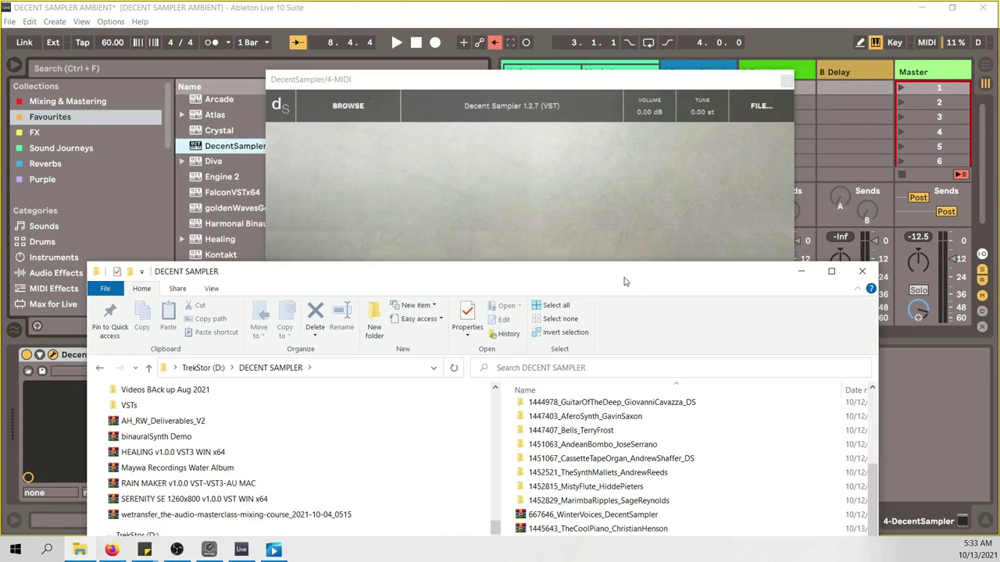
left_click(613, 530)
left_click_drag(611, 528, 558, 228)
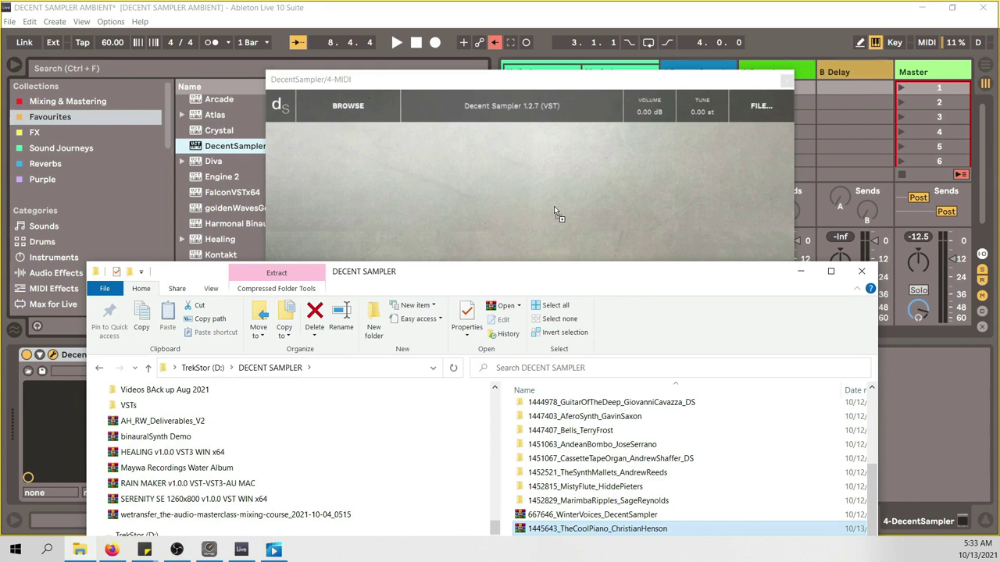
left_click_drag(554, 207, 657, 203)
left_click_drag(621, 530, 537, 167)
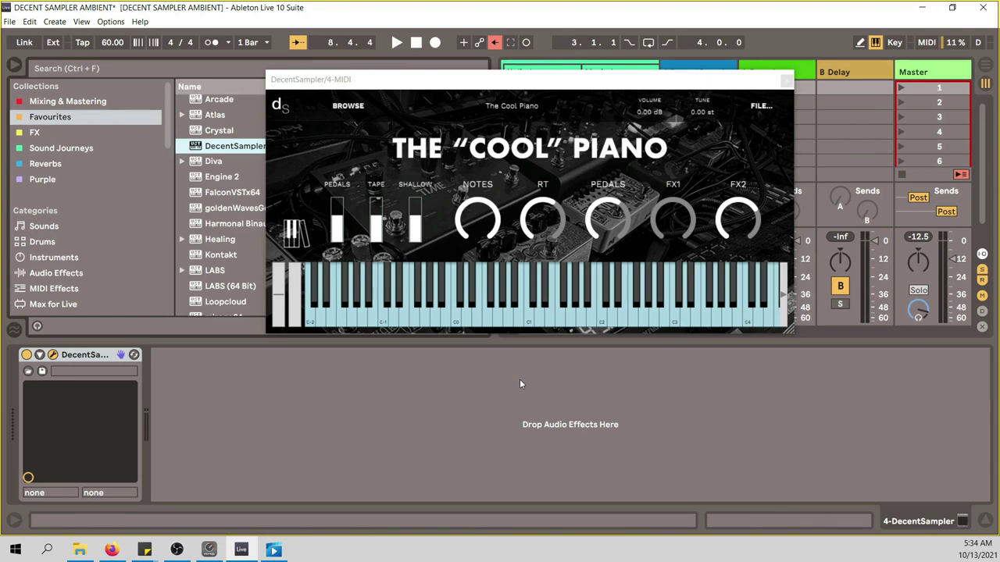
Audition The Cool Piano by playing single and layered notes across several octaves
left_click_drag(487, 301, 469, 271)
key("a")
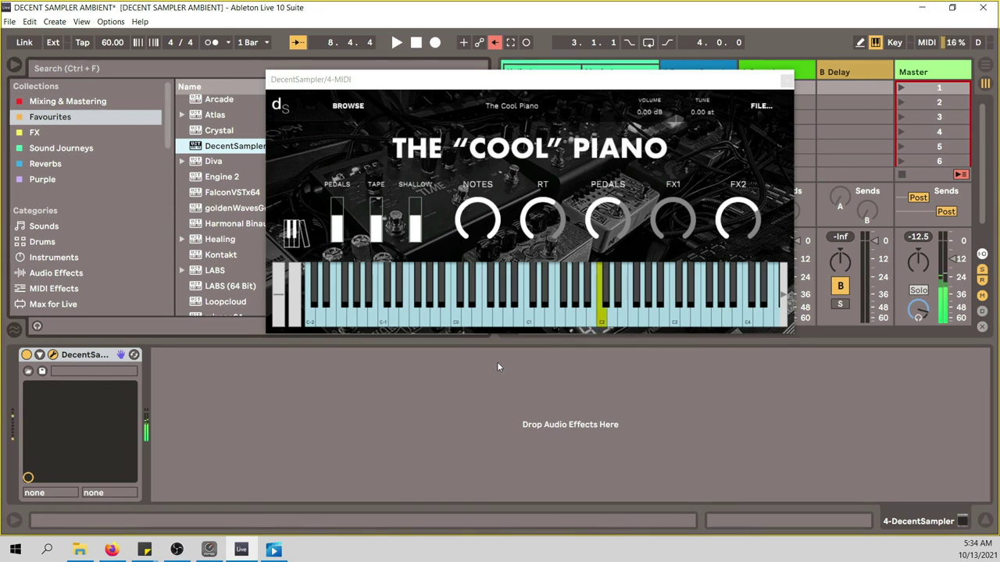
key("g")
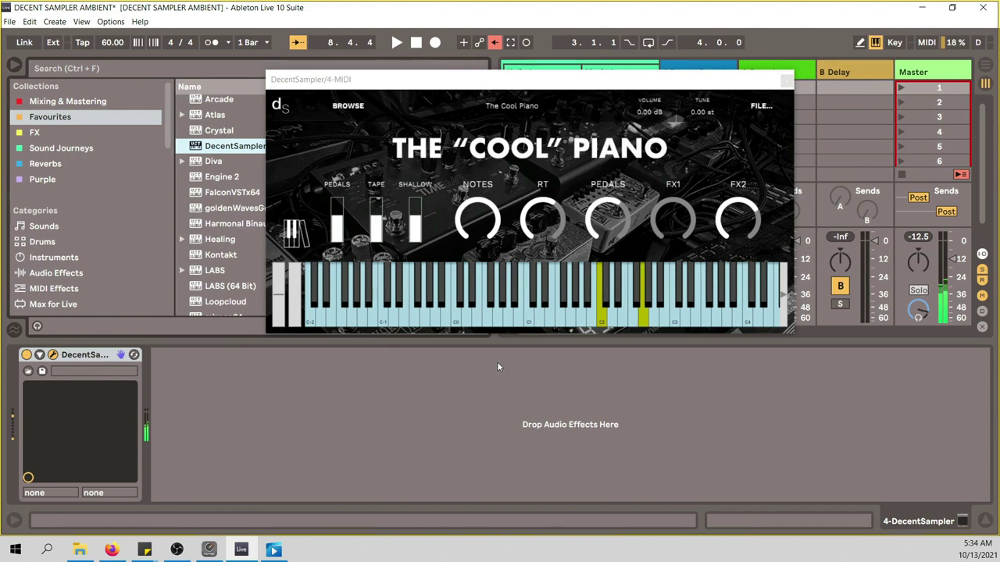
key("k")
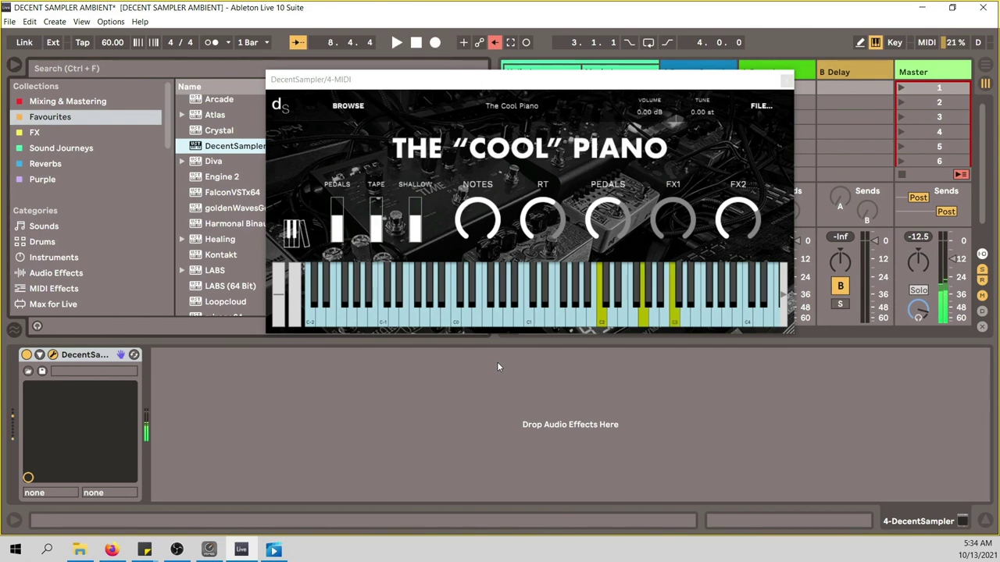
key("l")
key("j")
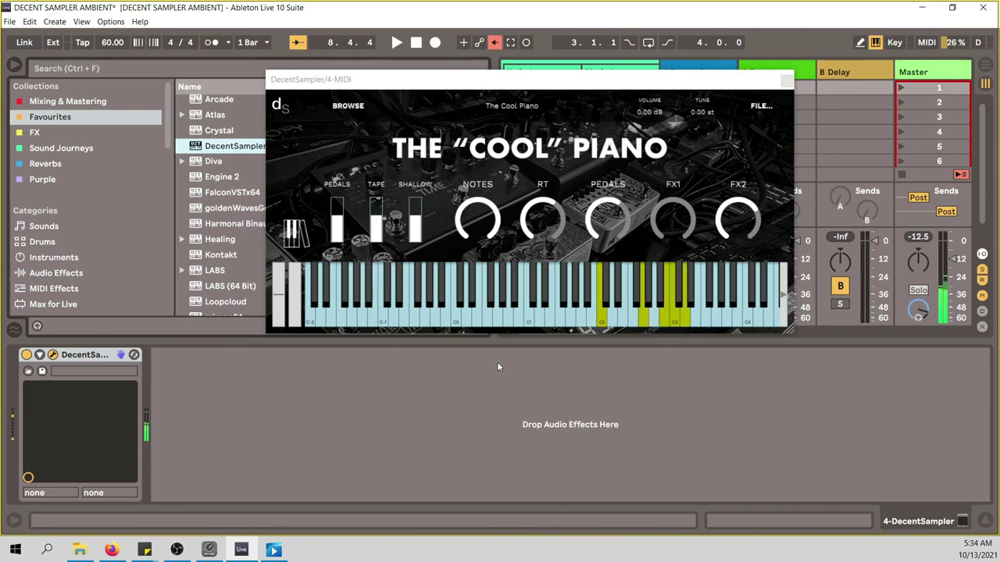
key("a")
key("g")
key("j")
key("k")
key("l")
key("h")
key("g")
key("l")
key("k")
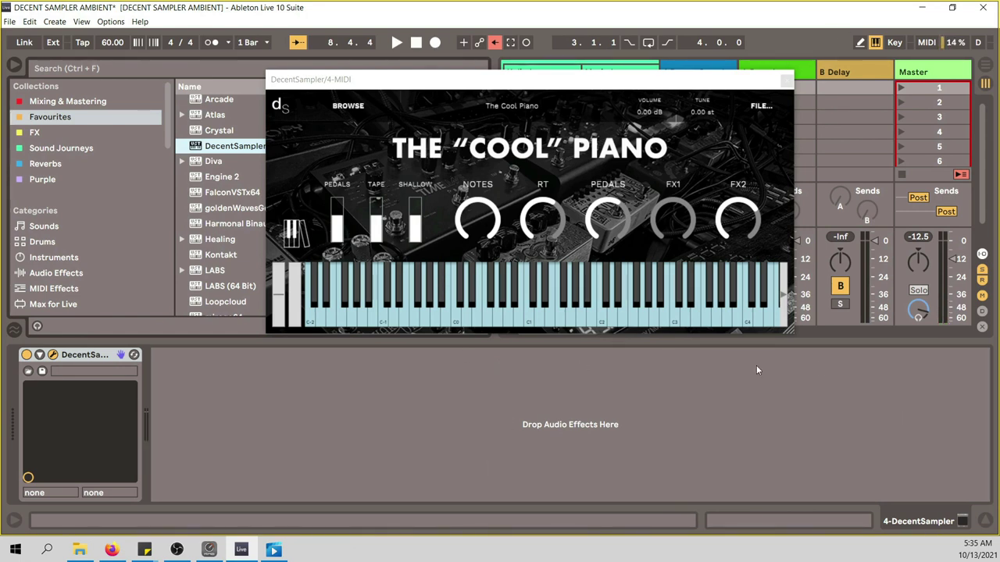
left_click(748, 268)
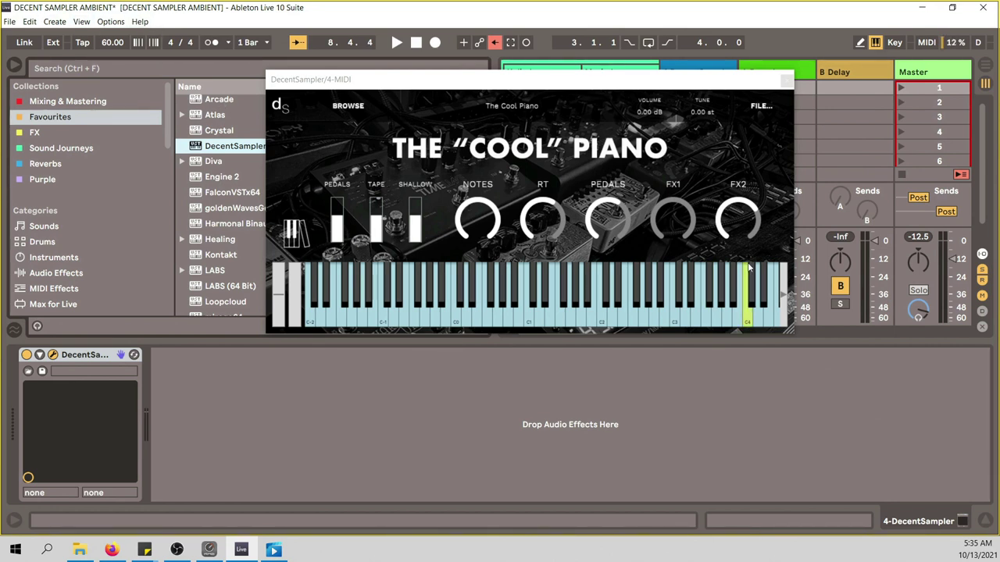
left_click(674, 293)
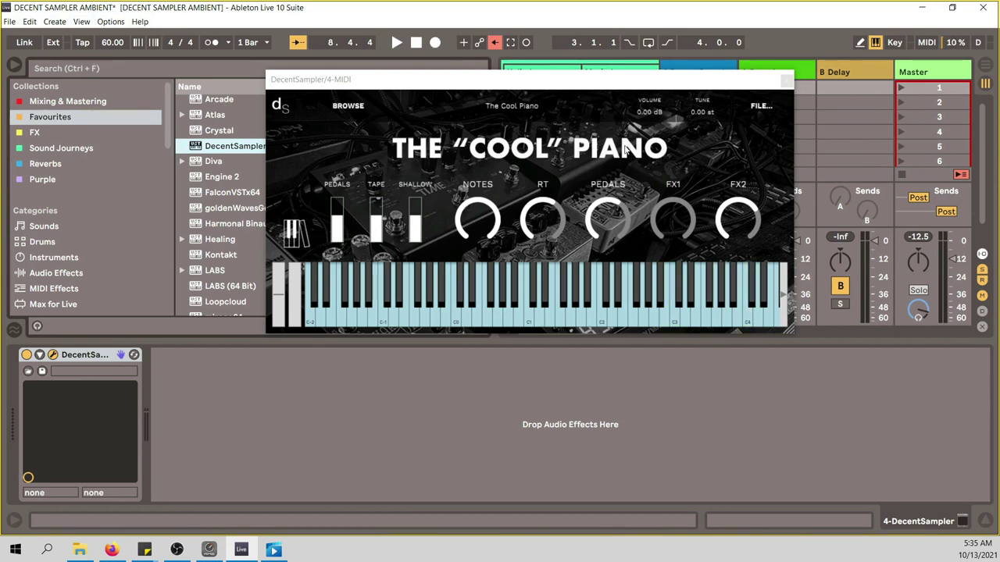
left_click(512, 283)
Review DecentSampler's recently loaded libraries and open its Load command for choosing a sample library file
left_click(757, 109)
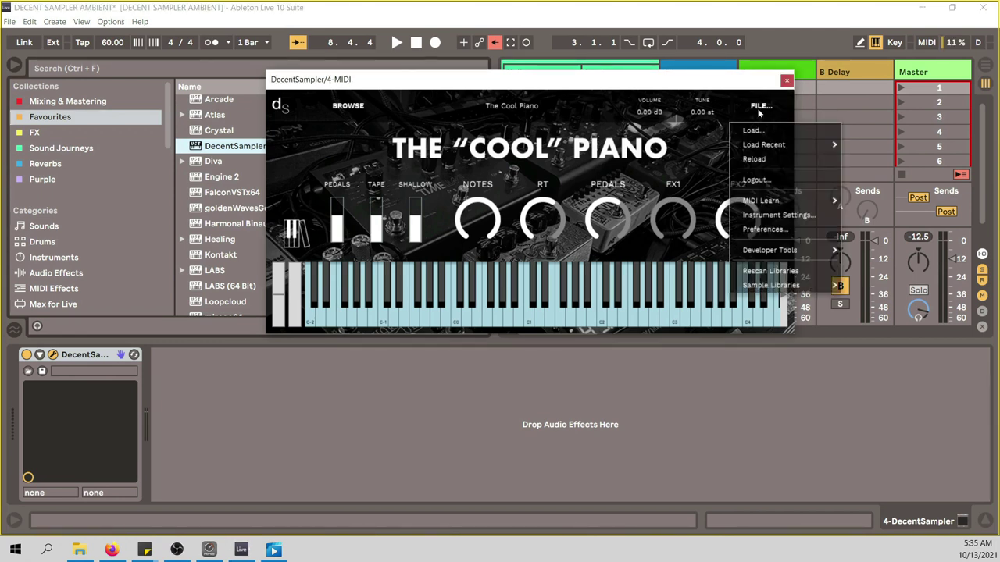
mouse_move(763, 145)
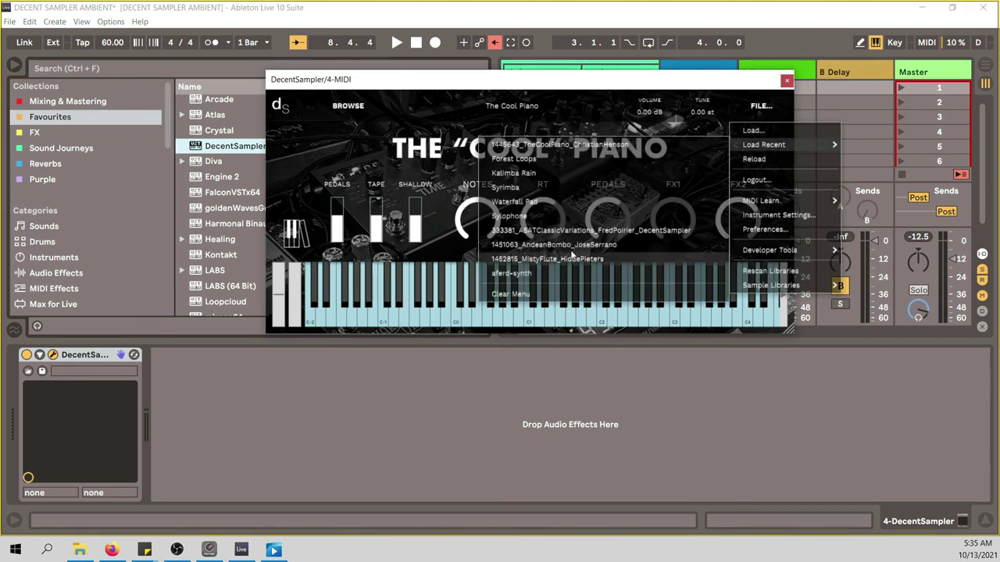
key("Escape")
left_click(759, 107)
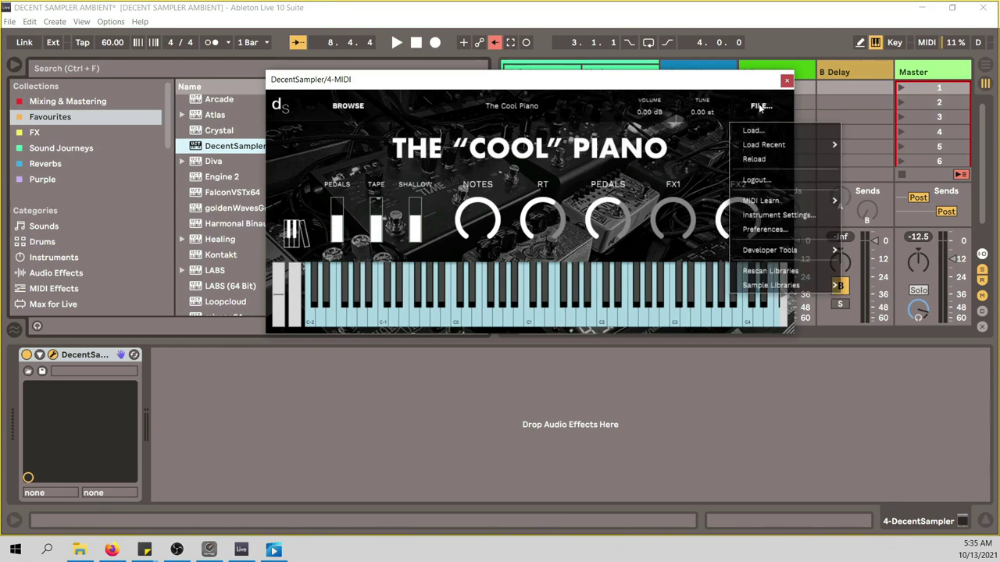
left_click(769, 129)
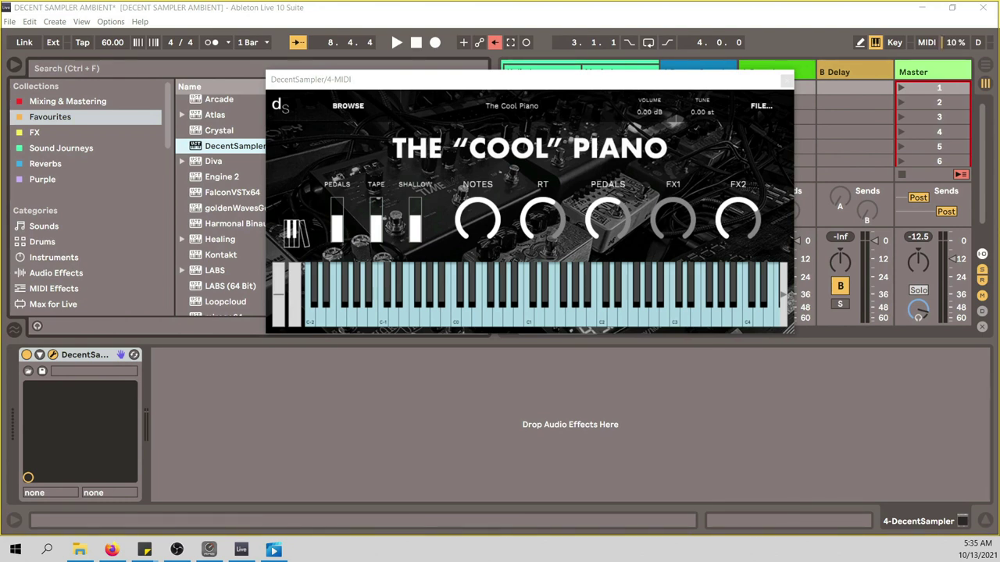
Move the DecentSampler window lower to uncover the session tracks while keeping The Cool Piano in view
left_click_drag(636, 79, 577, 244)
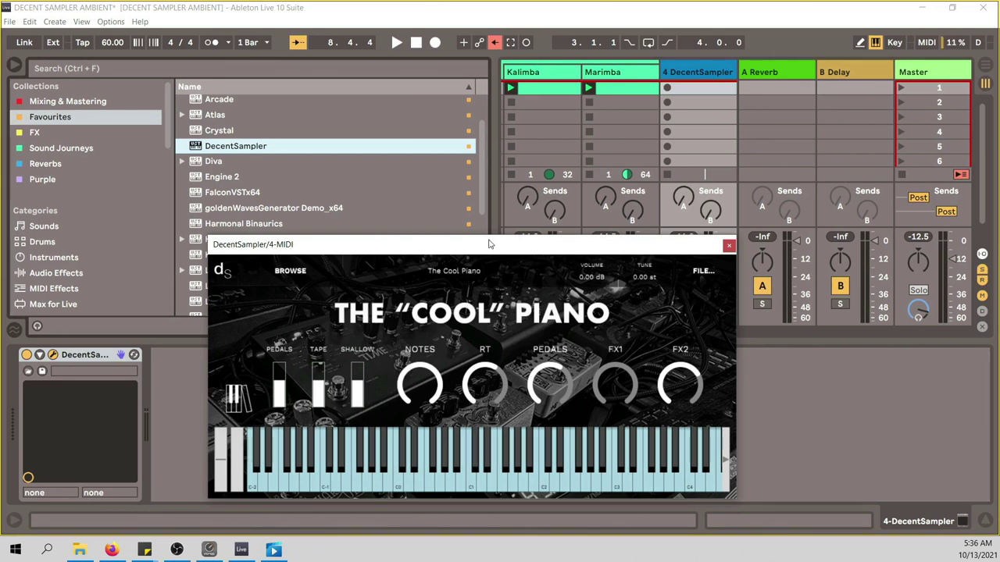
left_click_drag(489, 244, 476, 218)
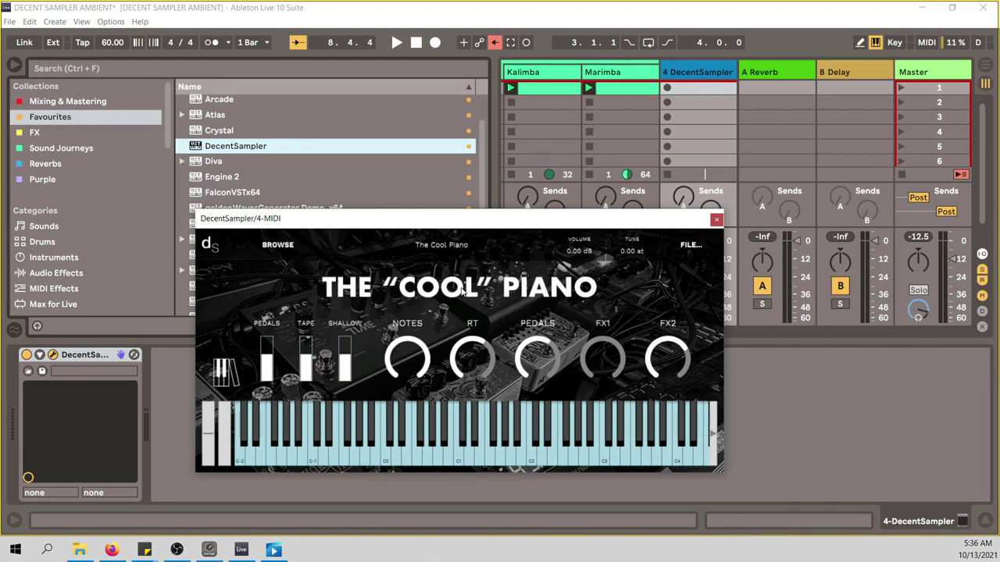
left_click_drag(524, 221, 525, 209)
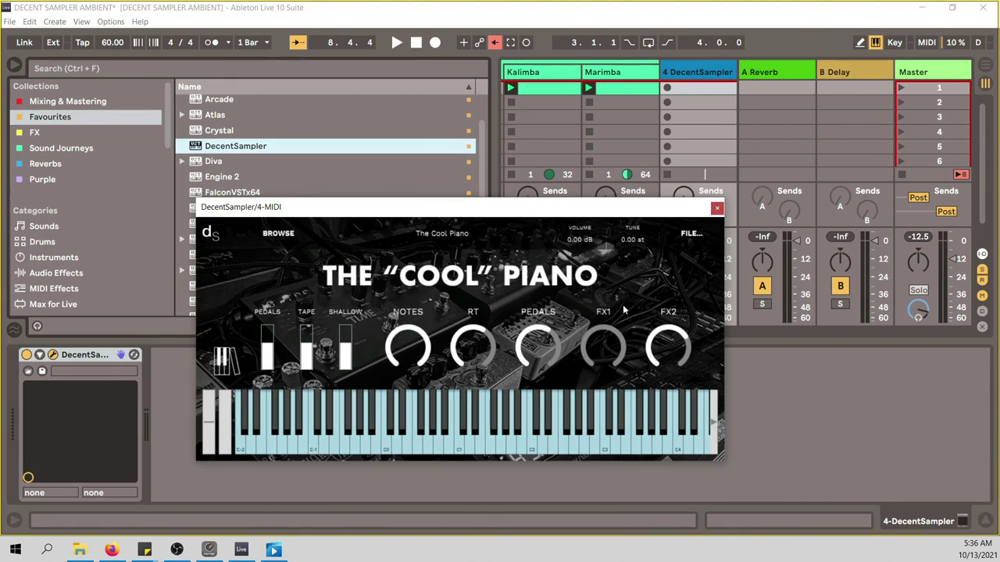
left_click(633, 403)
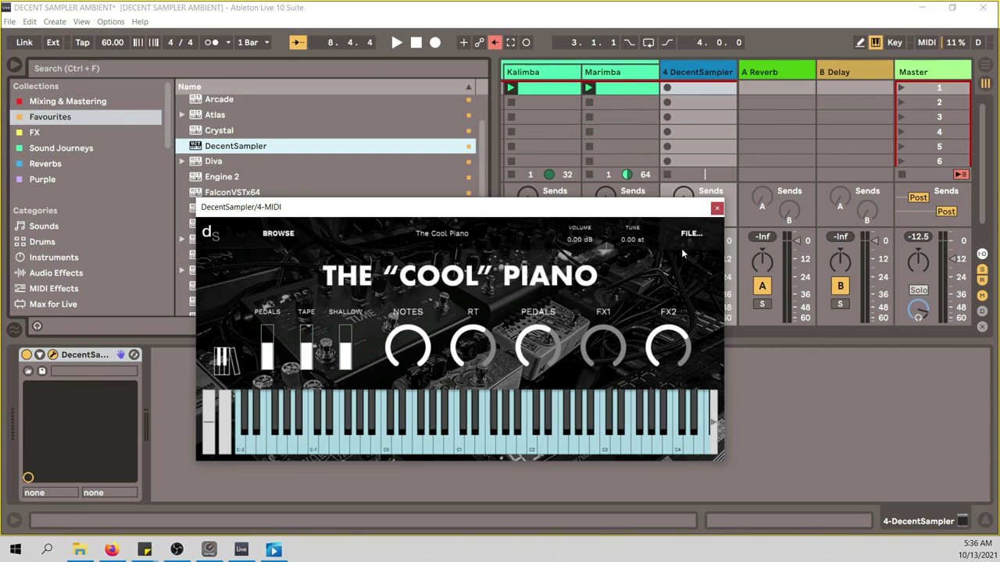
Close the DecentSampler window and delete the demonstration DecentSampler track beside Marimba
left_click(717, 209)
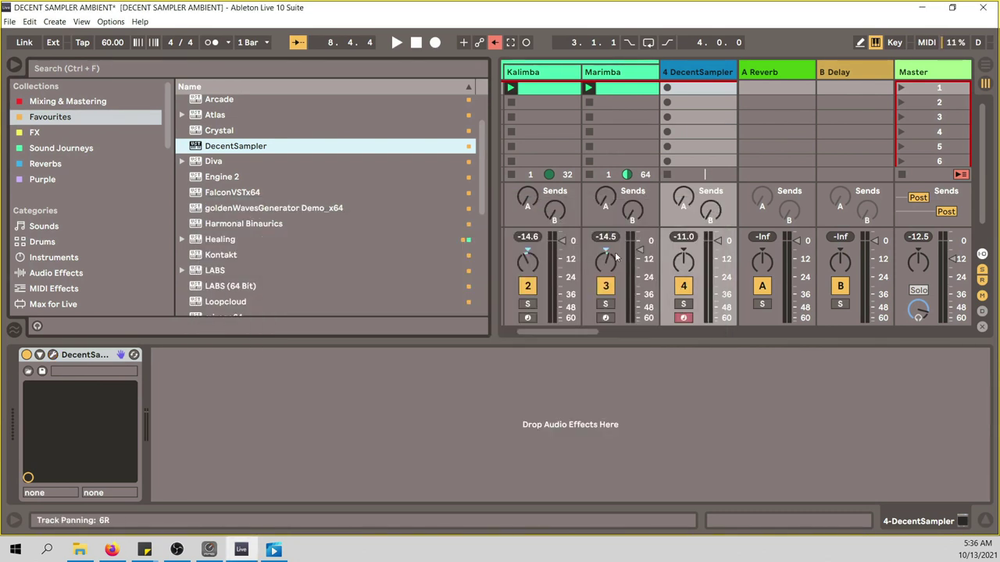
left_click(569, 331)
mouse_move(568, 331)
left_mouse_down()
mouse_move(555, 331)
mouse_move(577, 331)
left_mouse_up()
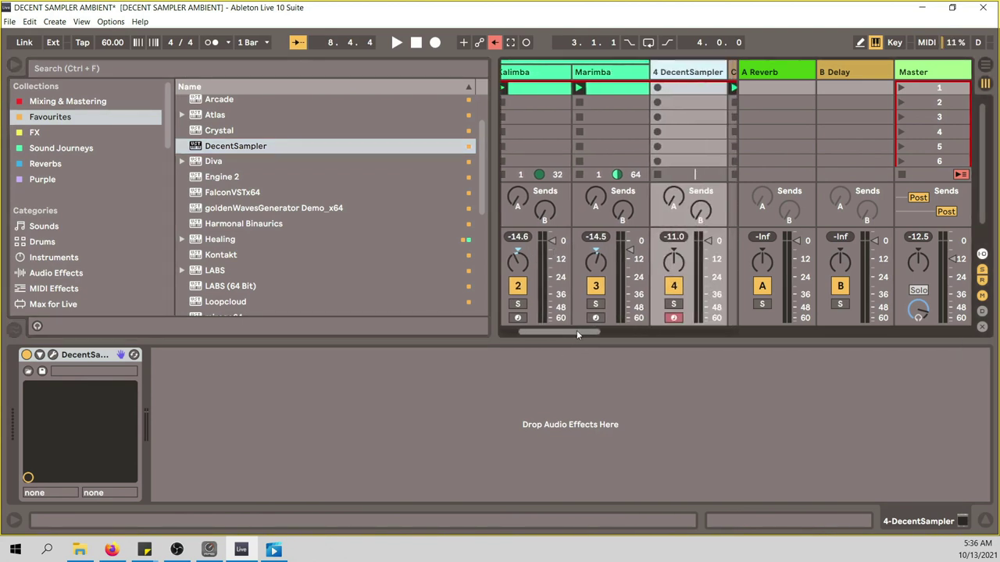
right_click(690, 75)
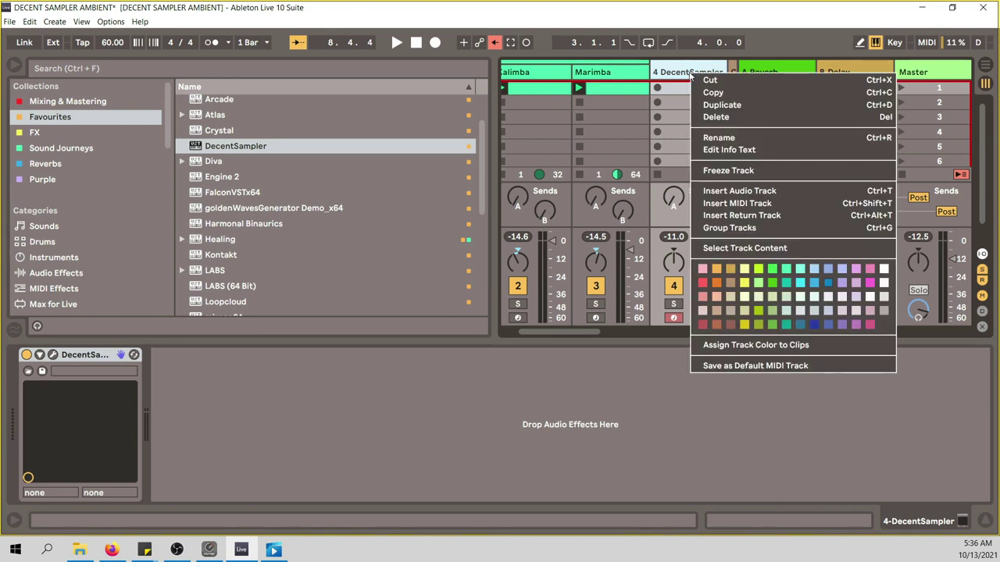
left_click(707, 120)
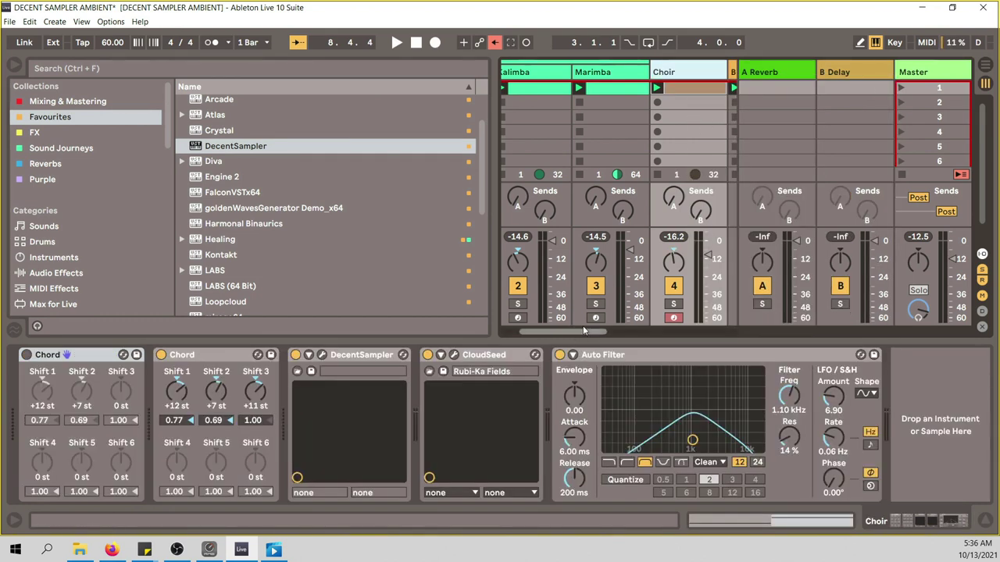
left_click_drag(582, 332, 572, 330)
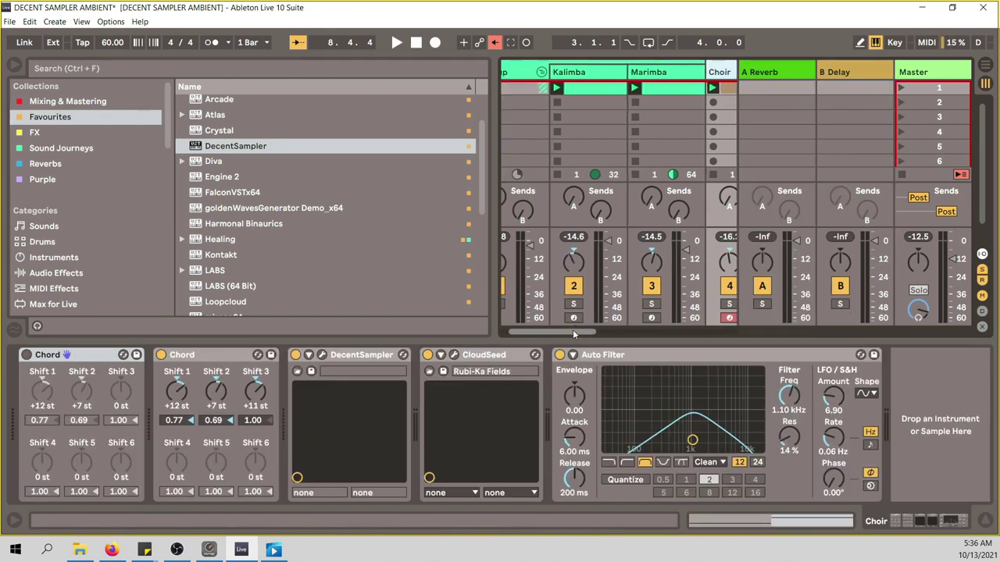
Switch to Firefox, skim Pianobook's Misty Flute pack page and return to the list of Decent Sampler packs
left_click(112, 550)
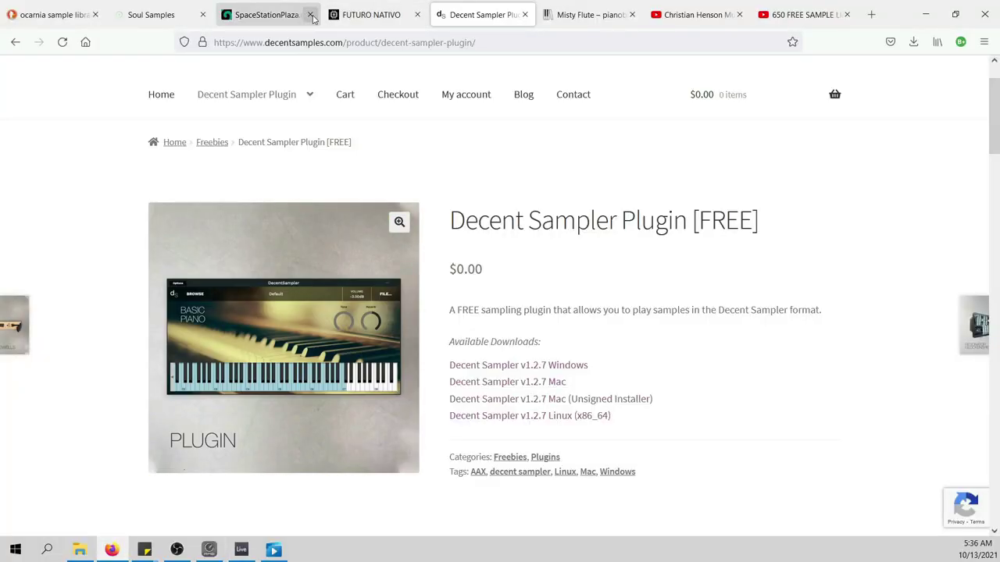
left_click(599, 8)
scroll(617, 338, "down", 10)
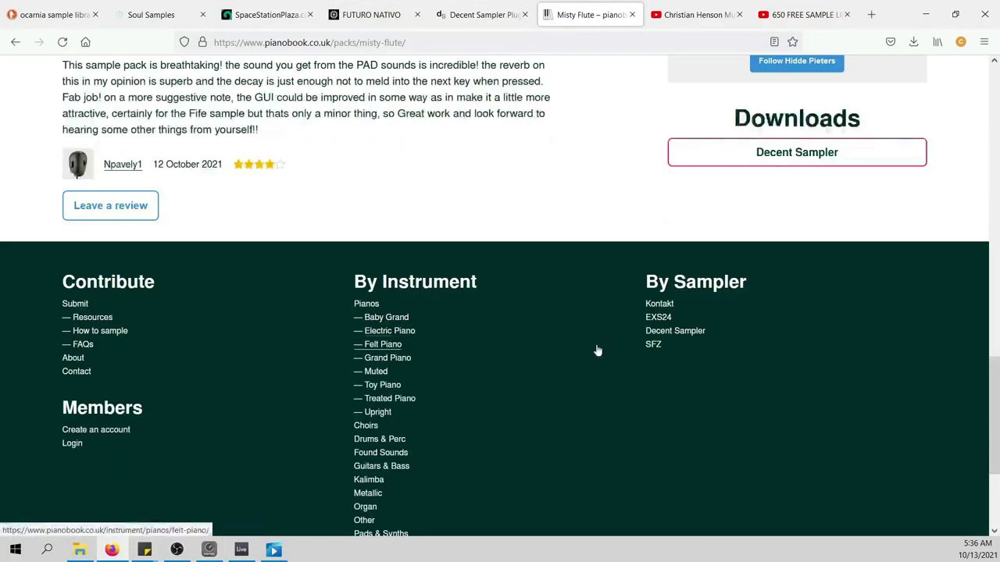
scroll(566, 334, "up", 20)
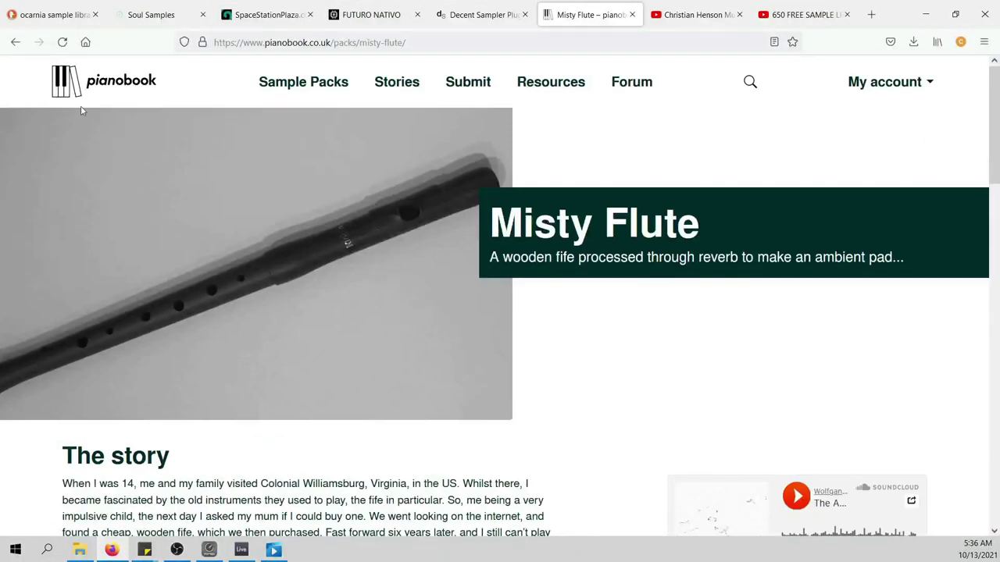
left_click(15, 43)
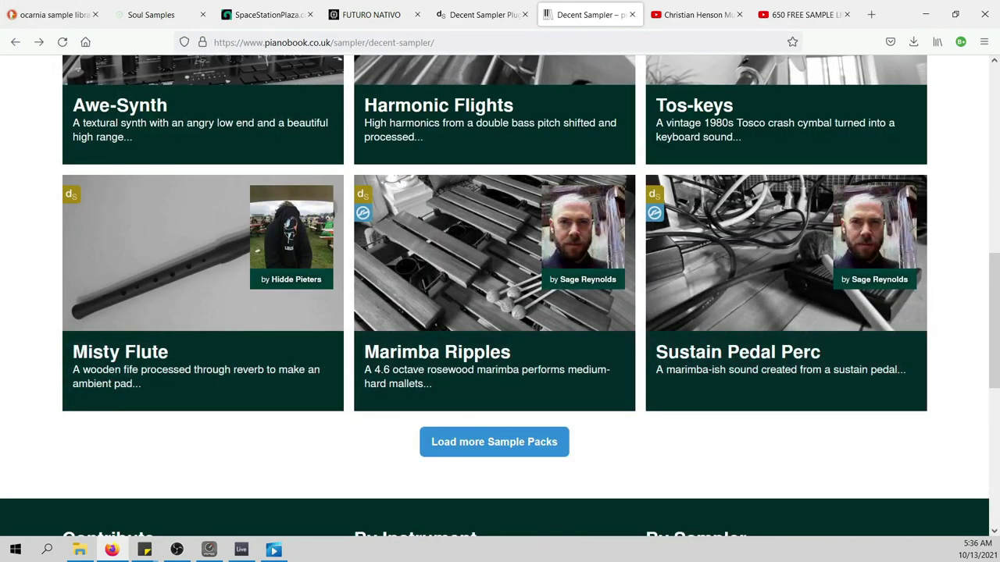
Switch back to Ableton Live, select the Kalimba track, hide the browser and open the track's DecentSampler window
left_click(240, 550)
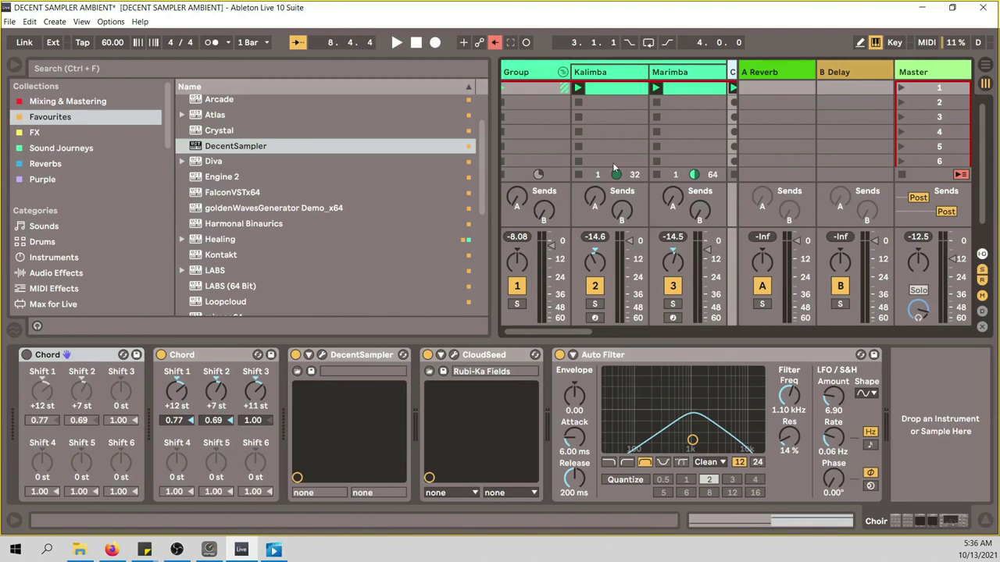
left_click(616, 73)
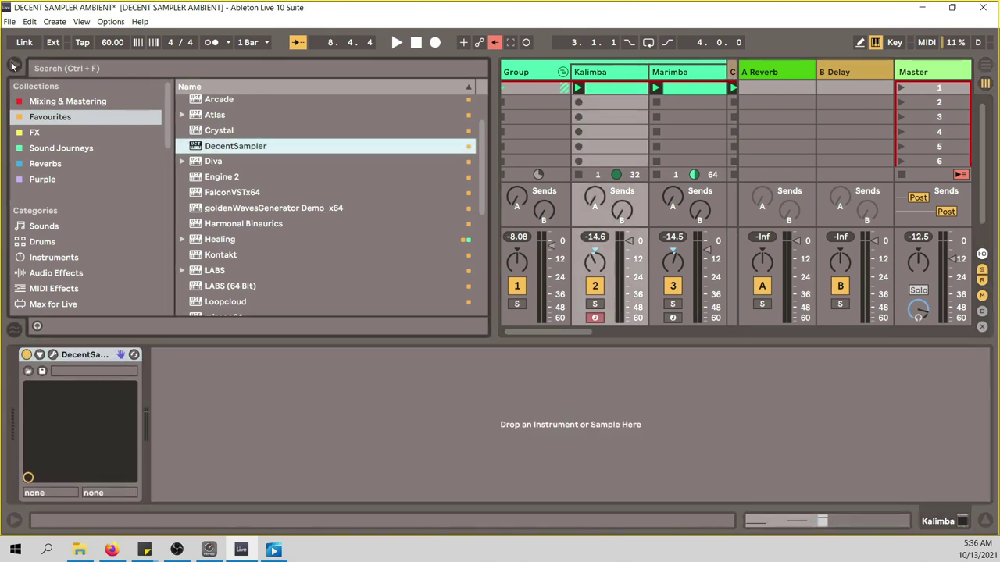
left_click(13, 66)
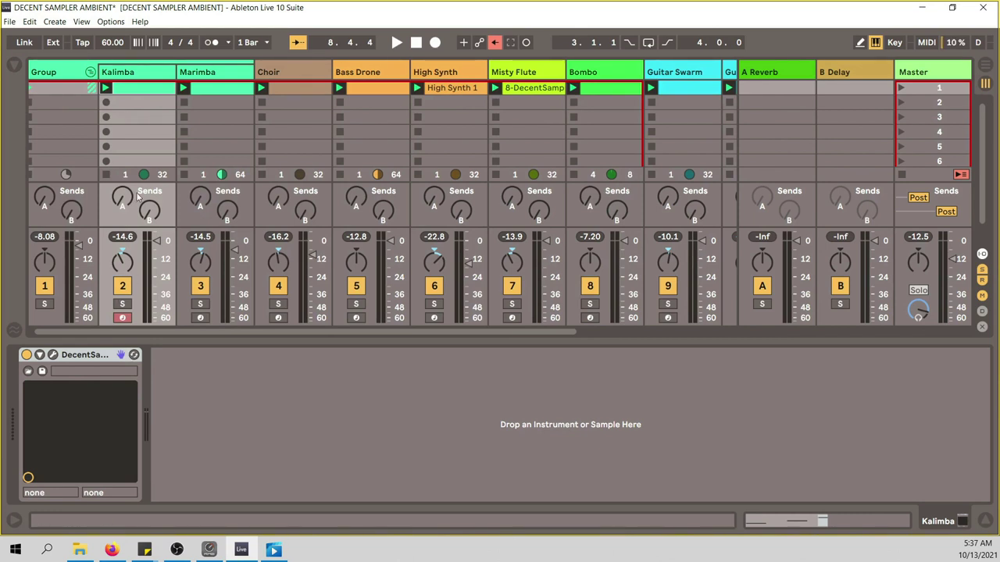
left_click(70, 372)
left_click(54, 355)
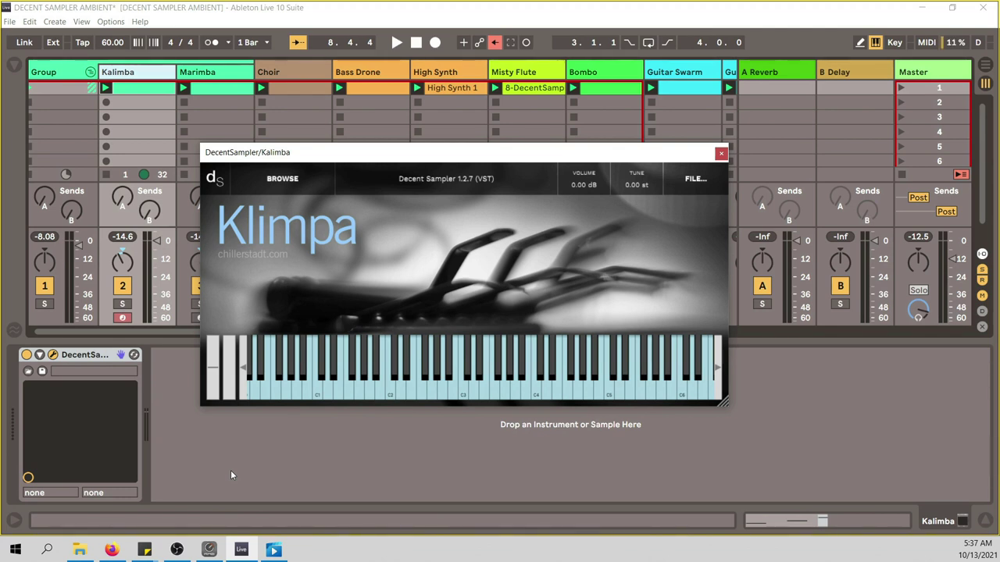
Audition the Klimpa kalimba instrument by playing a run of single notes
key("a")
key("d")
key("h")
key("g")
key("x")
key("g")
key("j")
key("k")
key("k")
key("l")
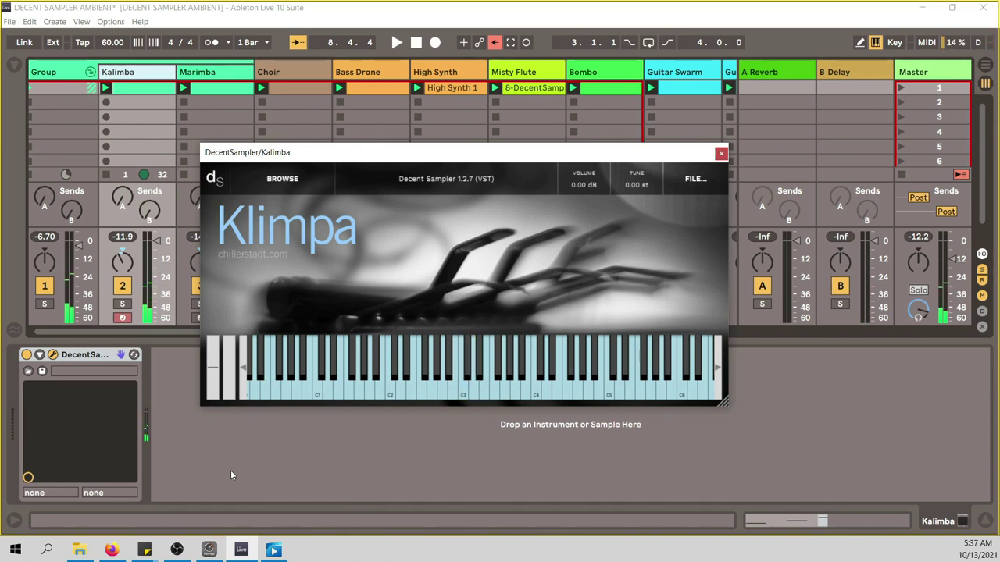
key("k")
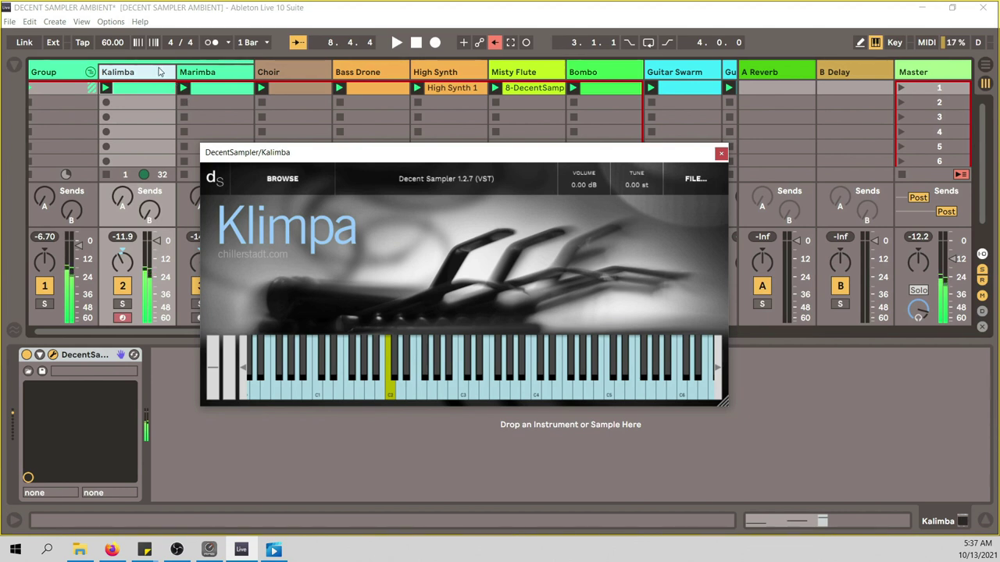
Show the effects chain of the Kalimba and Marimba group and open the Noiiz Filter window at its end
left_click(45, 69)
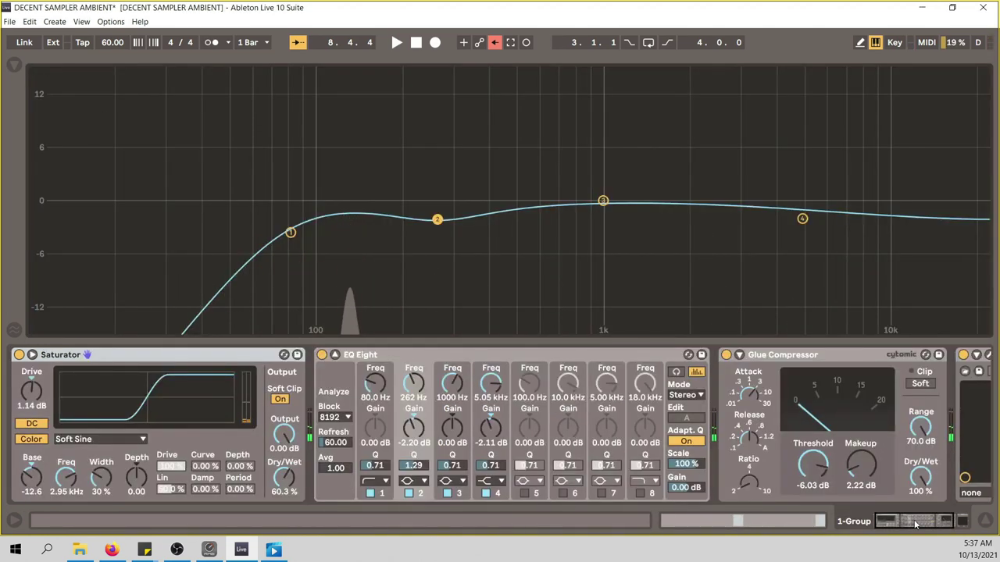
scroll(931, 452, "down", 3)
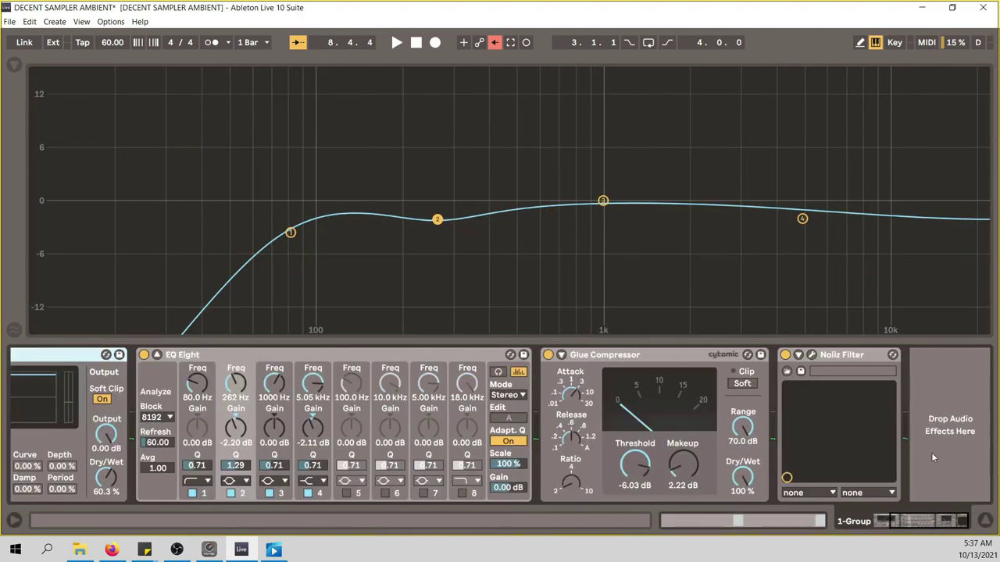
left_click(820, 360)
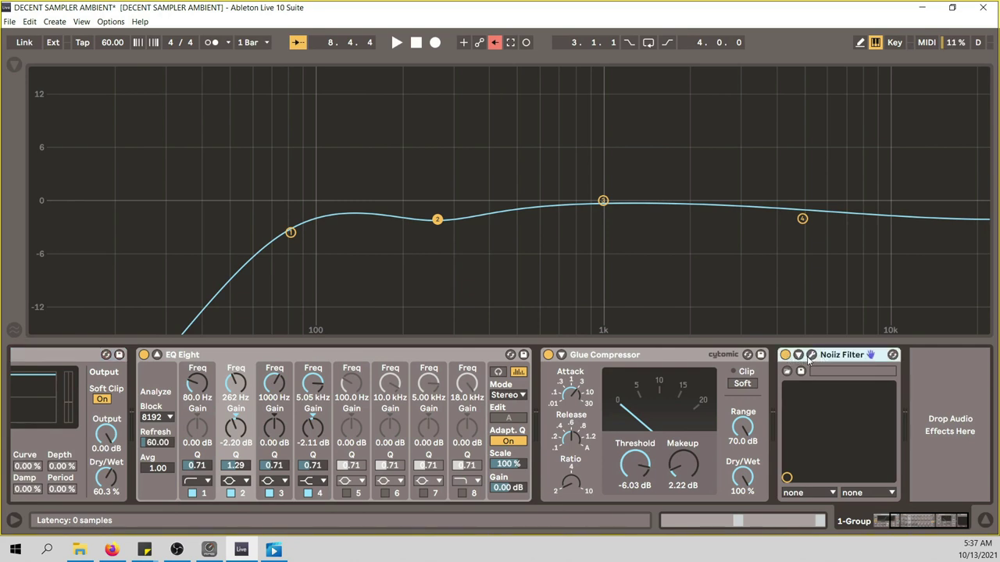
left_click(812, 357)
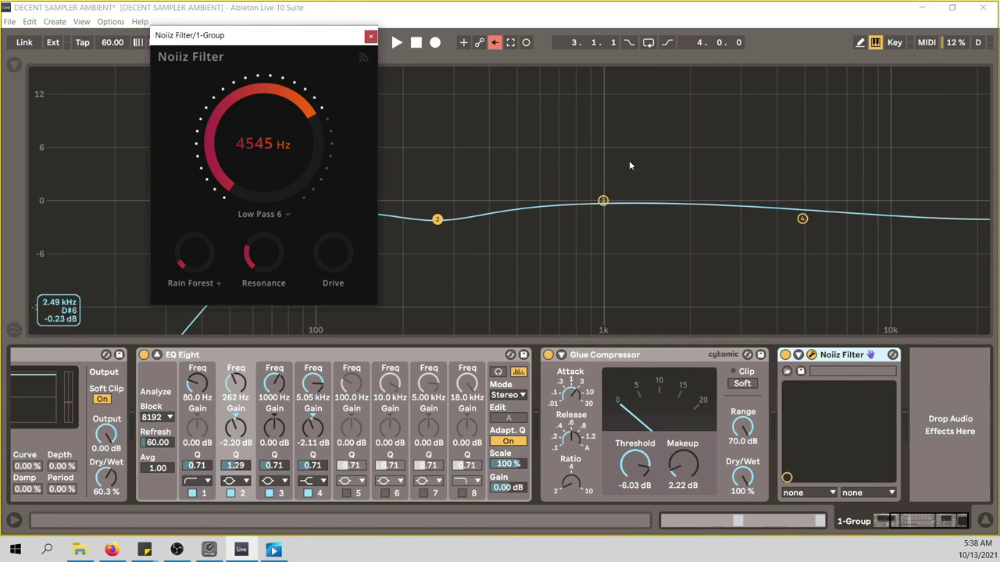
Choose Rain Forest as the Noiiz Filter's noise source and set the filter cutoff to 4545 Hz
left_click(194, 284)
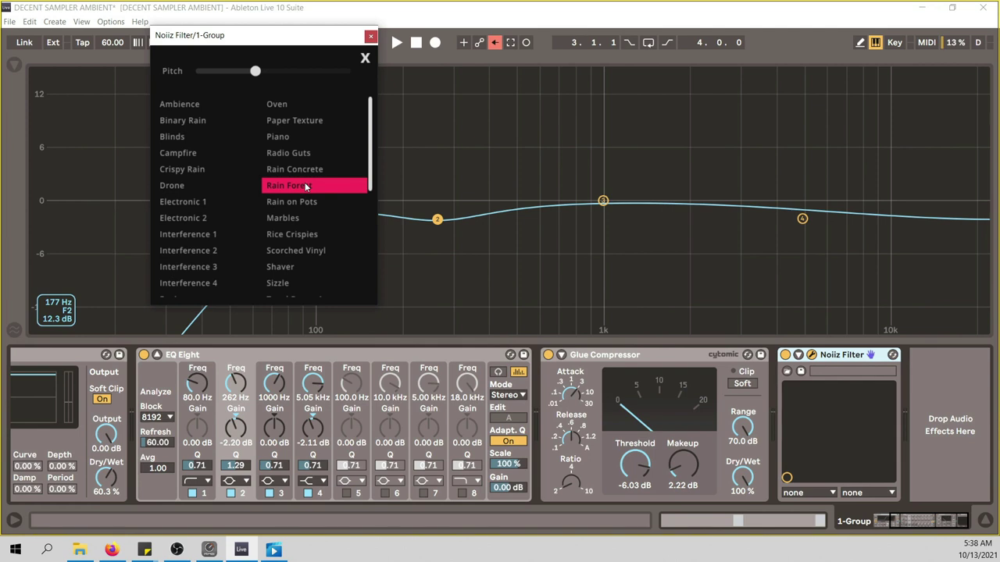
left_click(950, 401)
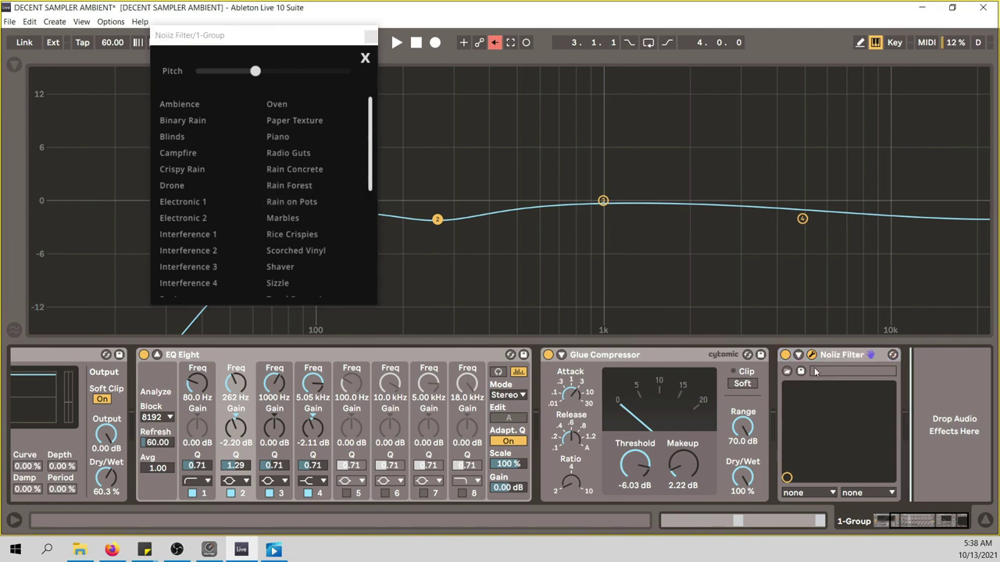
left_click(281, 187)
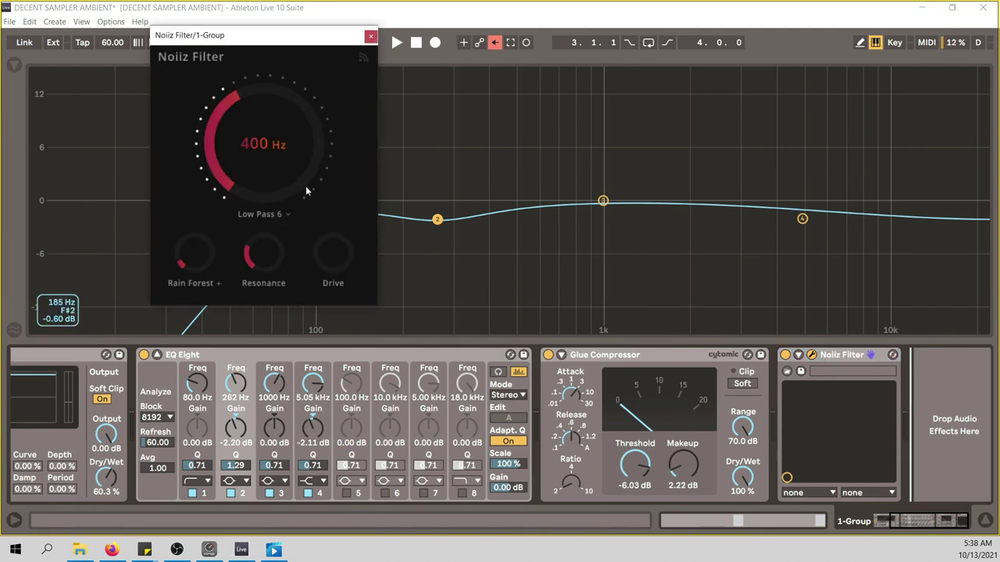
double_click(281, 185)
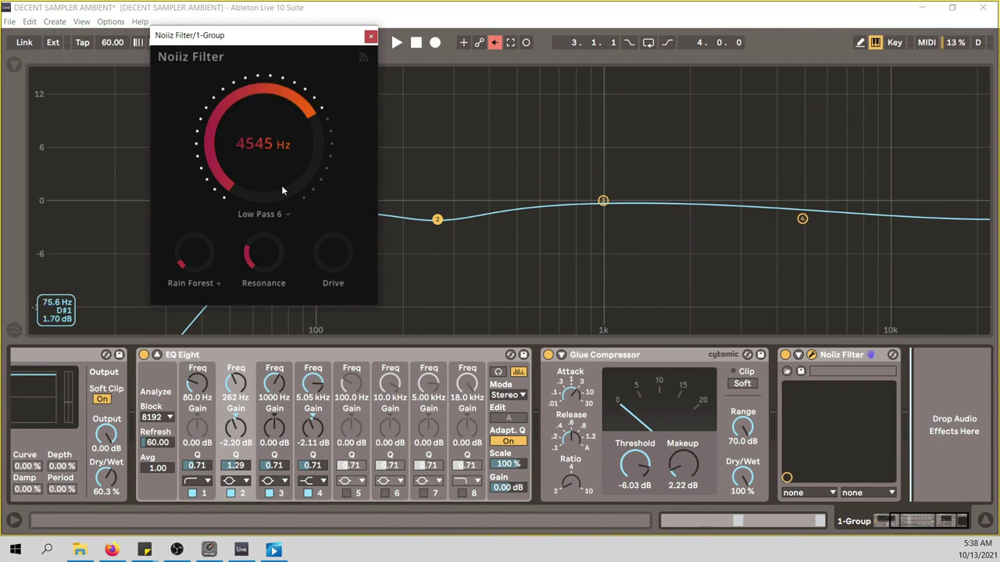
Return to the session mixer, move the Noiiz Filter window aside and audition the Kalimba track soloed
left_click(988, 521)
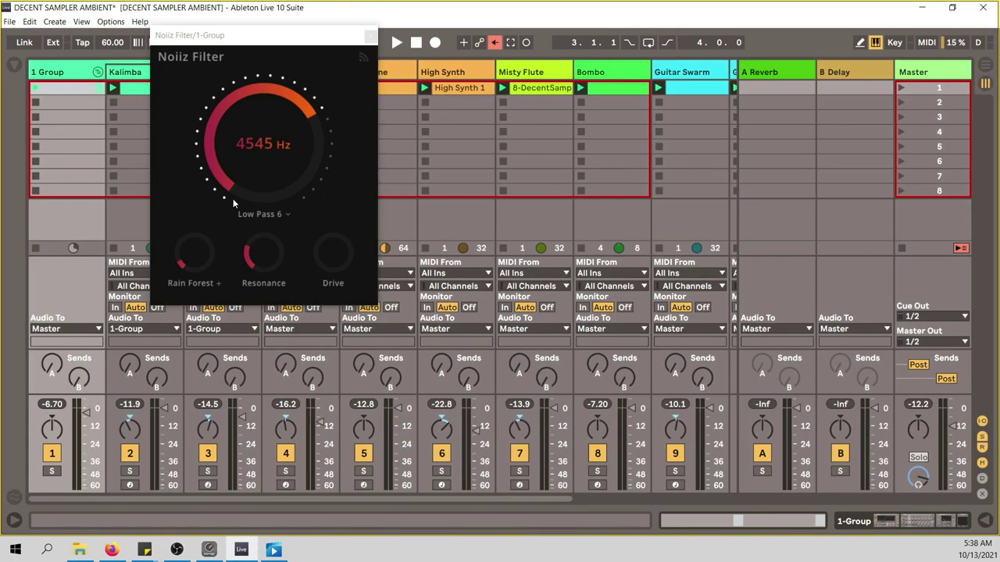
left_click_drag(273, 34, 456, 41)
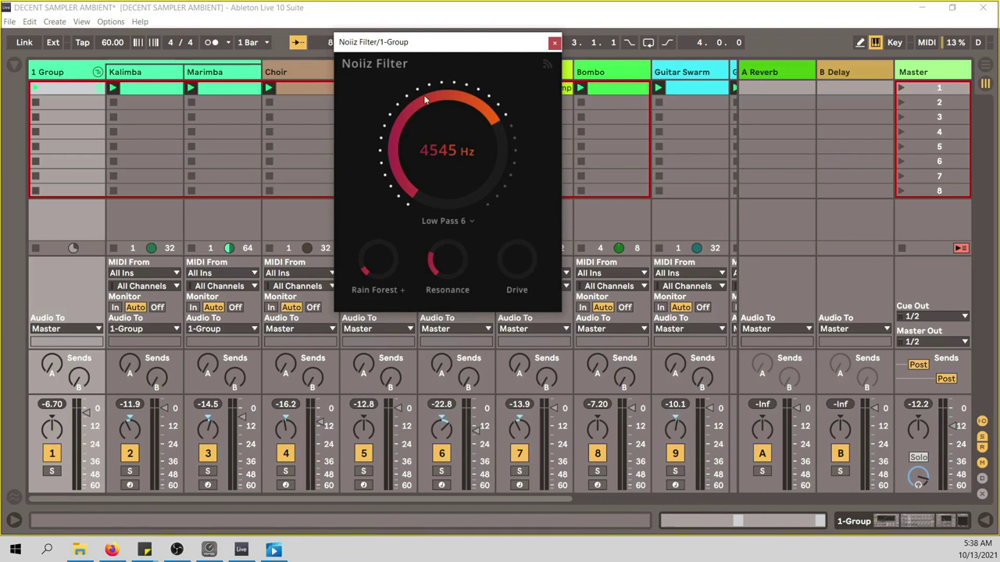
left_click(128, 471)
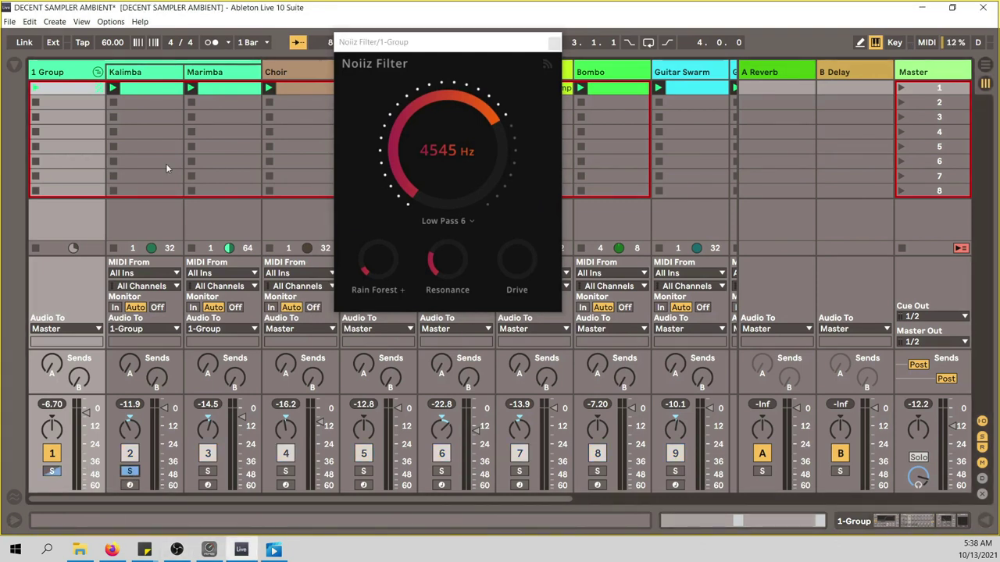
left_click(145, 73)
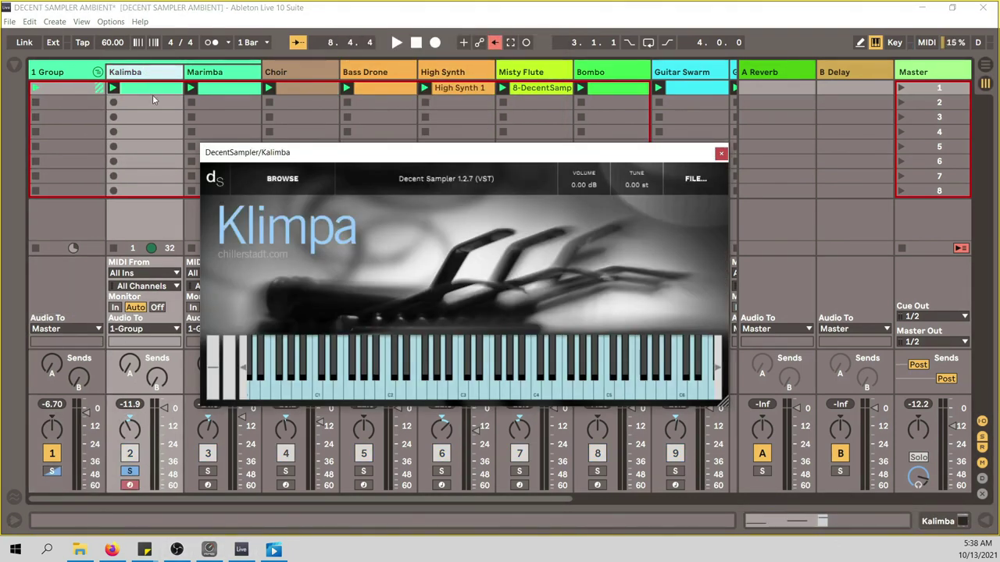
key("a")
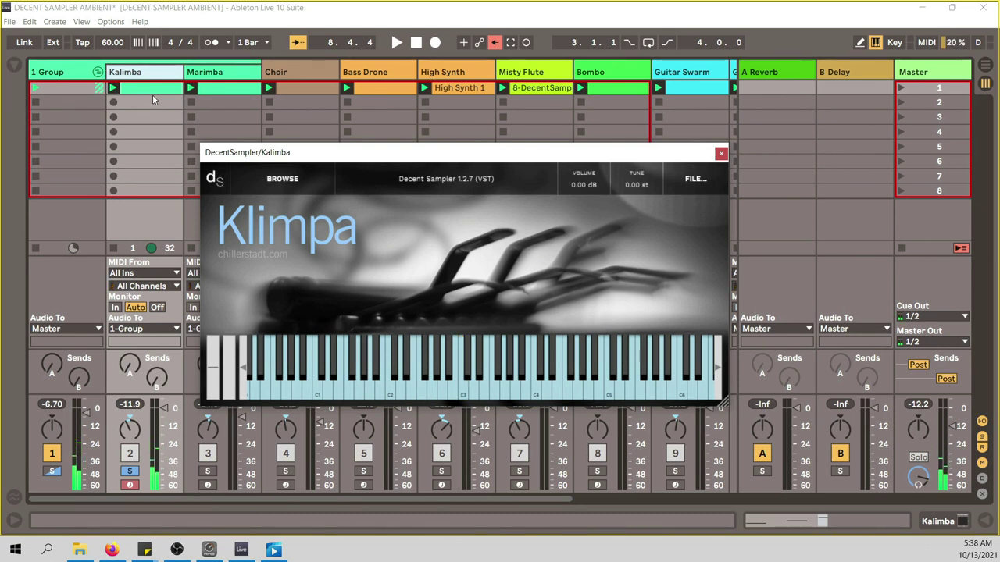
Open the Kalimba clip's notes, hide the plug-in windows and play the soloed part
left_click_drag(369, 155, 426, 313)
double_click(173, 90)
key("ctrl+alt+p")
key("space")
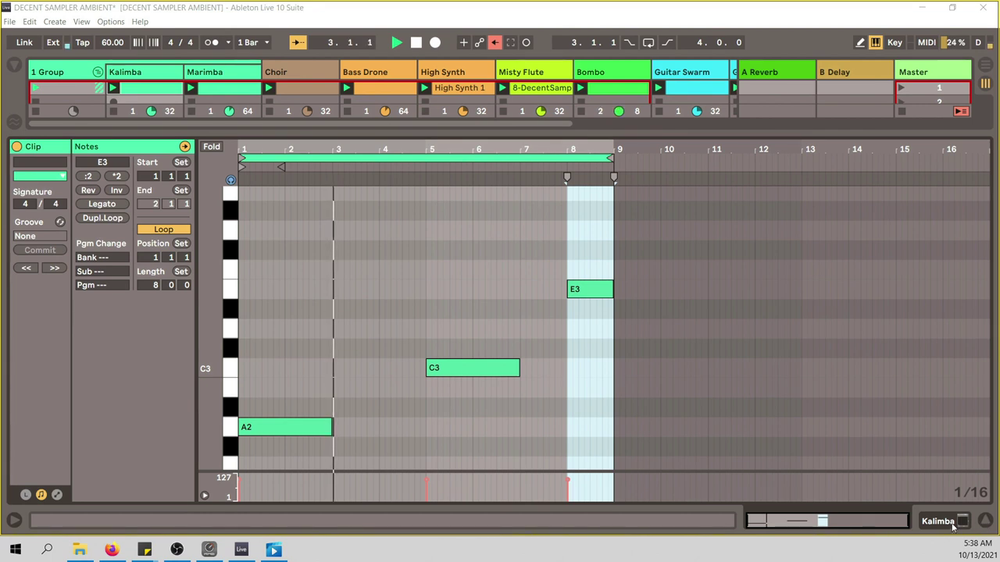
Stop playback, unsolo Kalimba in the session mixer and play the set with all tracks together
left_click(984, 522)
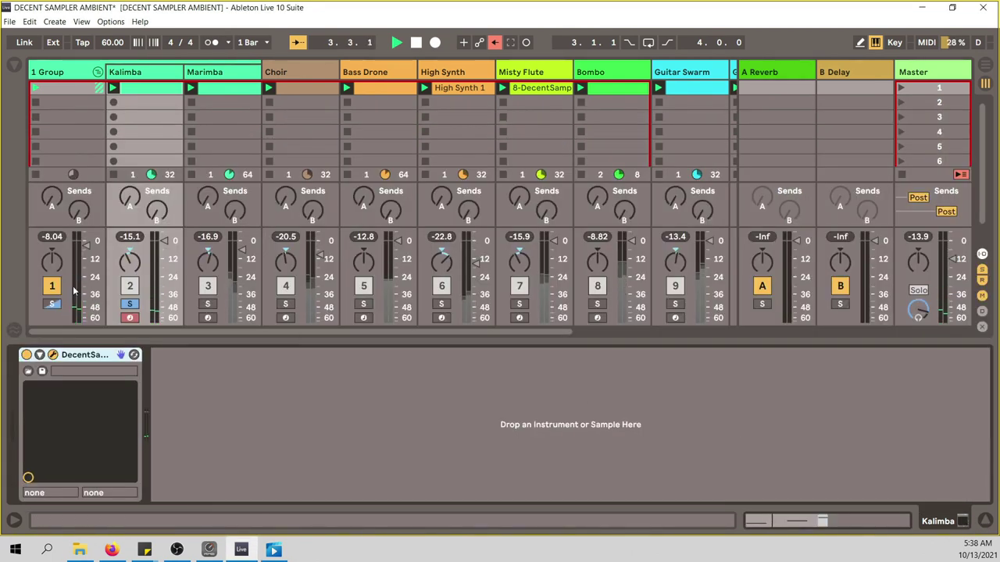
key("space")
left_click(130, 305)
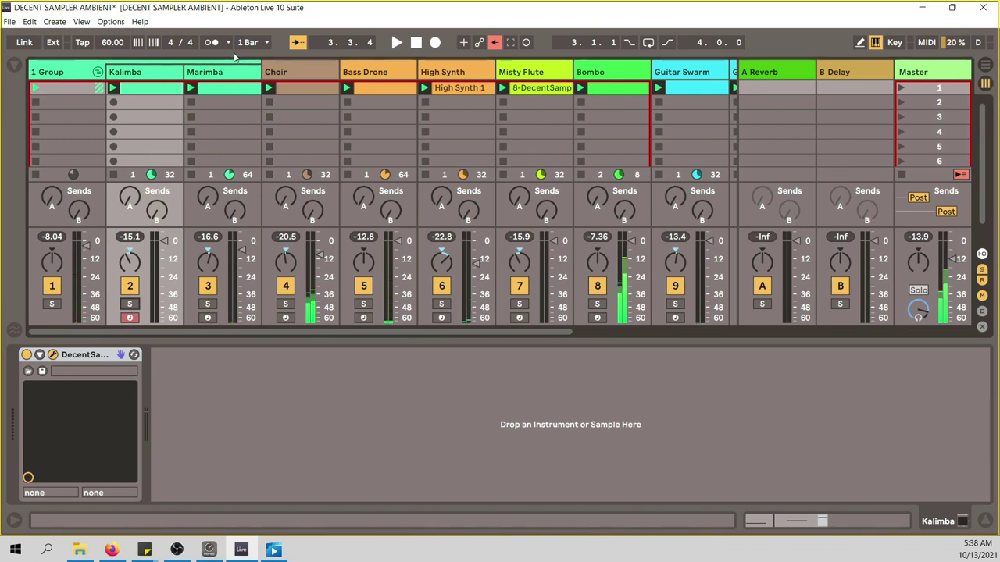
key("space")
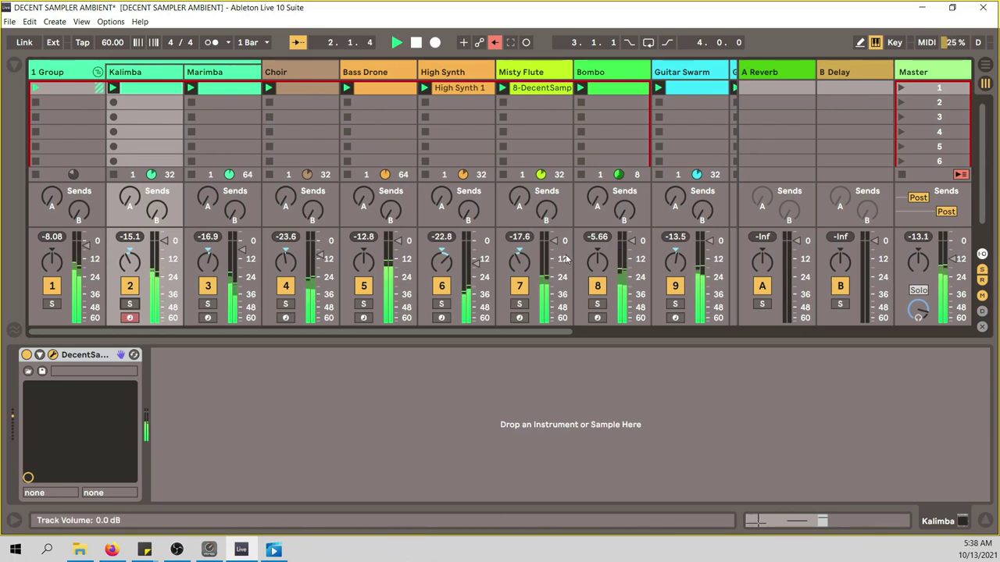
left_click_drag(509, 331, 426, 336)
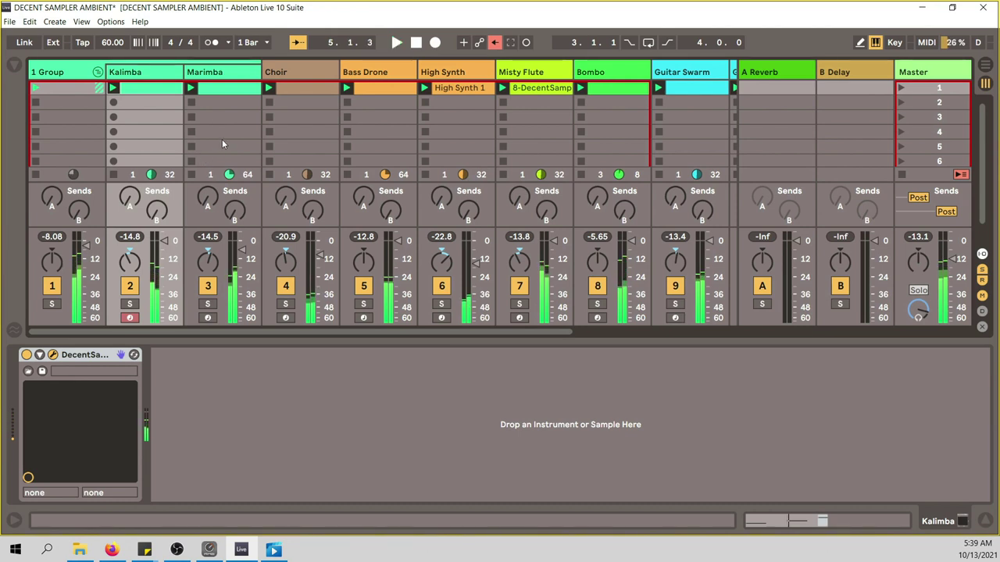
Select the Marimba track, open its DecentSampler window and move it clear of the Marimba mixer strip
left_click(227, 72)
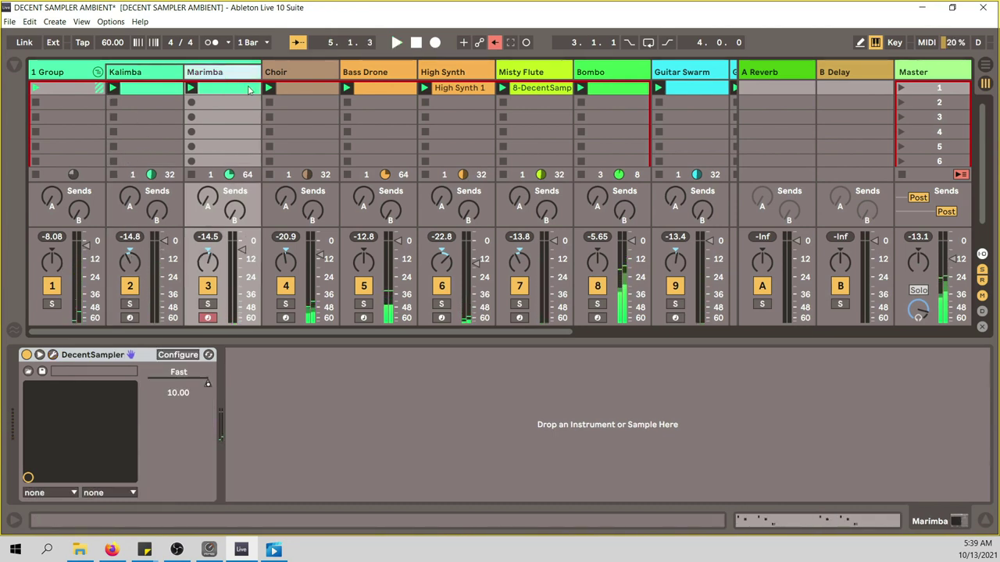
left_click(53, 355)
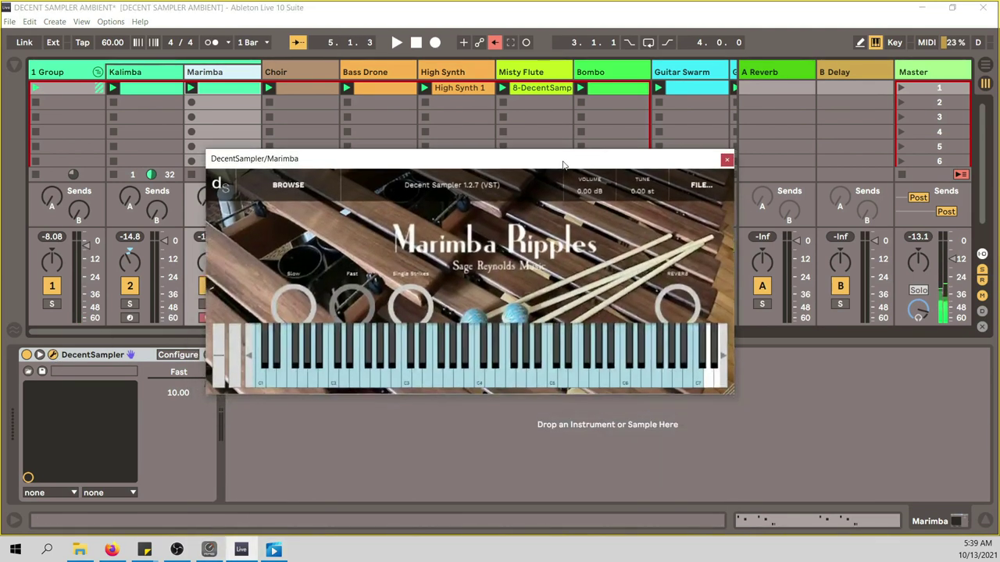
left_click_drag(561, 162, 637, 196)
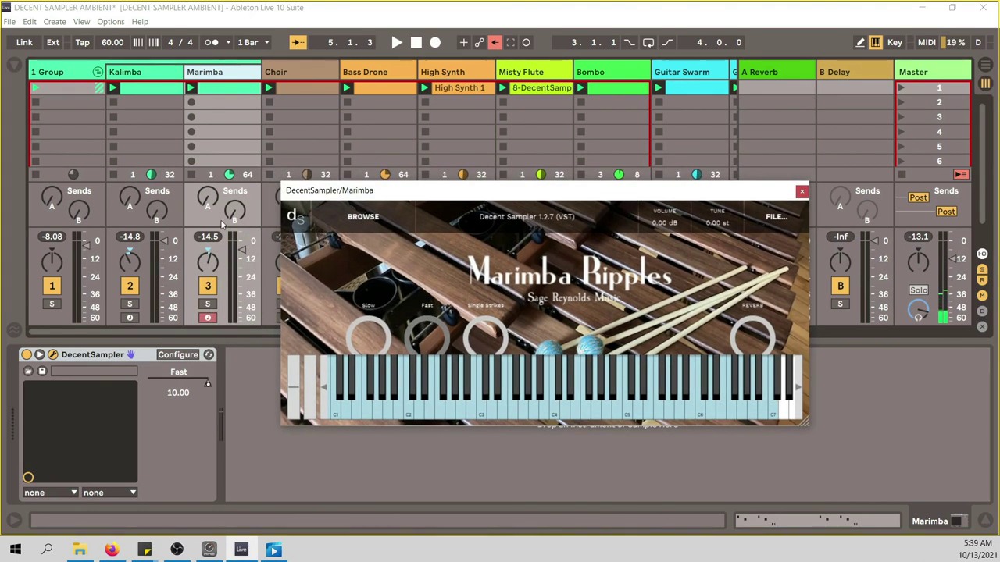
Audition the Marimba Ripples instrument with low notes and reposition its window slightly higher
left_click(357, 406)
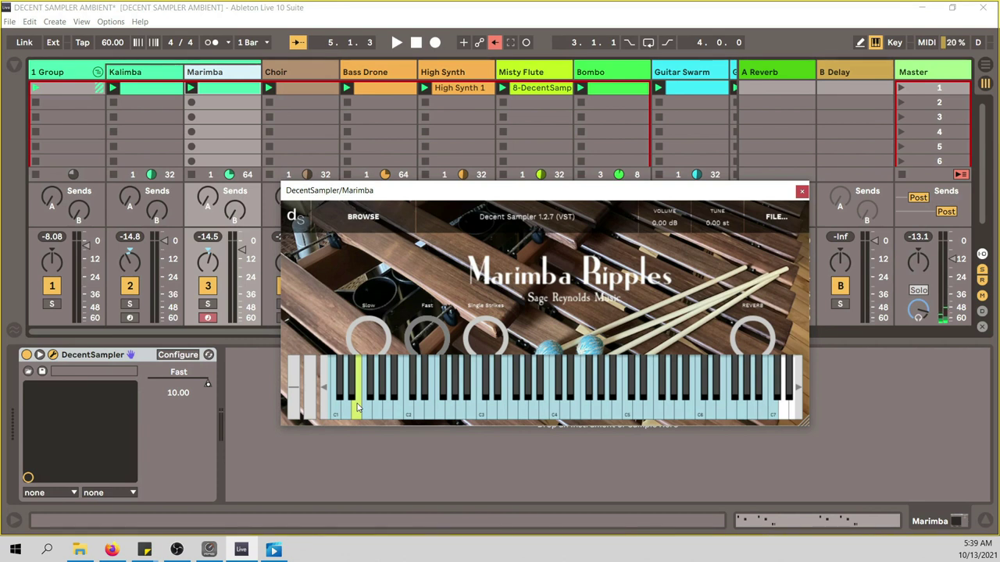
key("a")
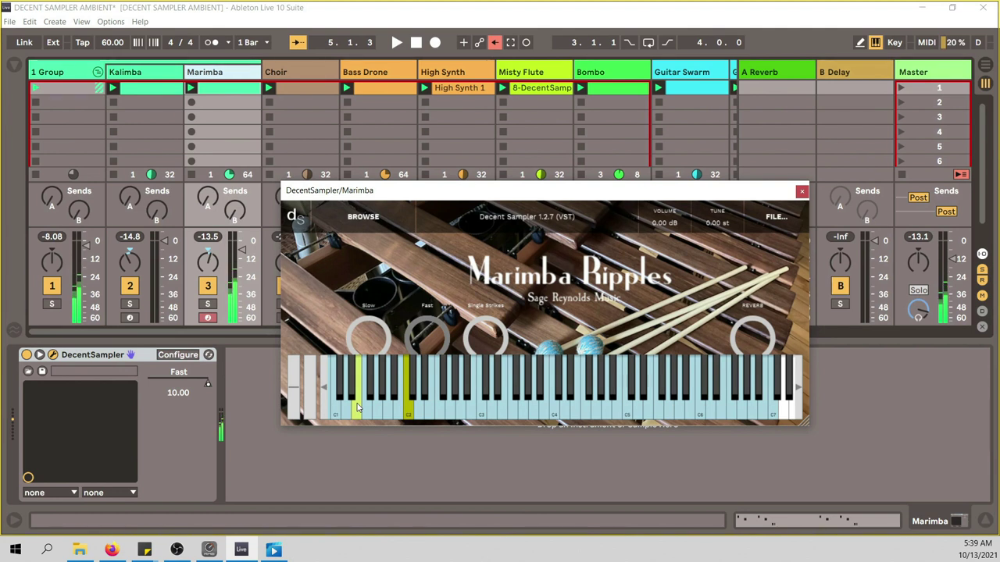
left_click_drag(461, 195, 469, 171)
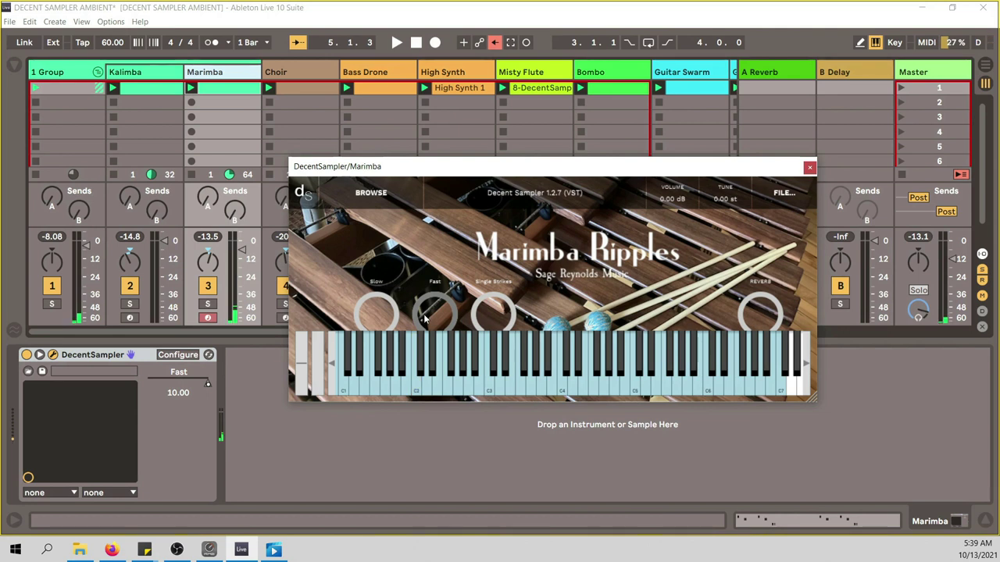
left_click(432, 355)
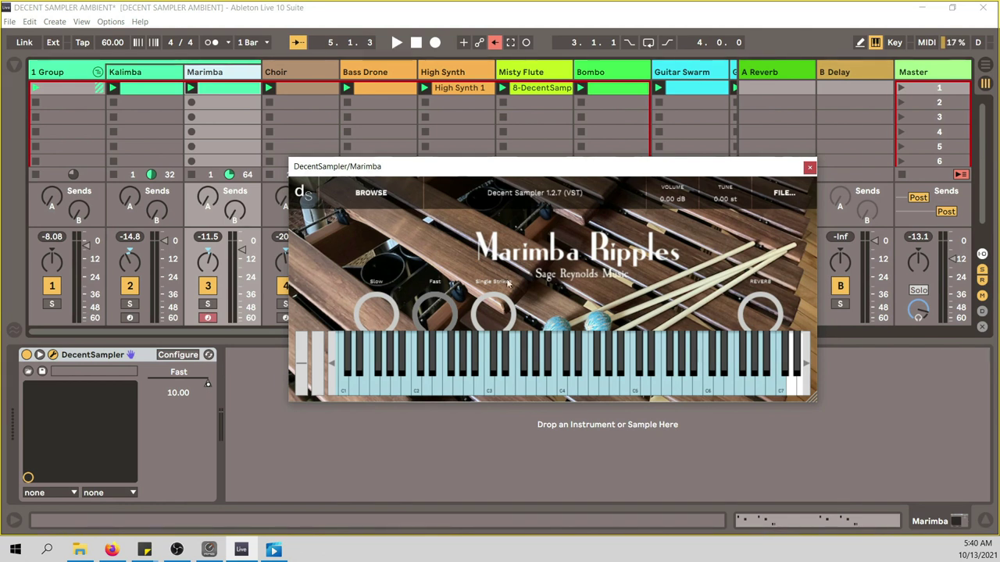
Close the Marimba instrument window and show the Marimba clip's notes folded to the used pitches during playback
left_click(809, 166)
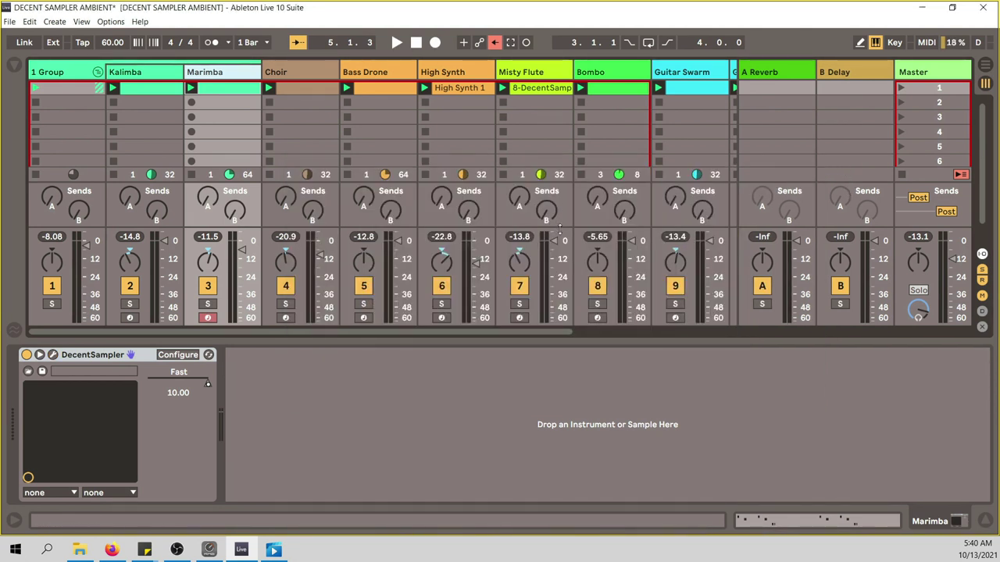
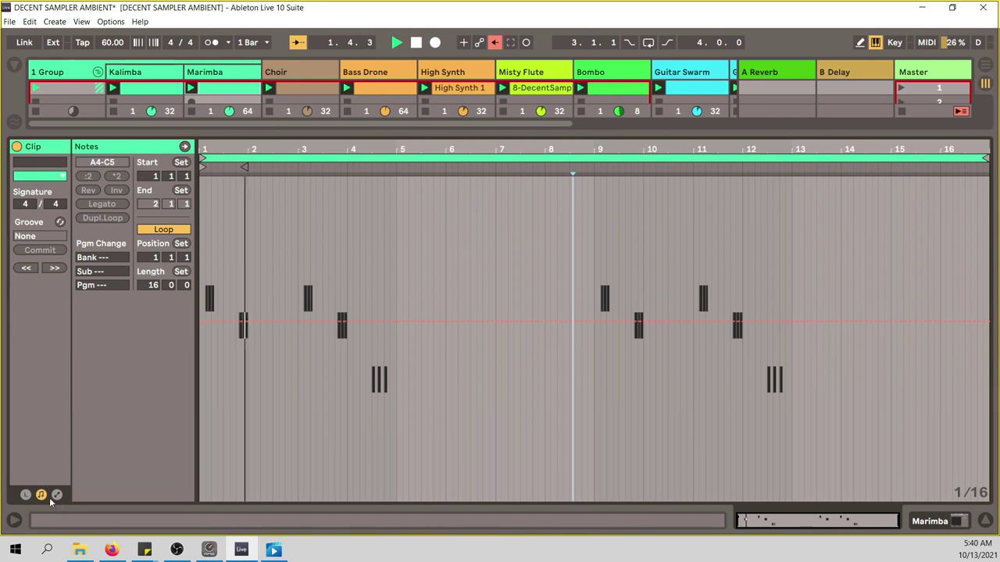
left_click(57, 494)
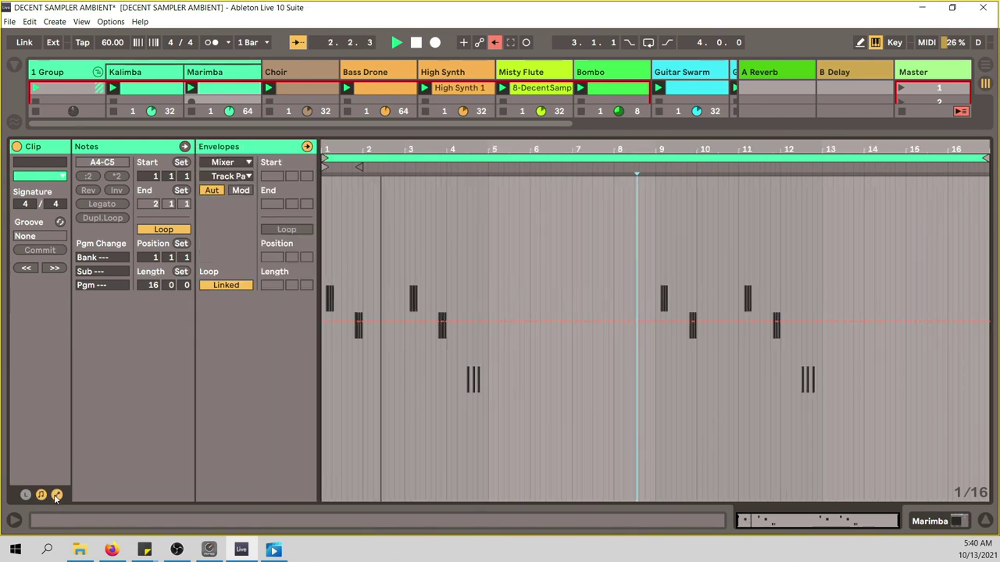
left_click(56, 494)
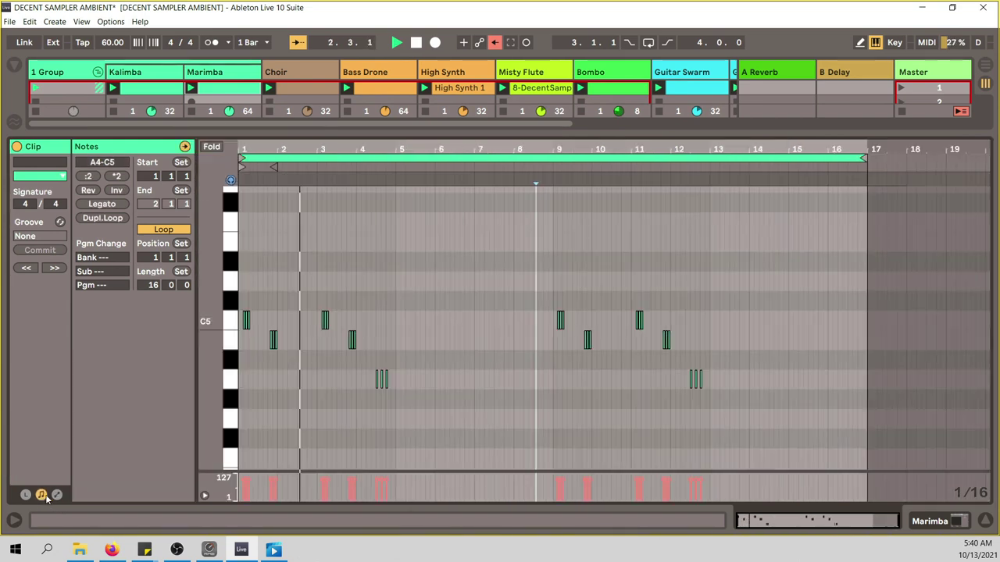
left_click(211, 147)
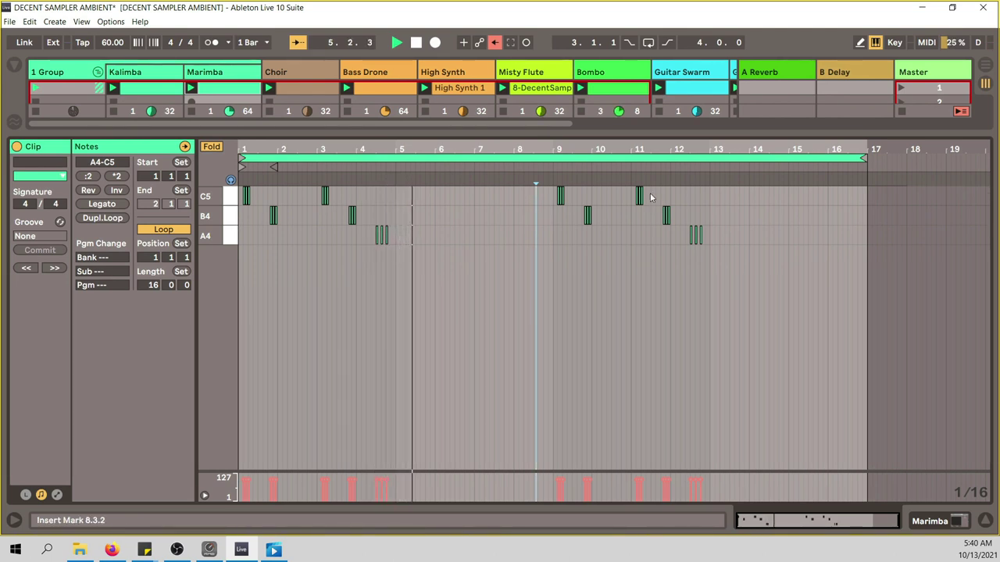
Inspect the repeated C5 notes at bar 9 of the Marimba clip and the note editor's fixed grid options
left_click_drag(301, 149, 743, 141)
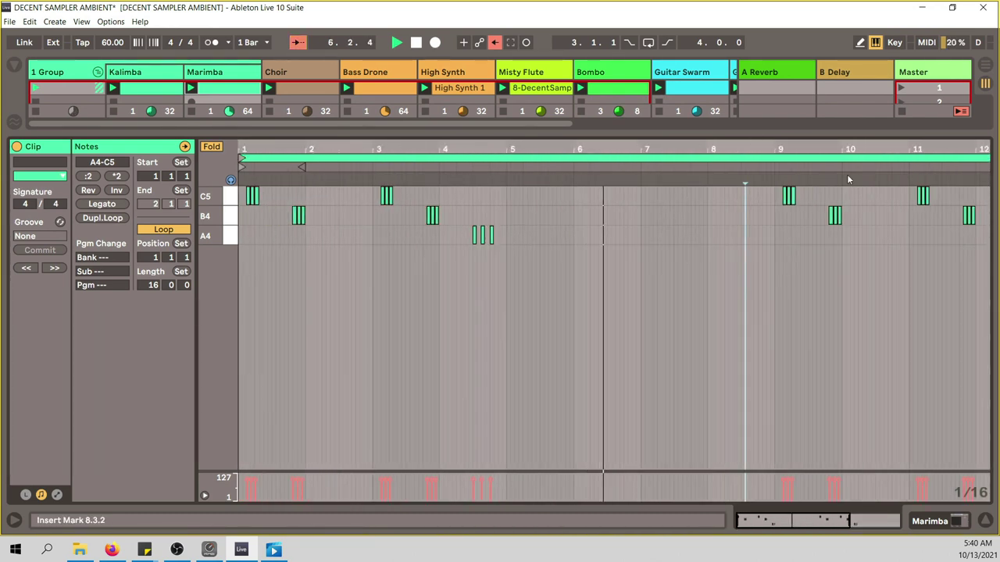
left_click_drag(763, 175, 774, 234)
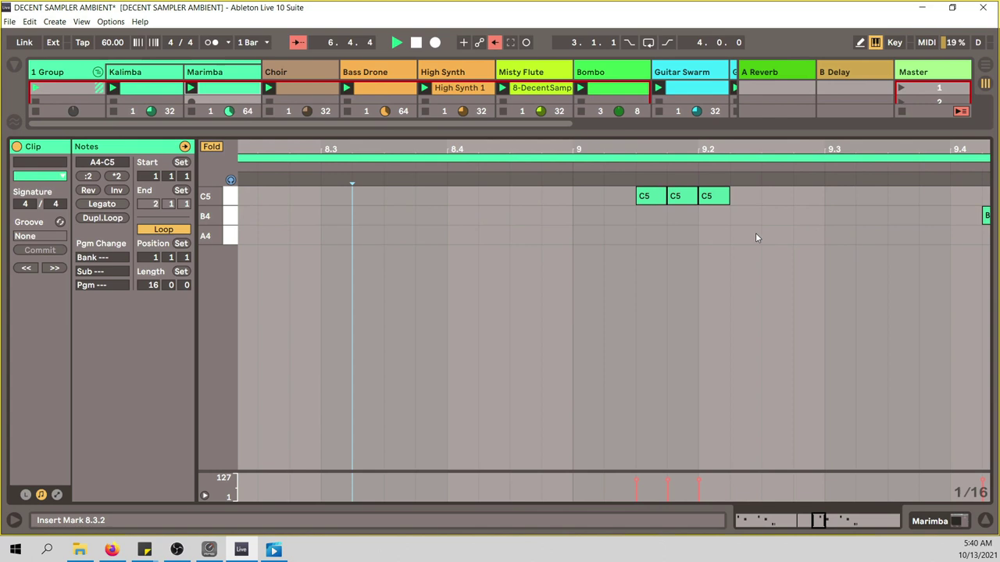
right_click(755, 238)
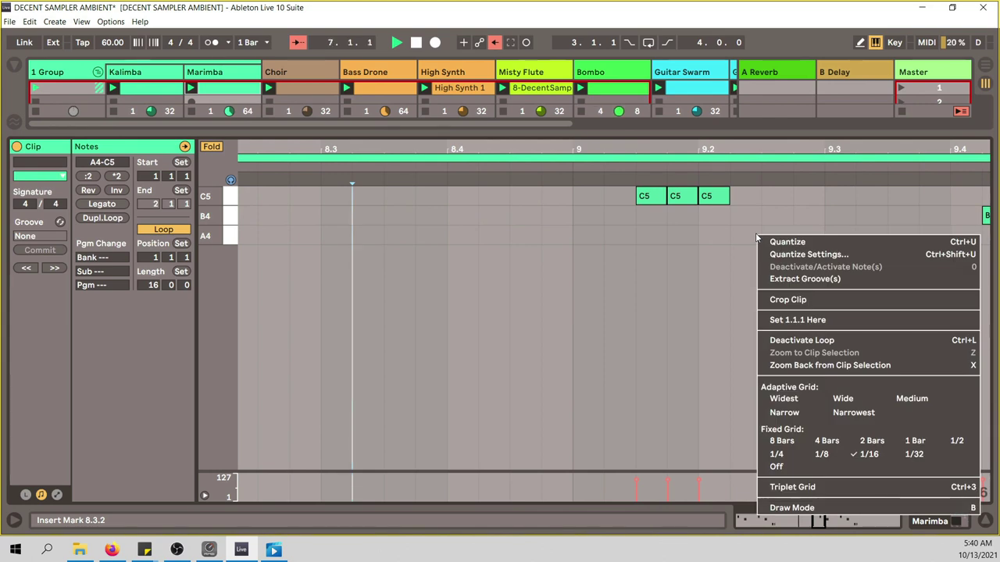
left_click(726, 153)
left_click_drag(727, 153, 726, 94)
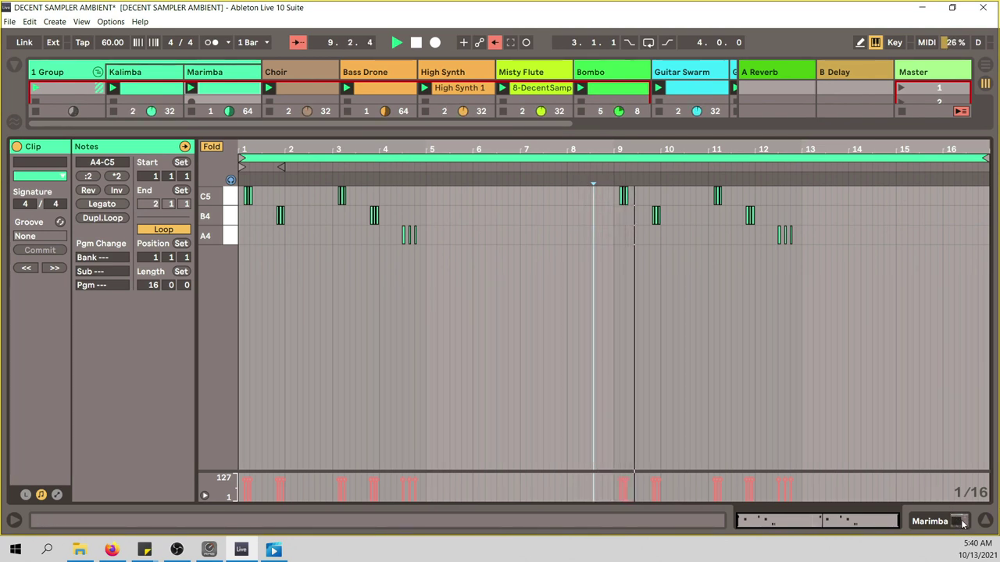
Display the Marimba clip's envelope for DecentSampler's Fast parameter and re-enable the overridden automation
left_click(57, 494)
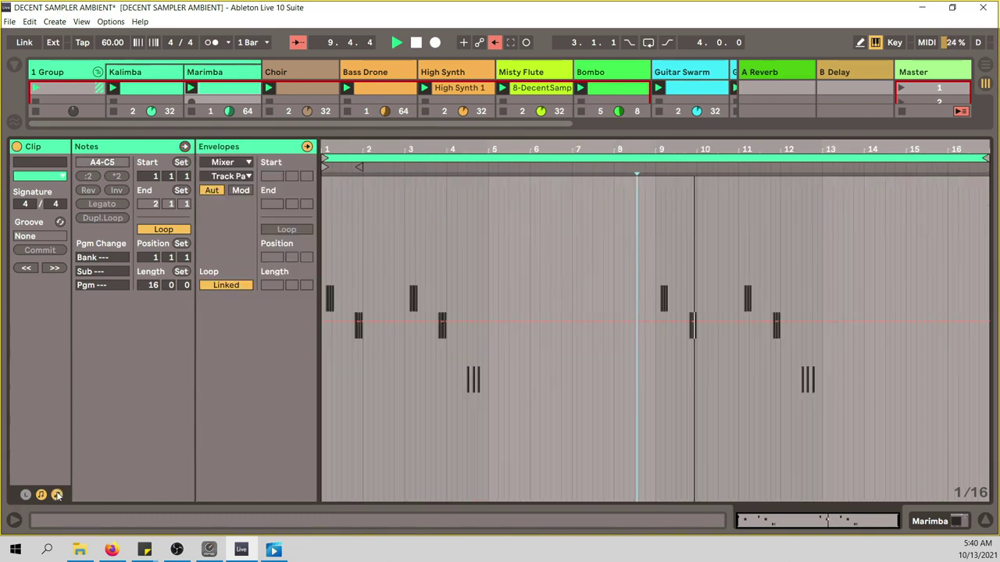
left_click(247, 163)
left_click(242, 186)
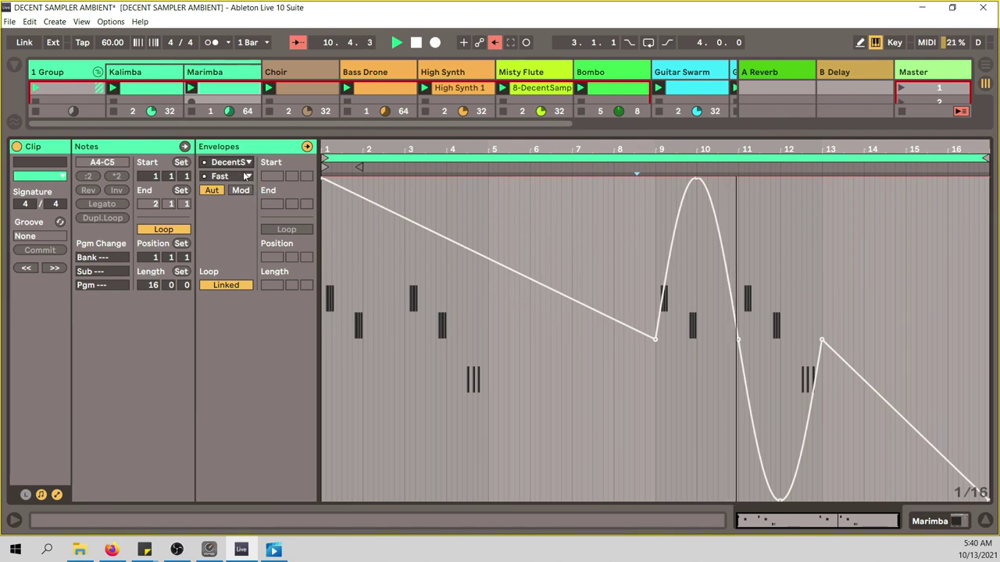
left_click(492, 44)
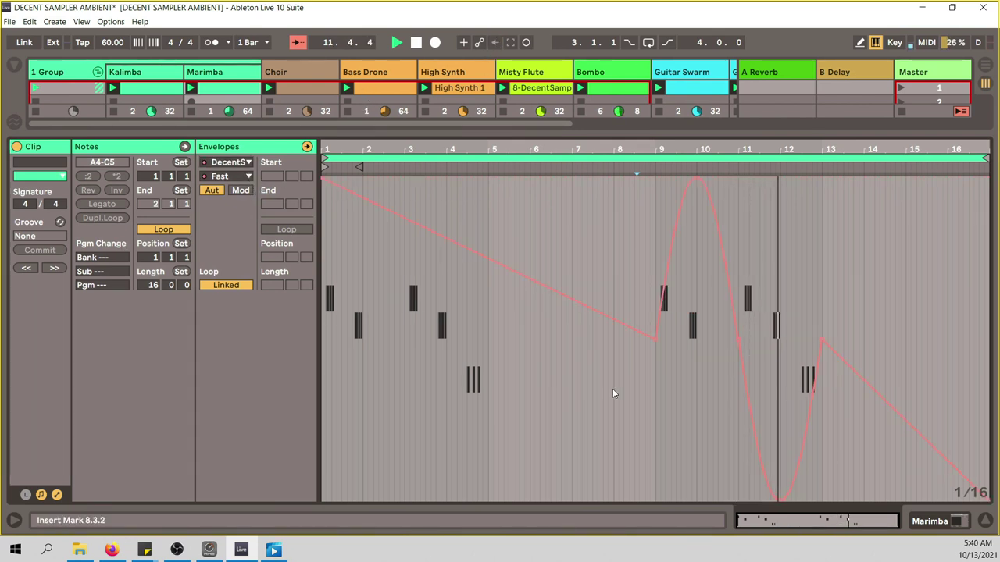
Reopen the Marimba track's DecentSampler window and bring back the clip's Fast envelope behind it
key("shift+Tab")
left_click(53, 355)
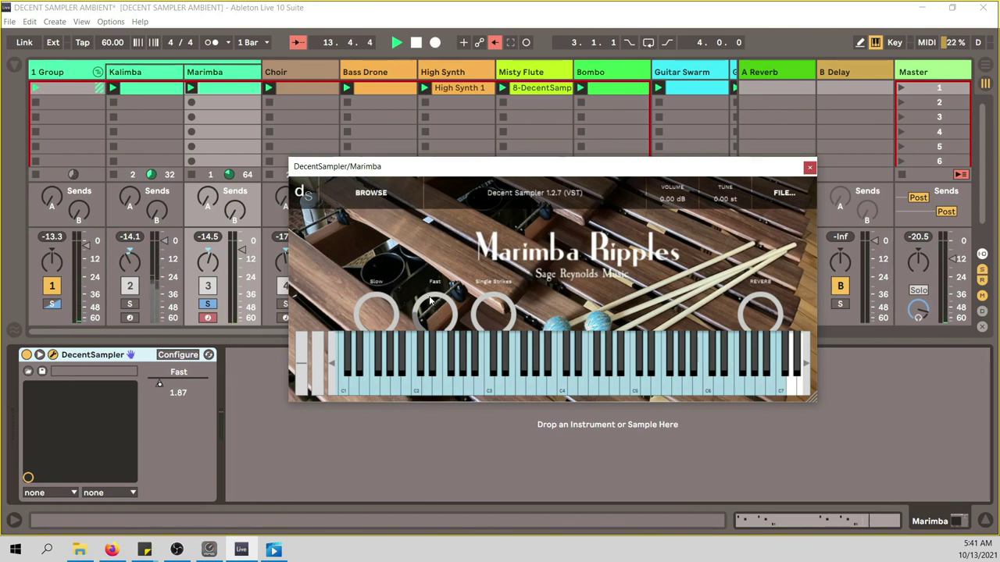
left_click_drag(461, 172, 250, 252)
double_click(218, 90)
Resume Follow and the overridden automation, and move the Marimba Ripples window clear of the Fast envelope
left_click(296, 44)
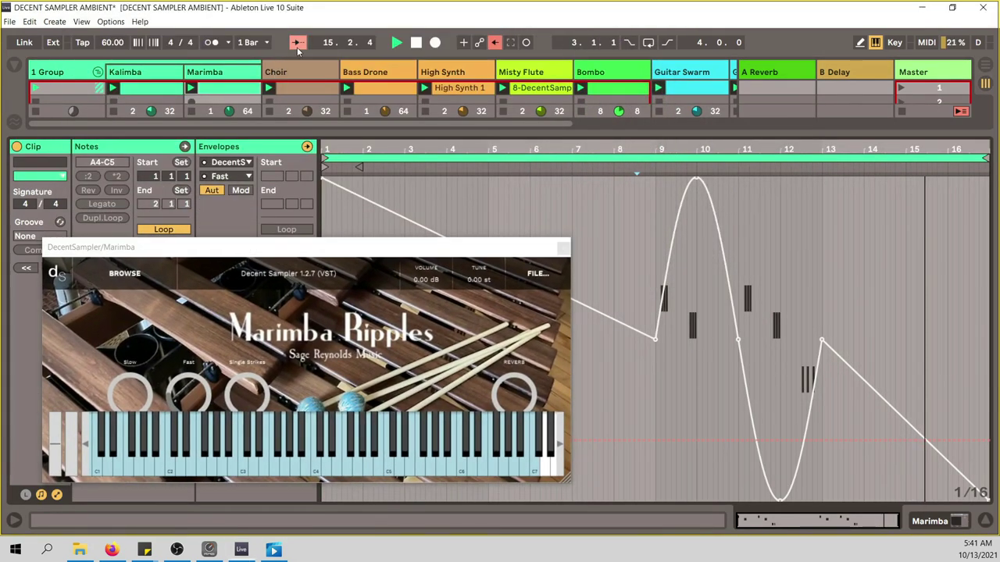
left_click(495, 42)
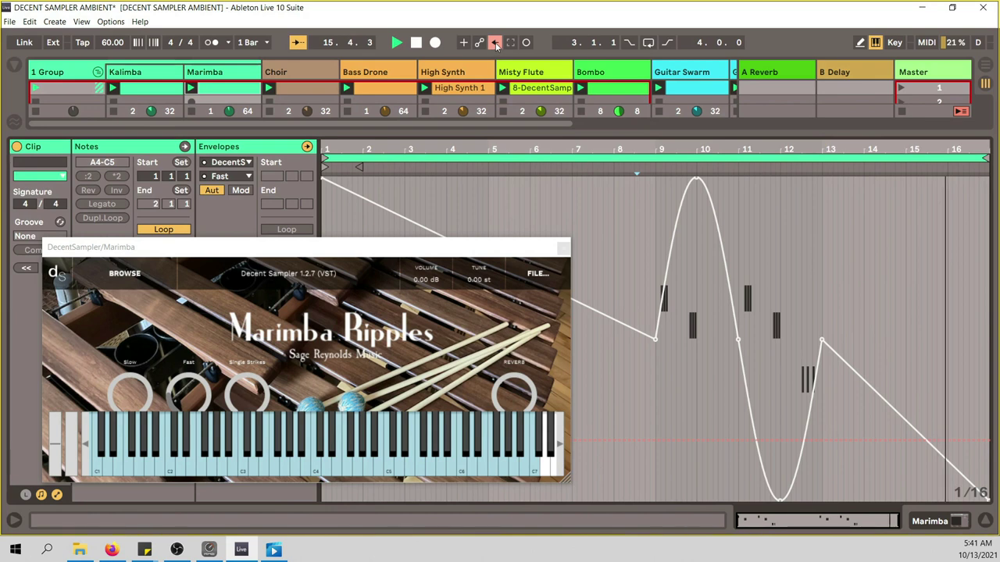
left_click_drag(499, 253, 543, 206)
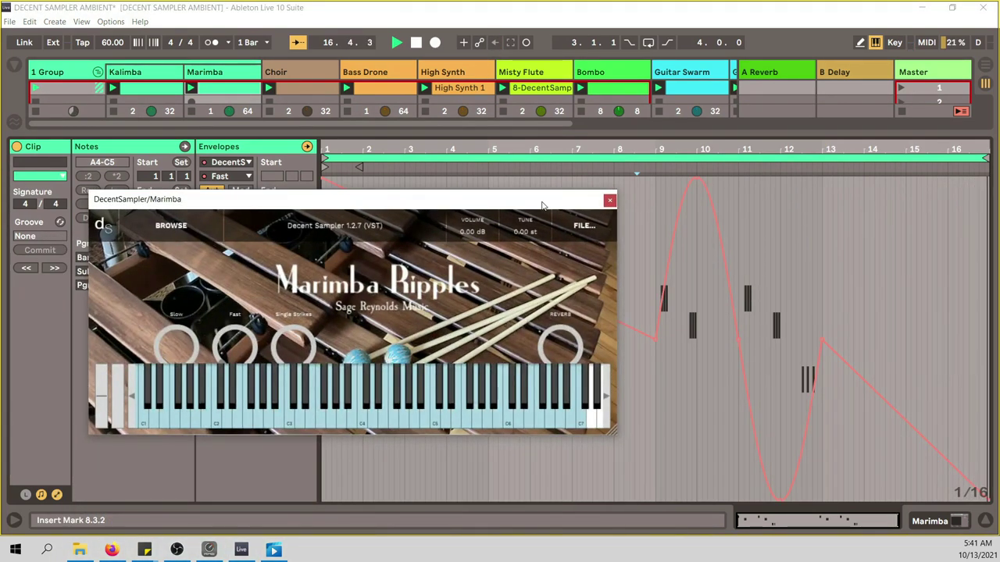
left_click_drag(543, 205, 470, 401)
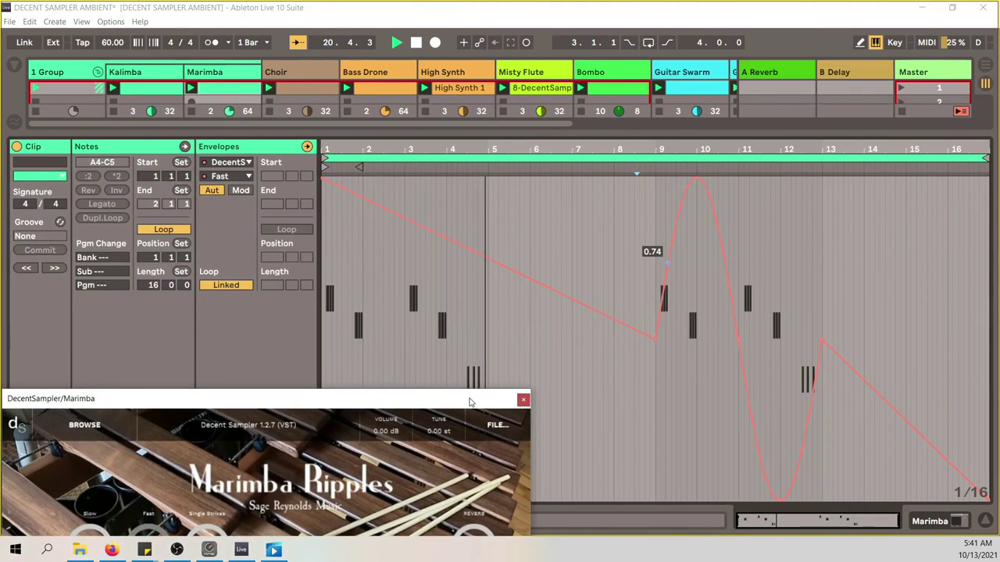
Examine the Fast envelope's points and curves across the clip alongside the Marimba Ripples Fast knob, and close the instrument window
mouse_move(327, 184)
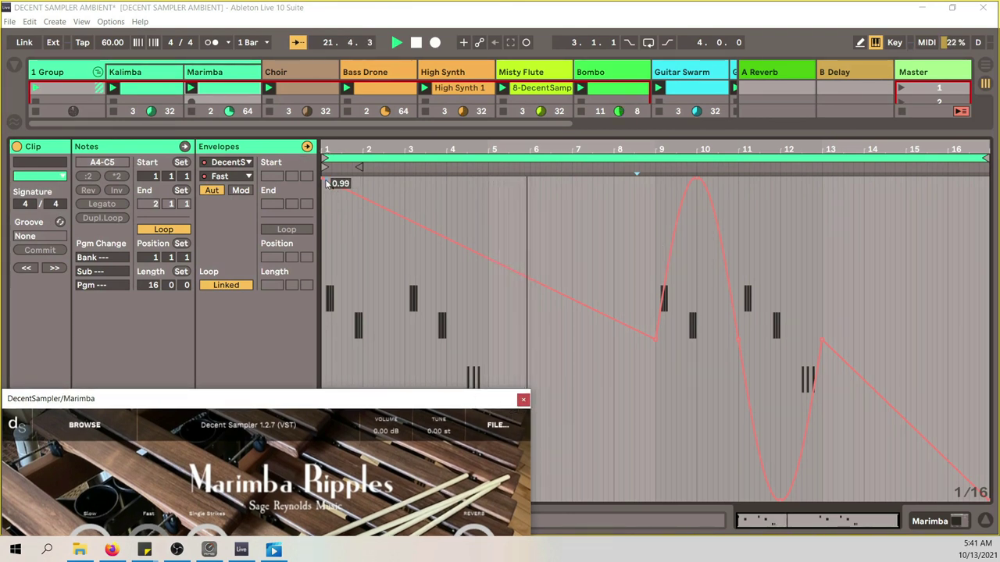
mouse_move(659, 334)
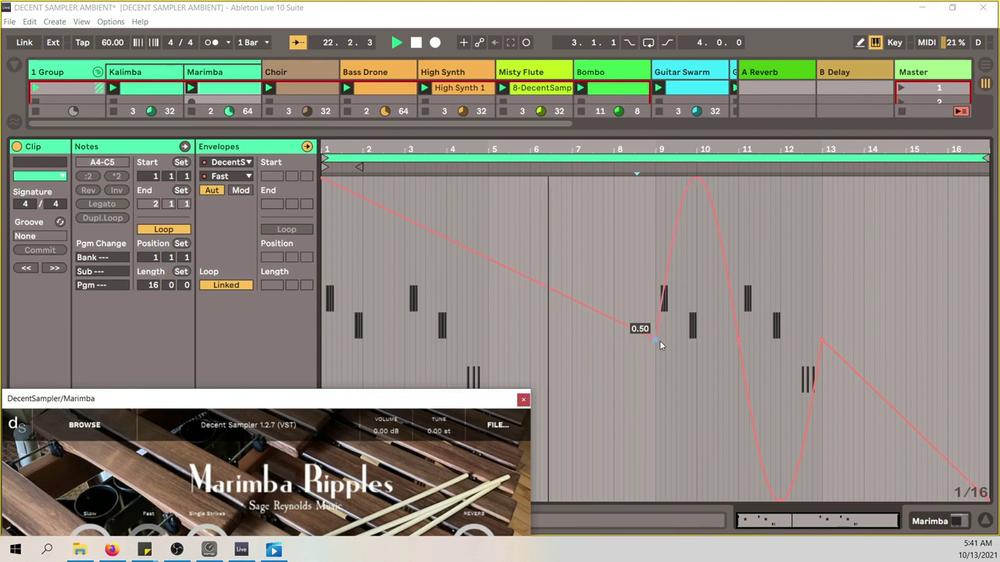
mouse_move(683, 205)
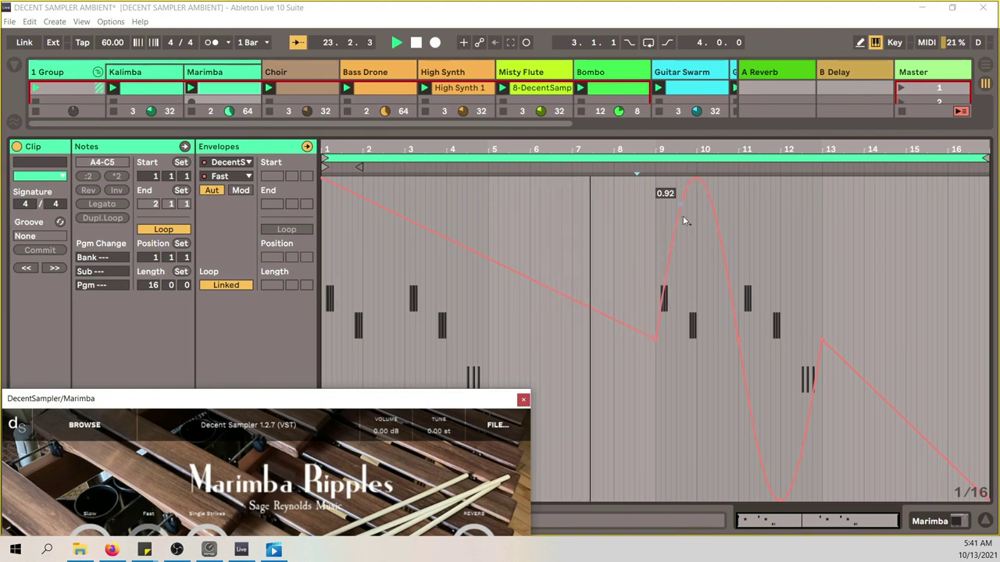
mouse_move(778, 500)
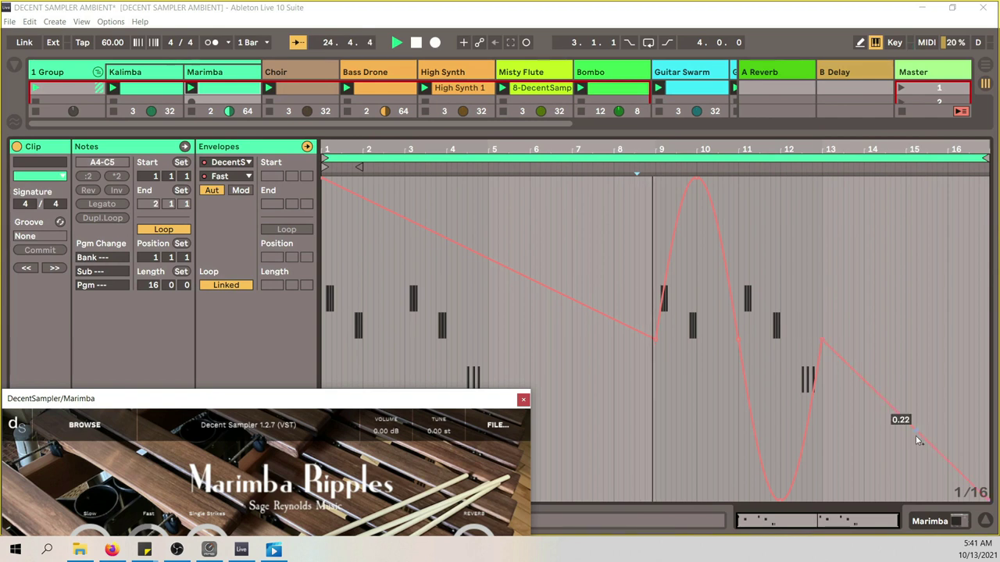
left_click_drag(432, 405, 532, 183)
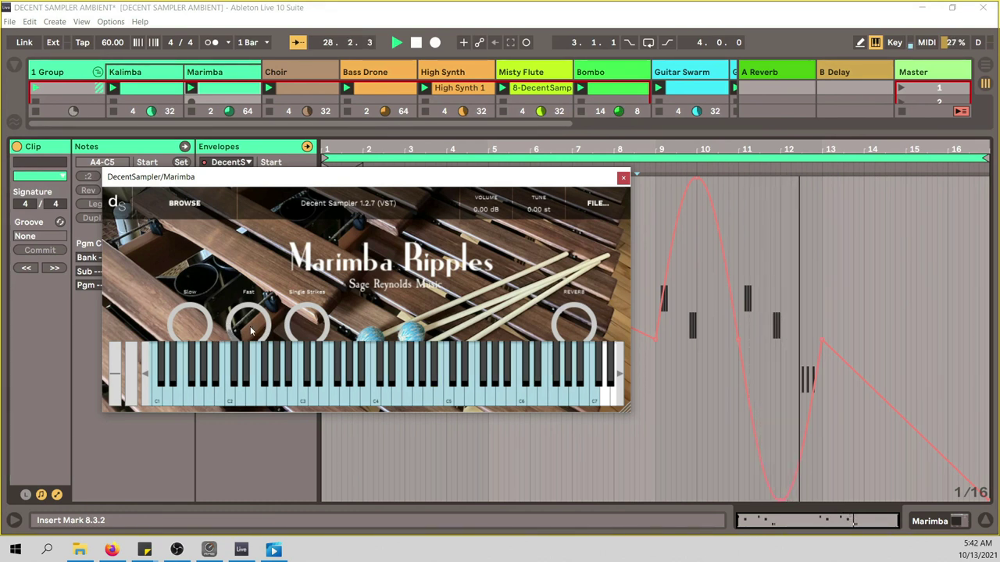
left_click(624, 178)
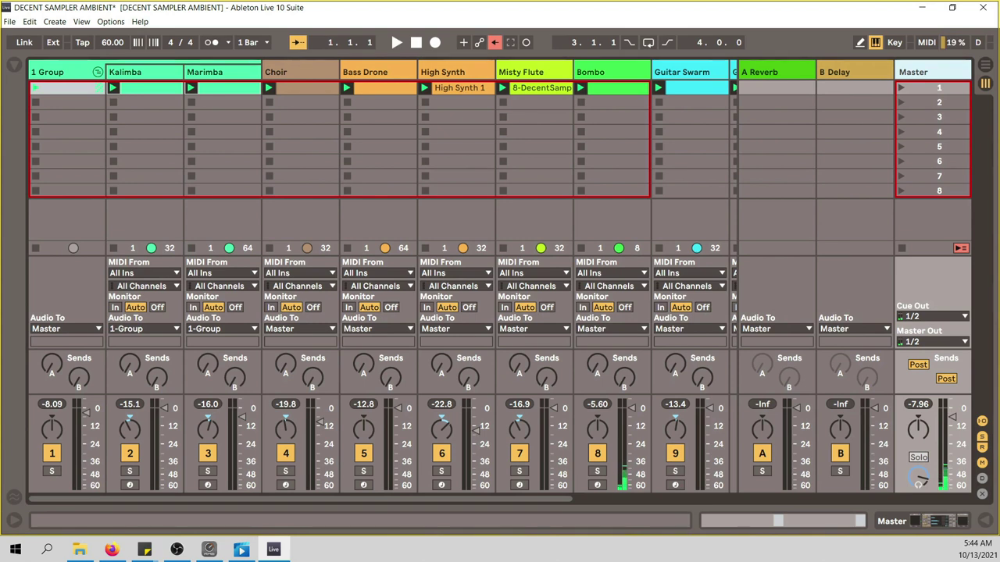
Return to the Marimba track's devices, review the Marimba Ripples controls in DecentSampler and close the window
double_click(212, 71)
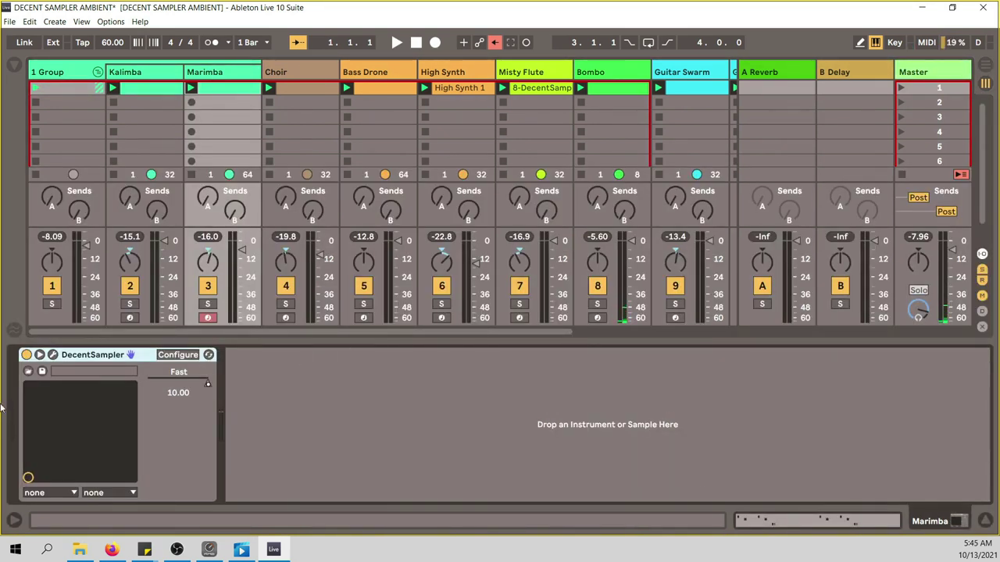
left_click(53, 355)
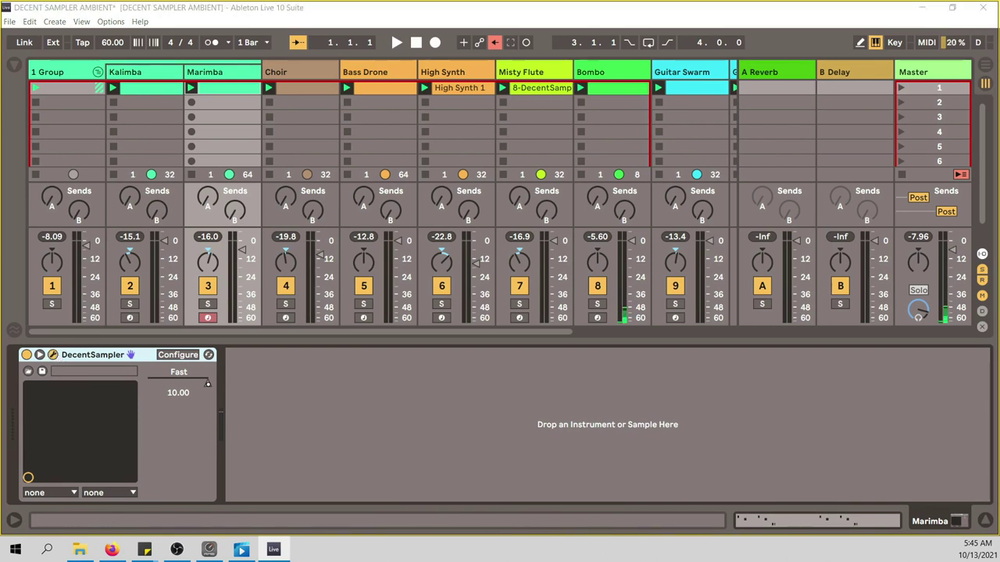
left_click_drag(476, 226, 478, 215)
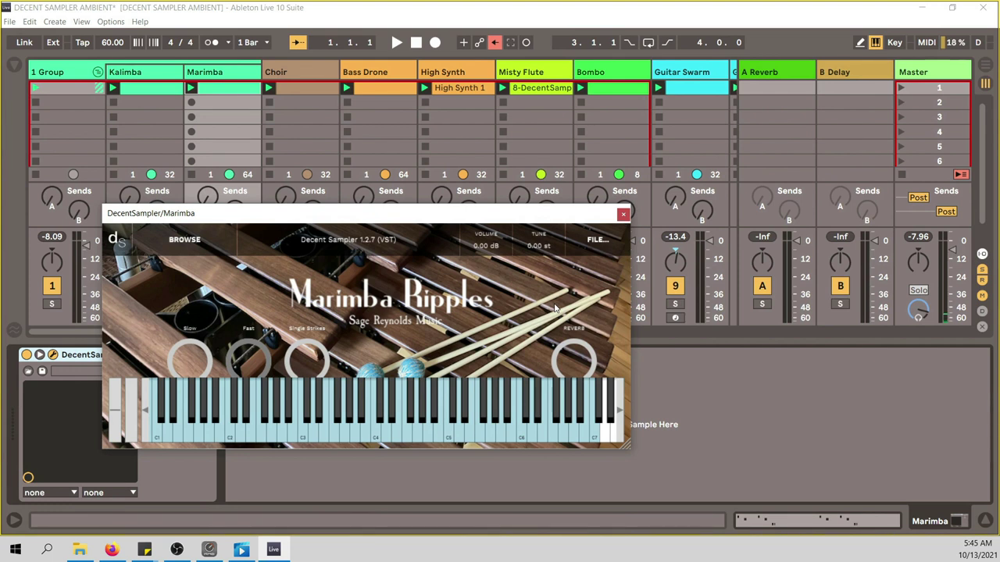
left_click(623, 215)
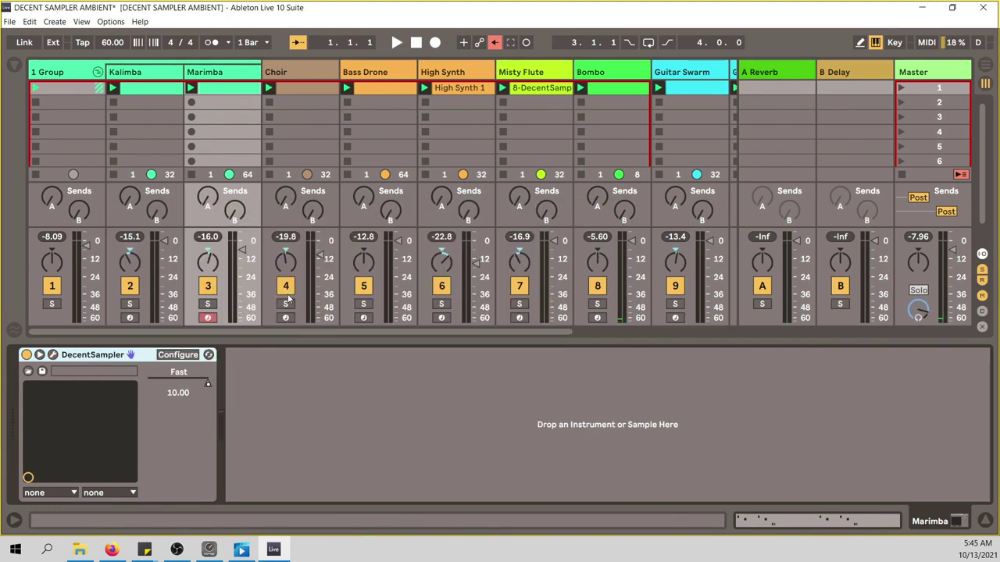
Solo the Choir track and review The Discord Choir in its DecentSampler window, closing it when done
left_click(286, 304)
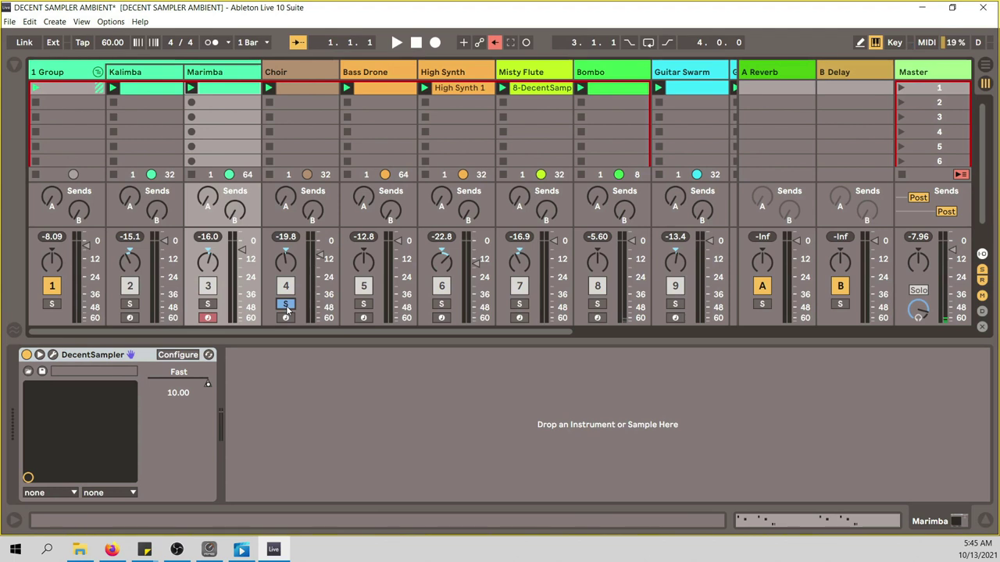
left_click(305, 70)
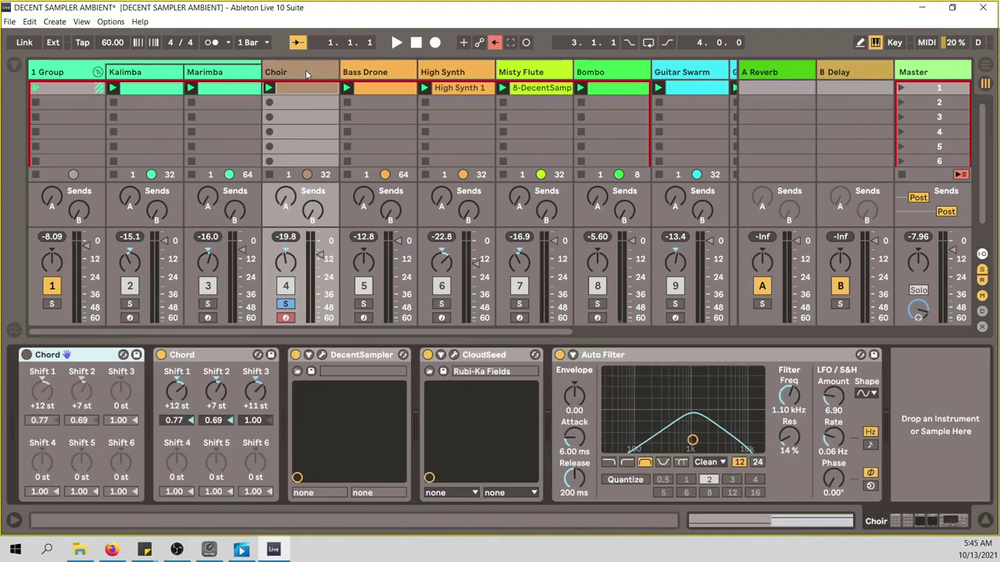
left_click(323, 358)
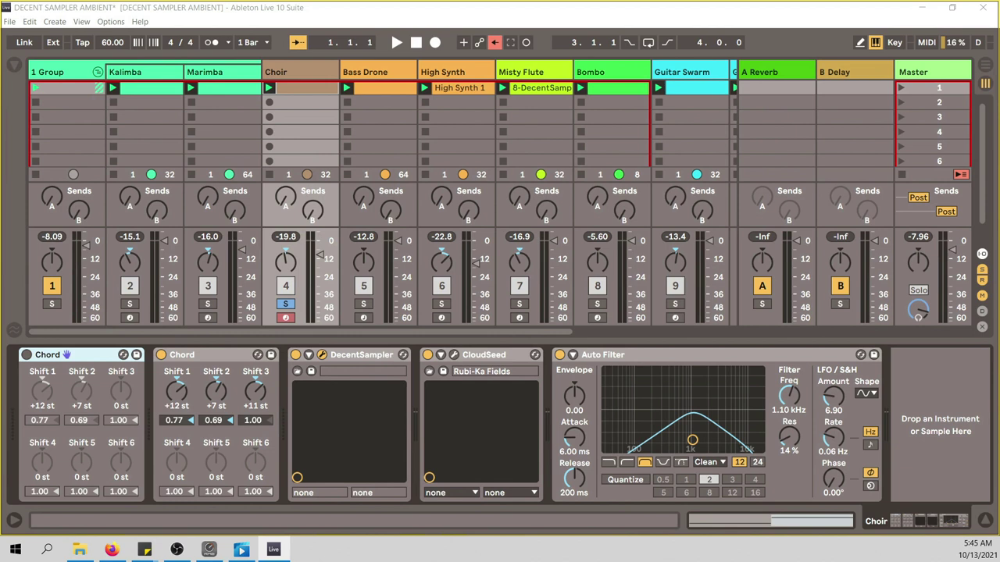
left_click_drag(472, 252, 472, 127)
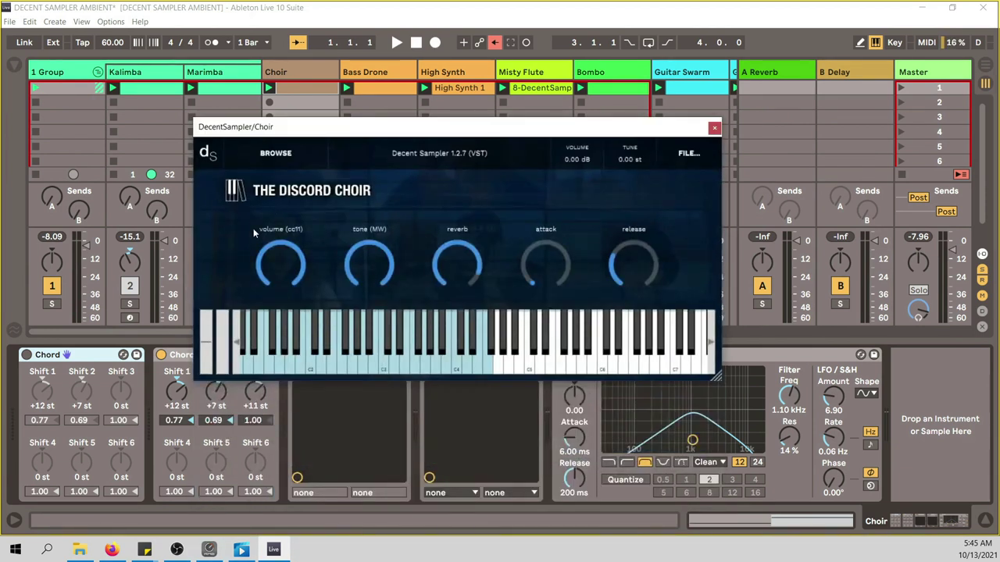
left_click(713, 129)
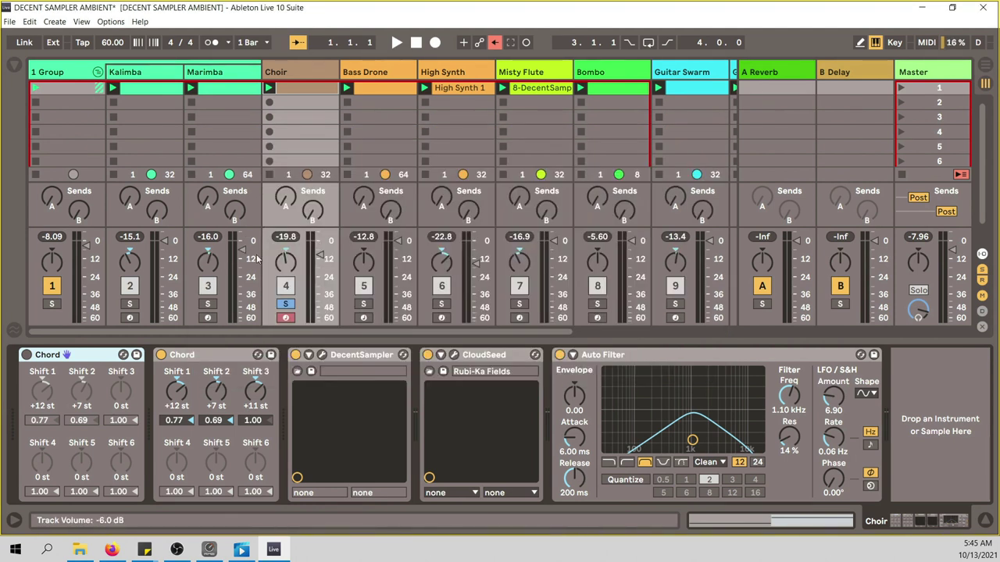
Play the soloed Choir and switch off its Auto Filter, CloudSeed and second Chord devices
key("space")
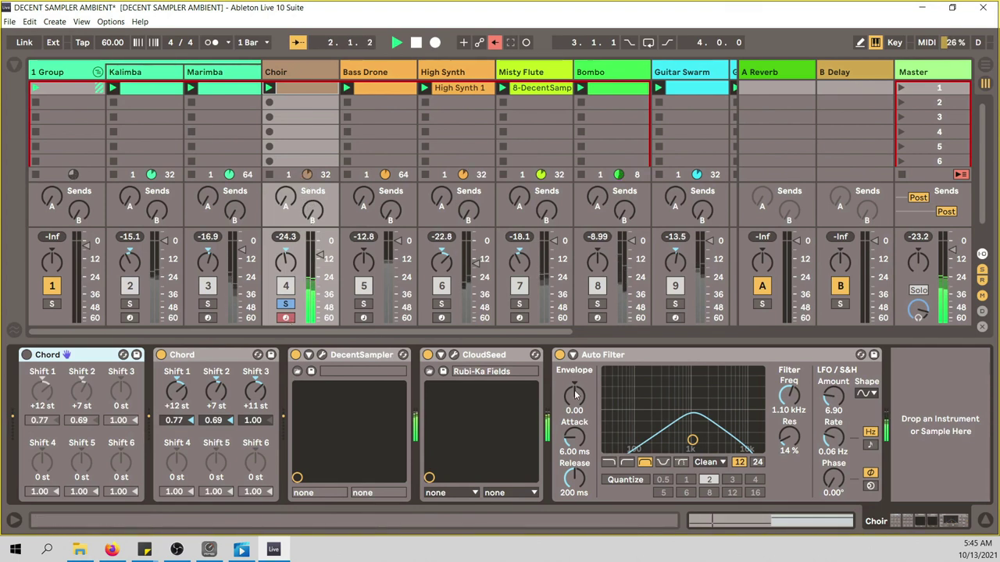
left_click(559, 354)
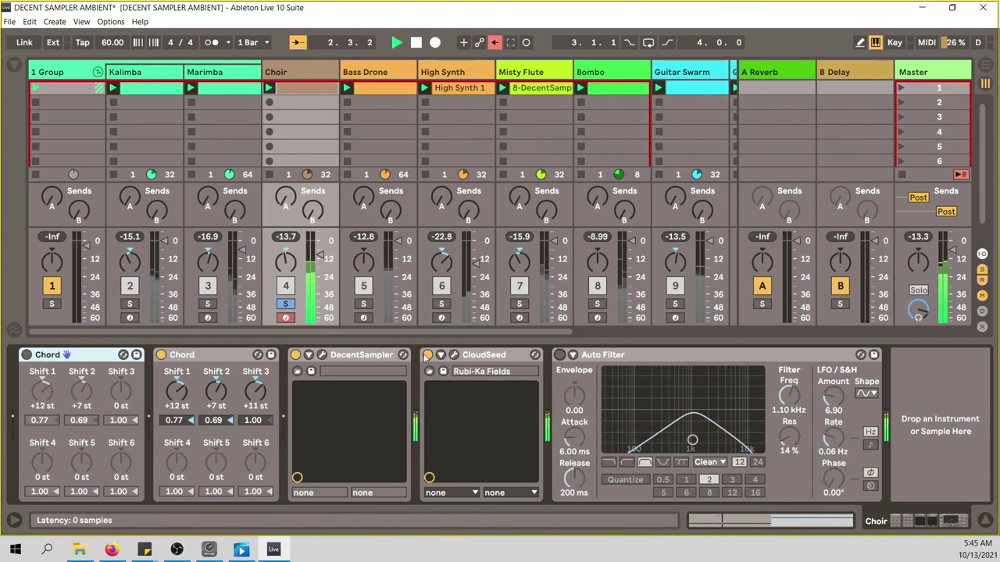
left_click(427, 355)
left_click(161, 355)
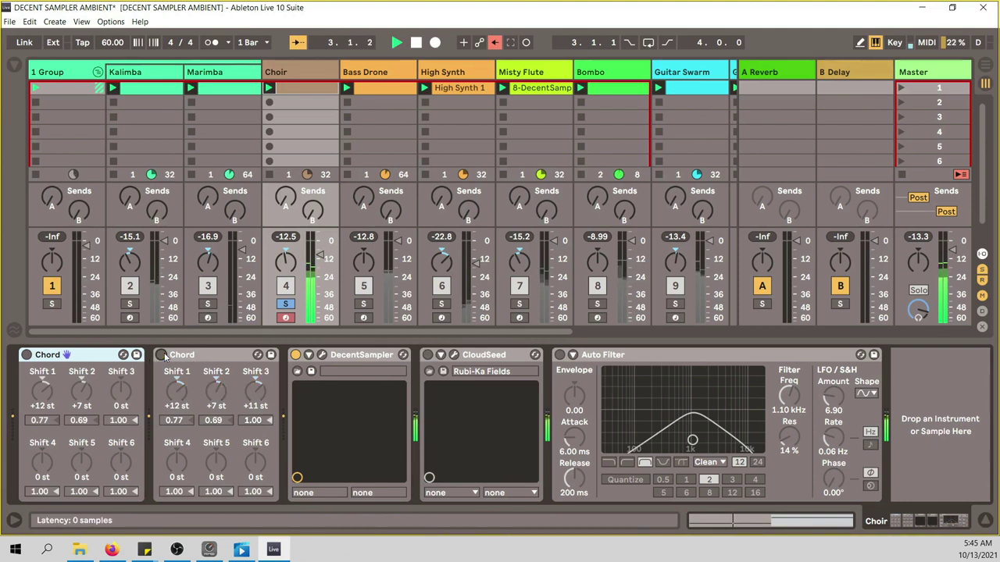
Review the Choir clip's MIDI notes, and return to the Choir track's devices with the second Chord device selected
double_click(315, 90)
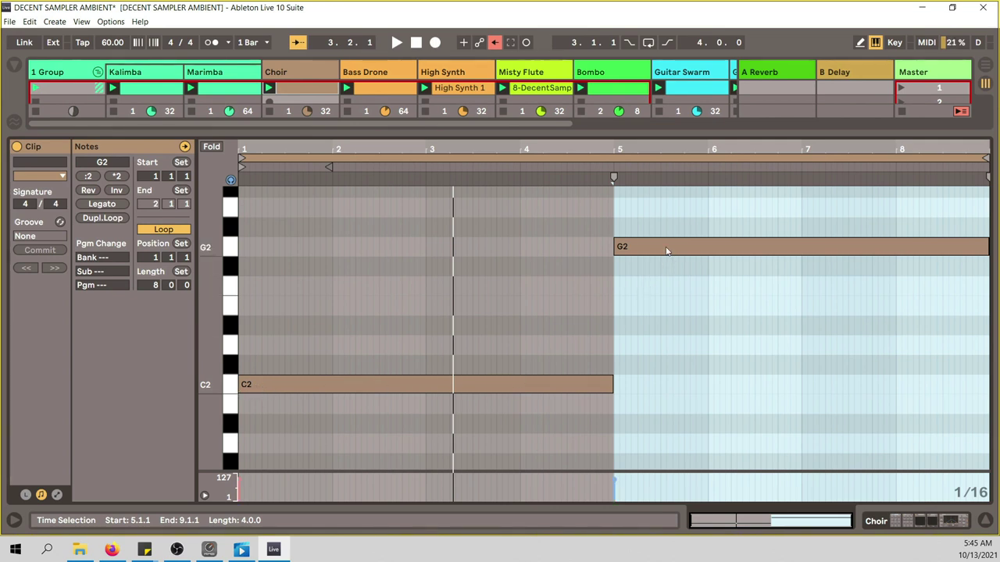
left_click(303, 75)
left_click(200, 355)
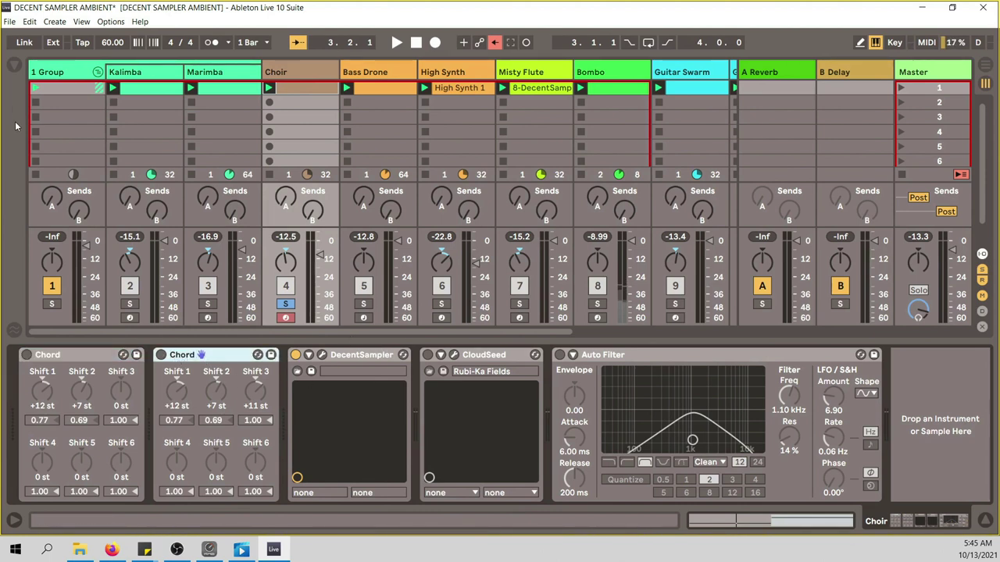
Locate Chord among the browser's MIDI effects, and switch on the Choir's second Chord device with Shift 4 at -12 st
left_click(12, 67)
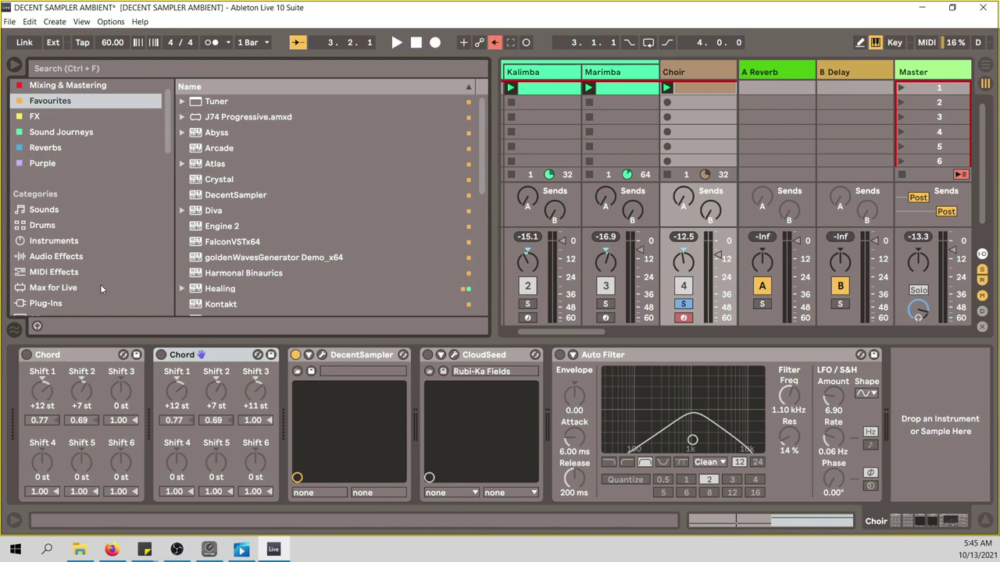
left_click(76, 273)
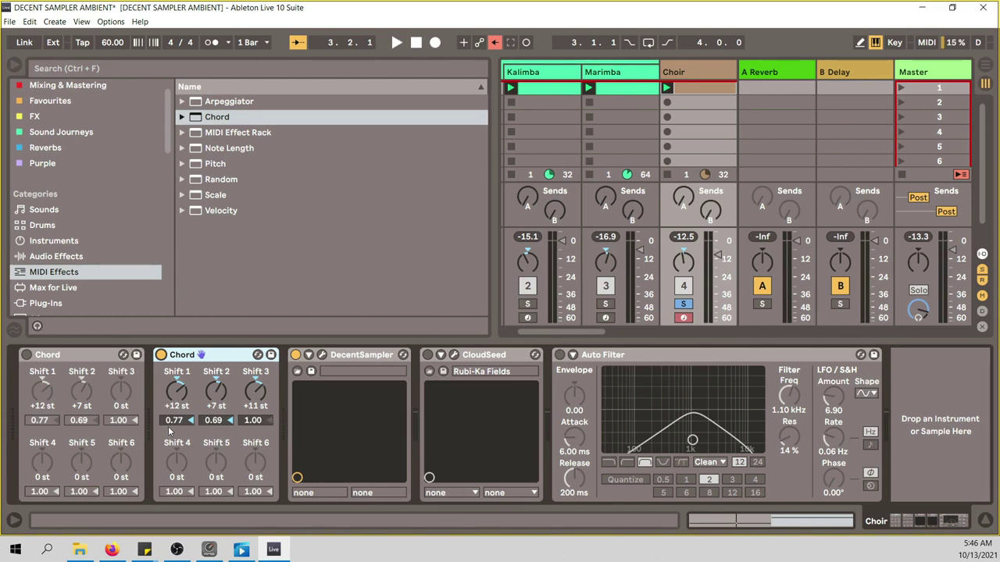
left_click_drag(184, 473, 179, 474)
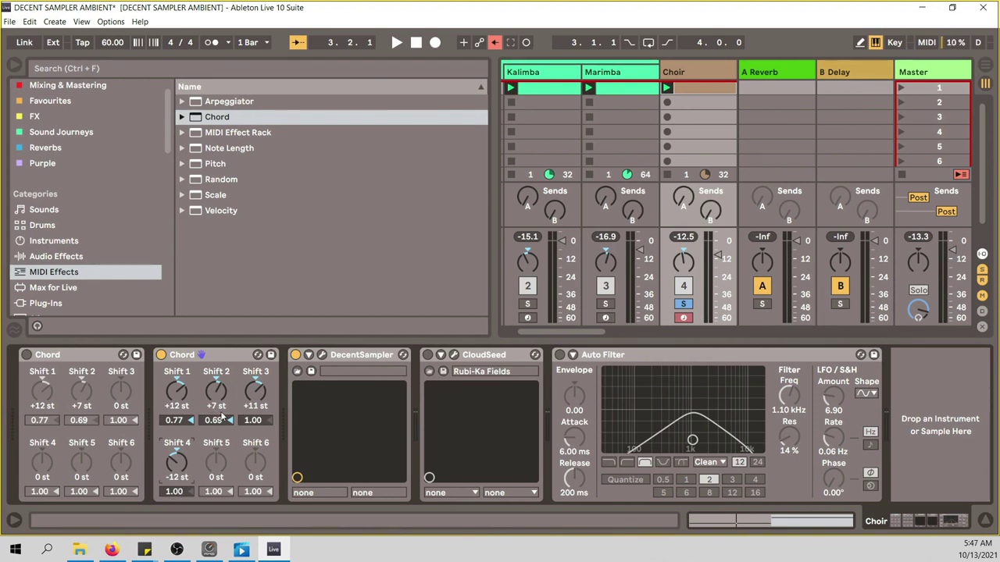
Check the Choir clip's notes against the Chord shifts, and play the soloed Choir with its devices shown
double_click(706, 90)
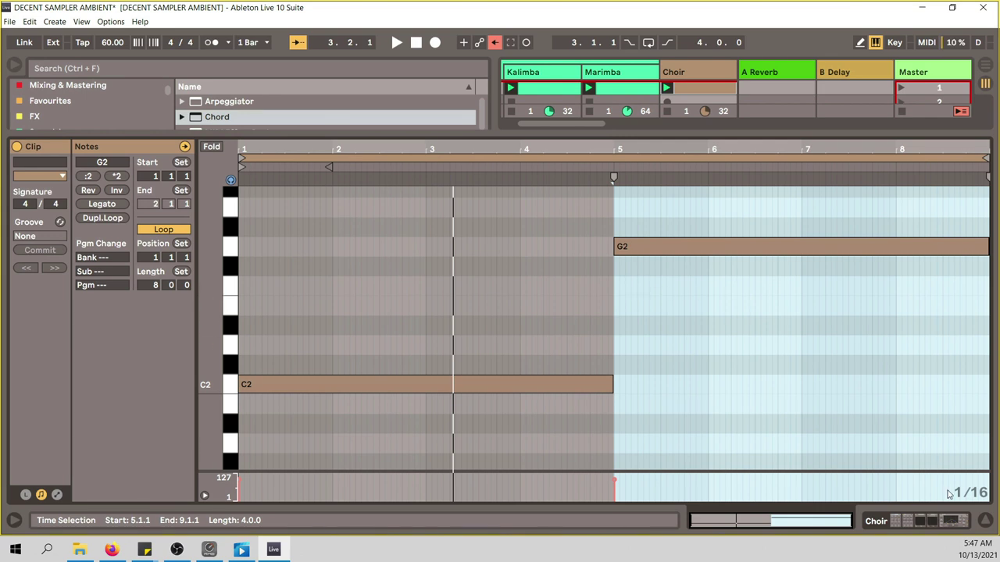
left_click(986, 520)
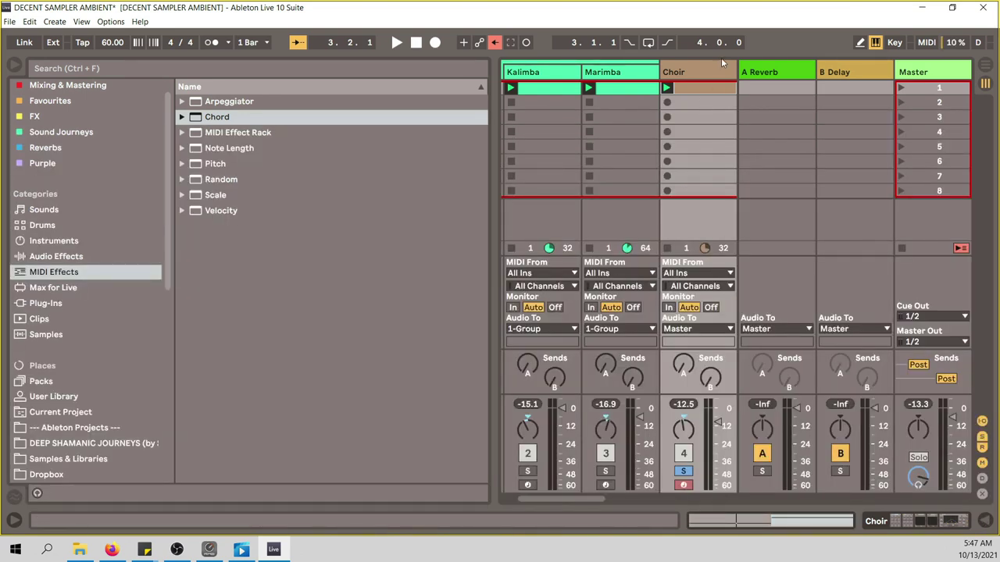
double_click(699, 73)
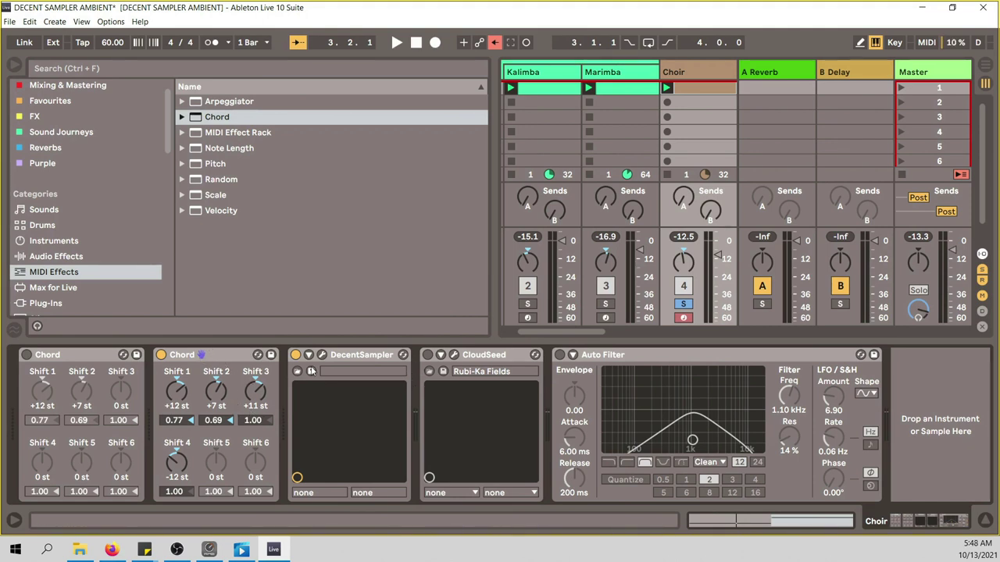
key("space")
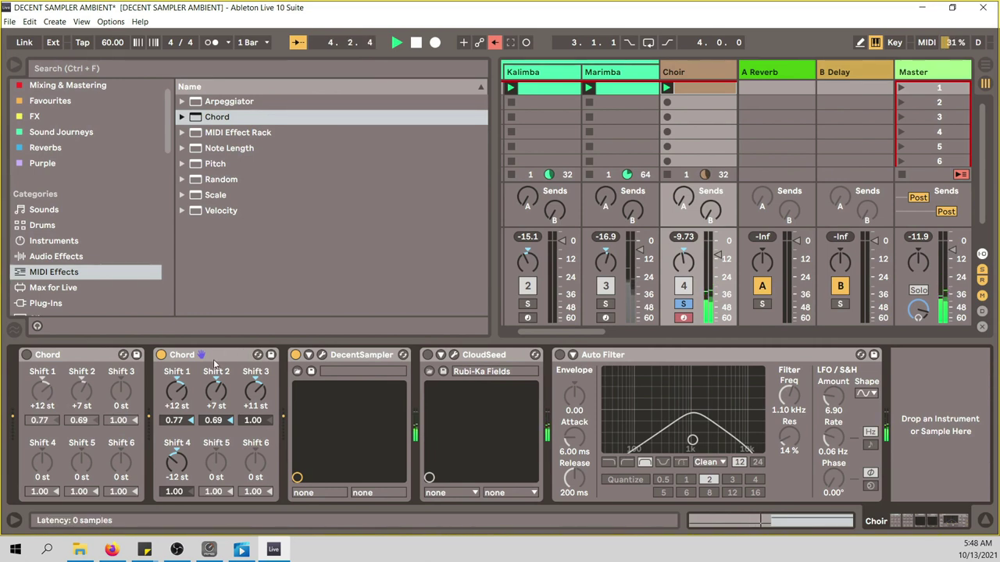
Switch on the Choir's CloudSeed reverb, load its Rubi-Ka Fields factory program and close the plug-in window
left_click(428, 356)
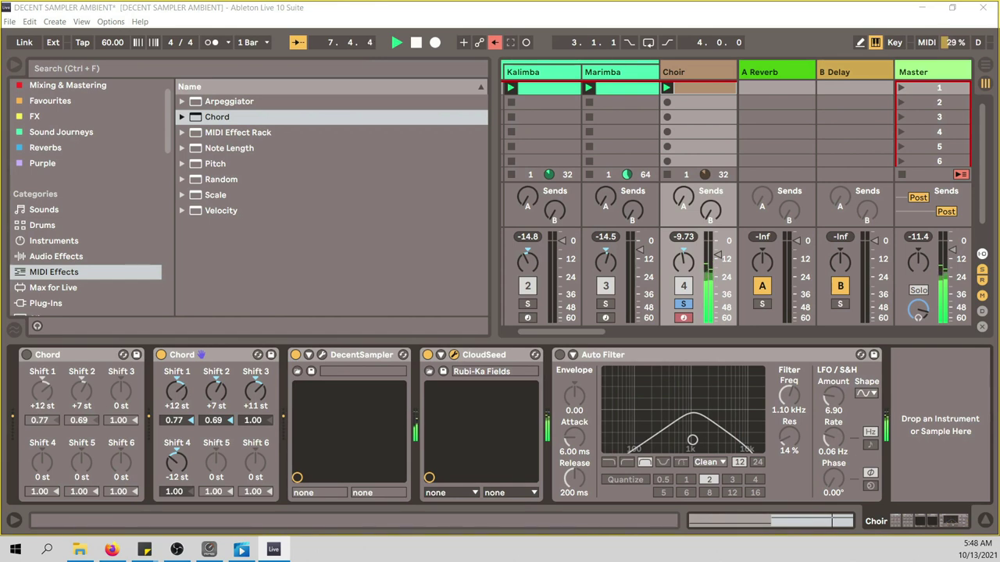
left_click(454, 355)
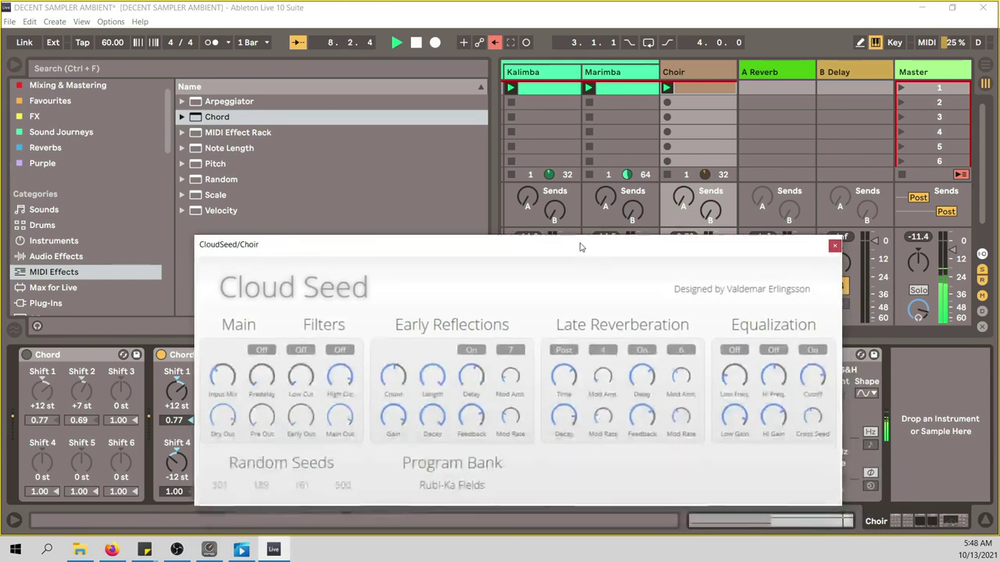
left_click_drag(580, 247, 524, 99)
left_click(422, 338)
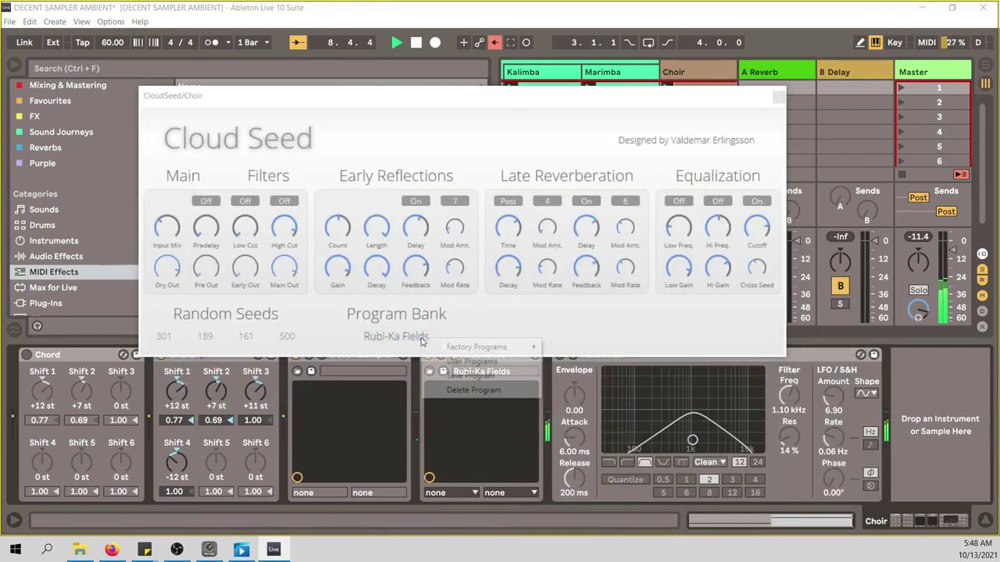
mouse_move(508, 347)
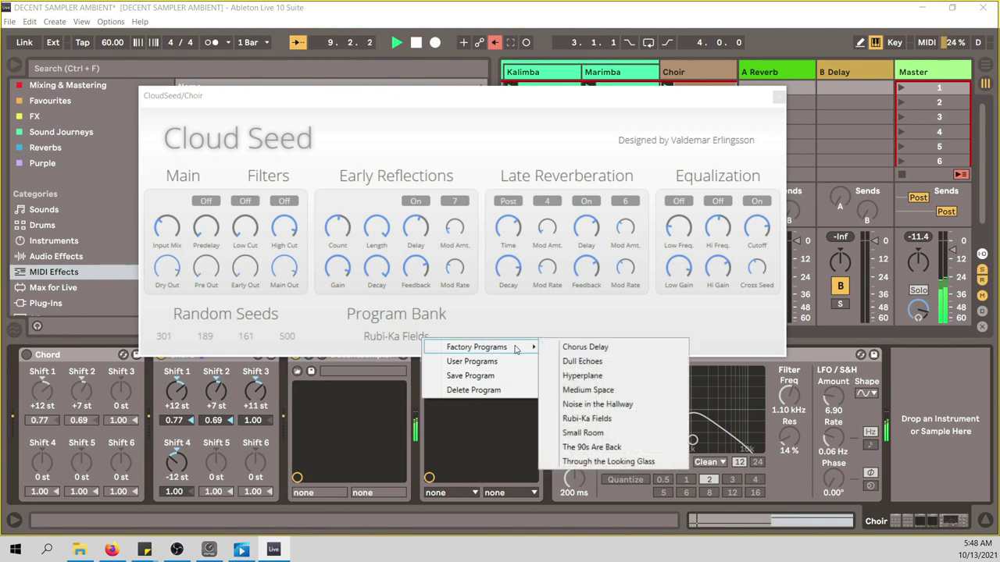
left_click(634, 423)
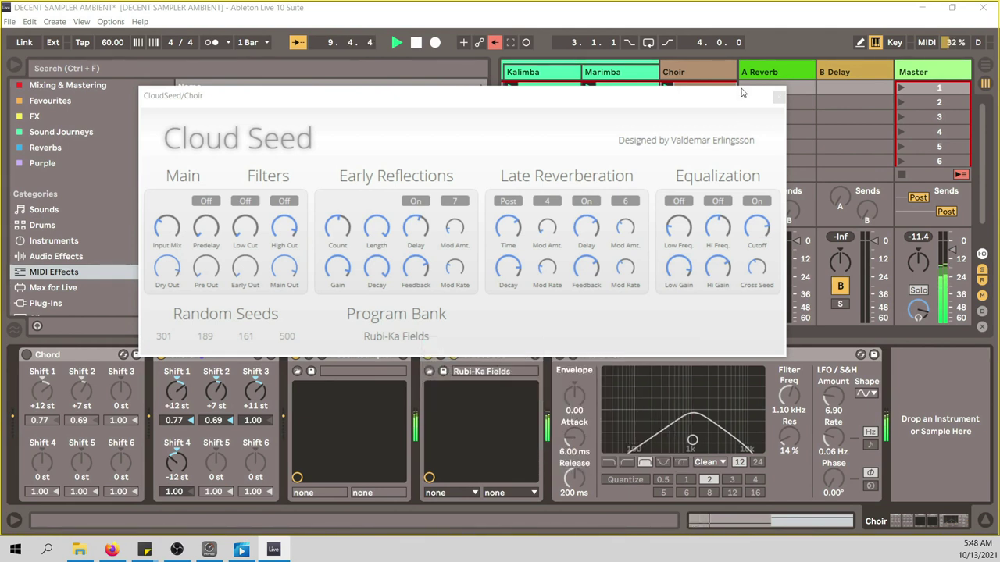
left_click(779, 96)
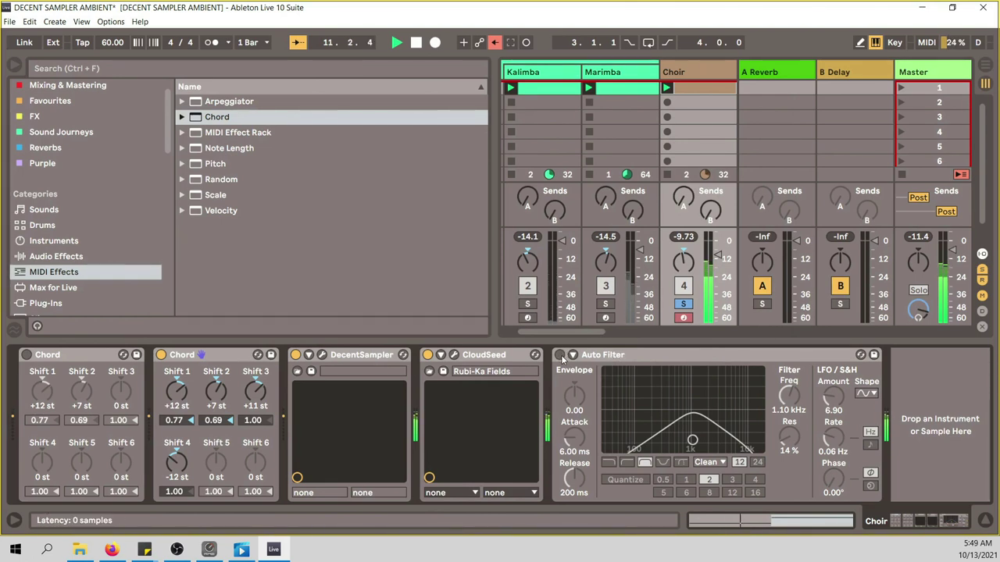
Switch on the Choir's Auto Filter, reset the second Chord's Shift 4 to 0 st and restart playback
left_click(560, 356)
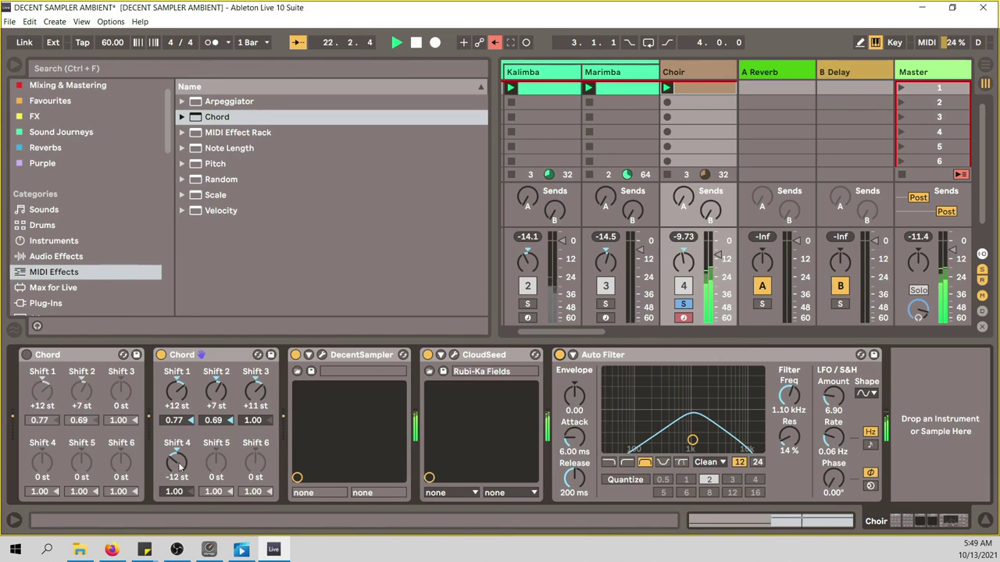
left_click_drag(177, 463, 176, 440)
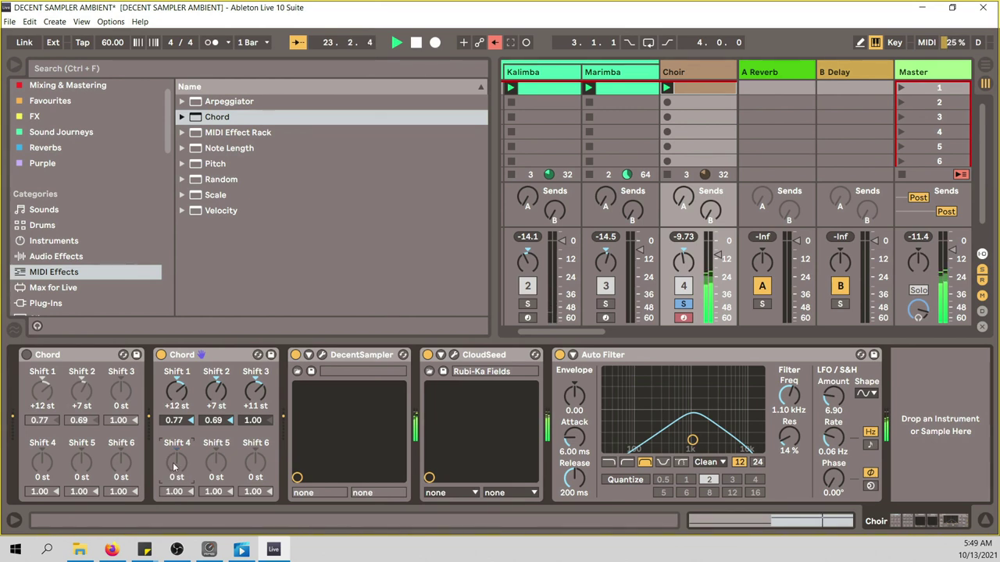
key("space")
key("space")
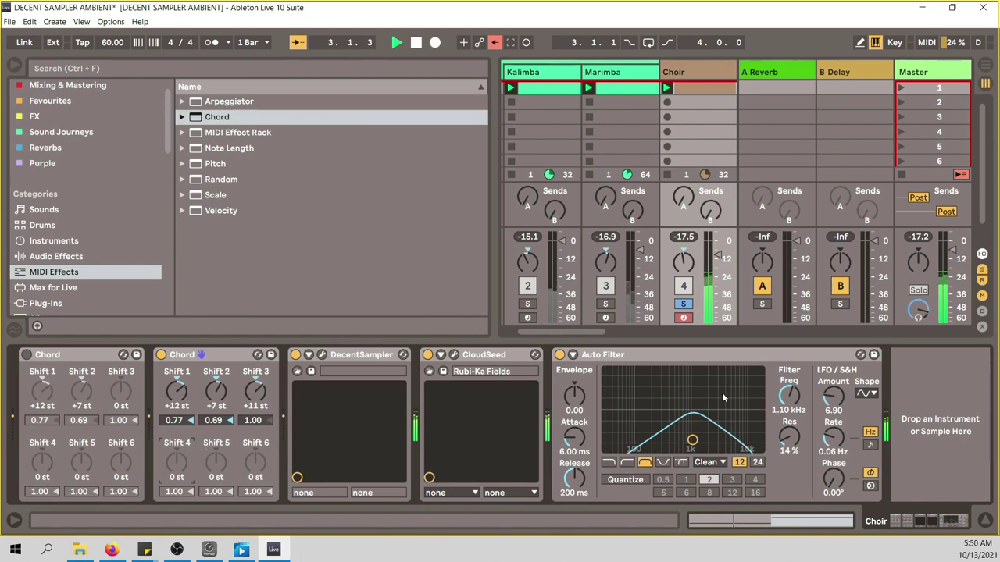
Hide the browser, stop playback, and move the solo from Choir to Bass Drone with the Bass Drone devices shown
left_click(13, 68)
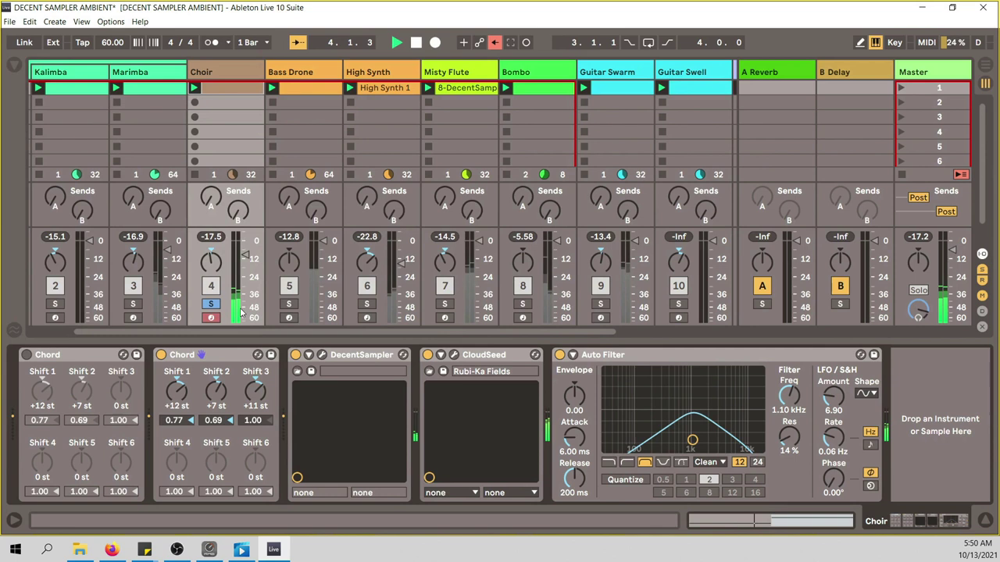
left_click(210, 304)
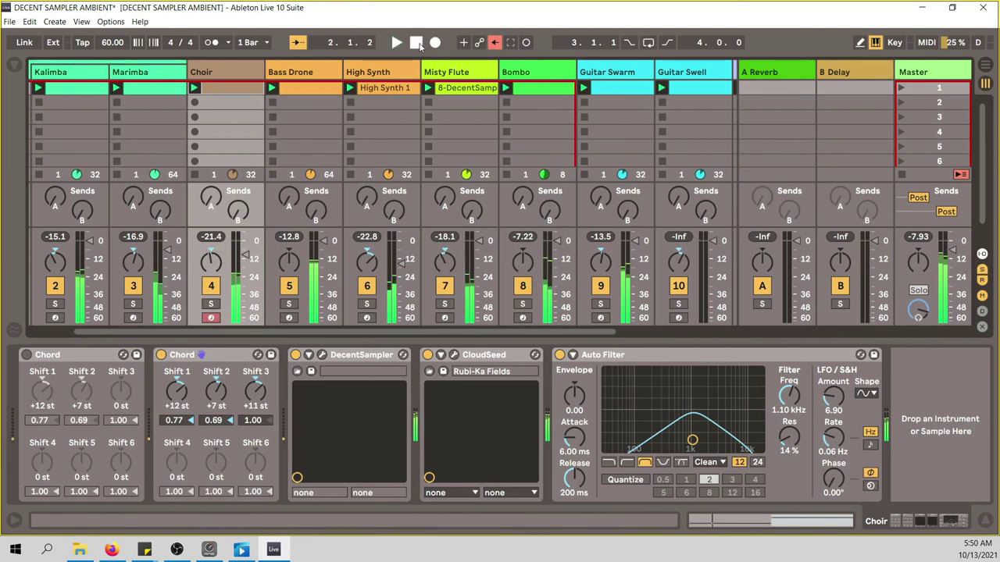
left_click(289, 304)
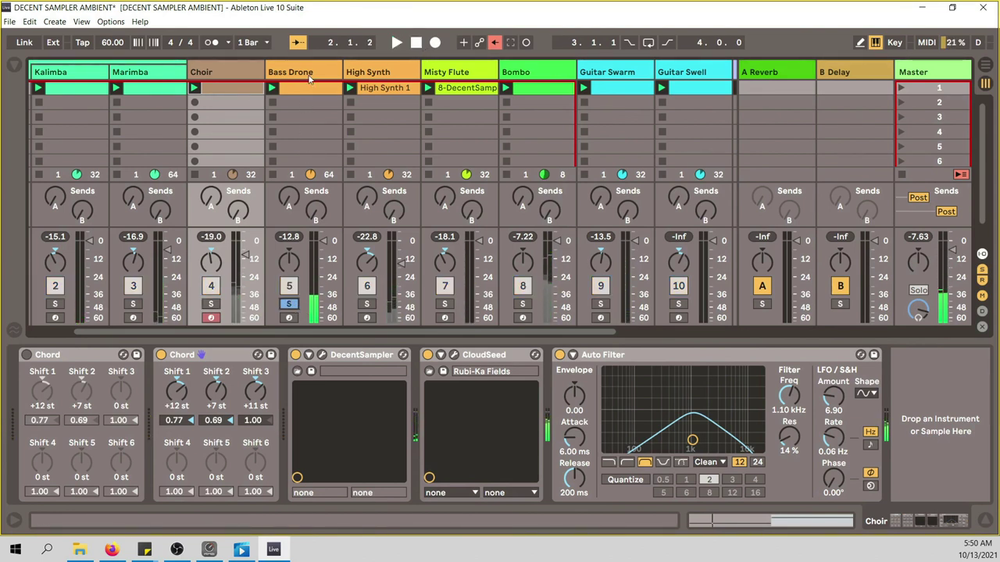
left_click(310, 75)
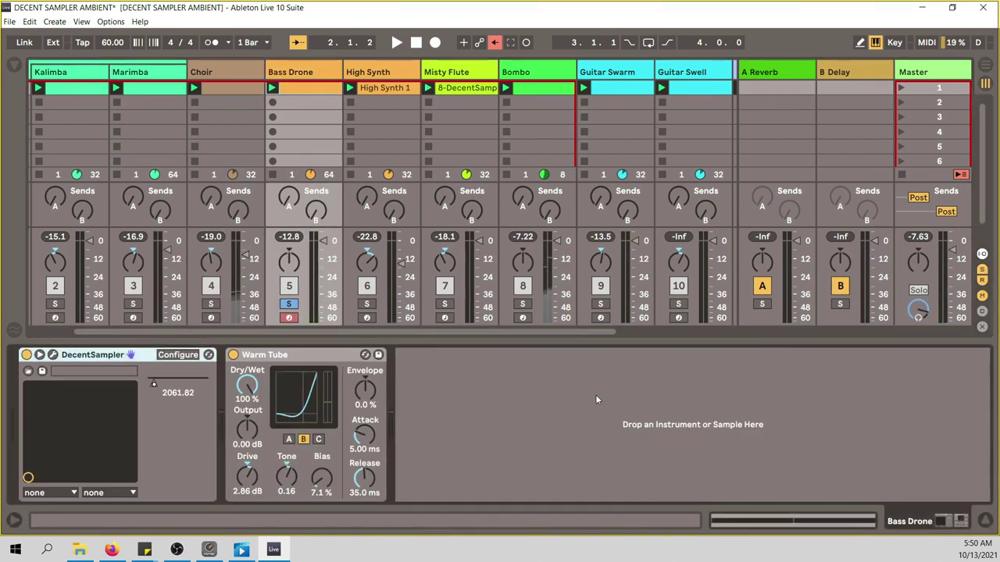
Review the áferð instrument in the Bass Drone's DecentSampler window, placing the window clear of the track's clip
left_click(54, 355)
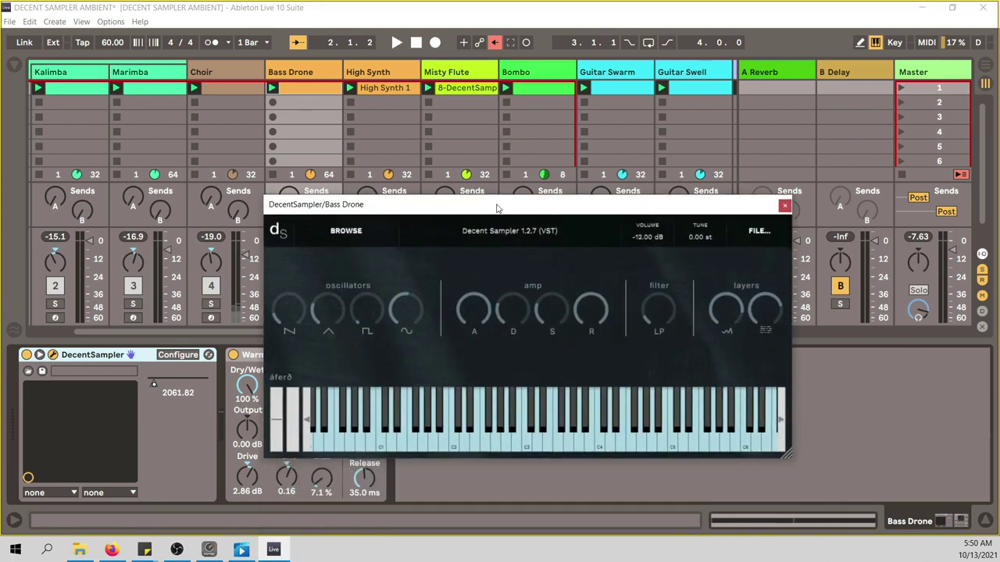
left_click_drag(498, 222, 472, 152)
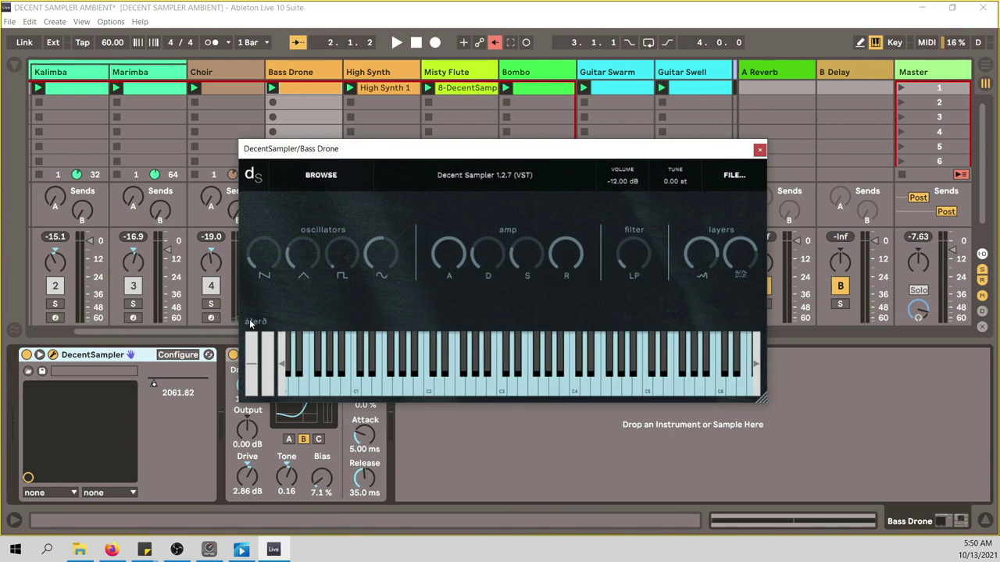
left_click_drag(441, 147, 520, 209)
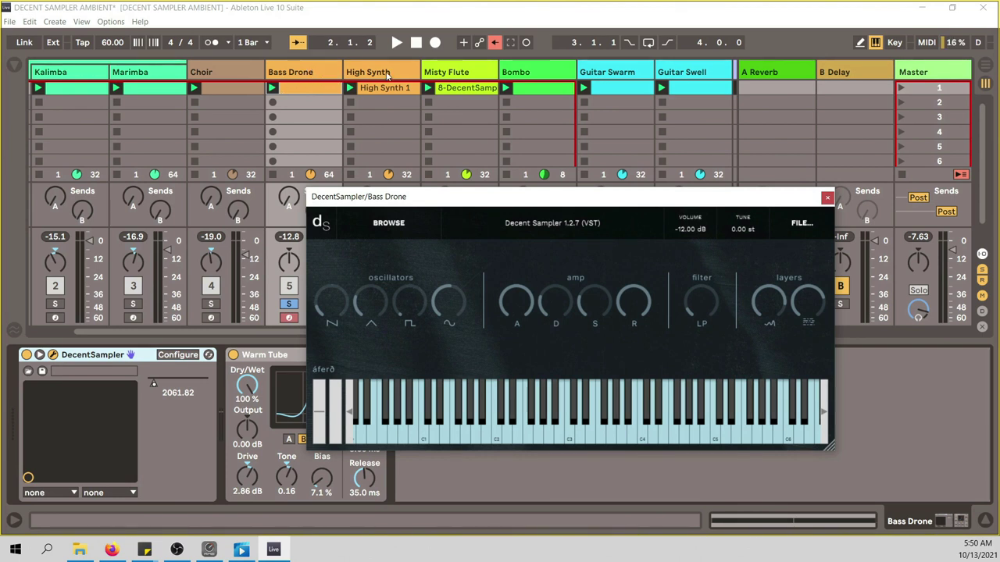
left_click_drag(507, 201, 586, 185)
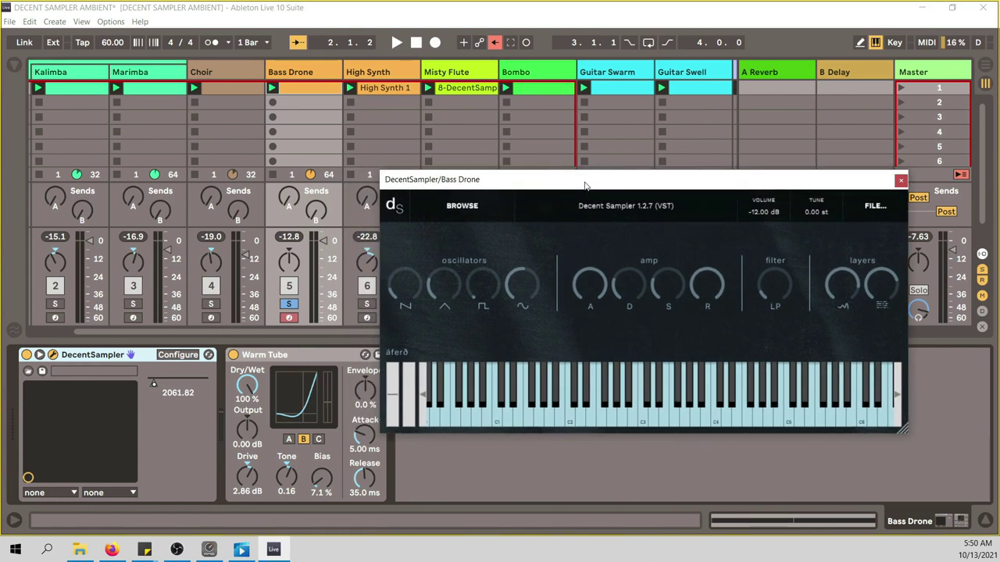
Play the soloed Bass Drone clip and review its MIDI notes alongside the layers knobs in DecentSampler
double_click(311, 95)
left_click_drag(552, 168, 568, 335)
left_click(42, 494)
key("space")
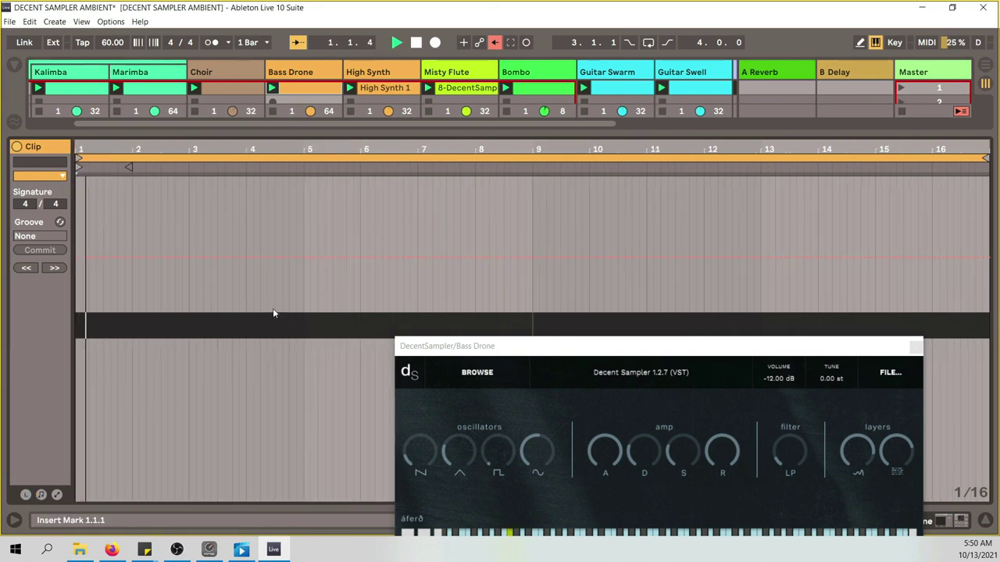
left_click(41, 495)
left_click_drag(554, 350, 511, 131)
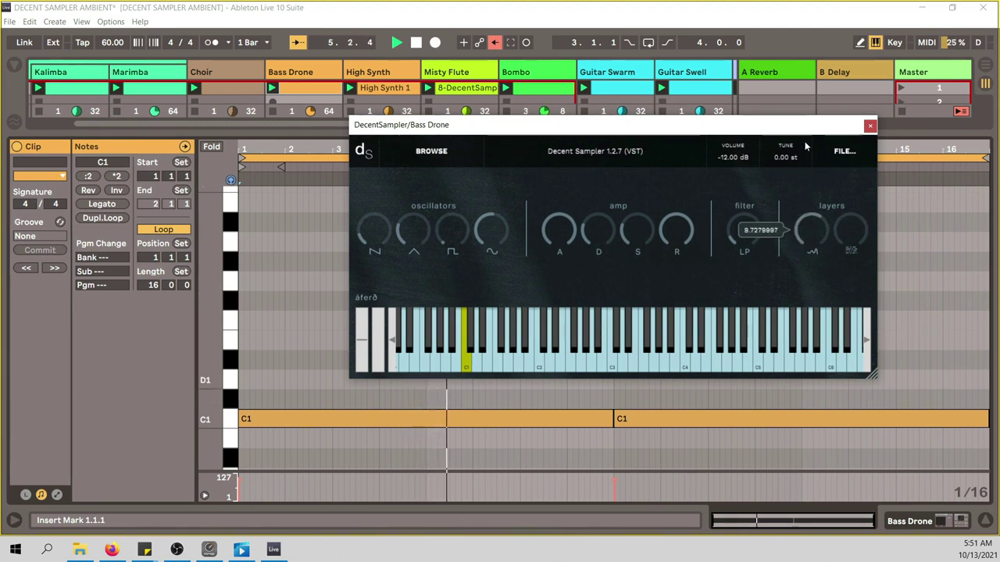
mouse_move(851, 227)
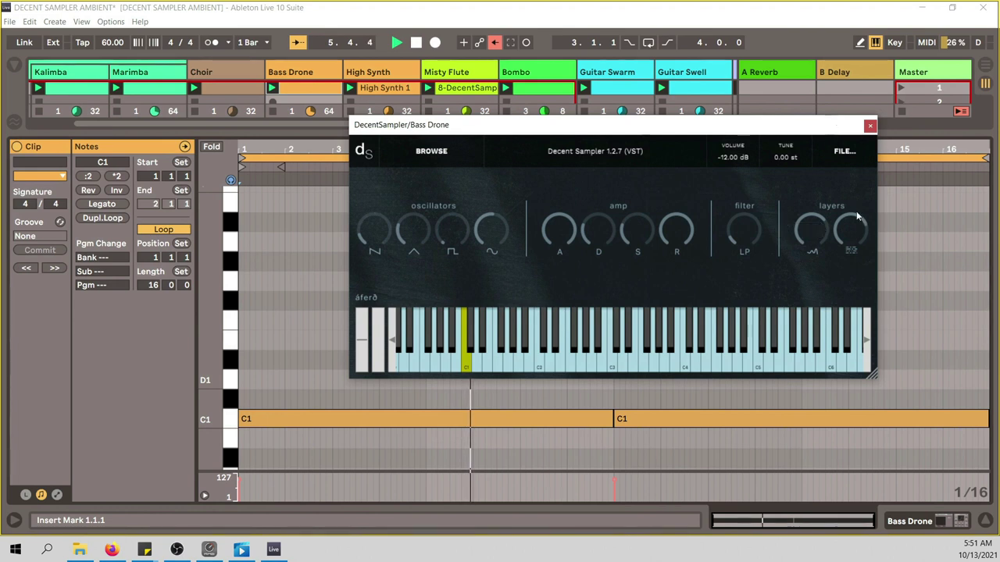
mouse_move(815, 212)
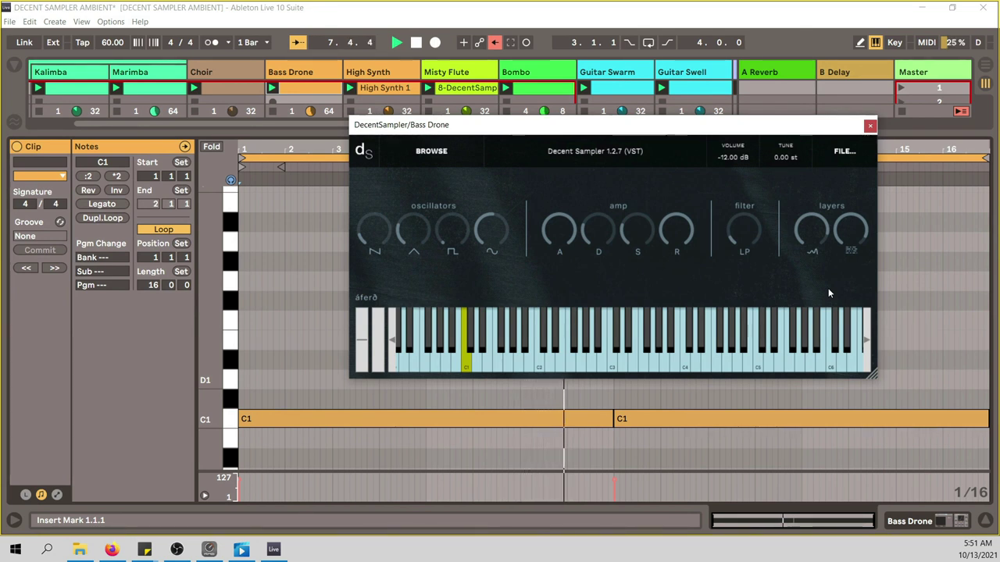
Show the Bass Drone clip's DecentSampler automation envelope, re-enable automation and inspect the envelope's points
left_click(57, 494)
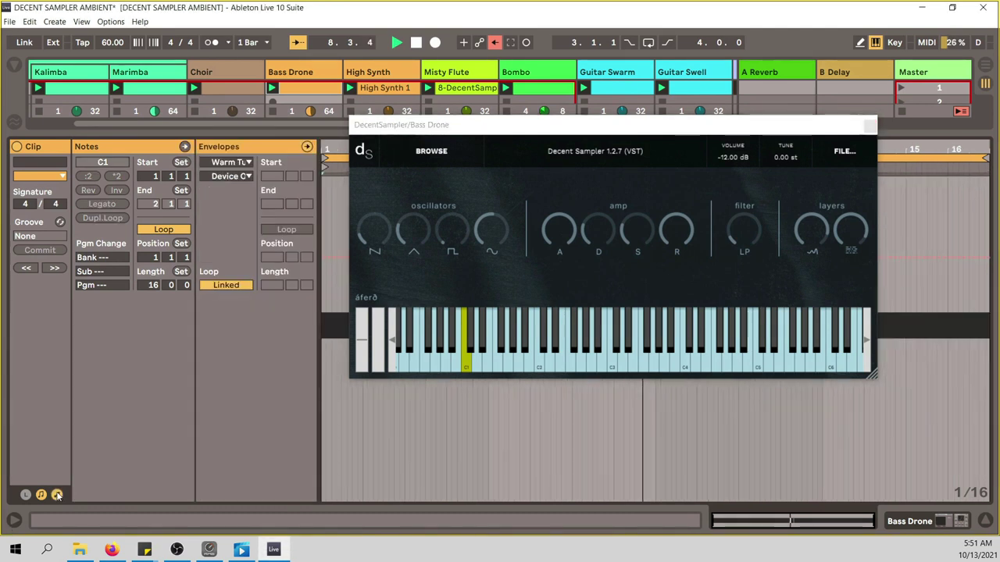
left_click(247, 162)
left_click(243, 184)
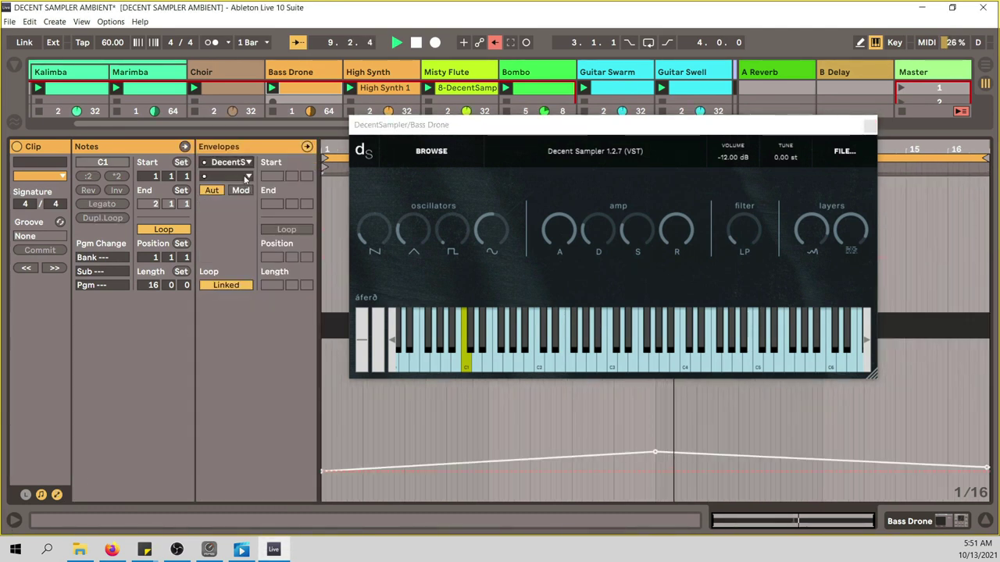
left_click(245, 178)
left_click(251, 204)
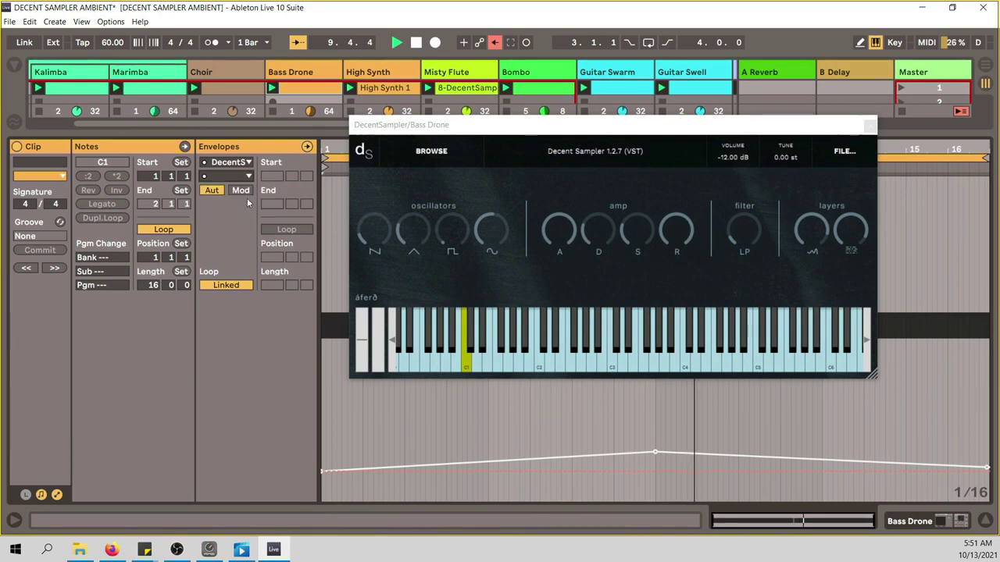
left_click(495, 44)
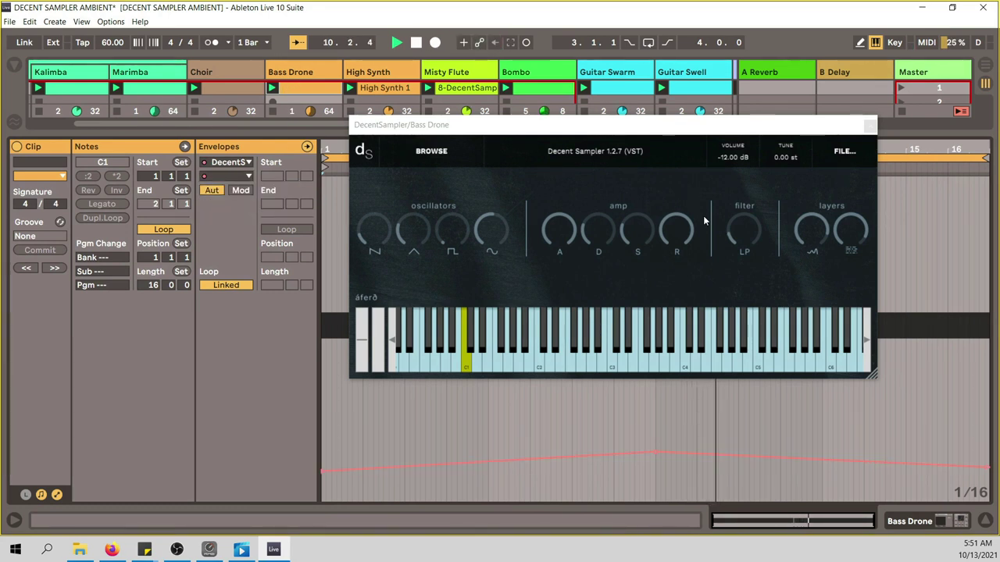
mouse_move(325, 470)
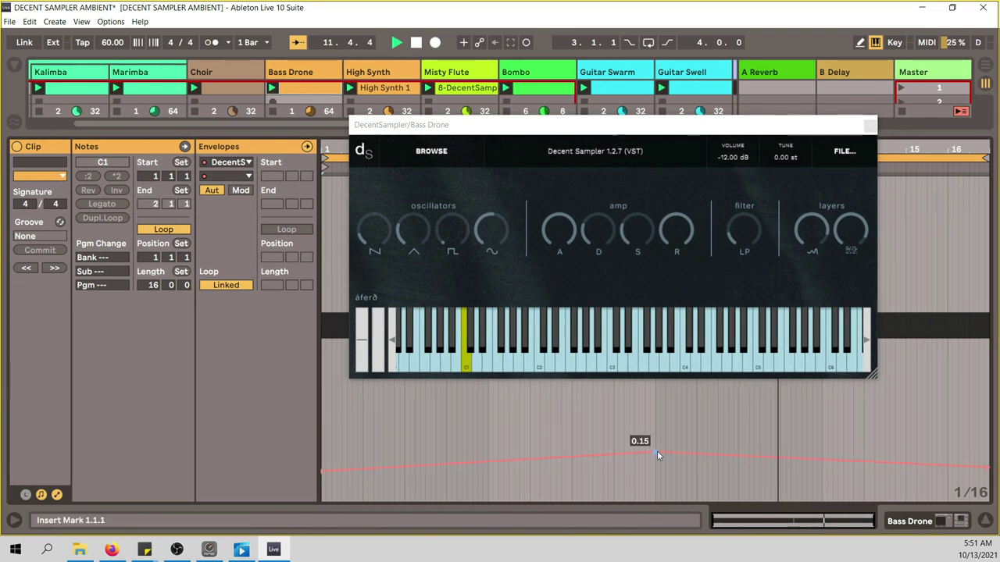
Finish reviewing the Bass Drone automation alongside DecentSampler, closing the clip and plug-in views and ending the track's solo
left_click_drag(657, 451, 676, 457)
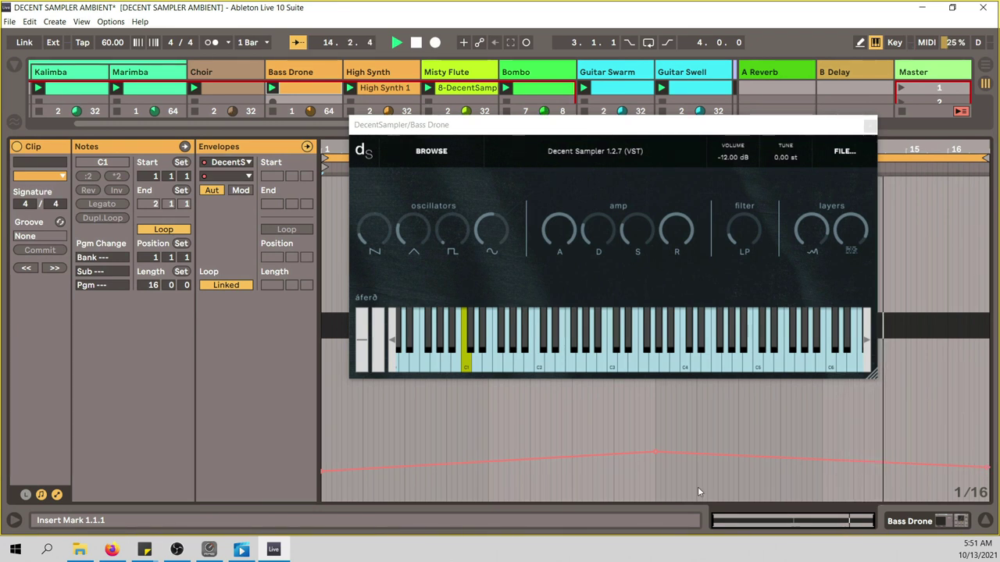
left_click_drag(576, 136, 636, 129)
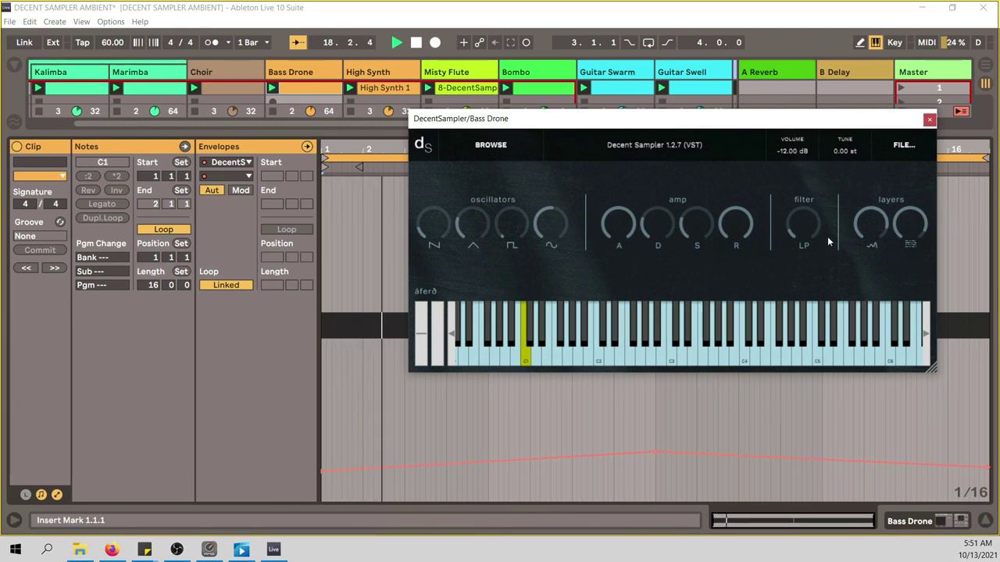
left_click(987, 521)
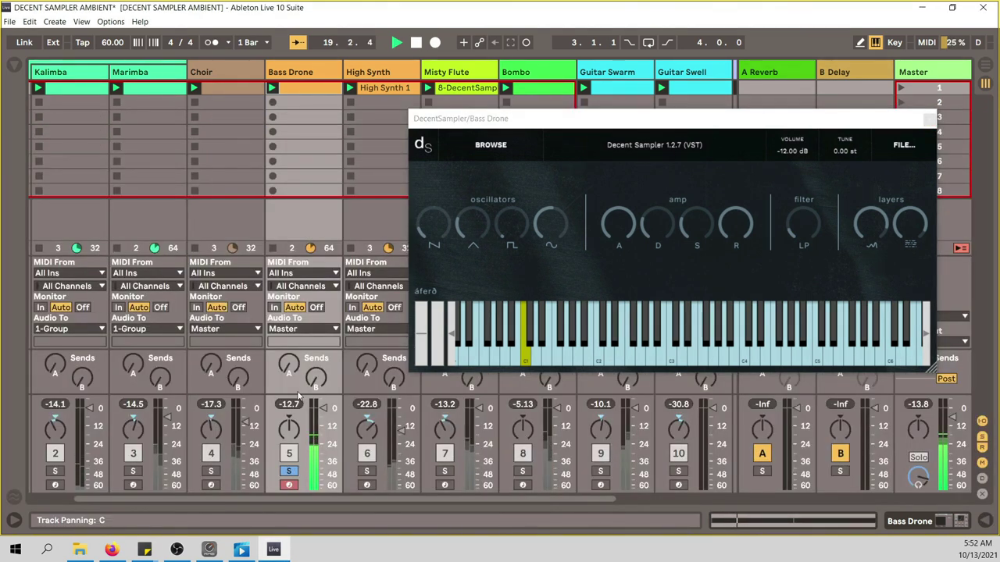
left_click(289, 471)
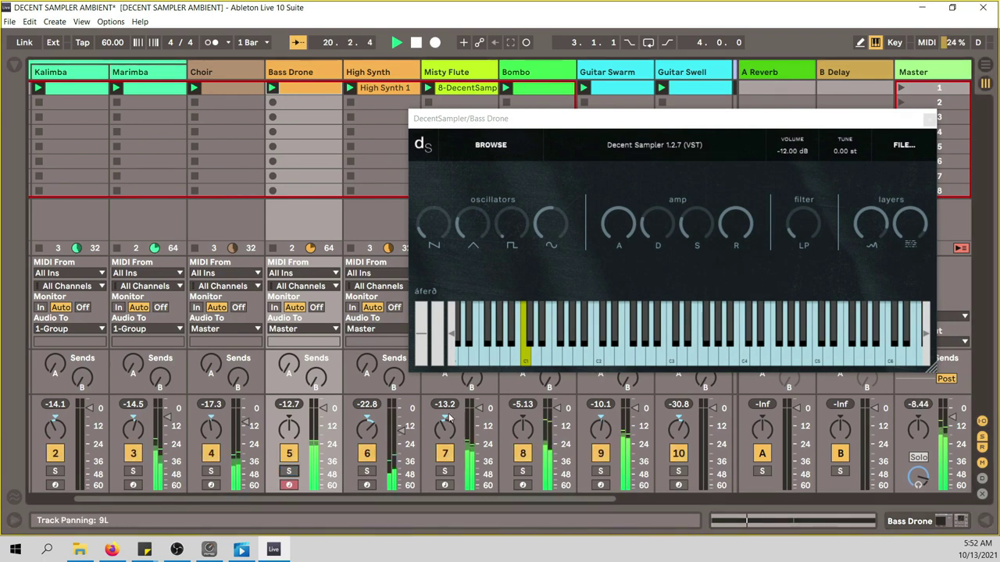
left_click_drag(701, 121, 609, 156)
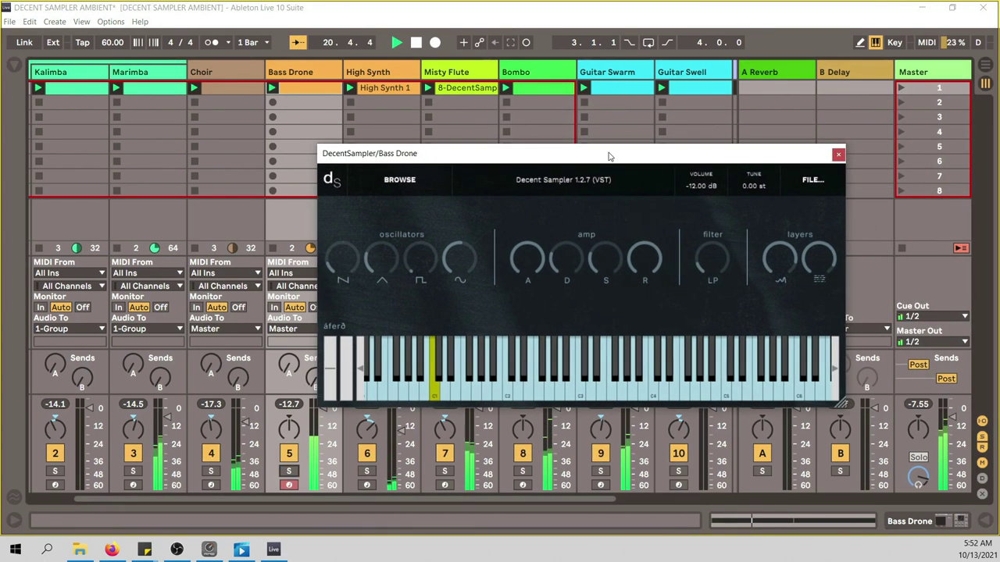
left_click(838, 155)
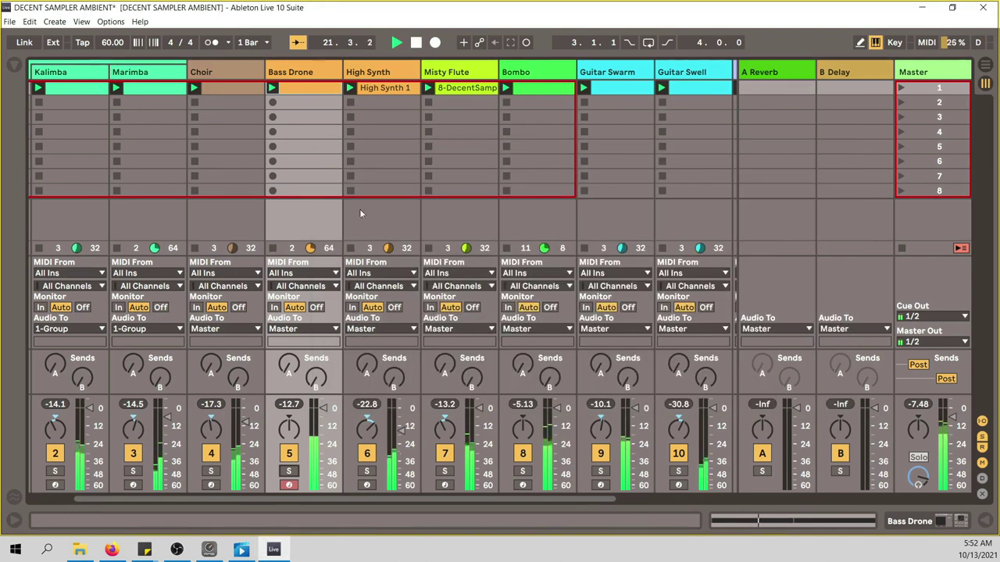
Solo the High Synth track and review the áferð instrument in its DecentSampler window
left_click(367, 471)
double_click(382, 85)
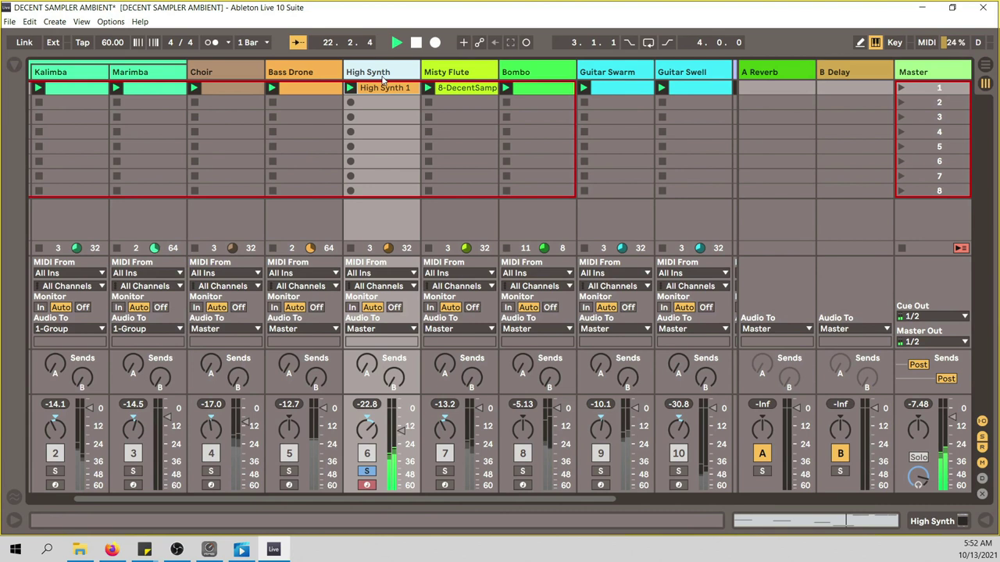
left_click(53, 355)
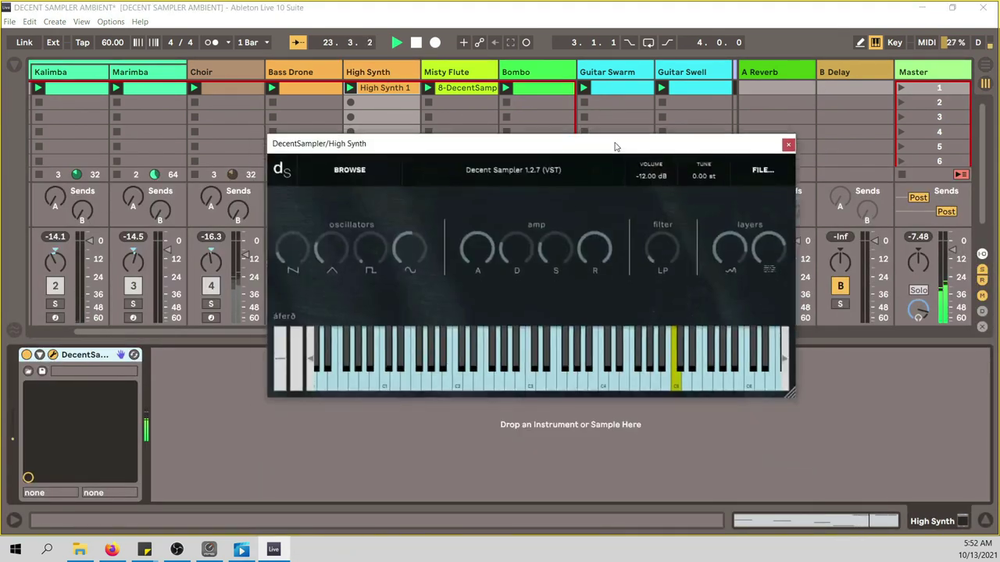
left_click_drag(616, 141, 644, 165)
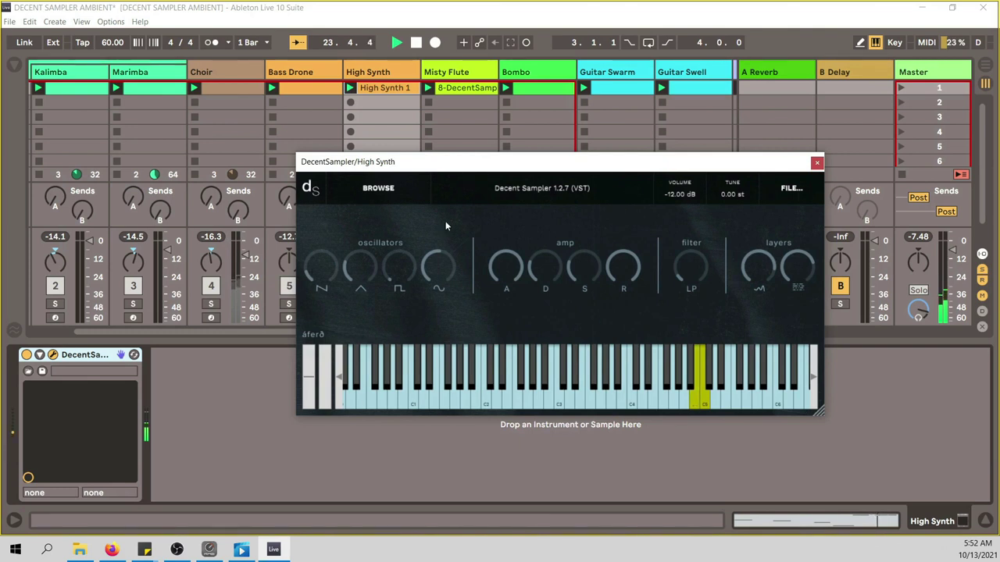
Review the High Synth 1 clip's MIDI notes folded to the used pitches, and end the track's solo
left_click(383, 88)
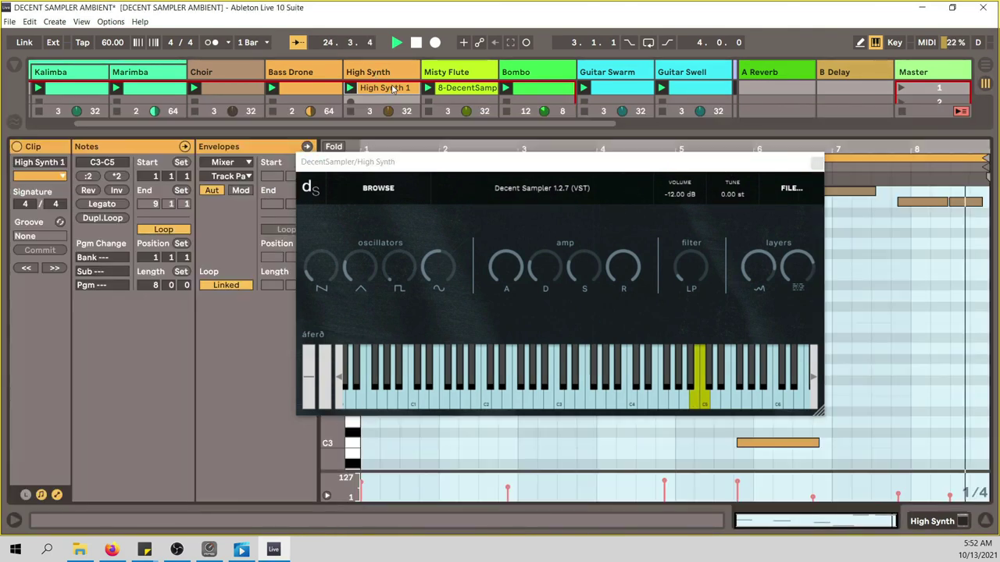
left_click(816, 164)
left_click(333, 148)
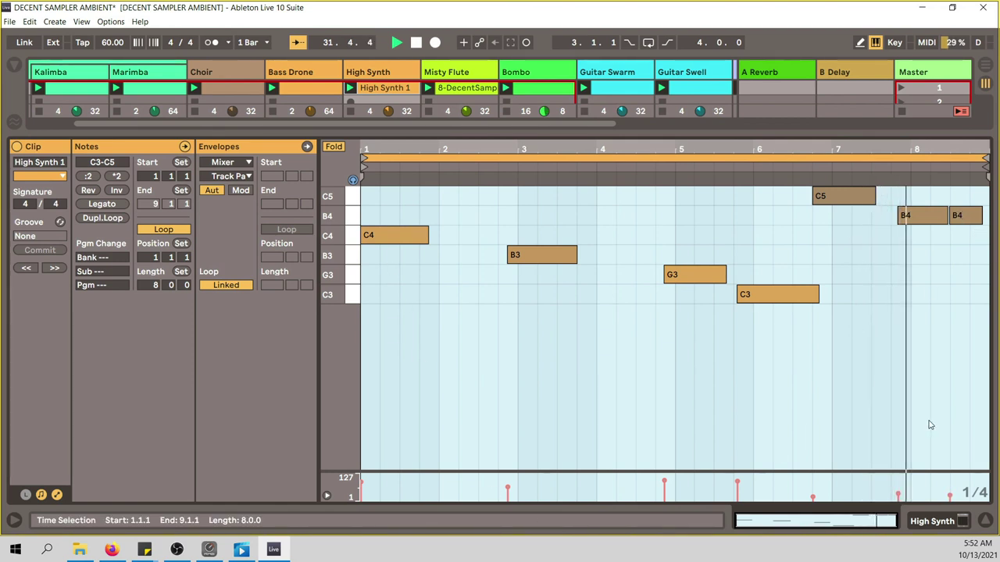
key("ctrl+alt+l")
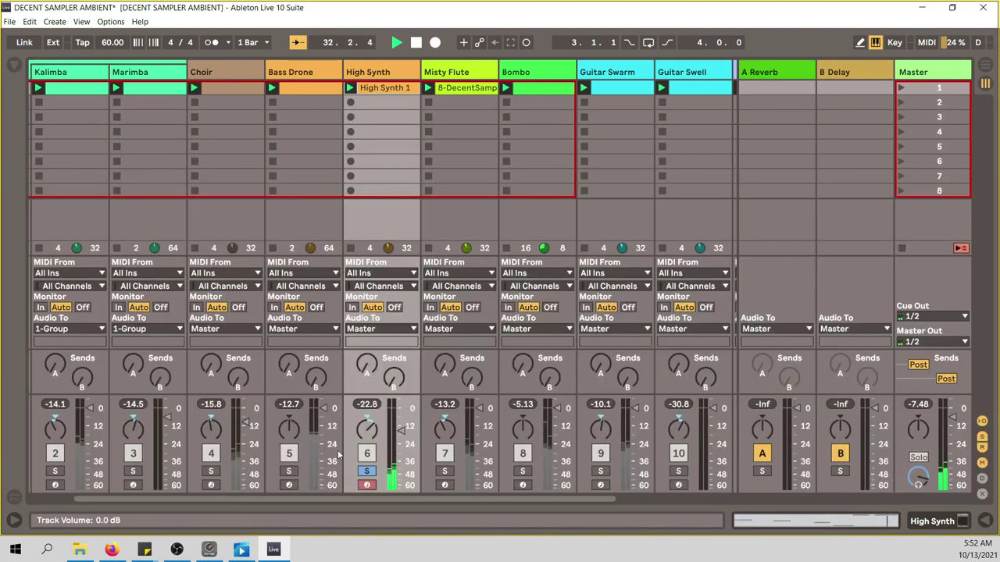
left_click(367, 471)
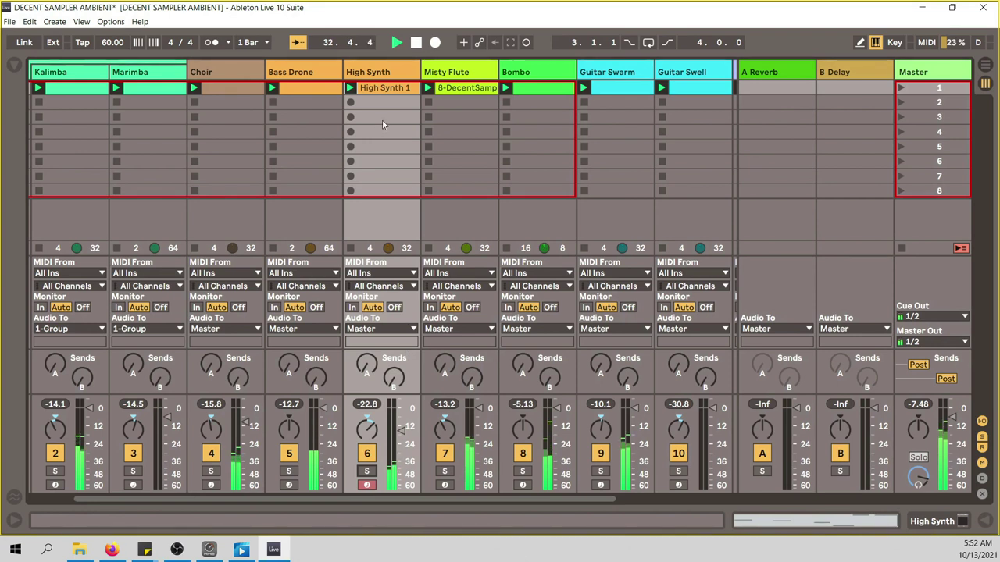
Solo the Misty Flute track and review its instrument in DecentSampler, keeping the window clear of the track's devices
left_click(445, 472)
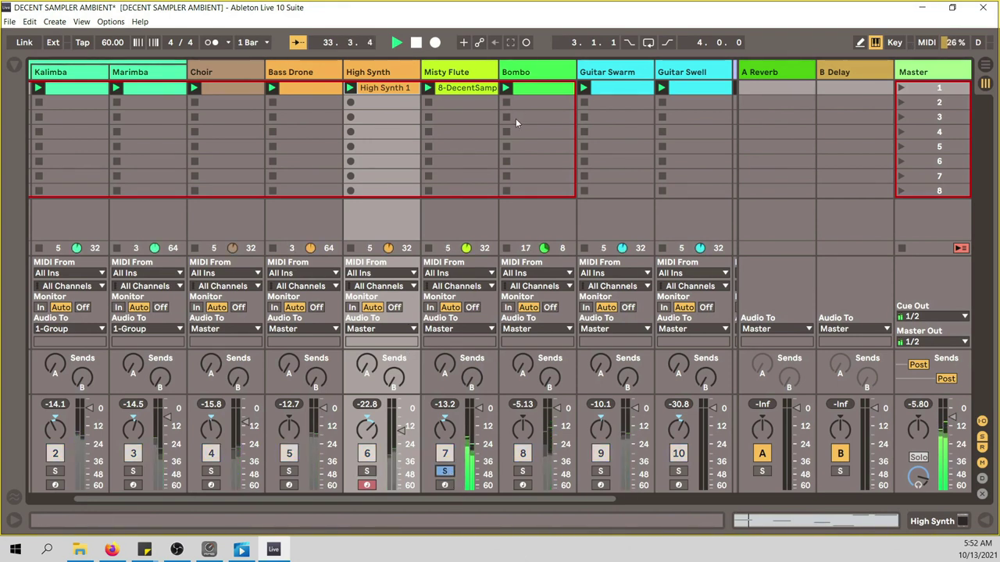
double_click(463, 72)
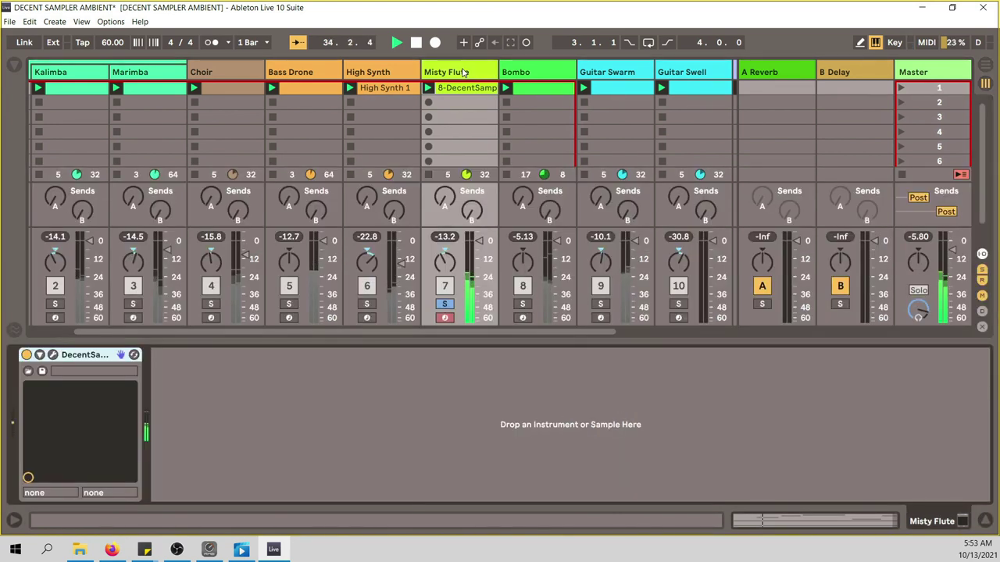
left_click(53, 356)
left_click_drag(445, 173, 797, 92)
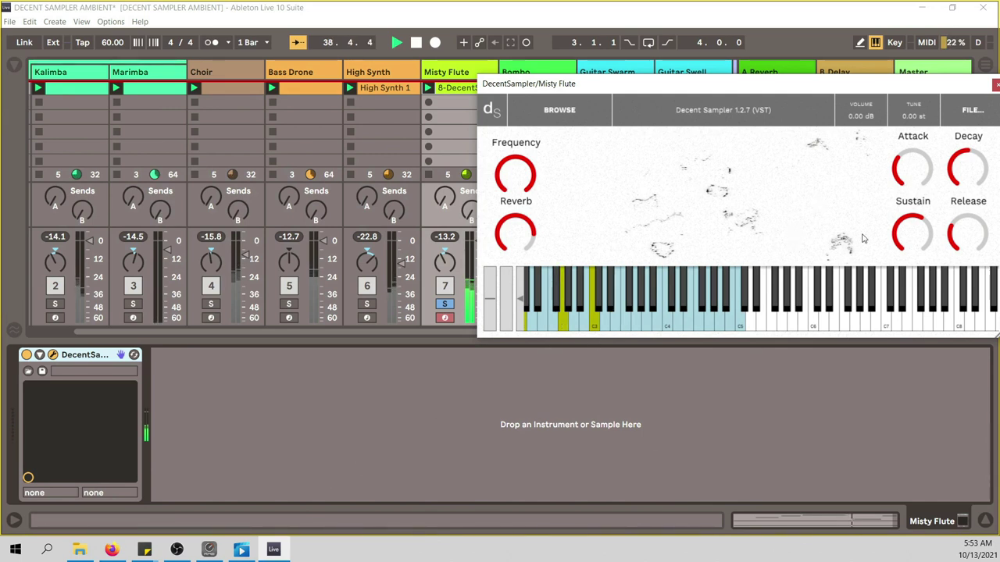
Review the Misty Flute clip's MIDI notes with the DecentSampler window closed, and end the track's solo
double_click(461, 88)
left_click_drag(901, 211, 285, 347)
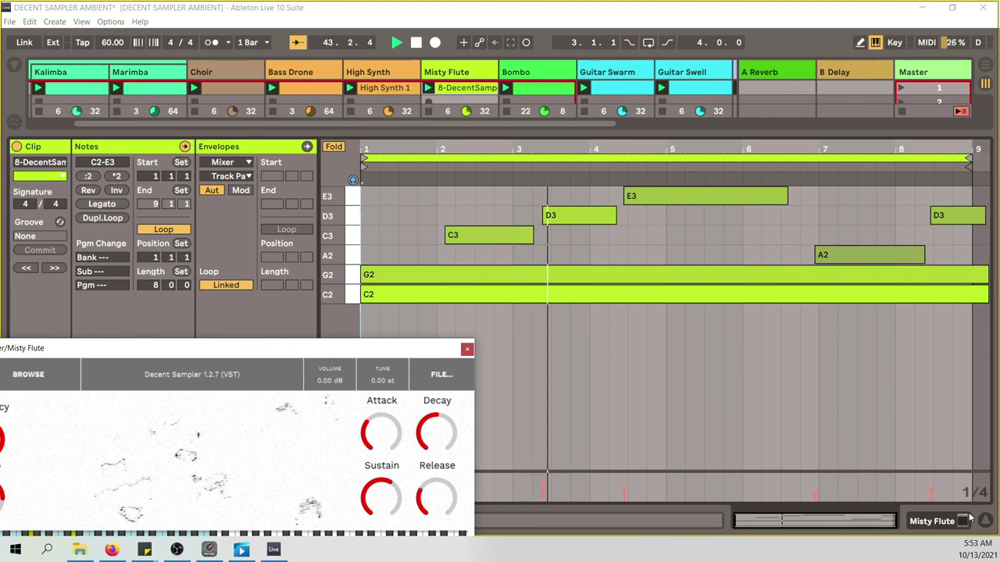
left_click(467, 350)
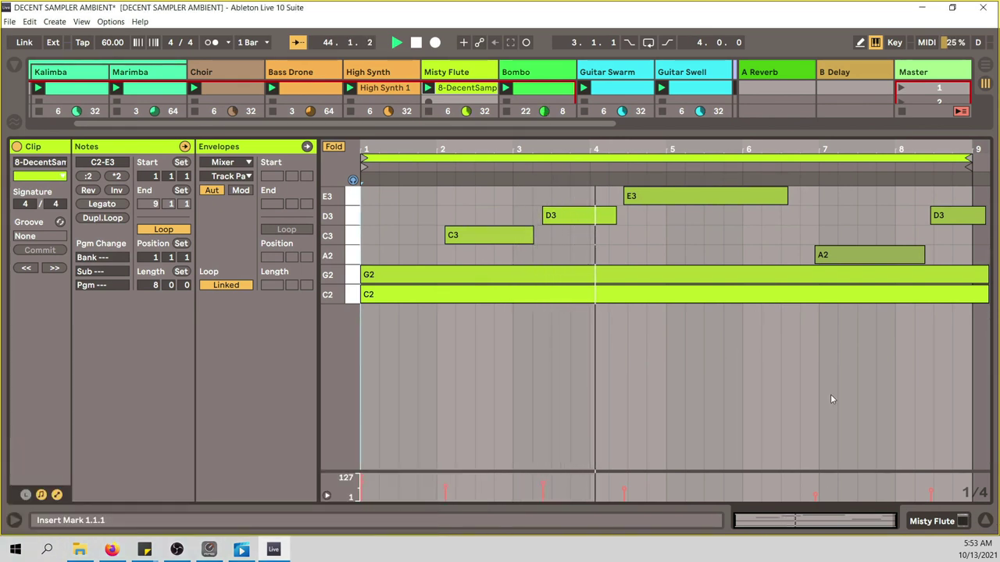
left_click(986, 521)
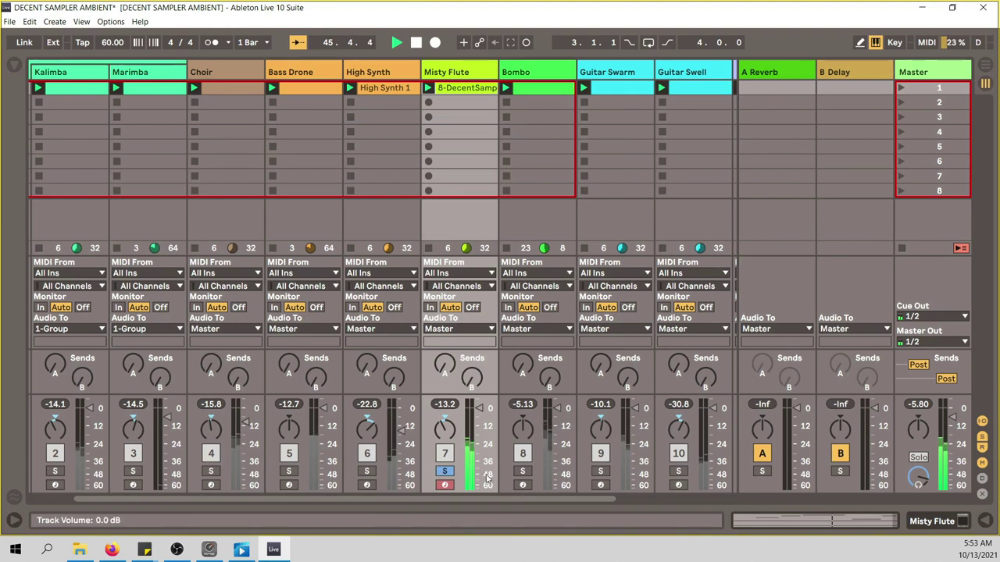
left_click(444, 471)
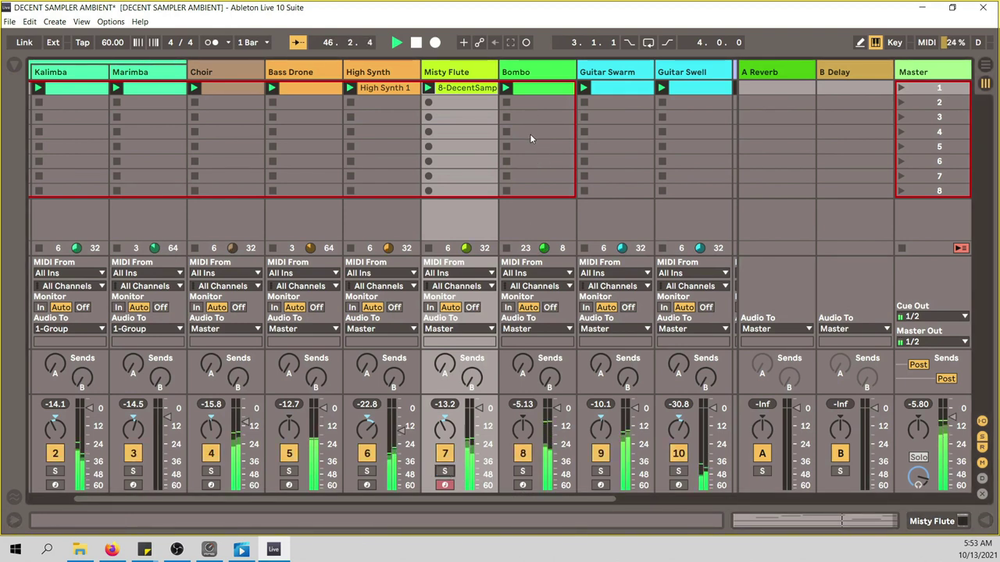
With playback stopped, solo the Bombo track and review its DecentSampler window above the track's effects
left_click(523, 471)
double_click(535, 71)
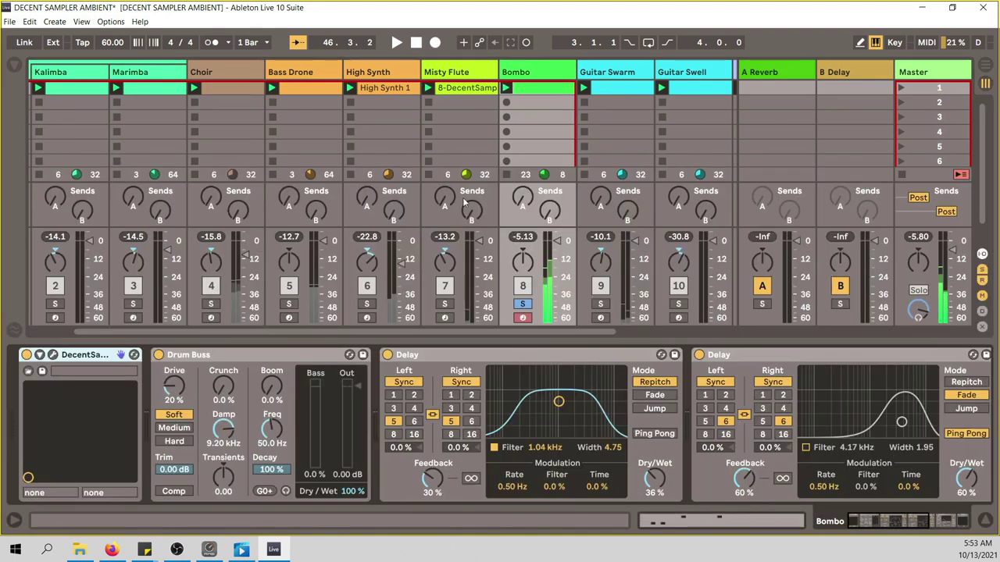
left_click(53, 355)
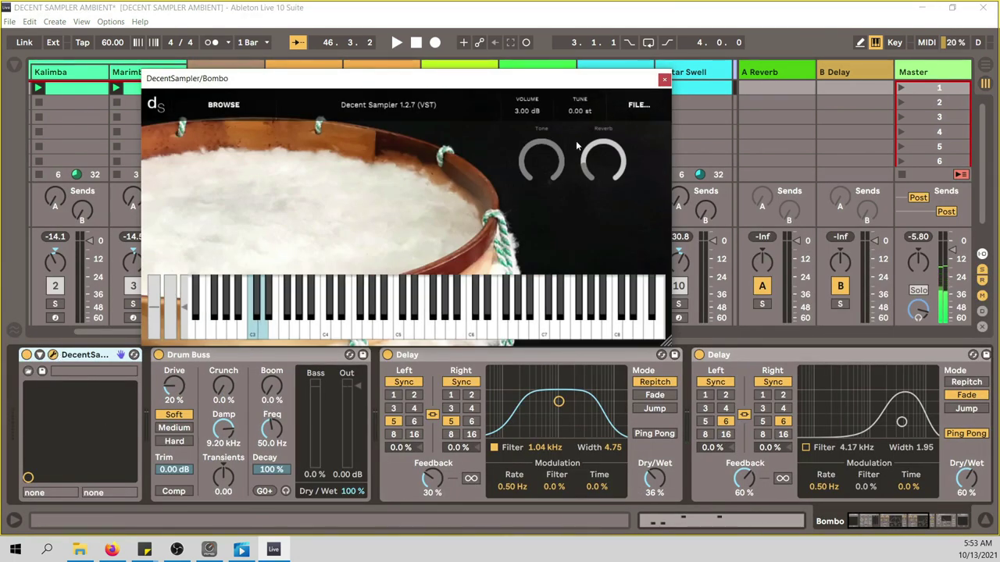
left_click_drag(431, 82, 518, 74)
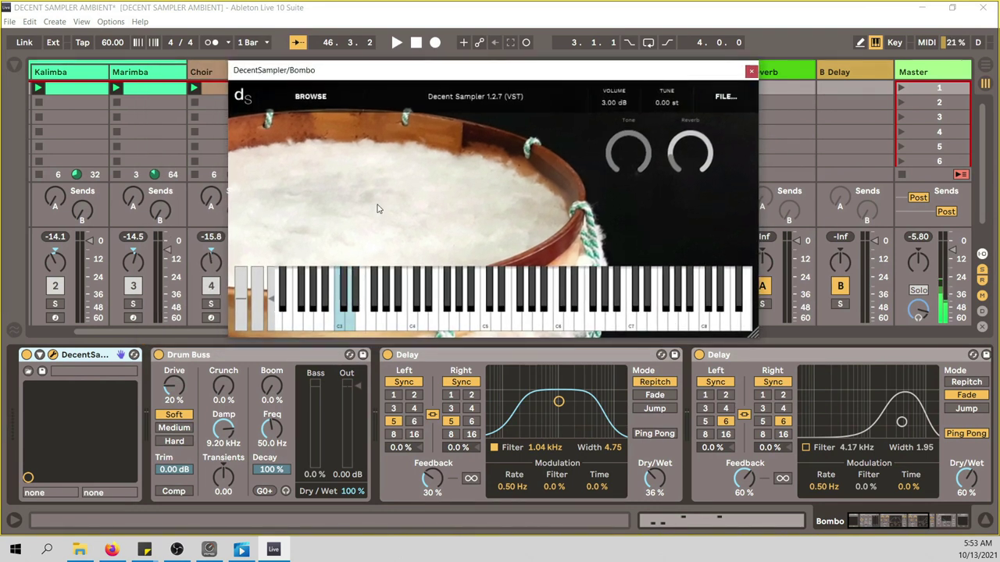
Audition the C3 and D3 drum samples on the Bombo's DecentSampler keyboard and close the plug-in window
left_click(500, 283)
left_click(344, 323)
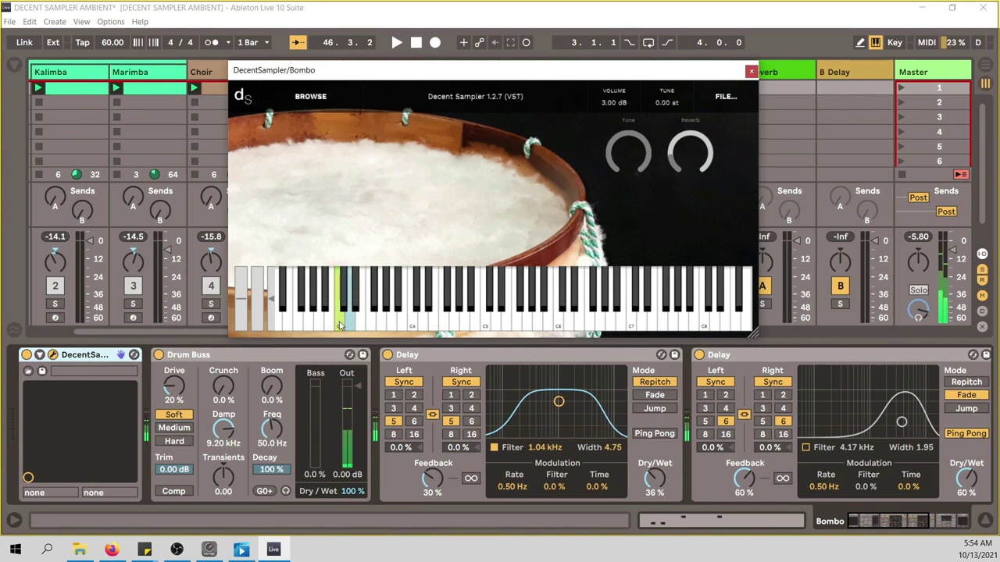
left_click(349, 328)
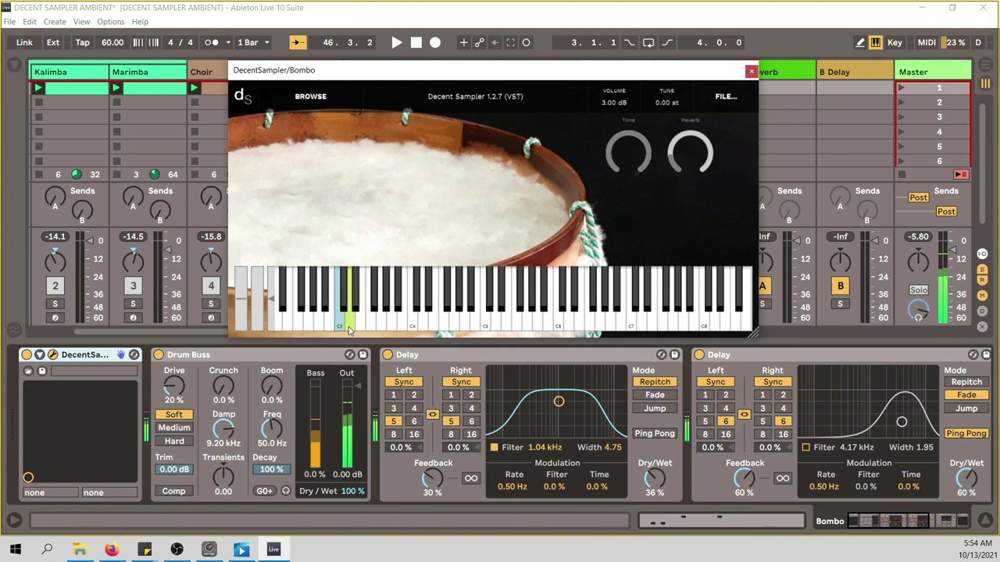
left_click(751, 71)
Turn off both Delay devices on the Bombo track, and toggle CloudSeed off and back on
left_click(698, 354)
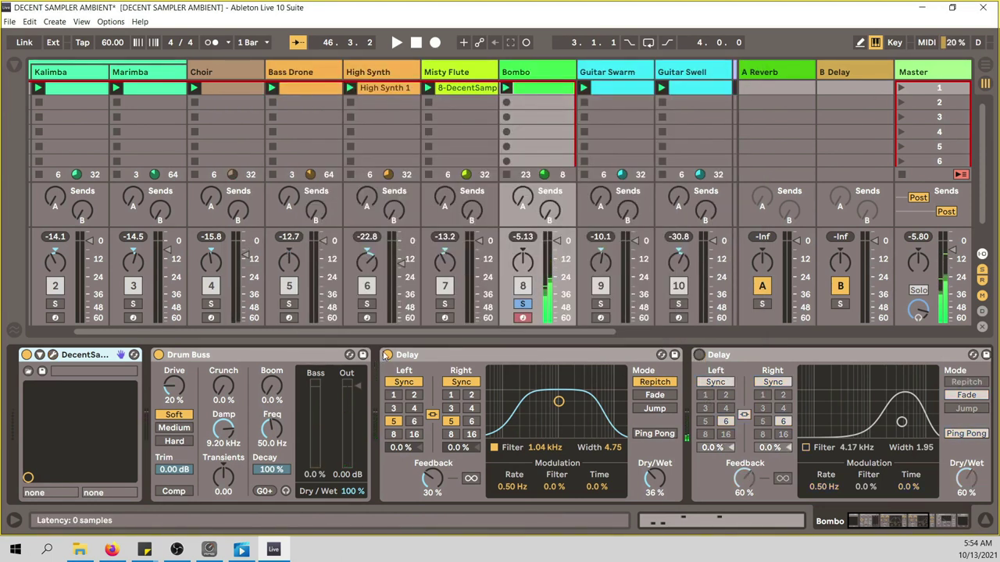
scroll(976, 492, "right", 5)
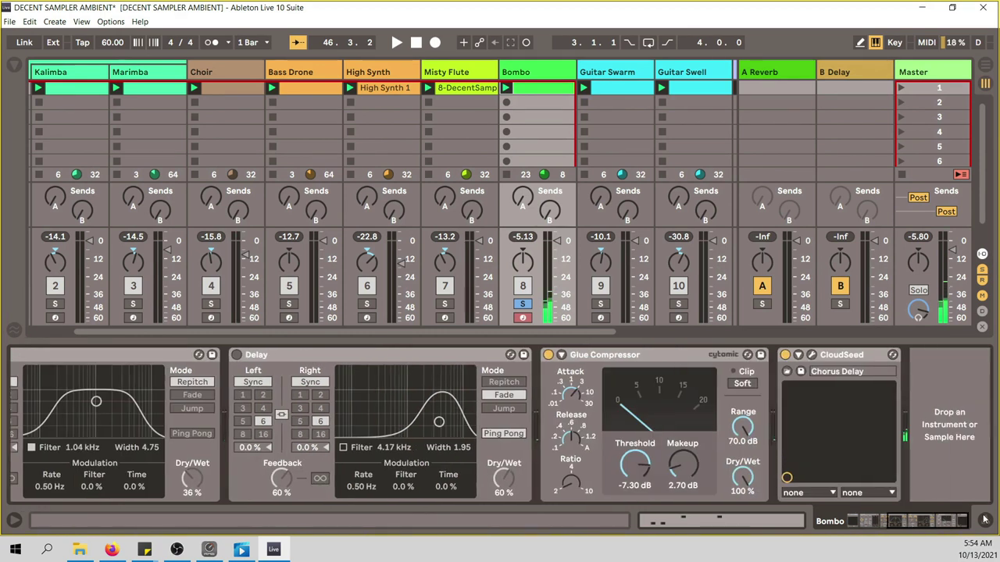
left_click(785, 354)
mouse_move(945, 528)
left_mouse_down()
mouse_move(918, 523)
mouse_move(946, 523)
left_mouse_up()
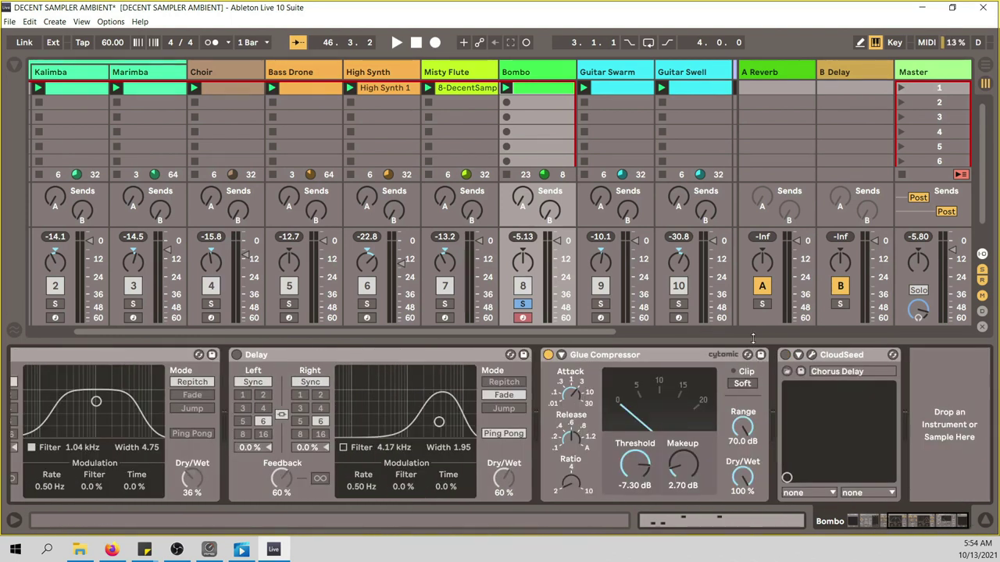
left_click(785, 355)
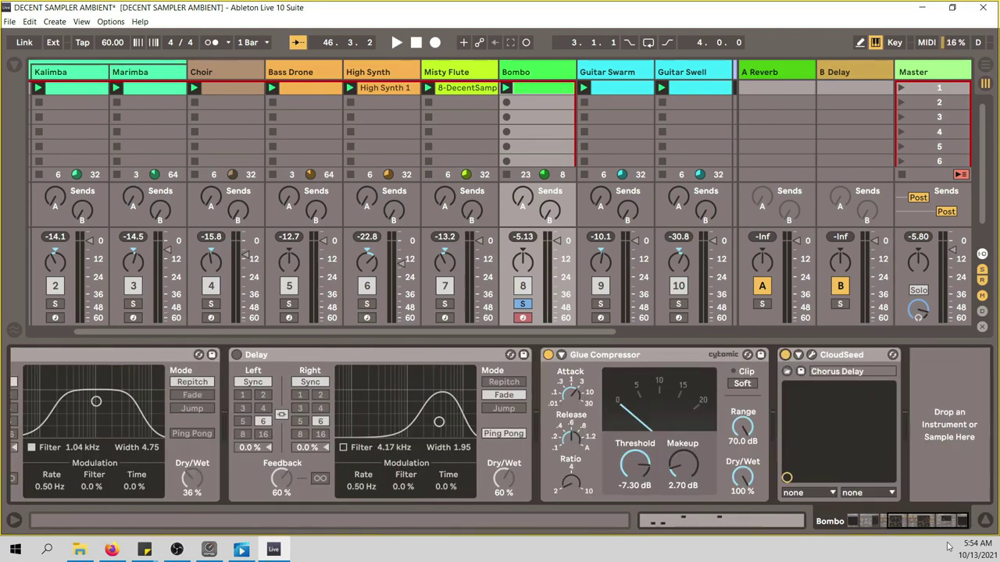
left_click_drag(952, 521, 895, 515)
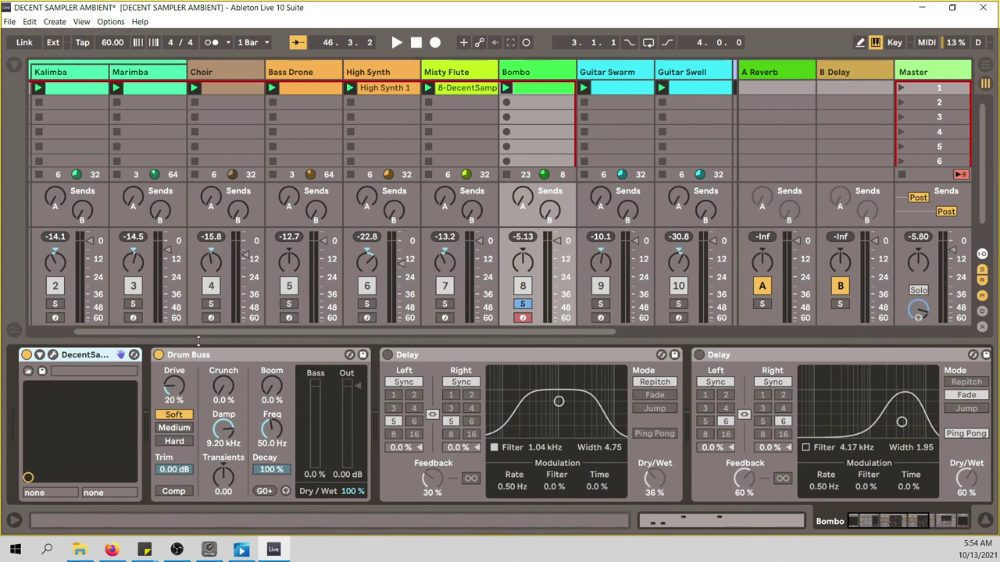
Play the Bombo clip with its MIDI notes shown and set the D3 note just before bar 2 to velocity 67
double_click(547, 89)
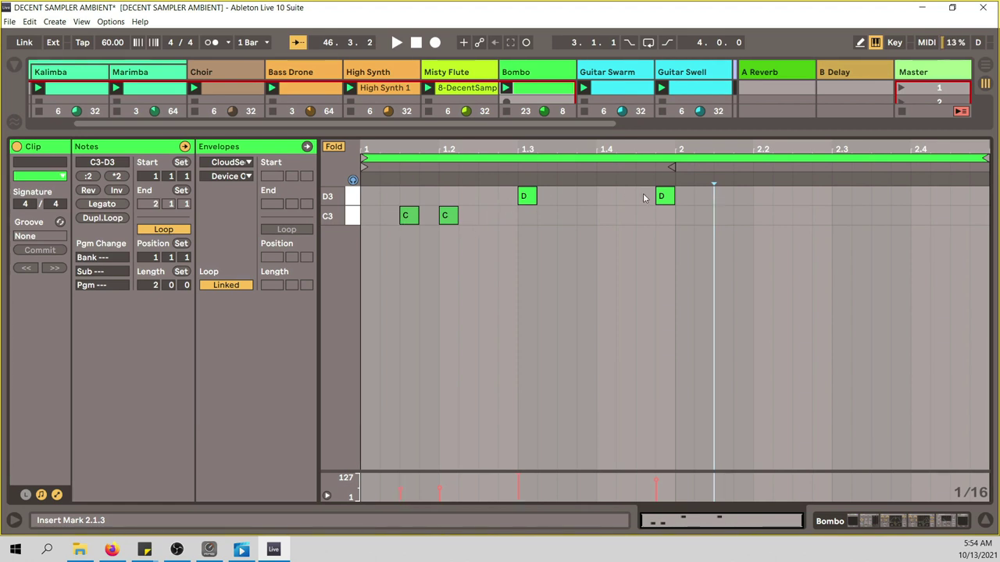
key("space")
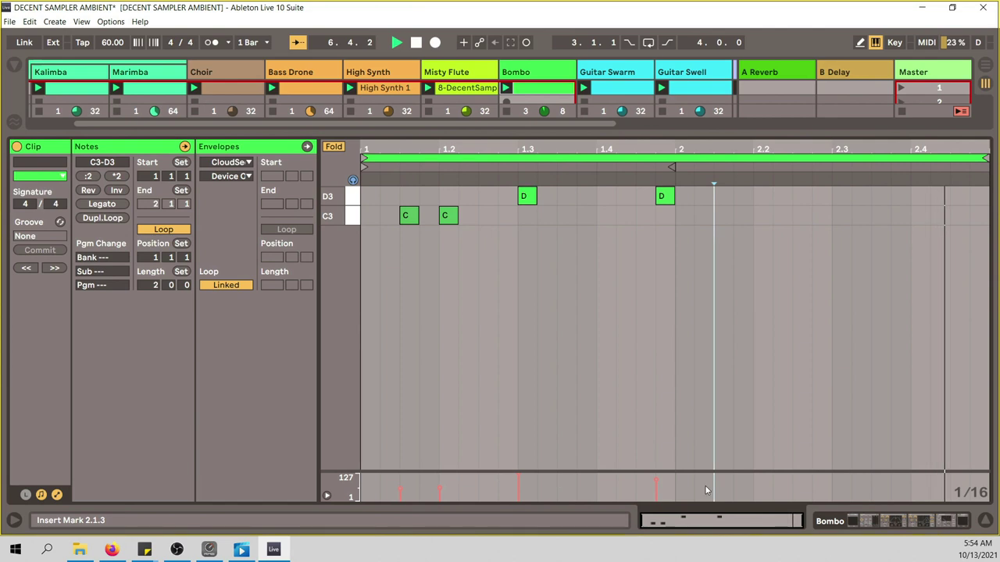
left_click_drag(655, 478, 655, 492)
left_click(664, 196)
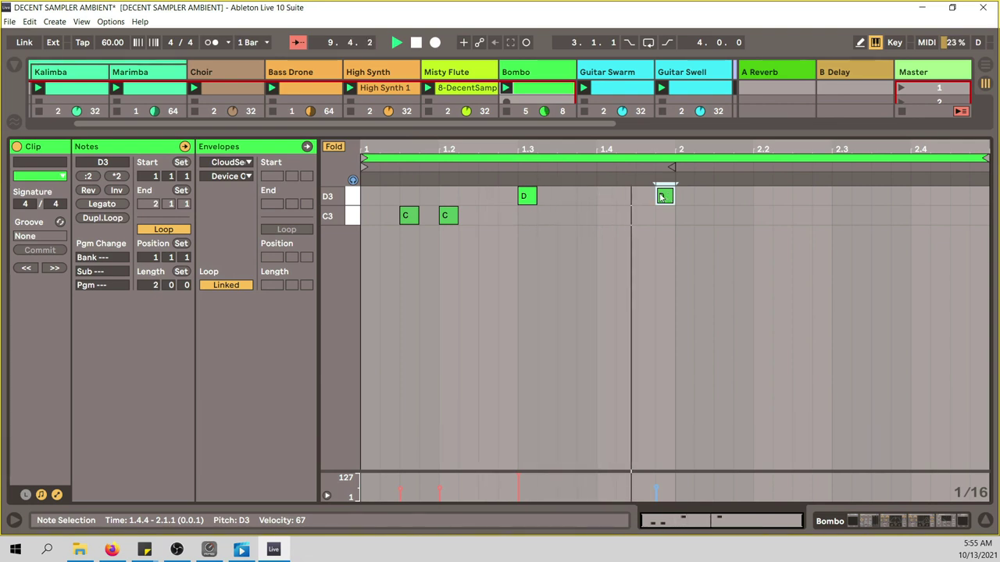
Copy the D3 note at 1.4.4 to 2.1.2 in the Bombo clip and set the original note's velocity to 103
left_click_drag(664, 196, 702, 196, "ctrl")
left_click_drag(657, 483, 657, 456)
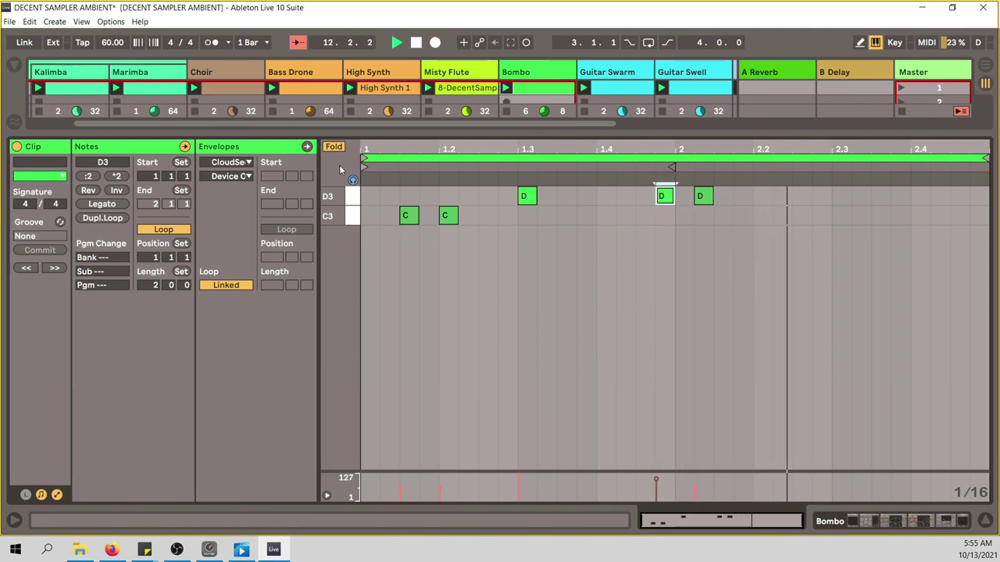
left_click(662, 459)
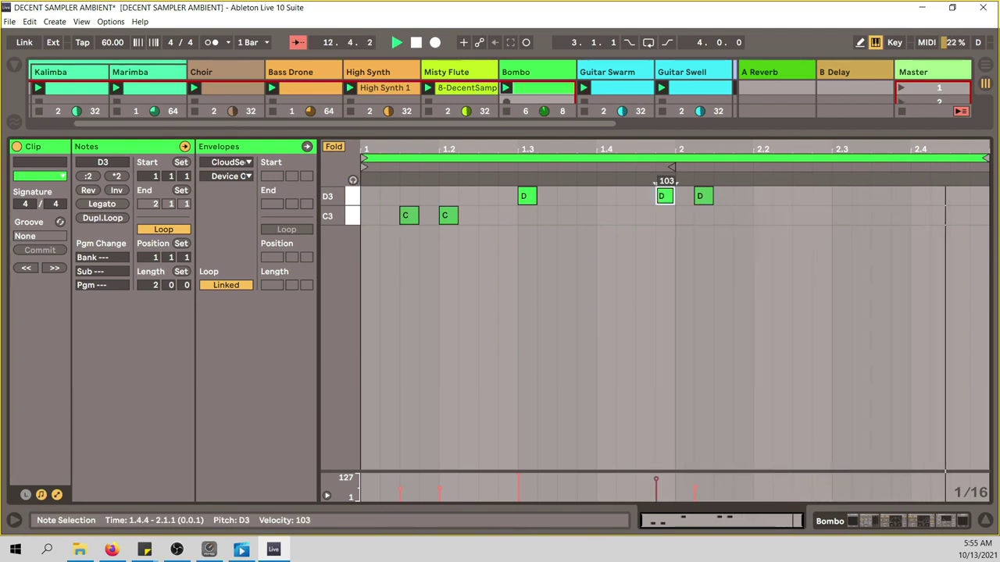
Show the Bombo track's device chain, select its Drum Buss and list the stock audio effects in the browser
left_click(983, 521)
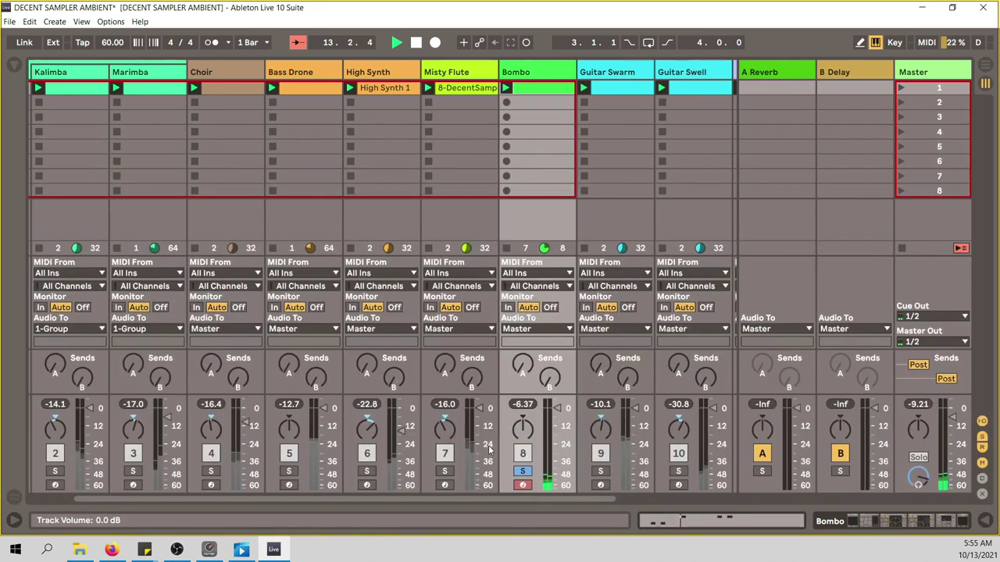
double_click(561, 75)
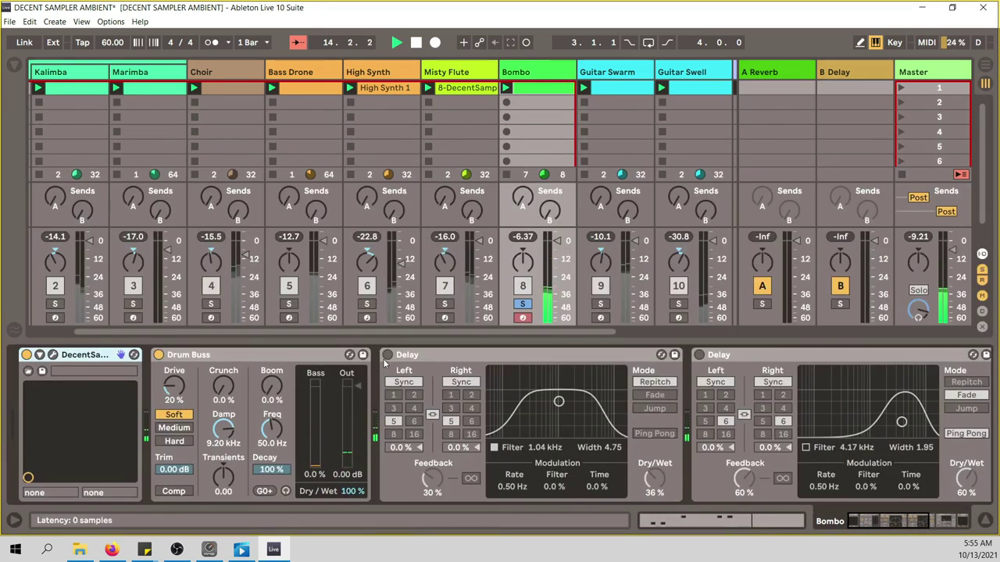
left_click(258, 378)
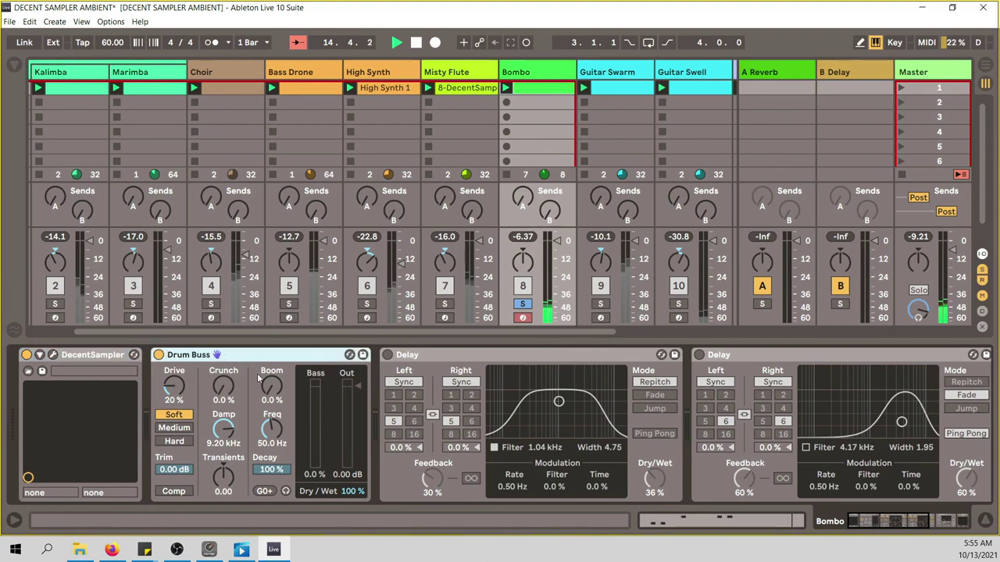
left_click(15, 66)
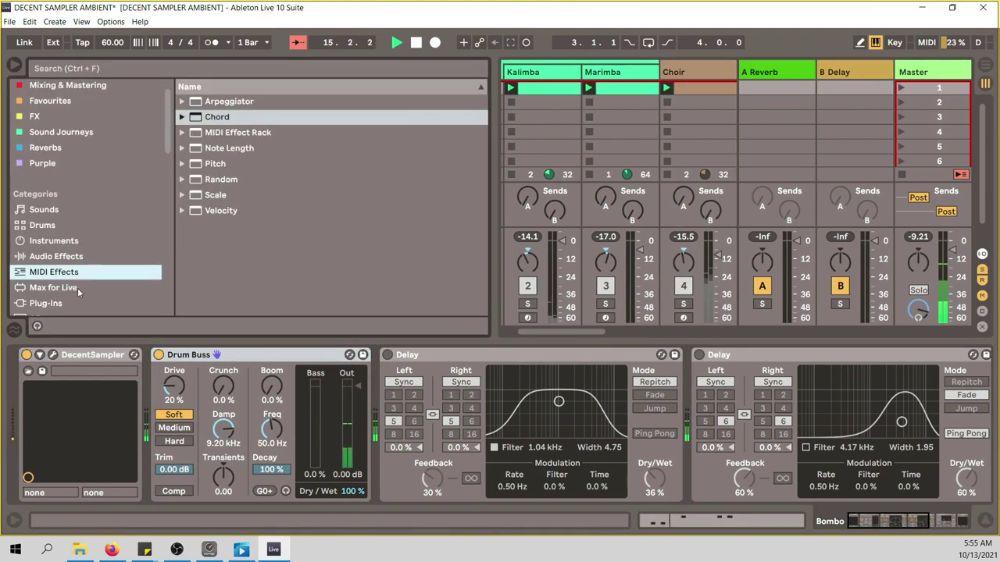
left_click(78, 255)
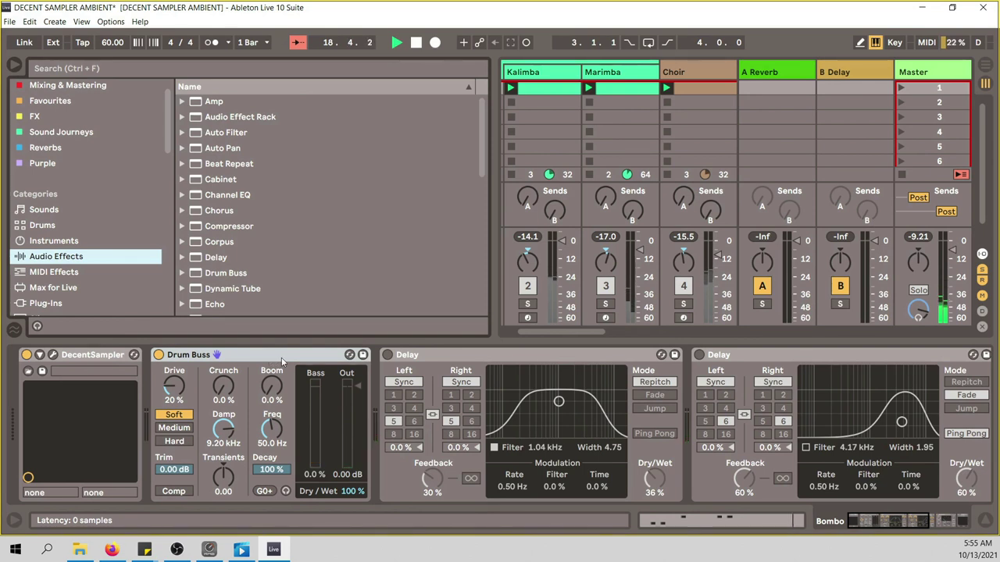
Turn both Delay devices on the Bombo track back on, and toggle the Glue Compressor off and on
left_click(387, 355)
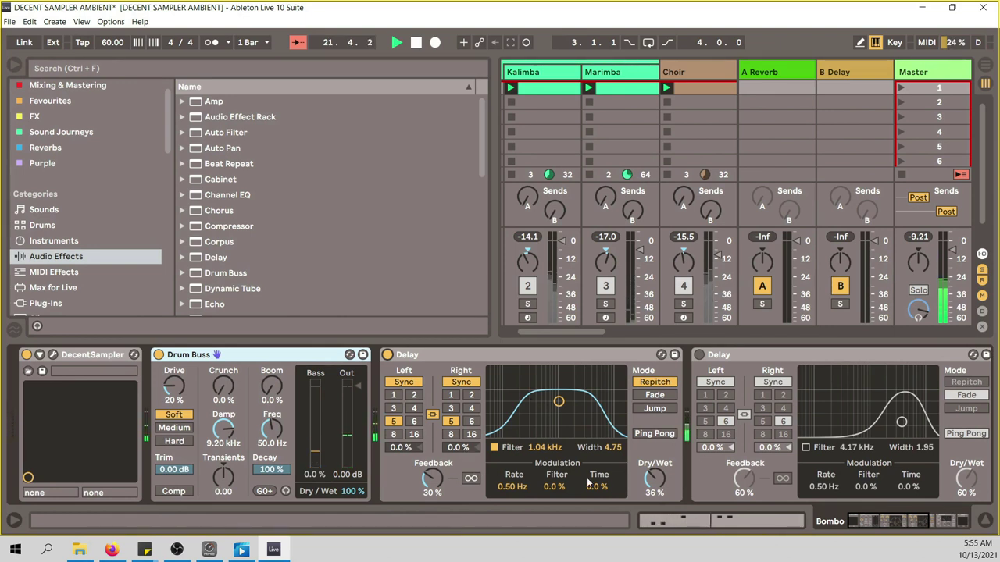
left_click(699, 355)
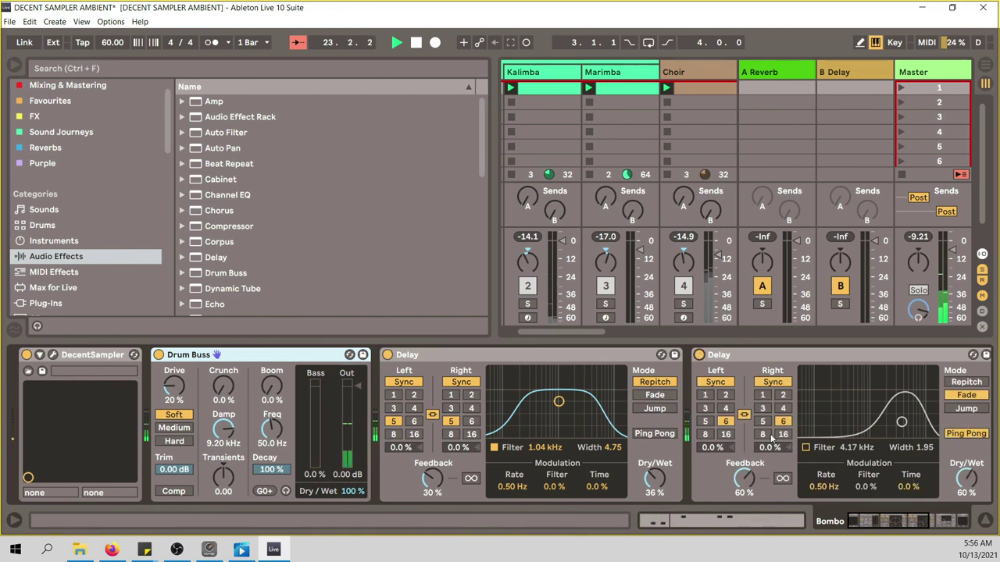
left_click_drag(898, 521, 934, 523)
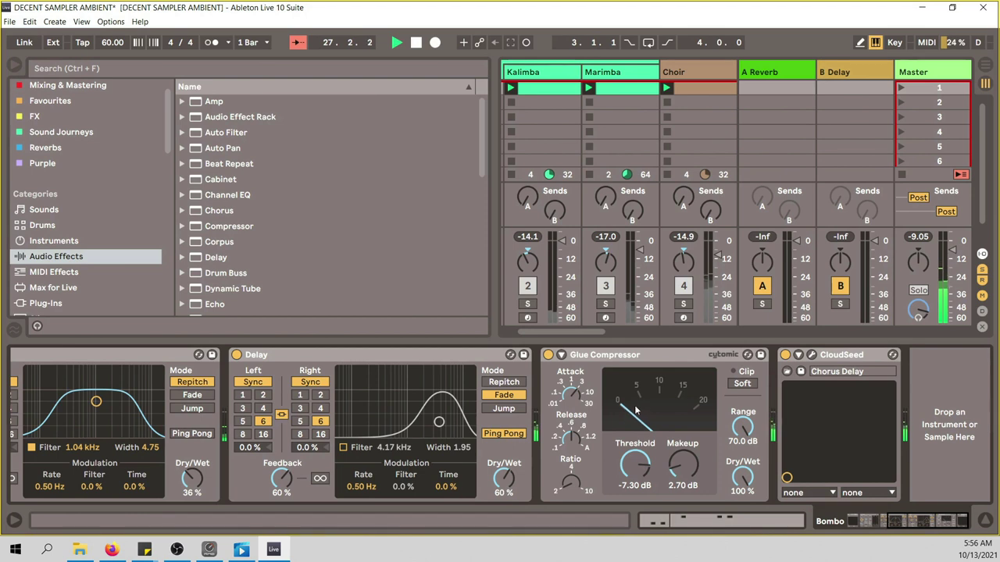
left_click(548, 355)
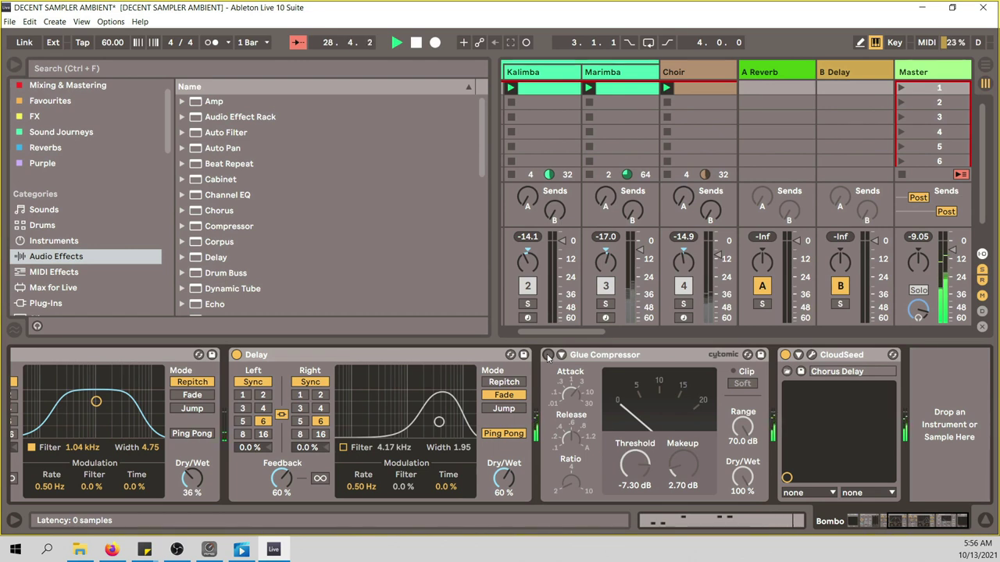
left_click(547, 355)
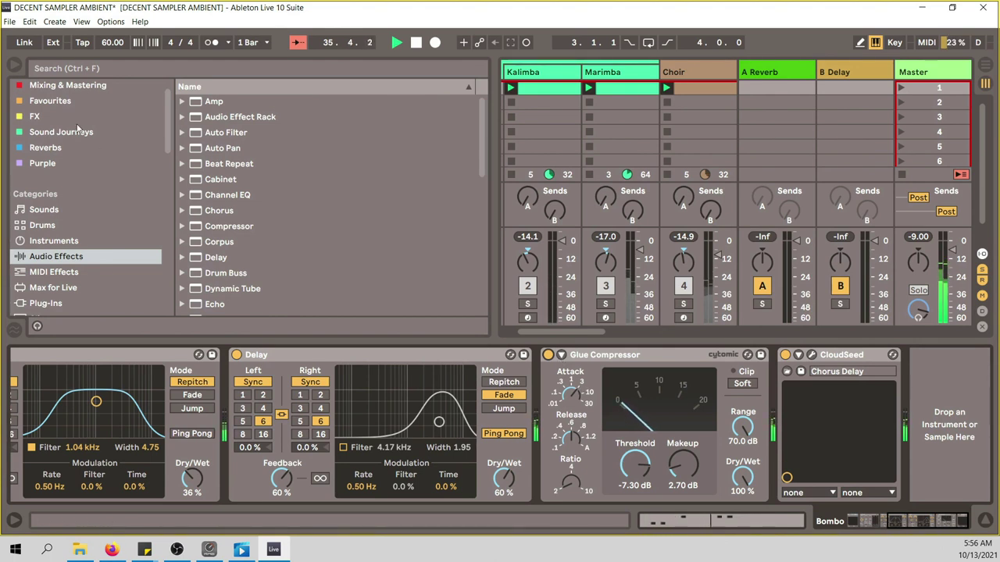
Hide the browser, take the Bombo track out of solo and stop playback
left_click(19, 67)
left_click(523, 305)
left_click(523, 304)
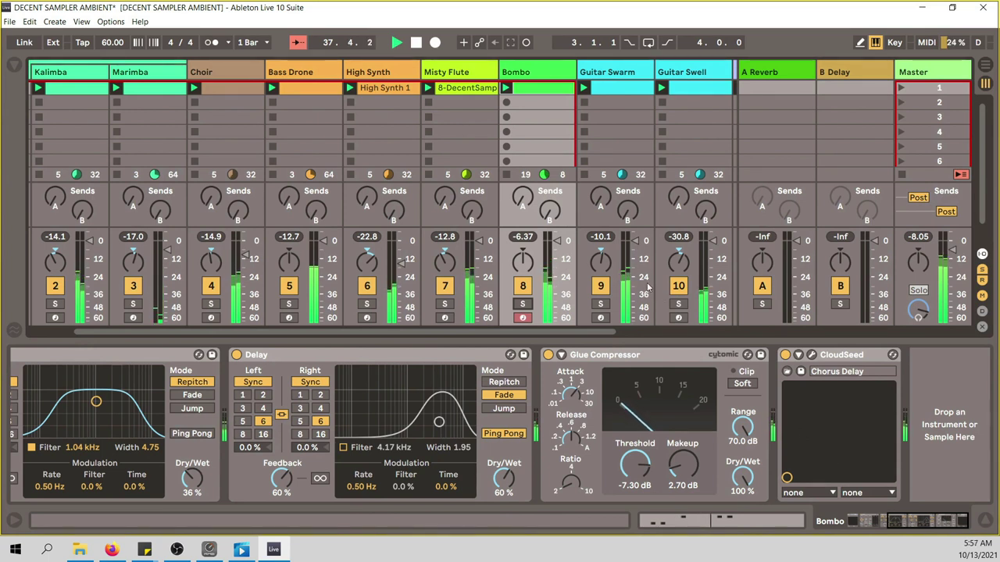
key("space")
Solo the Guitar Swarm track, open its DecentSampler ASAT Swarm instrument and audition a note on the keyboard
left_click(601, 304)
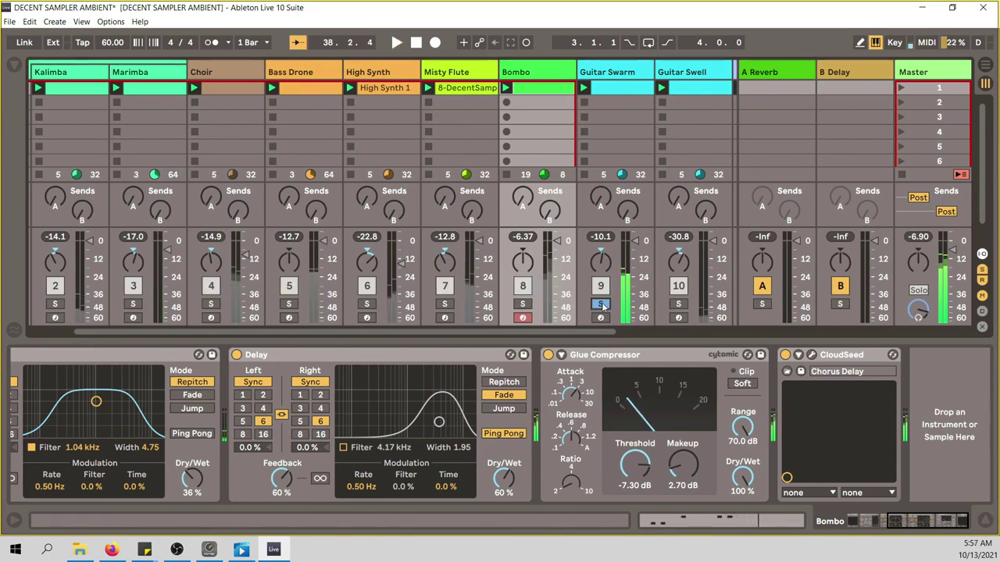
left_click(621, 72)
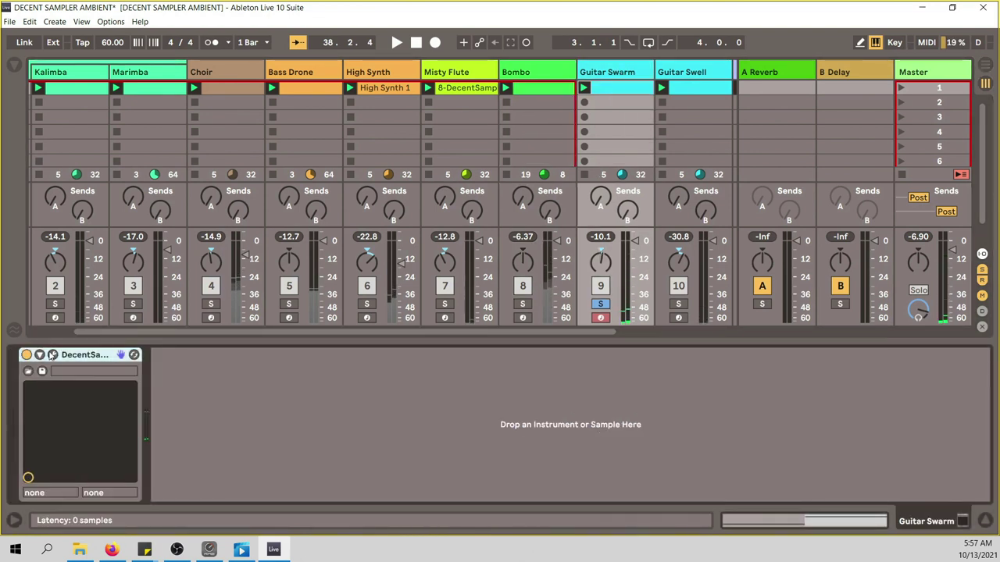
left_click(53, 355)
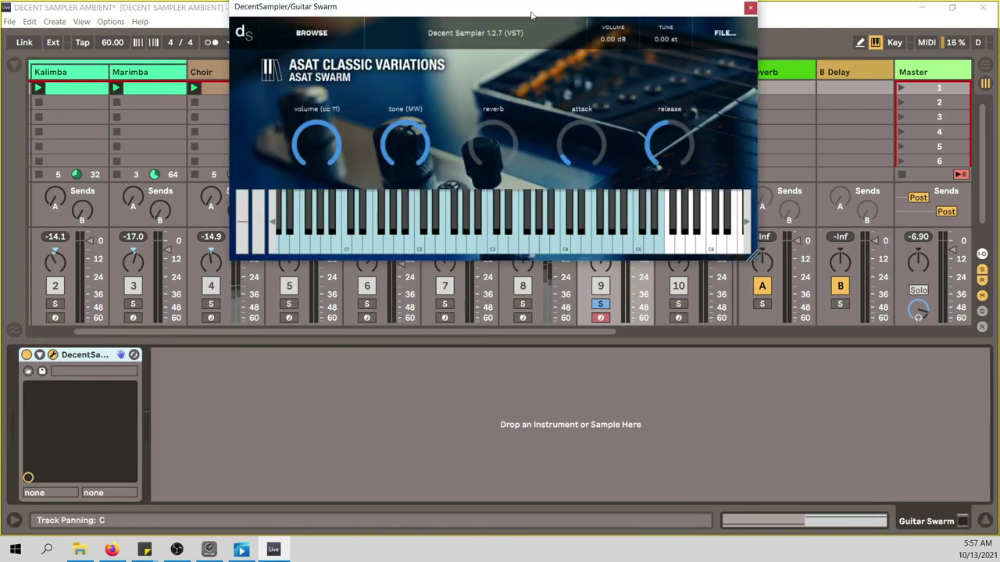
left_click_drag(531, 15, 533, 141)
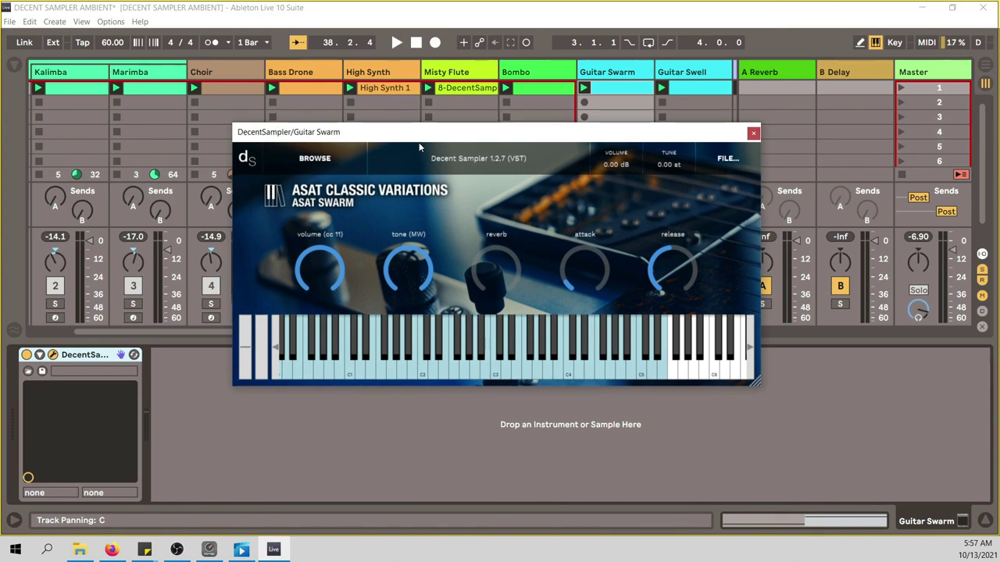
left_click(500, 344)
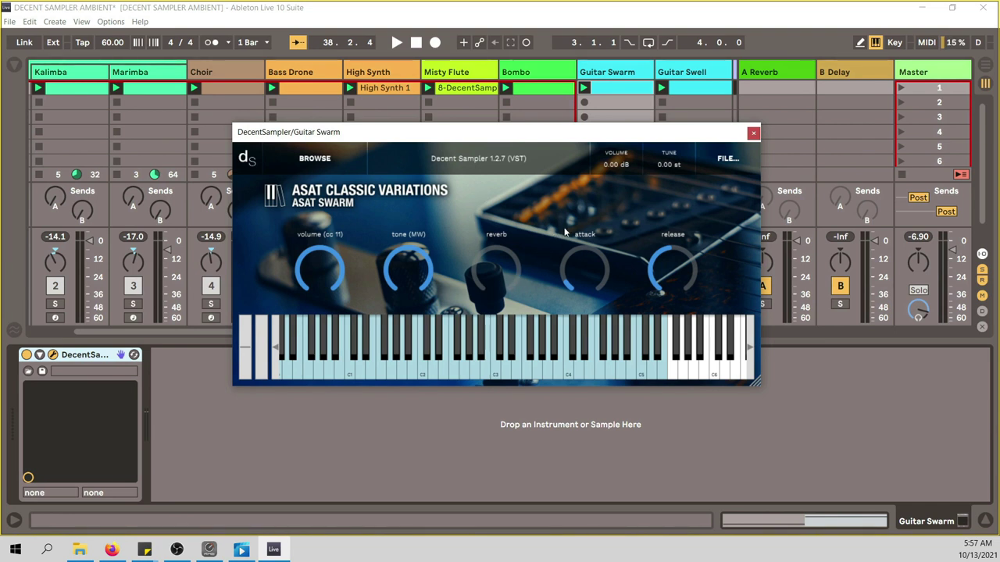
Play the soloed Guitar Swarm track and show its clip's MIDI notes with the plug-in window moved lower
key("space")
left_click_drag(560, 143, 570, 224)
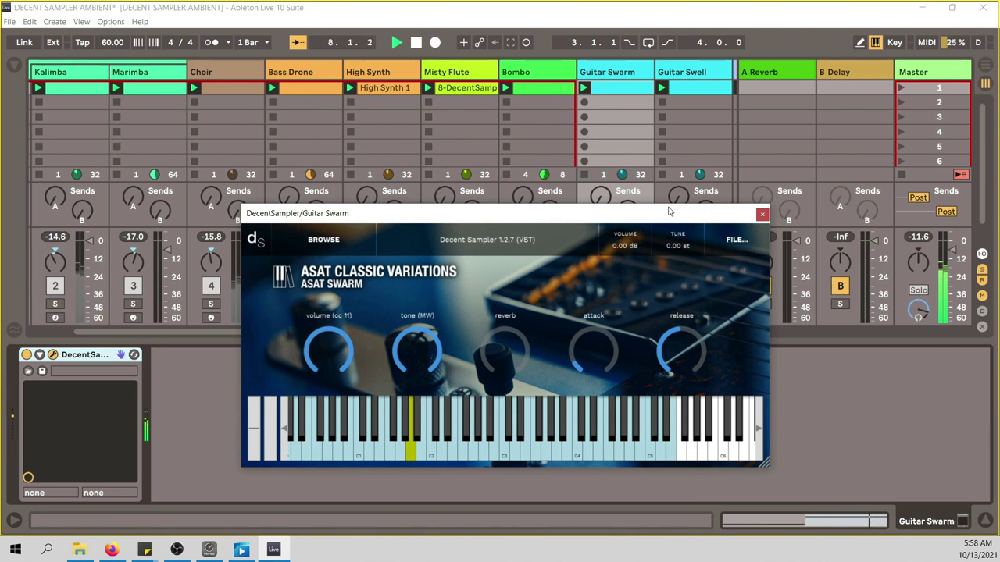
left_click_drag(688, 224, 627, 286)
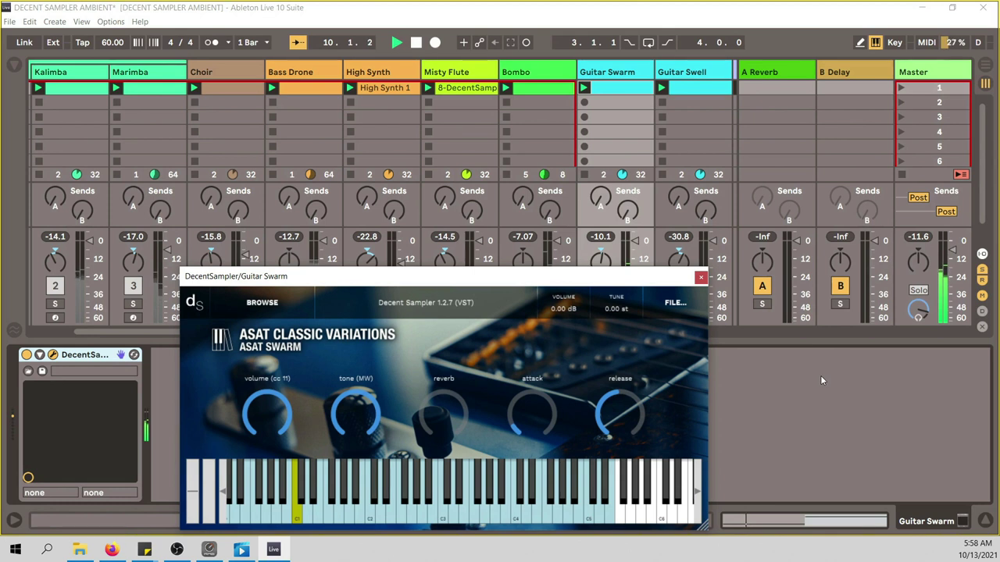
left_click_drag(617, 279, 622, 367)
key("shift+Tab")
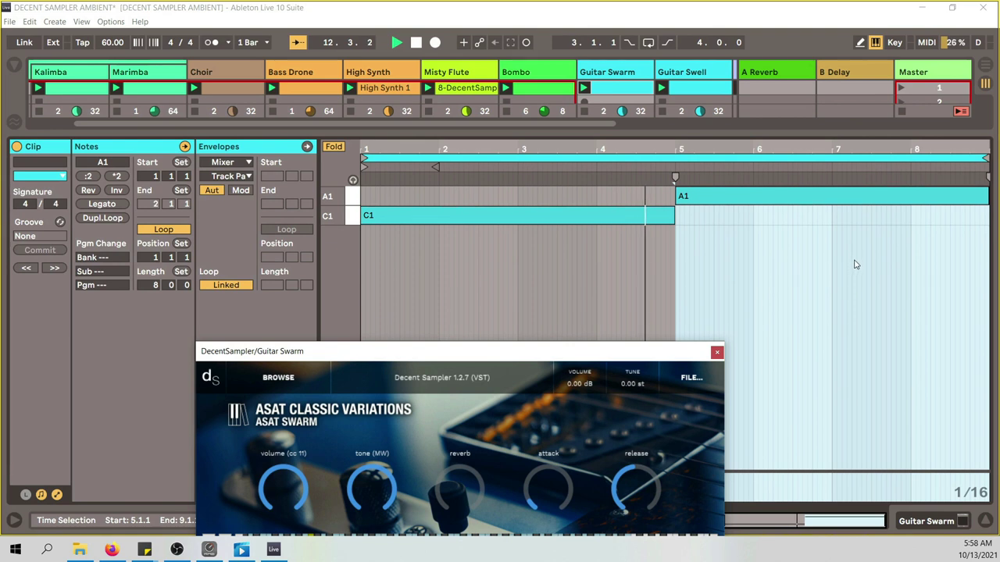
Examine the ASAT Swarm controls, close the plug-in window and hide the detail view to reveal the full mixer
left_click_drag(670, 351, 662, 228)
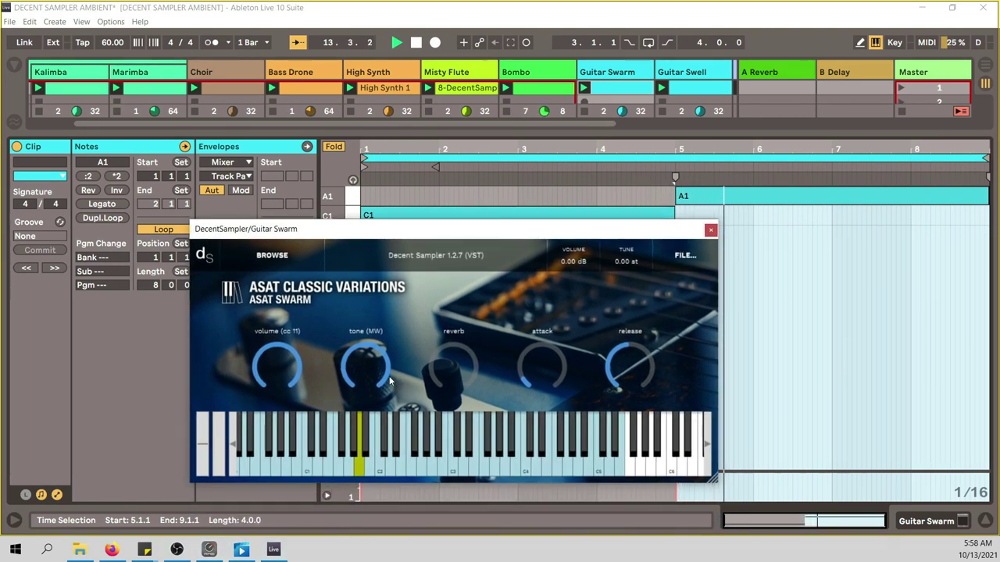
mouse_move(384, 367)
mouse_move(384, 416)
left_mouse_down()
mouse_move(377, 539)
mouse_move(385, 405)
left_mouse_up()
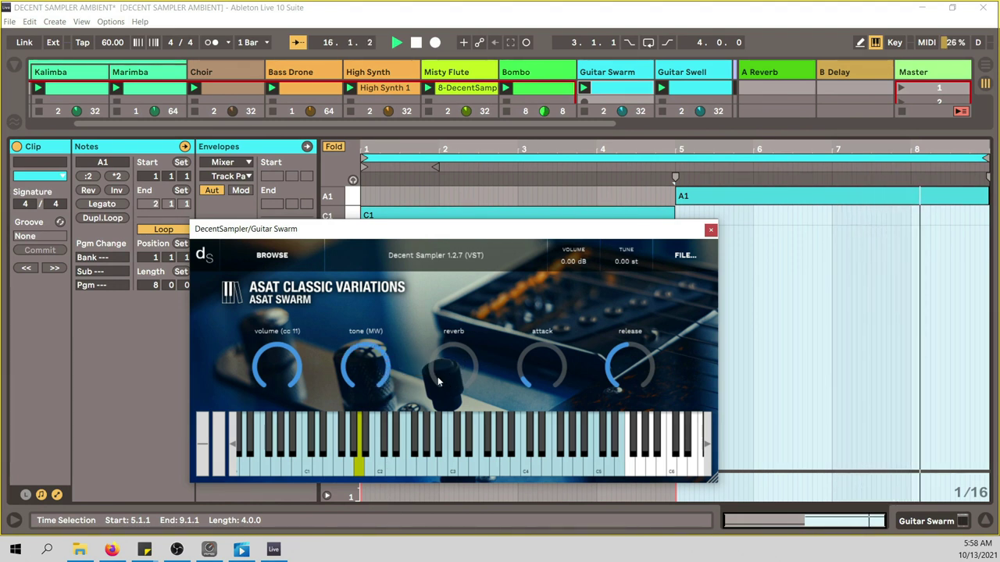
left_click(710, 230)
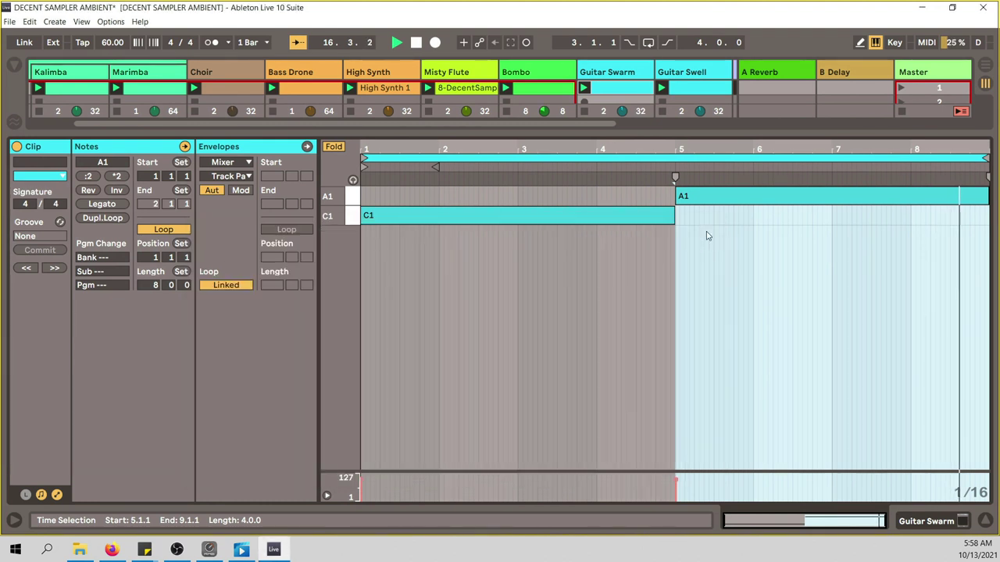
left_click(961, 521)
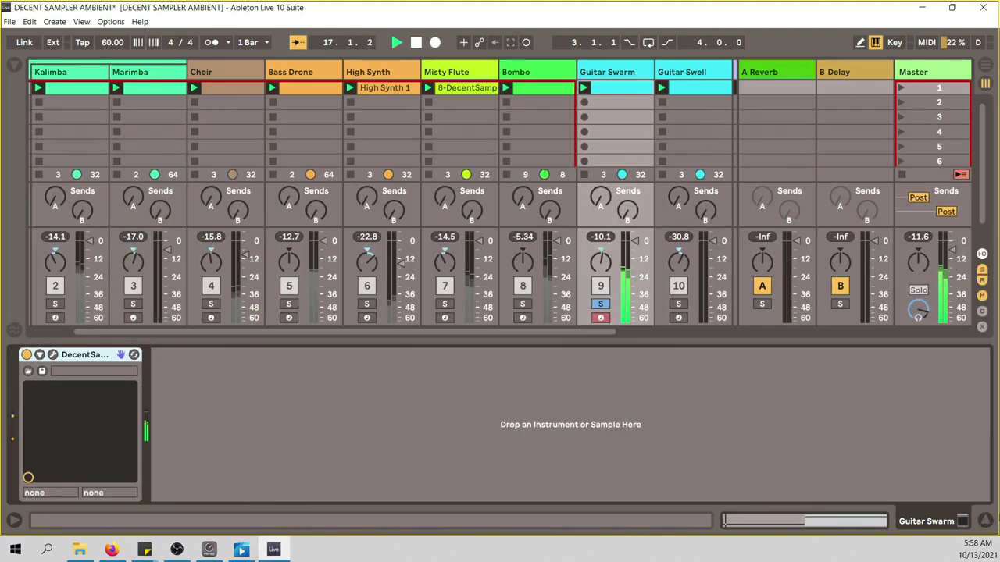
left_click(985, 520)
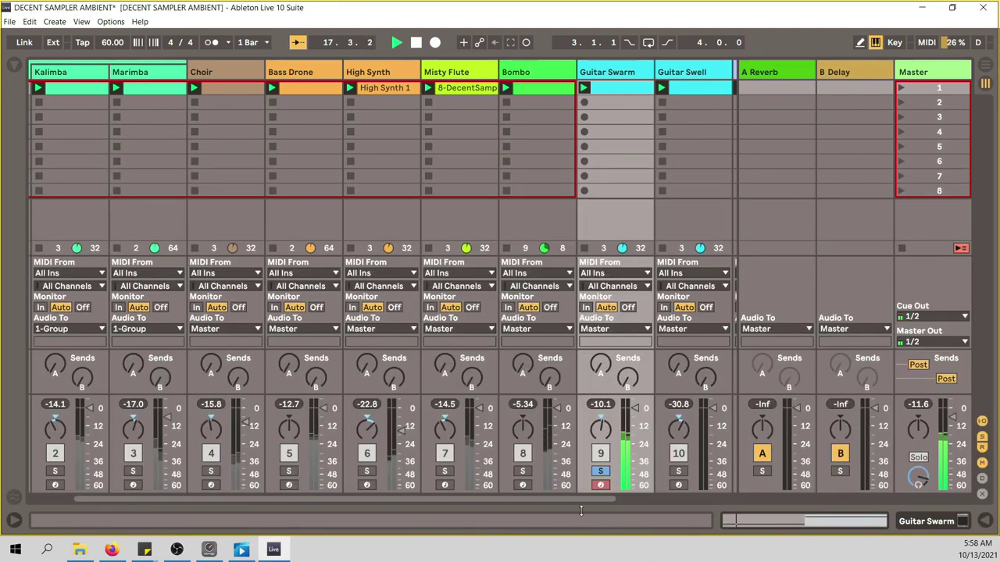
Solo the Guitar Swell track, audition a note in its DecentSampler ASAT Swell instrument and close the plug-in window
left_click_drag(589, 496, 715, 494)
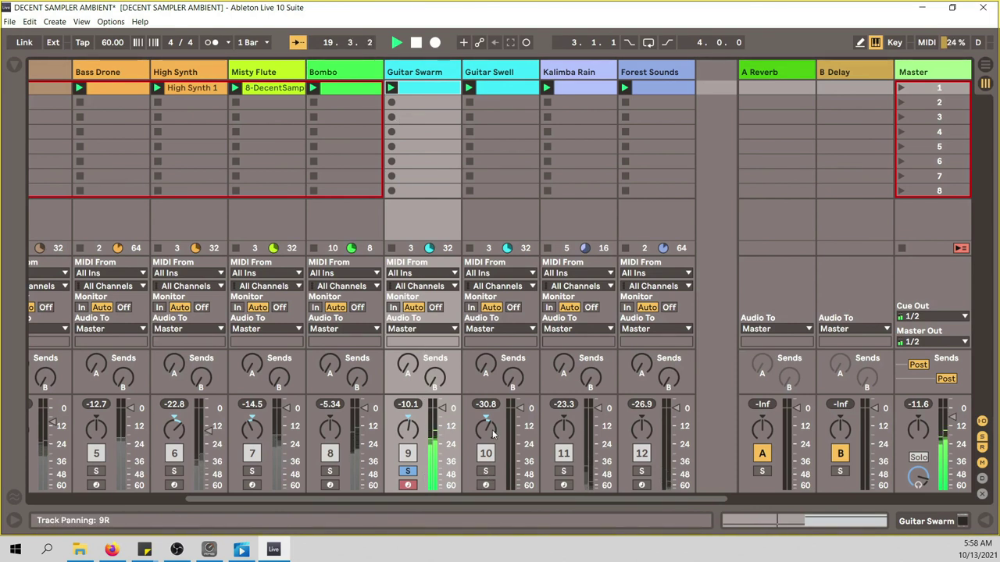
left_click(485, 471)
double_click(509, 70)
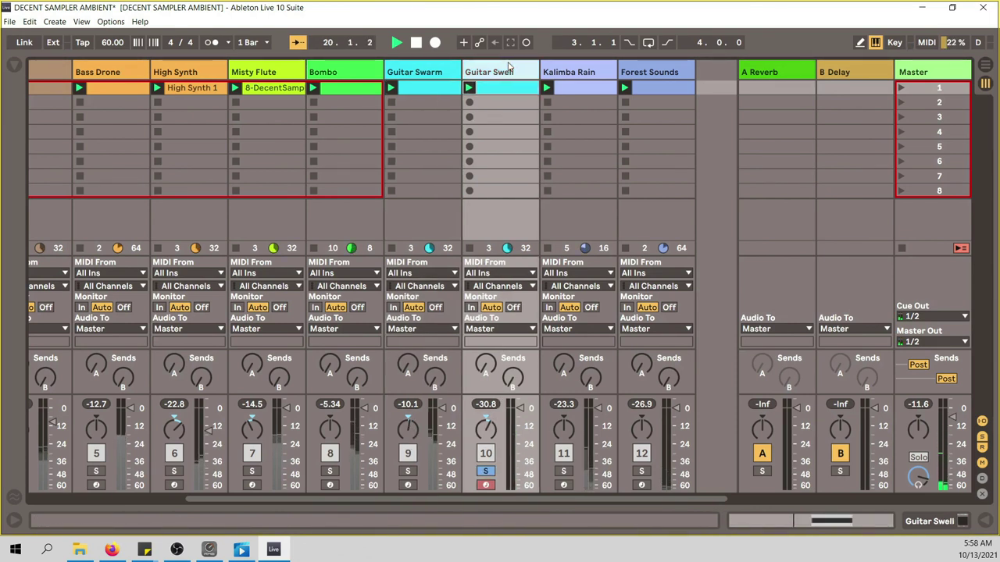
left_click(52, 354)
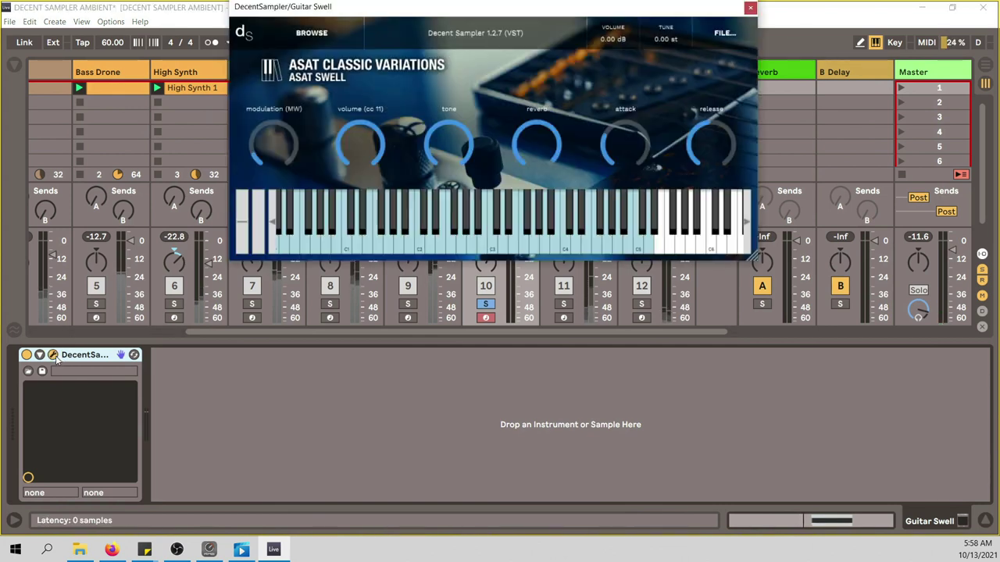
key("d")
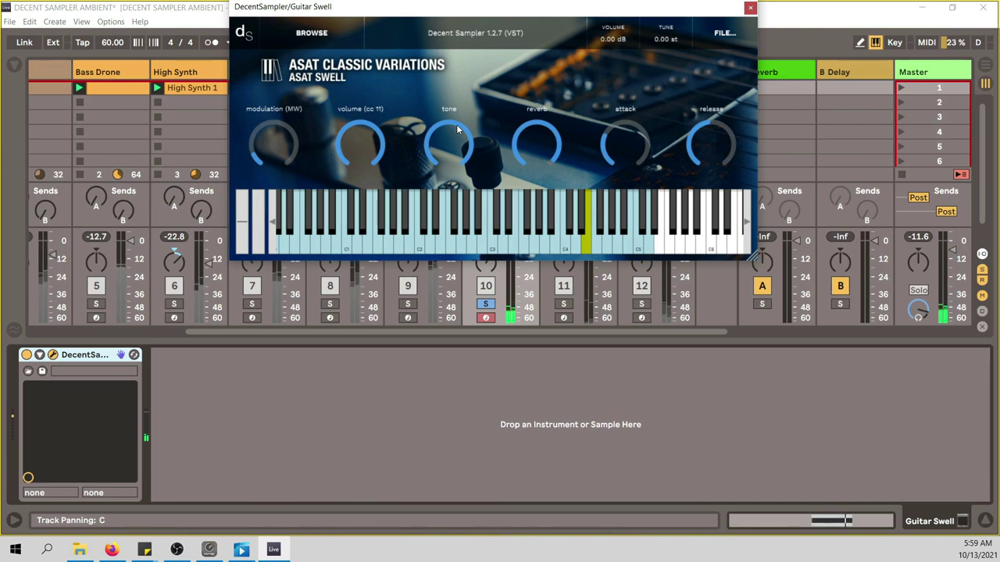
left_click(750, 9)
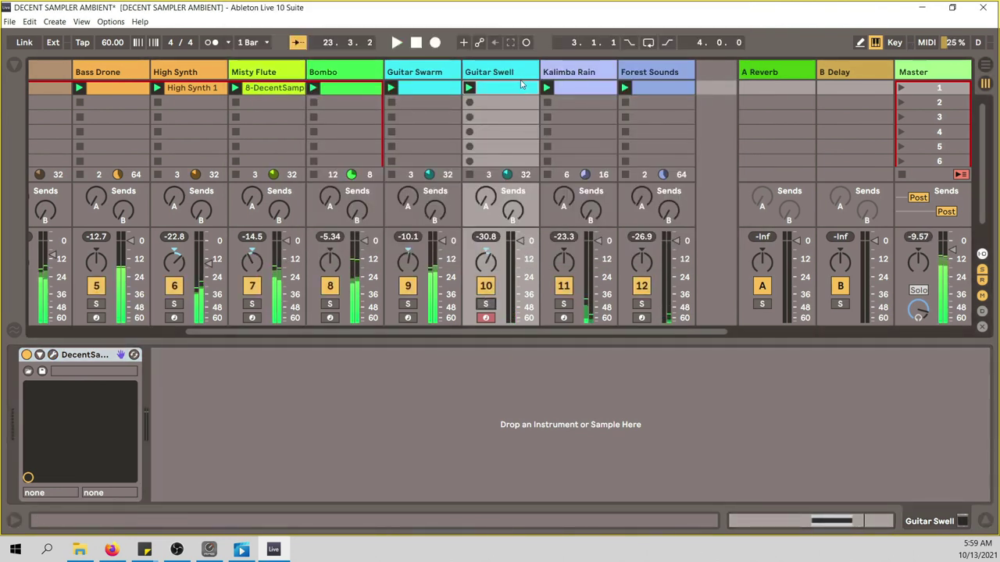
Play the full set with the Guitar Swell clip's MIDI notes shown, and hide the clip view and stop playback
double_click(518, 122)
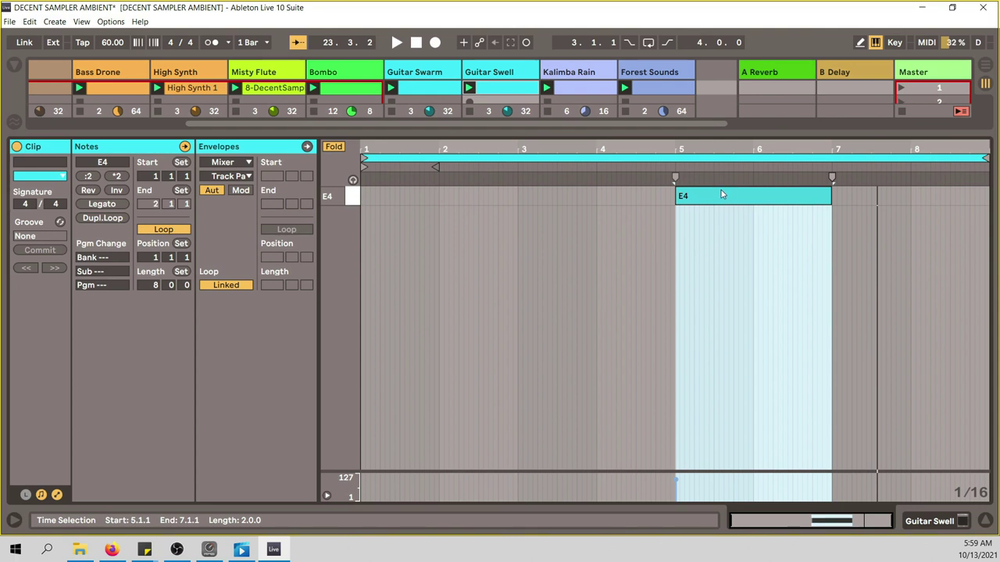
key("space")
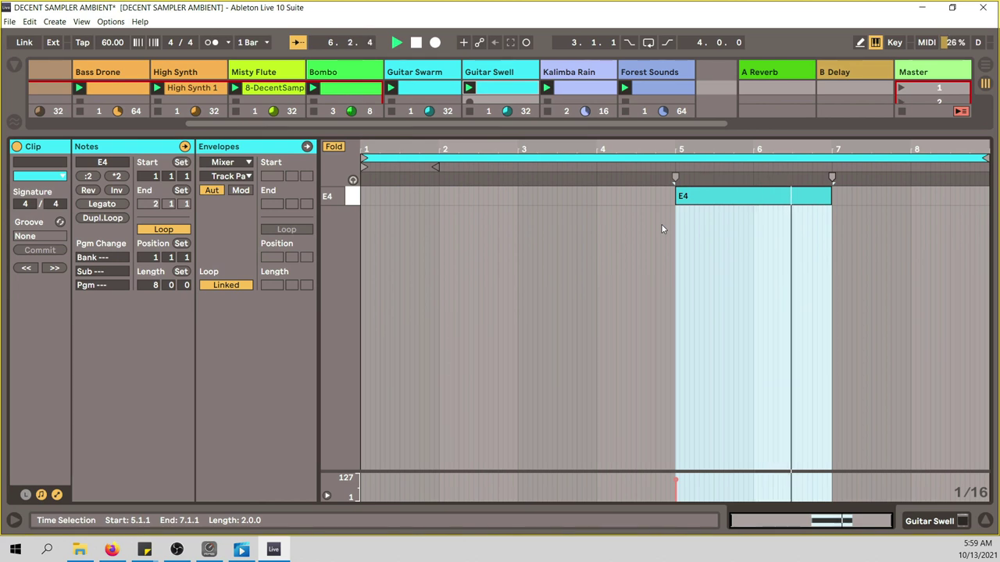
key("ctrl+alt+l")
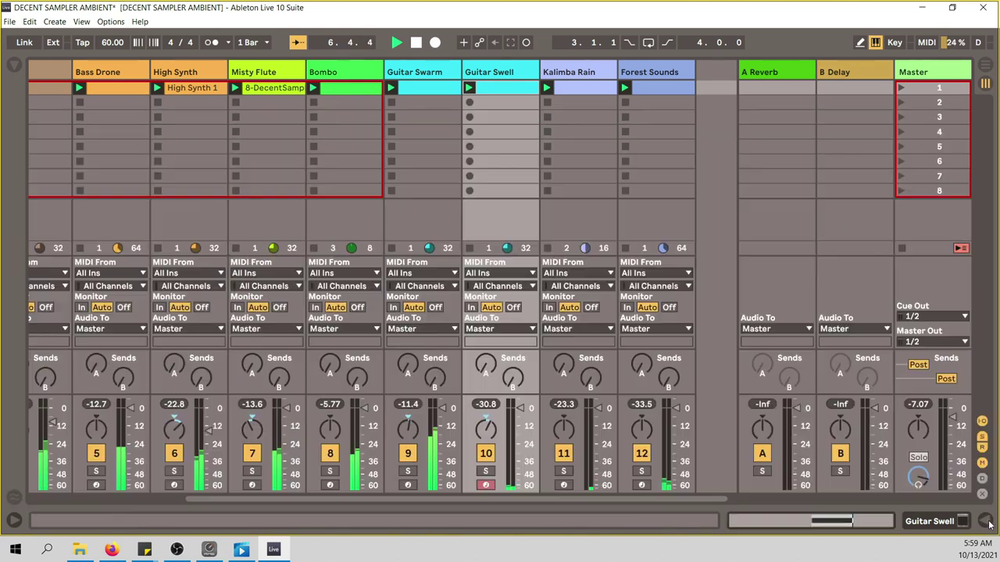
key("space")
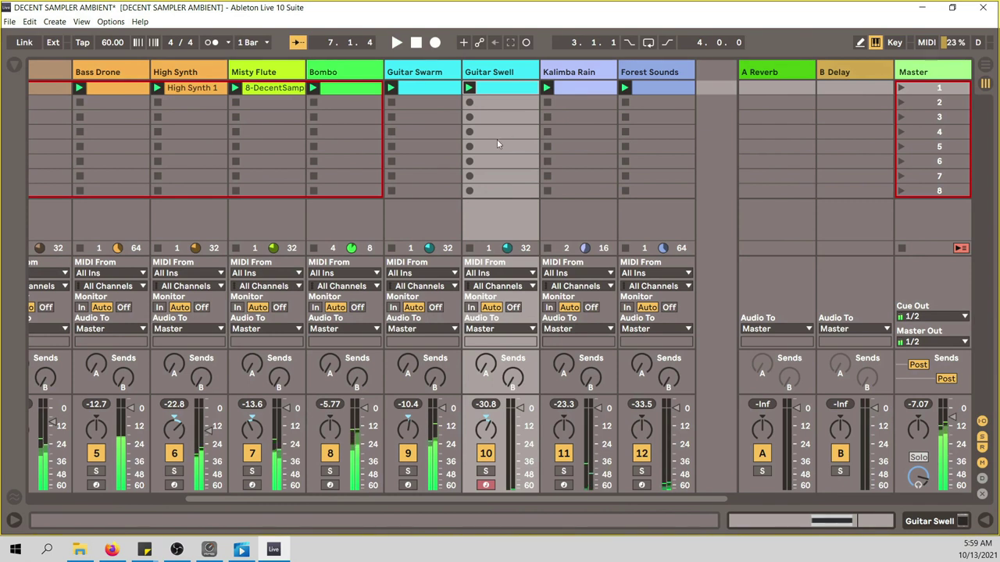
Solo the Kalimba Rain track, open its DecentSampler instrument and start playback
left_click(563, 471)
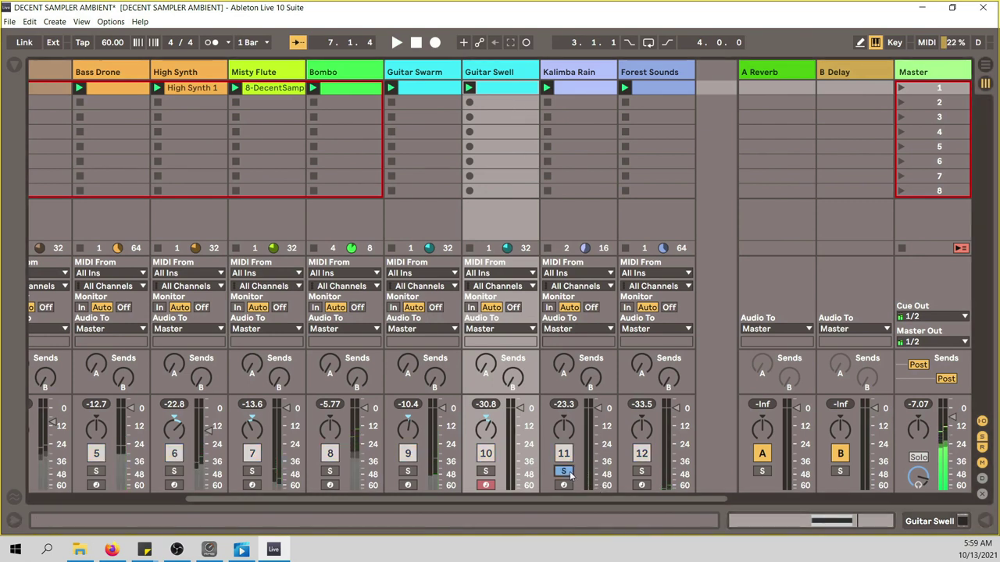
double_click(585, 72)
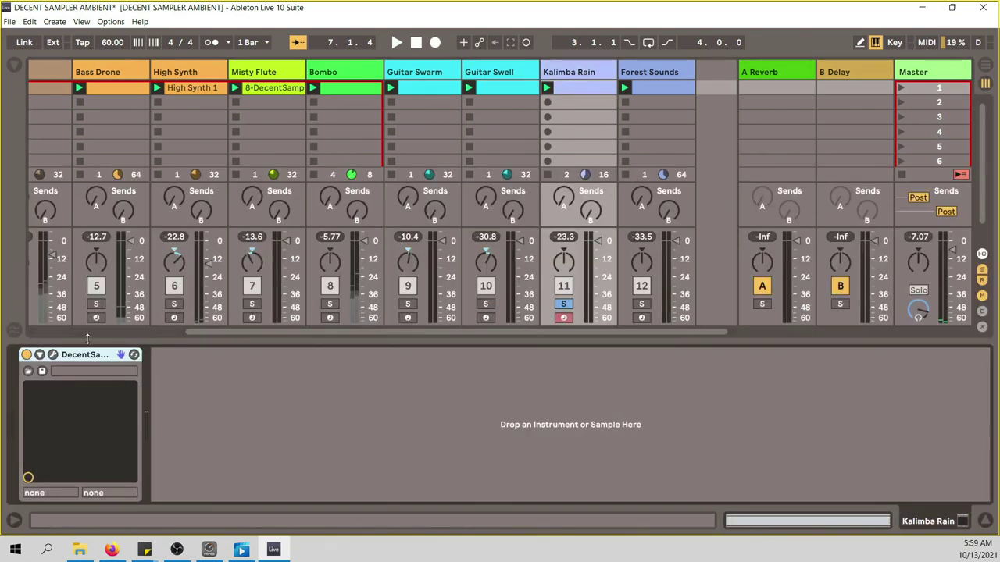
left_click(53, 355)
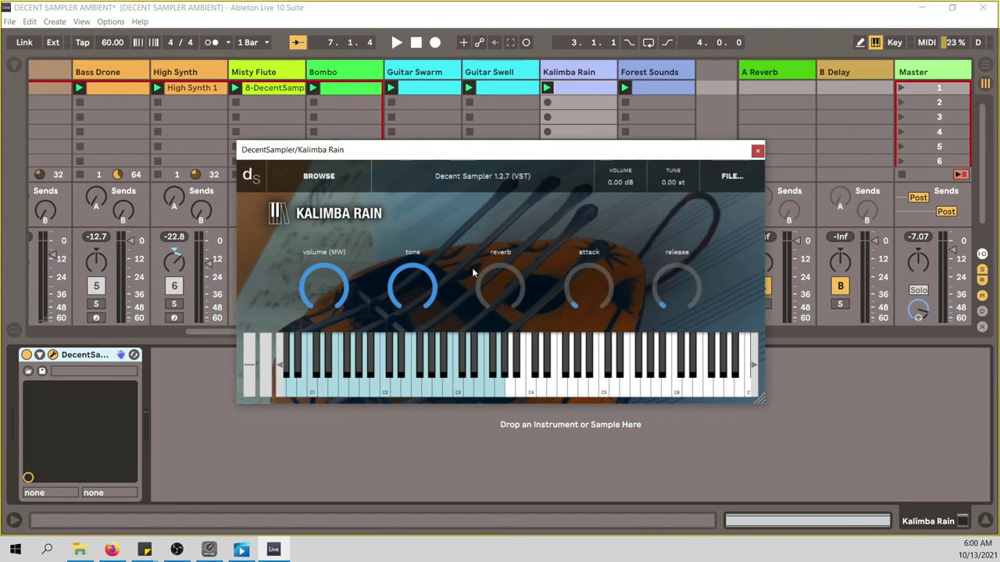
key("space")
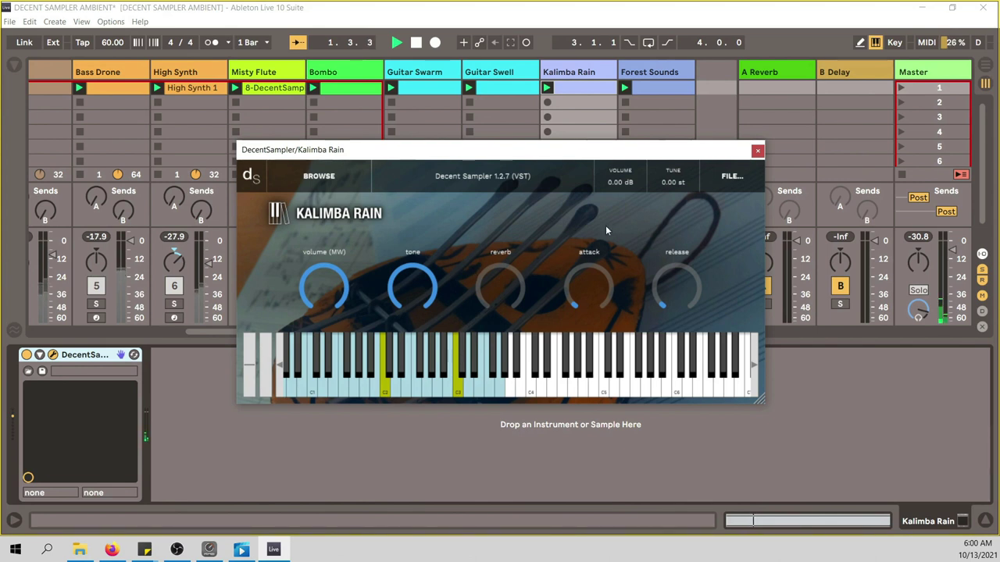
Show the Kalimba Rain clip's MIDI notes, and restore the full mixer with the plug-in window closed and the track unsoloed
left_click(583, 87)
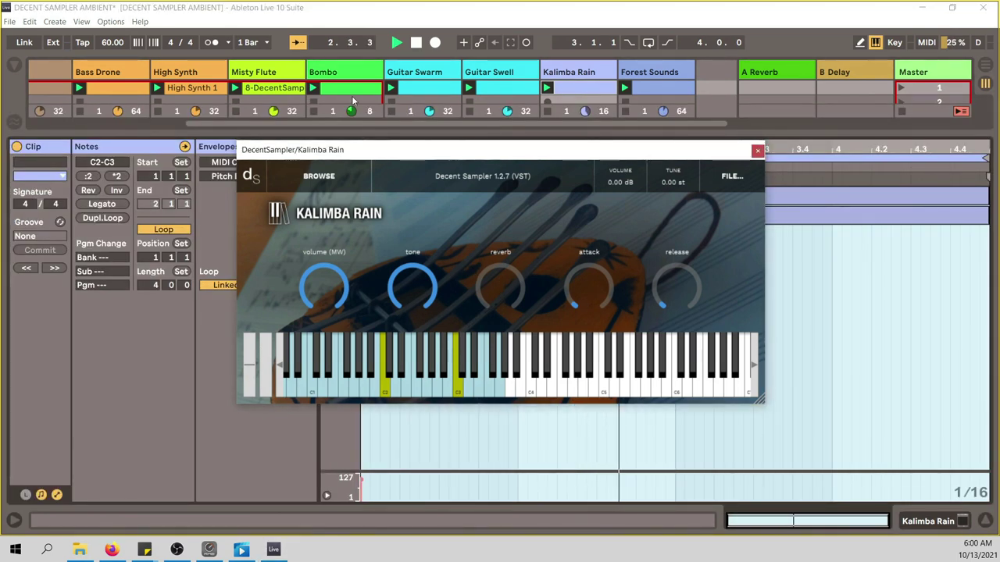
left_click_drag(547, 153, 240, 343)
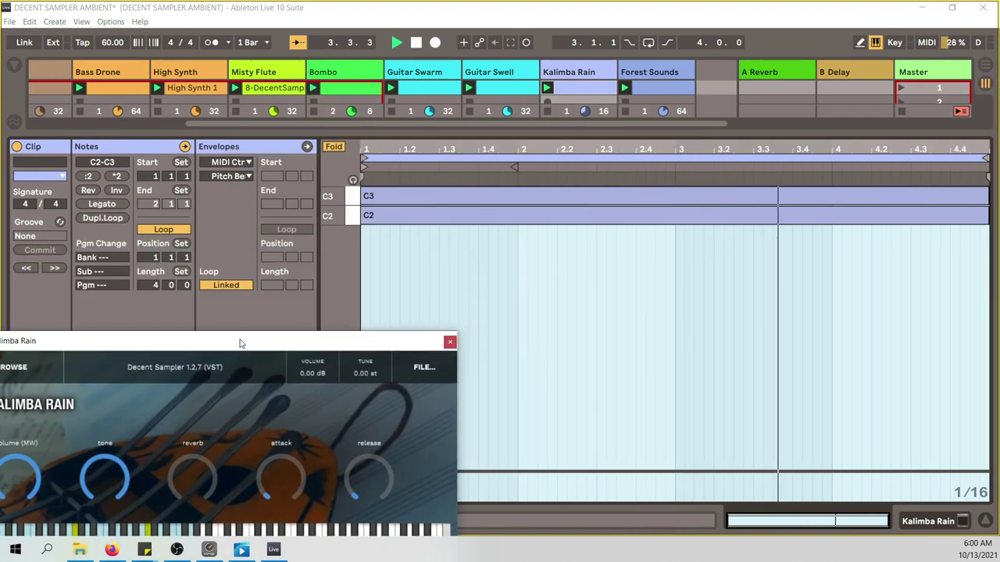
left_click_drag(240, 343, 556, 261)
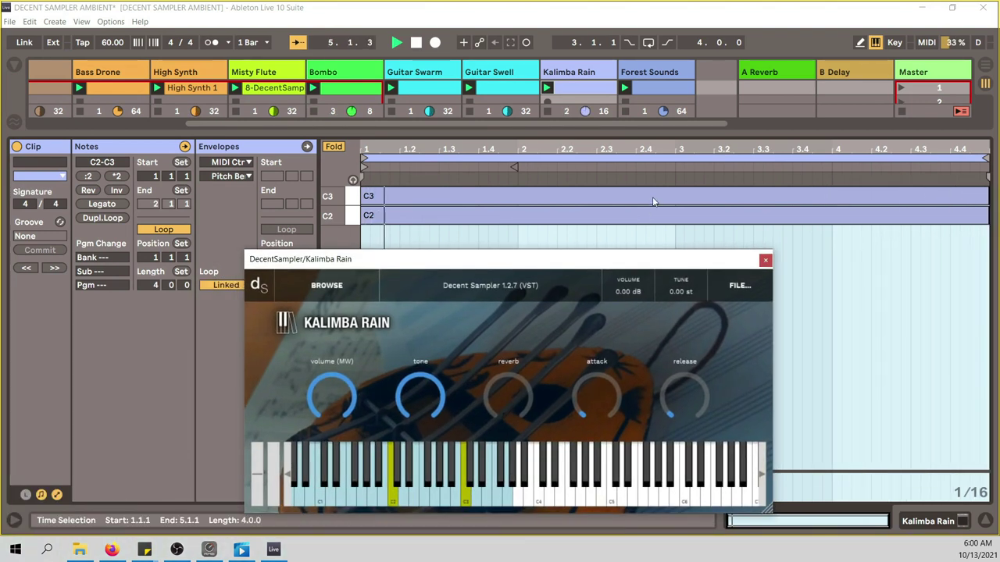
left_click_drag(670, 255, 664, 204)
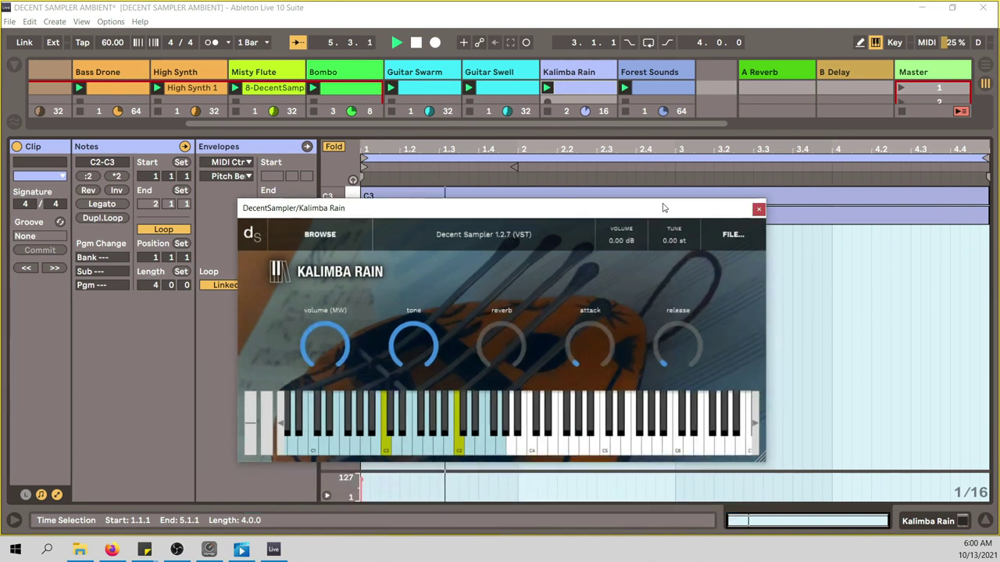
left_click(759, 208)
key("ctrl+alt+l")
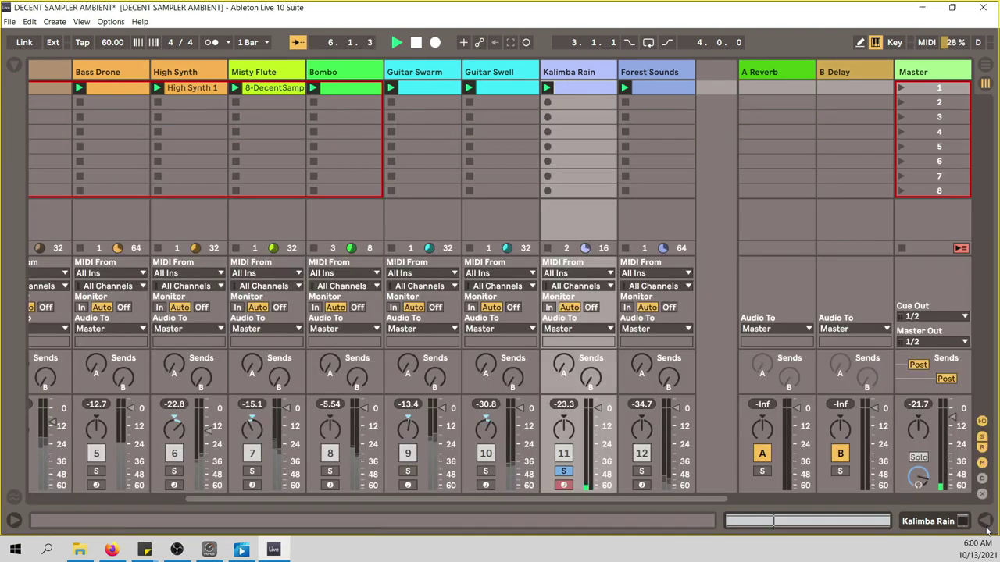
left_click(567, 471)
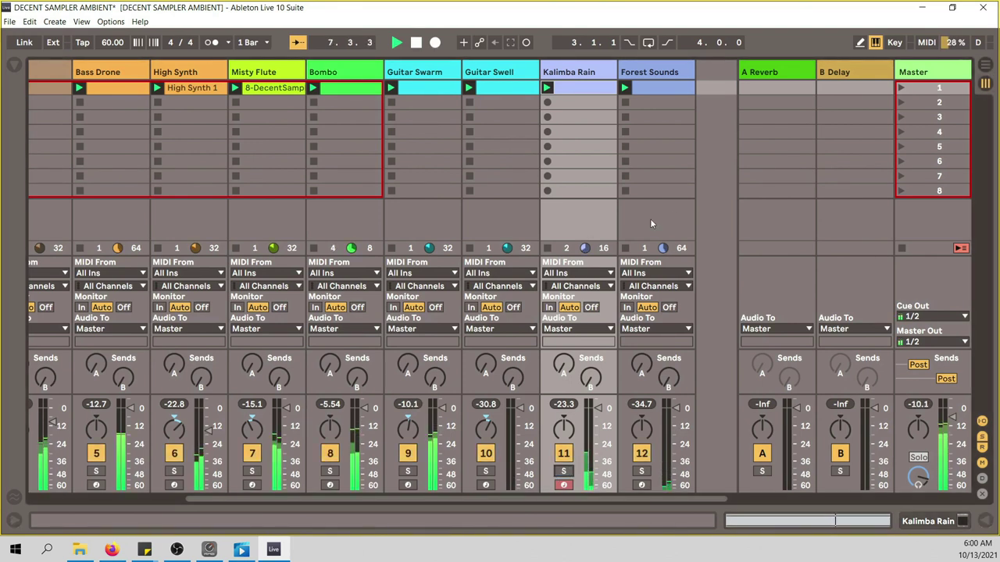
Solo the Forest Sounds track, examine its DecentSampler Into the Forest instrument and close the plug-in window
left_click(641, 471)
double_click(637, 74)
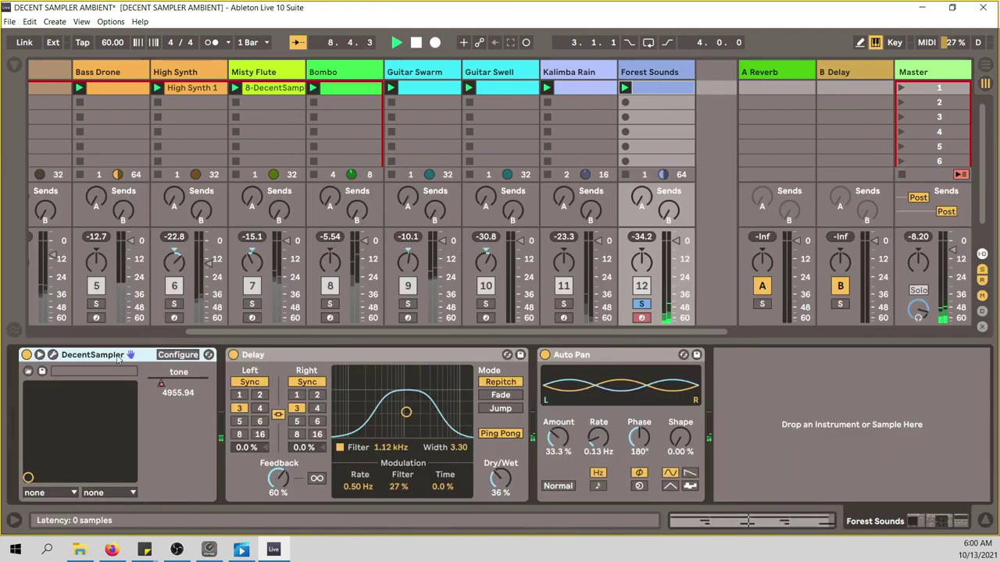
left_click(52, 354)
left_click_drag(312, 226, 355, 133)
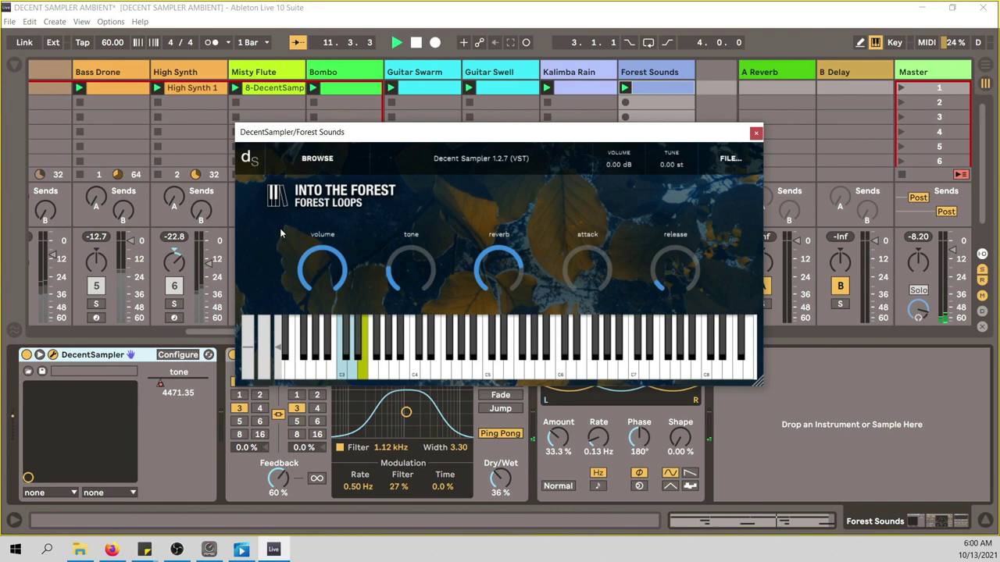
left_click(594, 319)
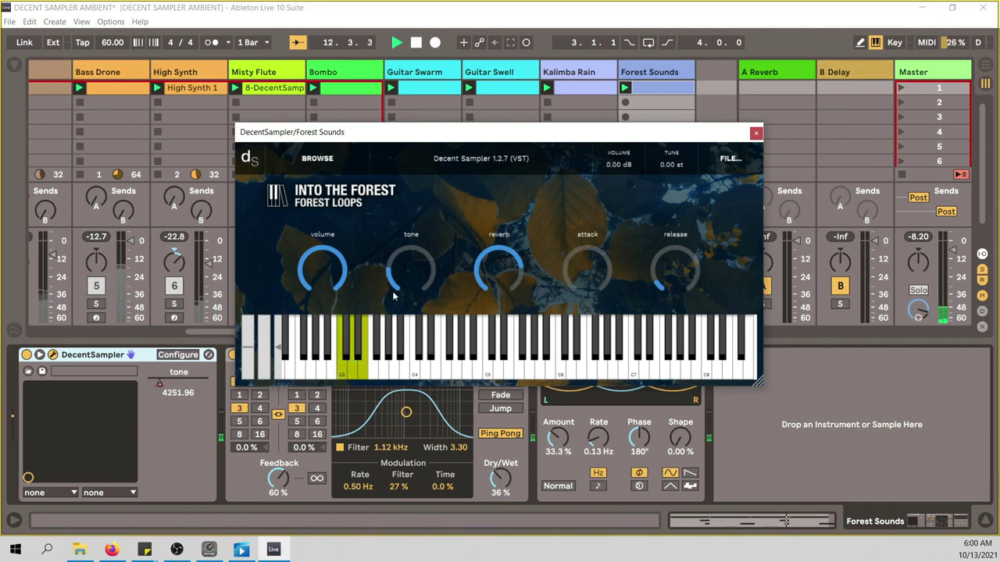
left_click(395, 323)
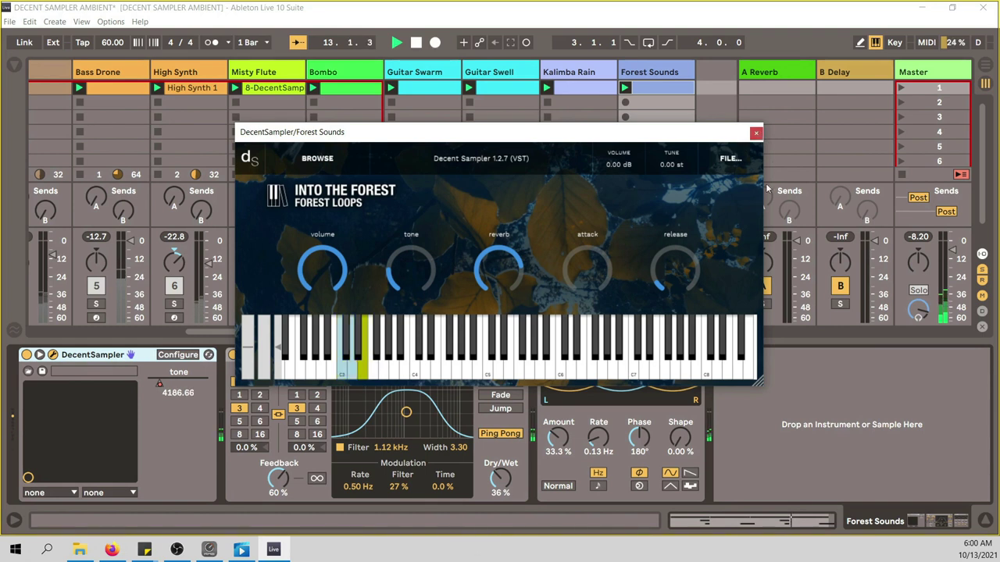
left_click(756, 134)
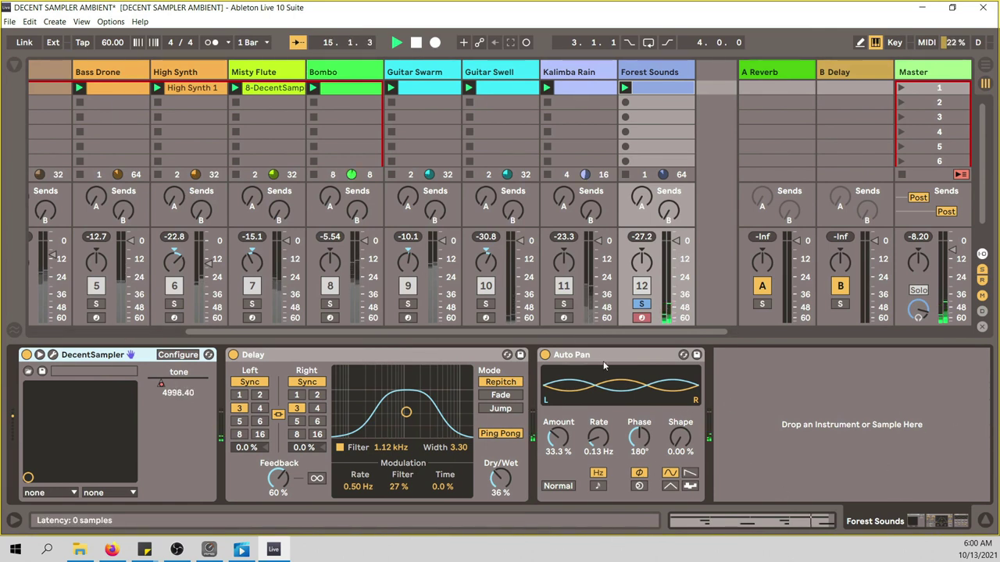
Look through the Audio Effects in the browser, and examine the Forest Sounds clip's tone automation alongside the track's devices
left_click(14, 67)
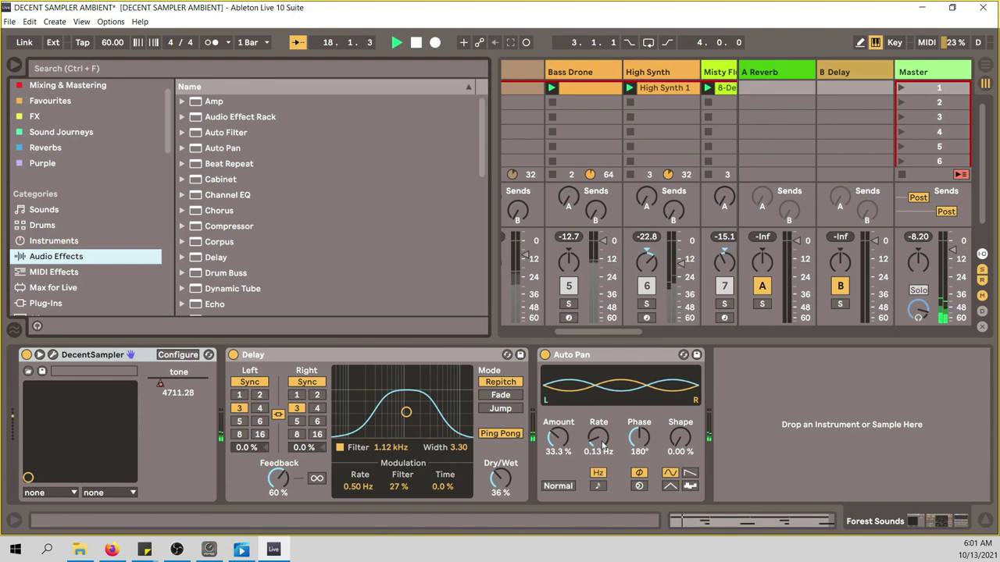
left_click(14, 68)
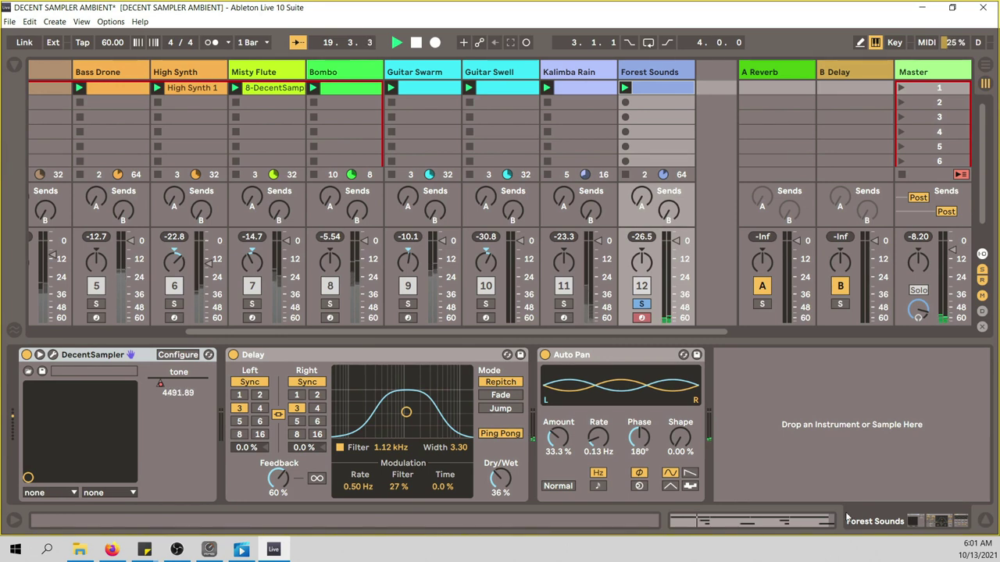
double_click(656, 86)
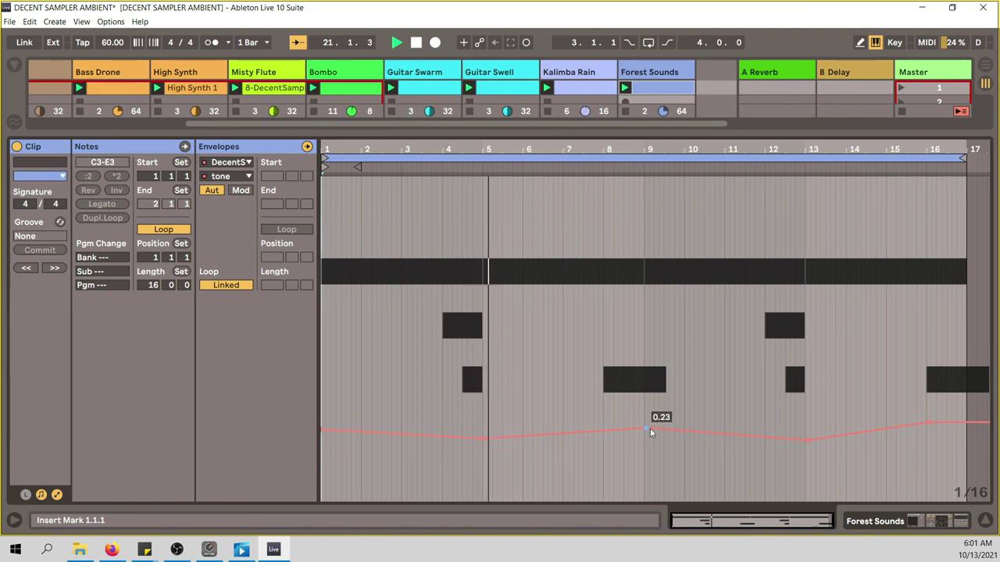
double_click(686, 74)
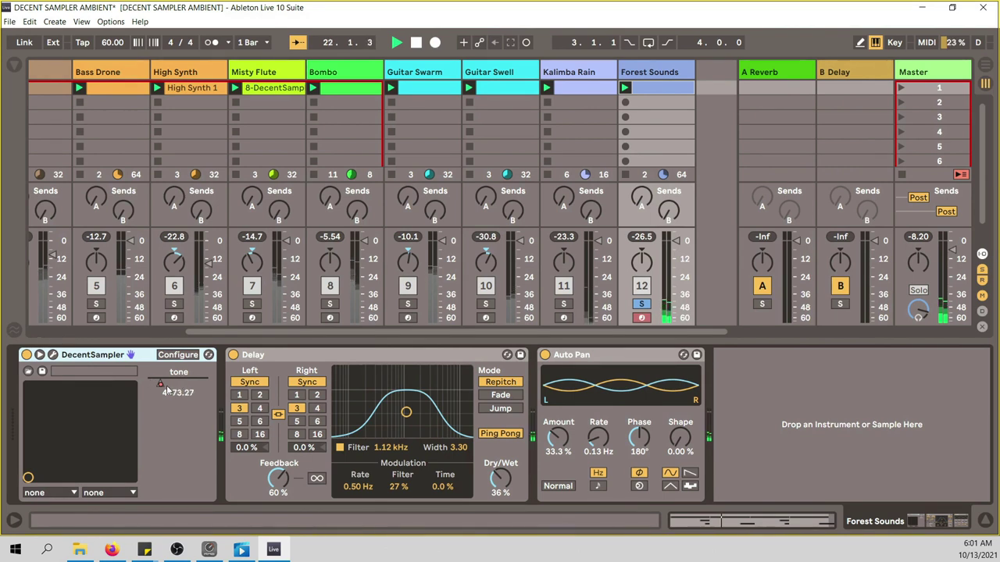
double_click(683, 90)
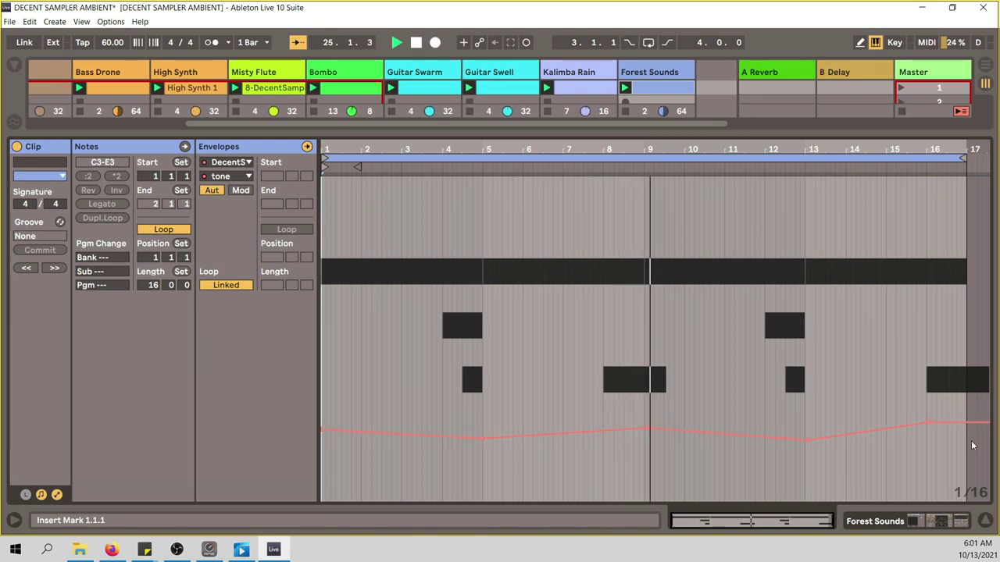
left_click(986, 523)
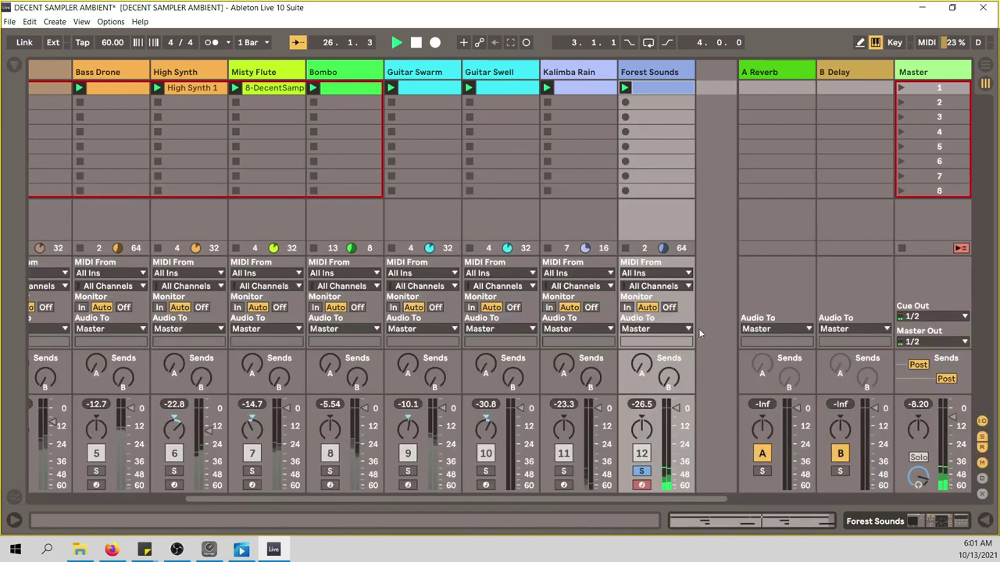
Configure the Forest Sounds DecentSampler to expose its reverb parameter with a value of 0.72, and close the plug-in window
double_click(649, 75)
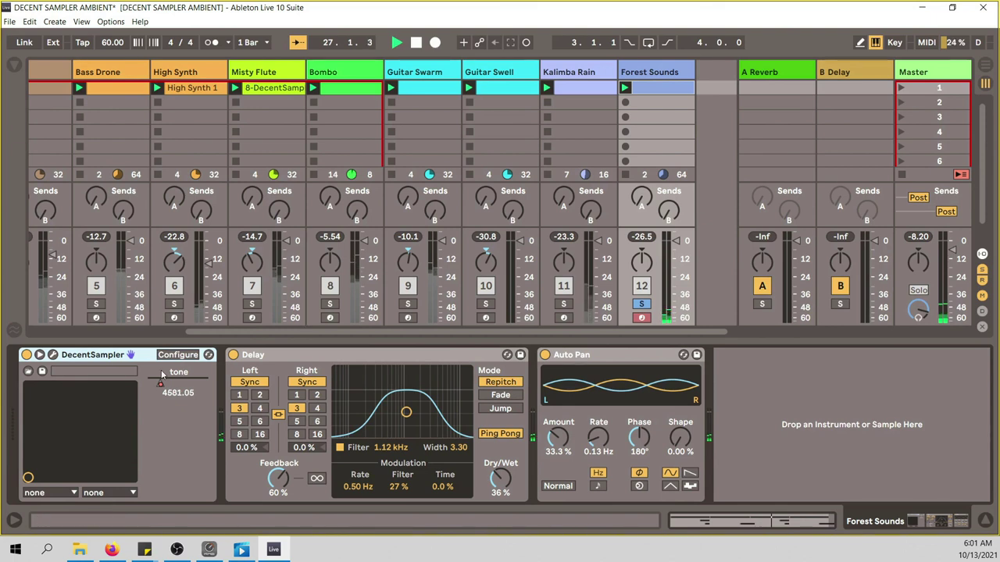
left_click(179, 355)
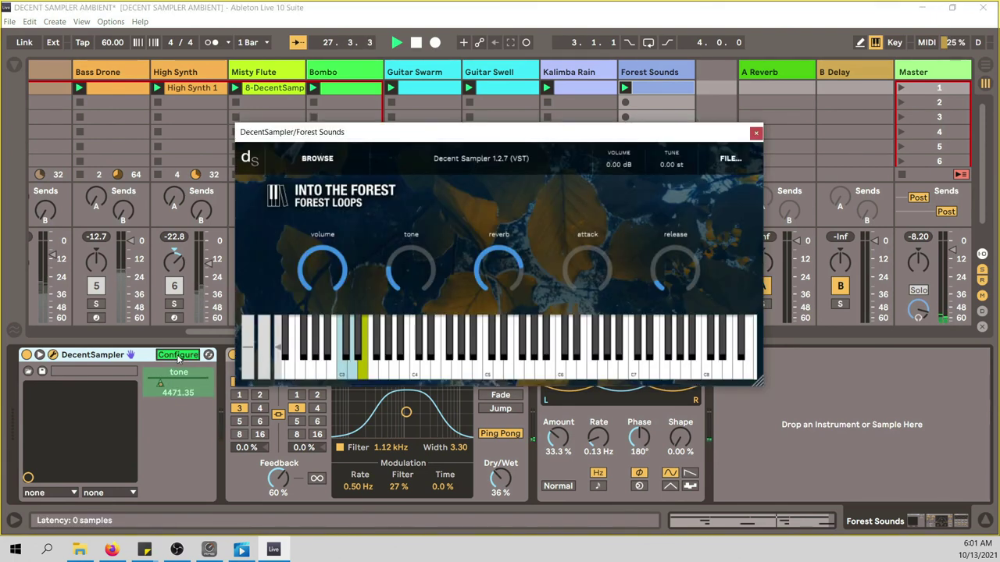
mouse_move(506, 258)
left_mouse_down()
mouse_move(508, 276)
mouse_move(505, 268)
left_mouse_up()
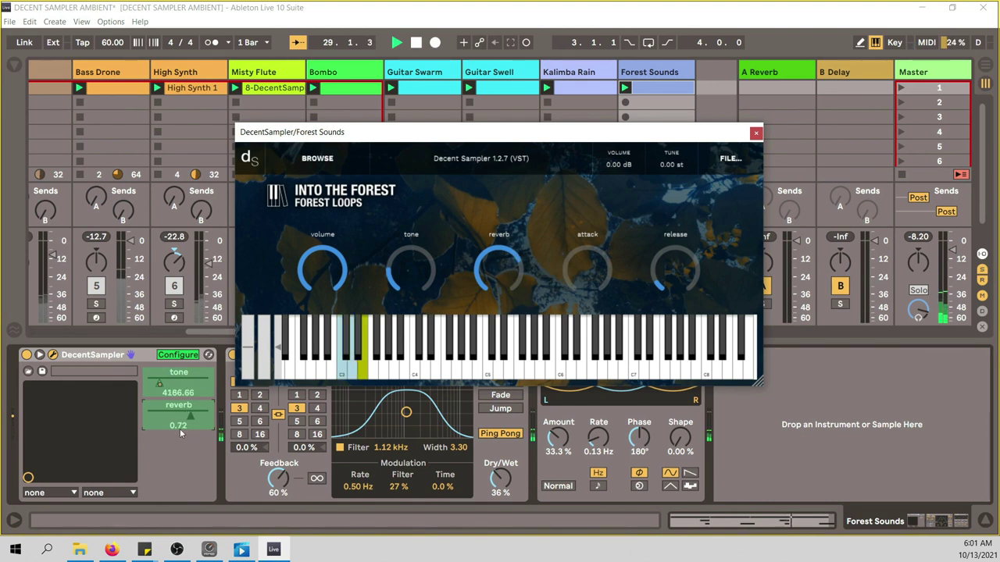
left_click(180, 355)
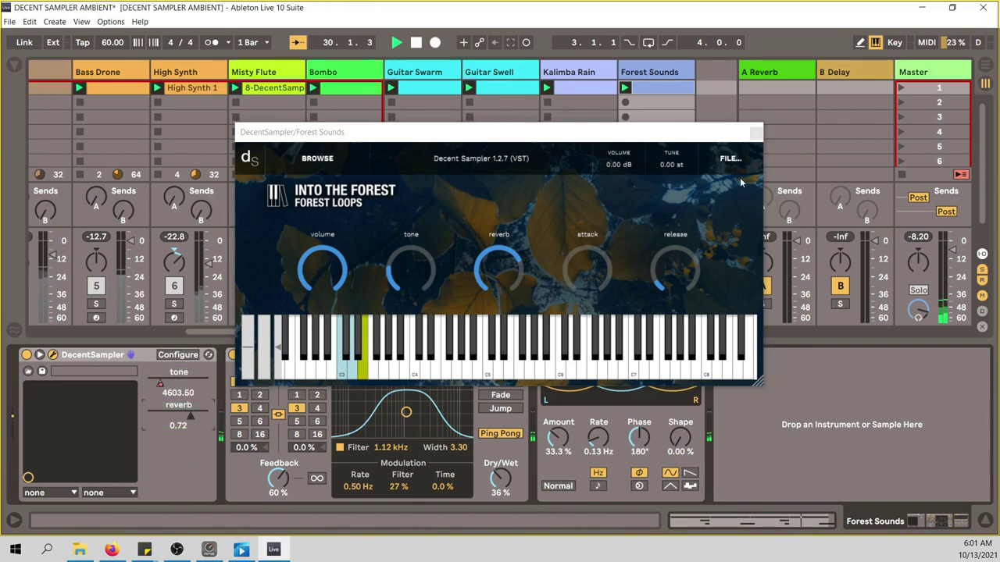
left_click(755, 133)
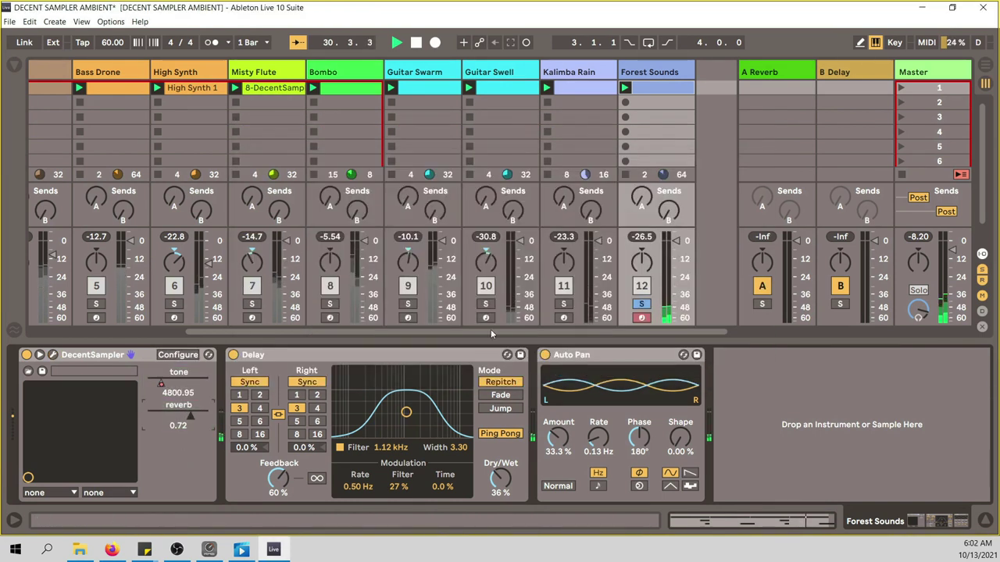
Show the DecentSampler reverb envelope in the Forest Sounds clip
double_click(676, 85)
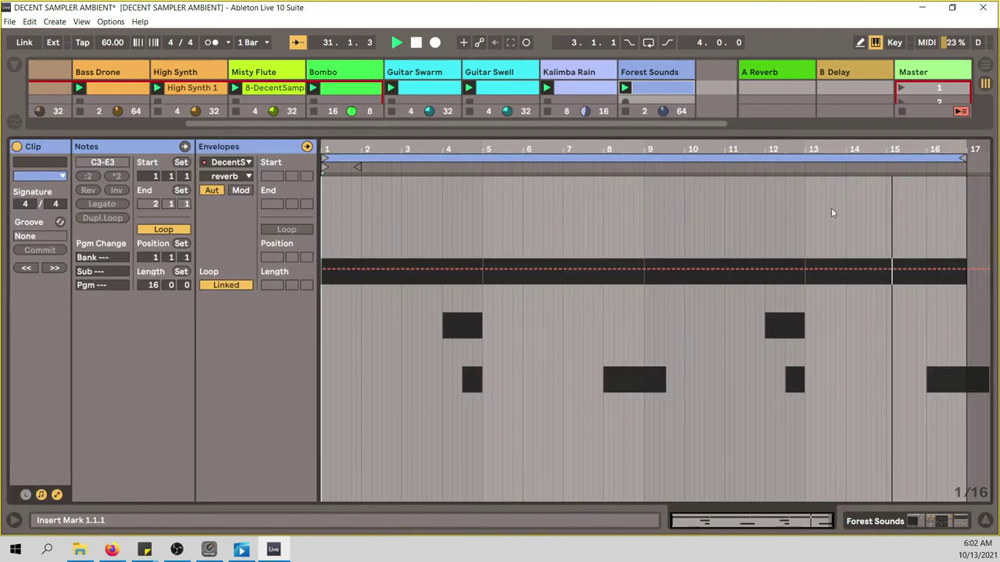
left_click(248, 164)
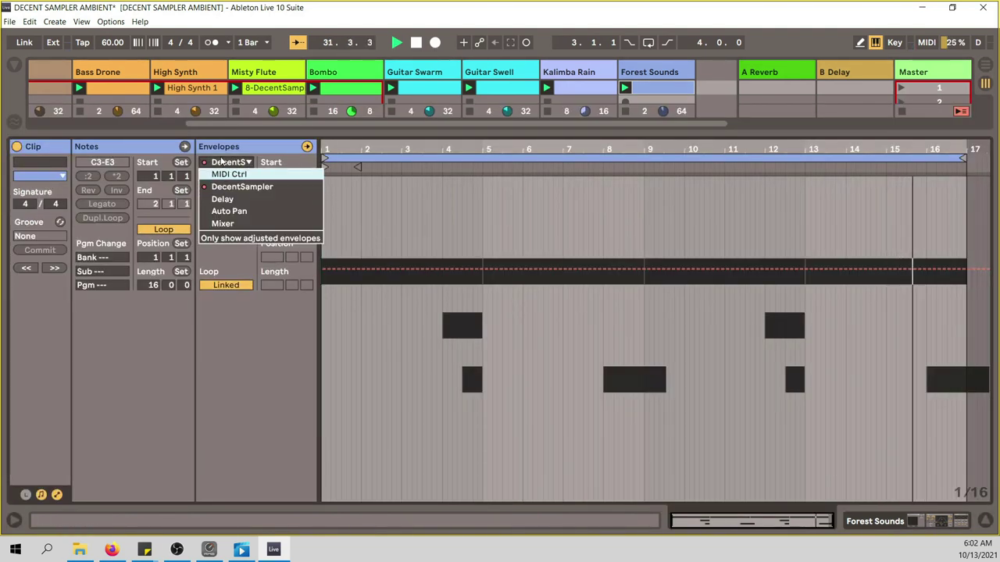
left_click(238, 186)
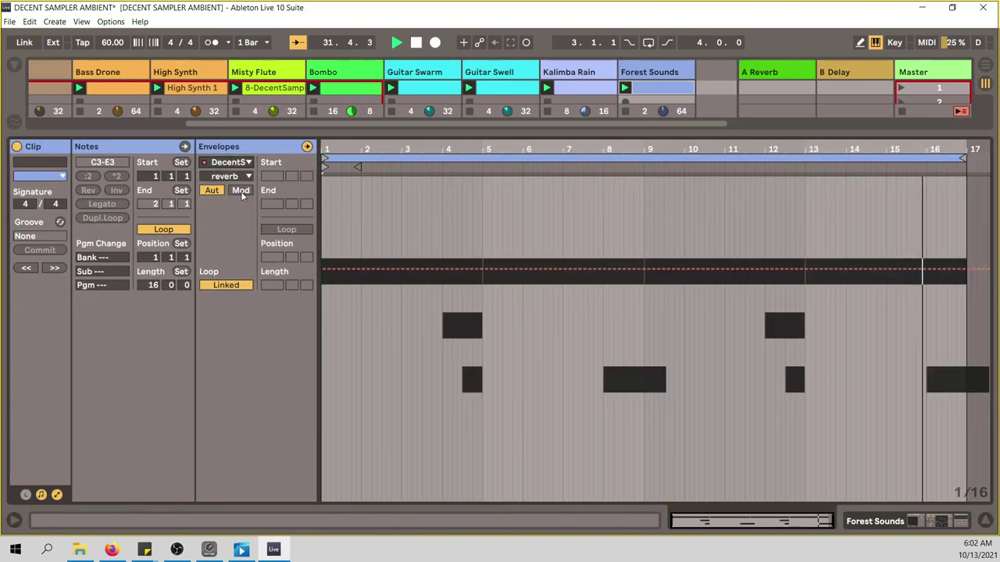
Toggle the Forest Sounds clip's Envelopes box off and on to demonstrate it, leaving it shown
left_click(57, 495)
left_click(57, 495)
left_click(58, 497)
left_click(57, 495)
left_click(57, 495)
left_click(57, 495)
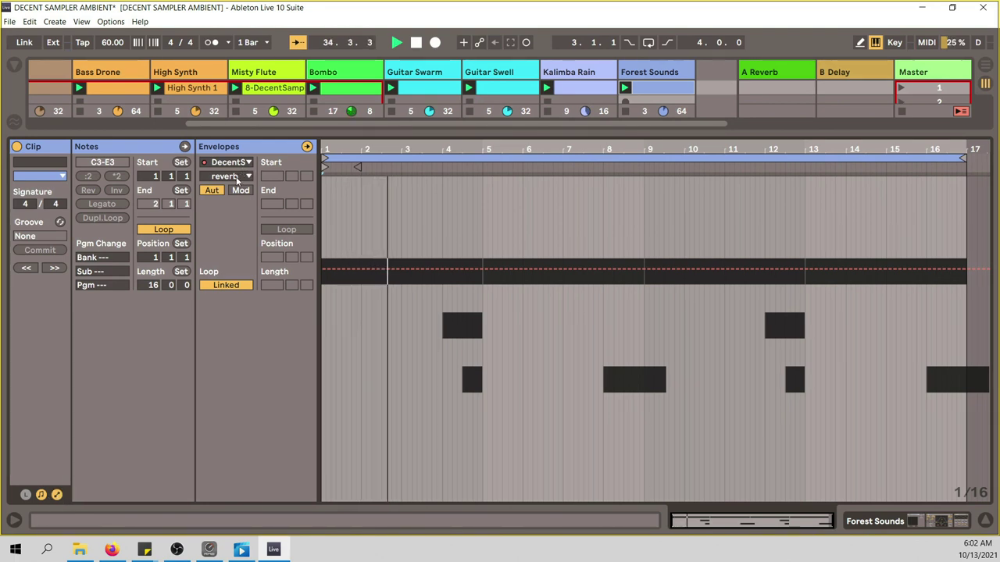
Add breakpoints to the Forest Sounds reverb envelope near bars 5, 9 and 13
left_click(482, 268)
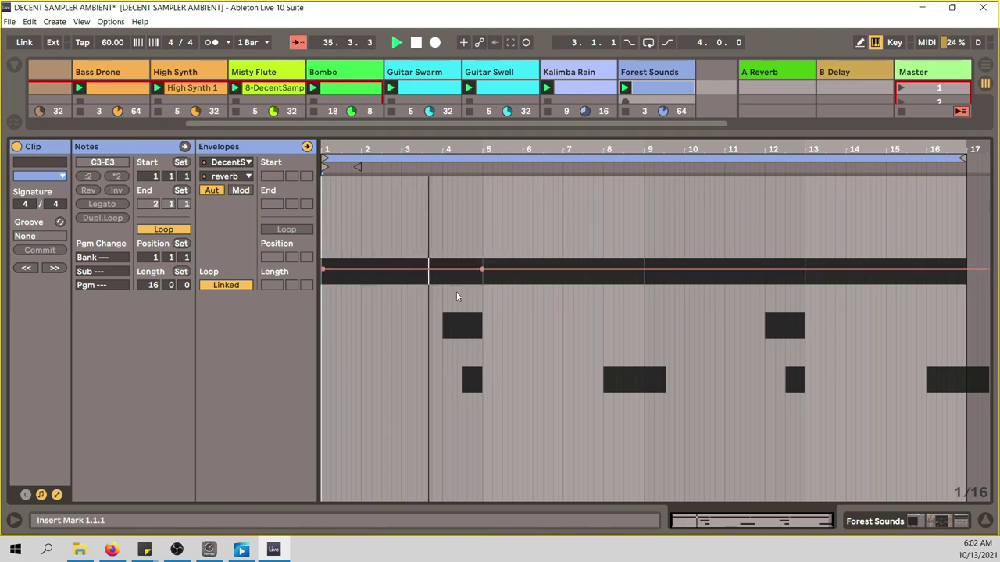
left_click(642, 269)
left_click(807, 269)
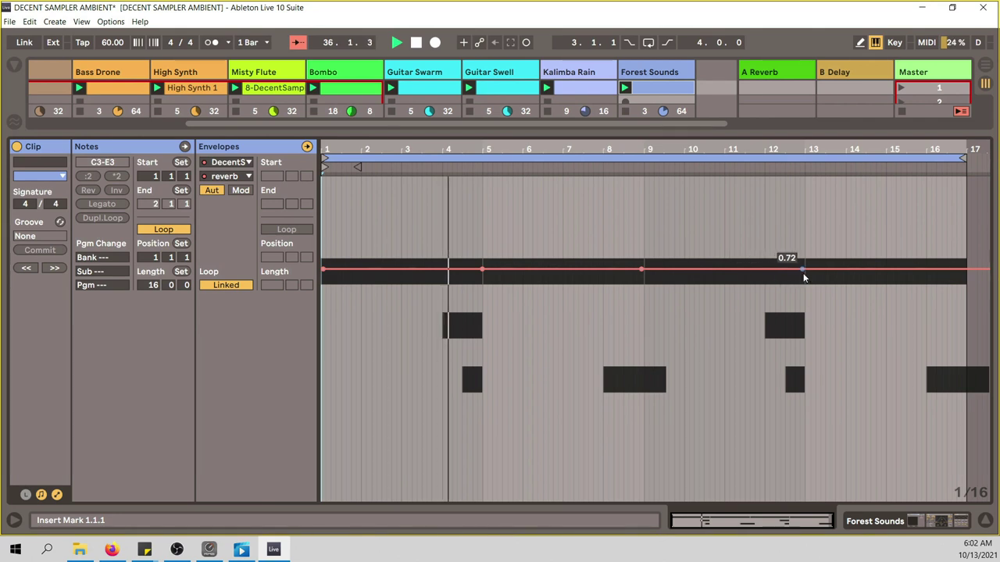
Shape the reverb envelope by lowering bar 5, raising bar 9, dipping to 0.60 at bar 13 and ending at 0.75 near bar 17
left_click_drag(482, 270, 482, 283)
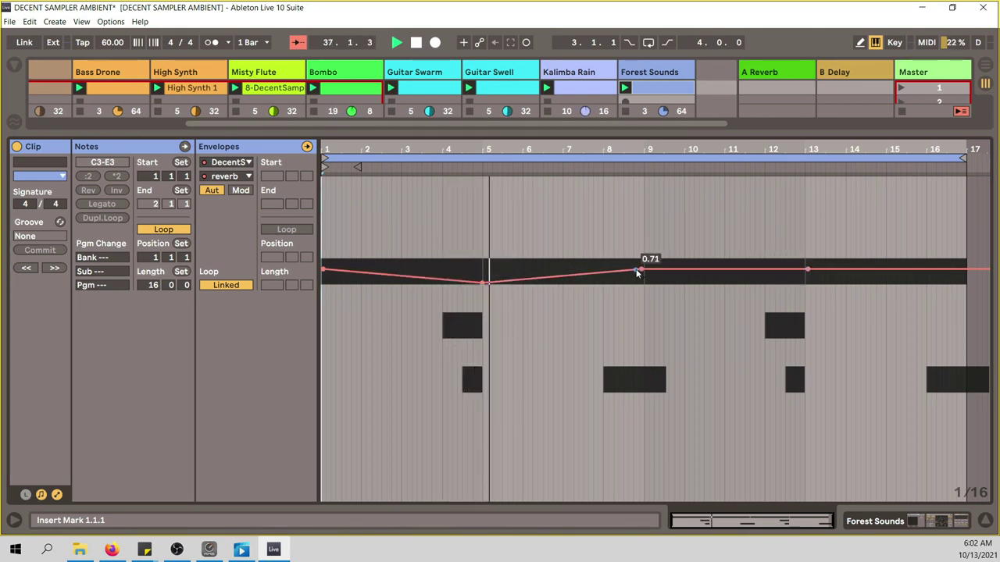
left_click_drag(642, 270, 643, 258)
left_click_drag(807, 270, 807, 305)
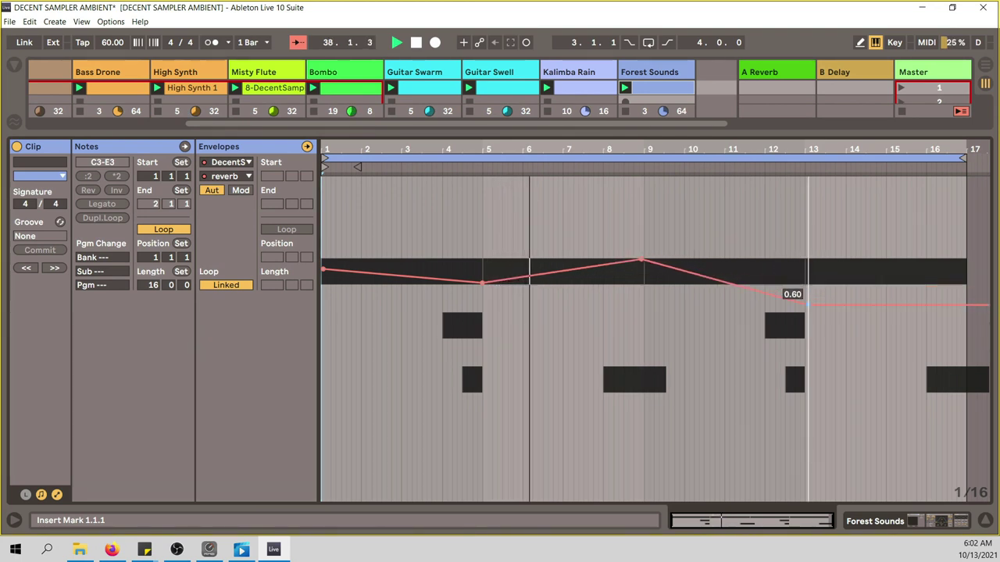
left_click_drag(969, 305, 966, 257)
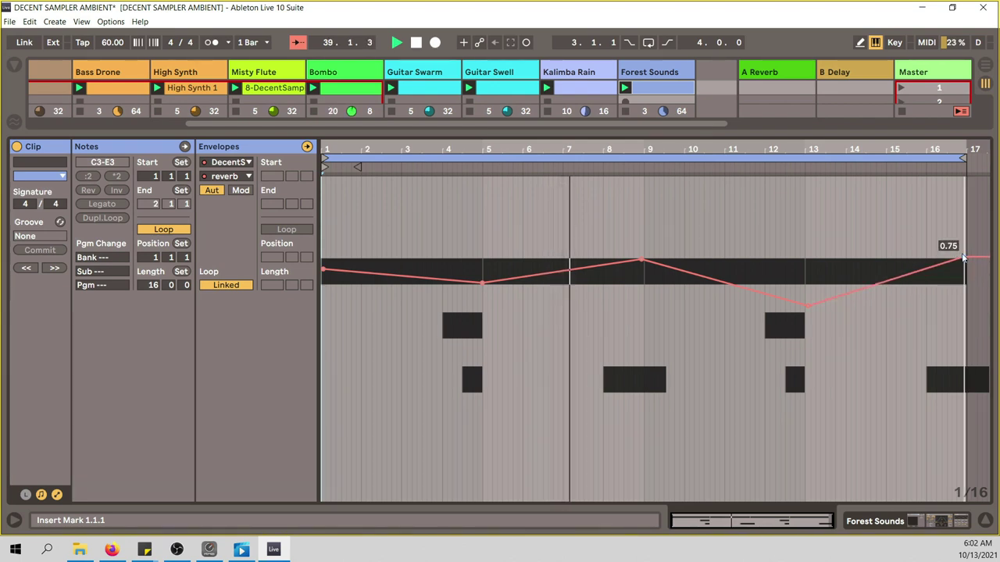
Show the Forest Sounds track's devices and examine its DecentSampler instrument window, closing it when done
left_click(664, 71)
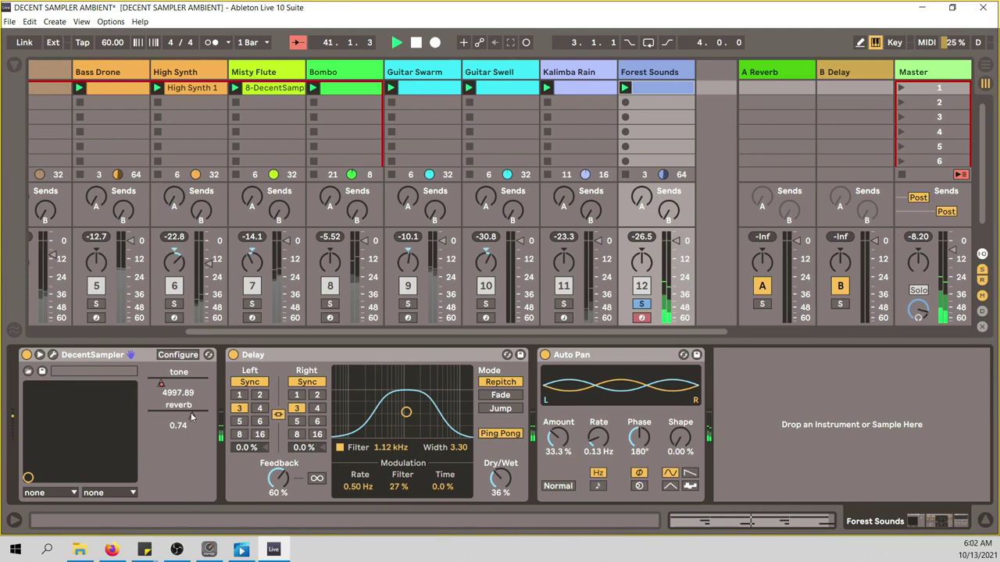
left_click(54, 366)
left_click(52, 356)
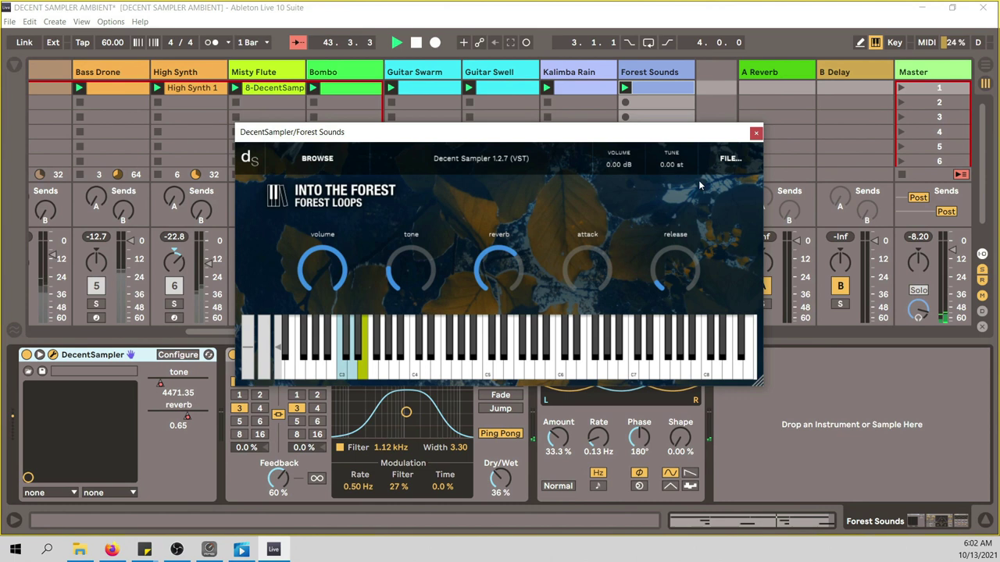
left_click(755, 133)
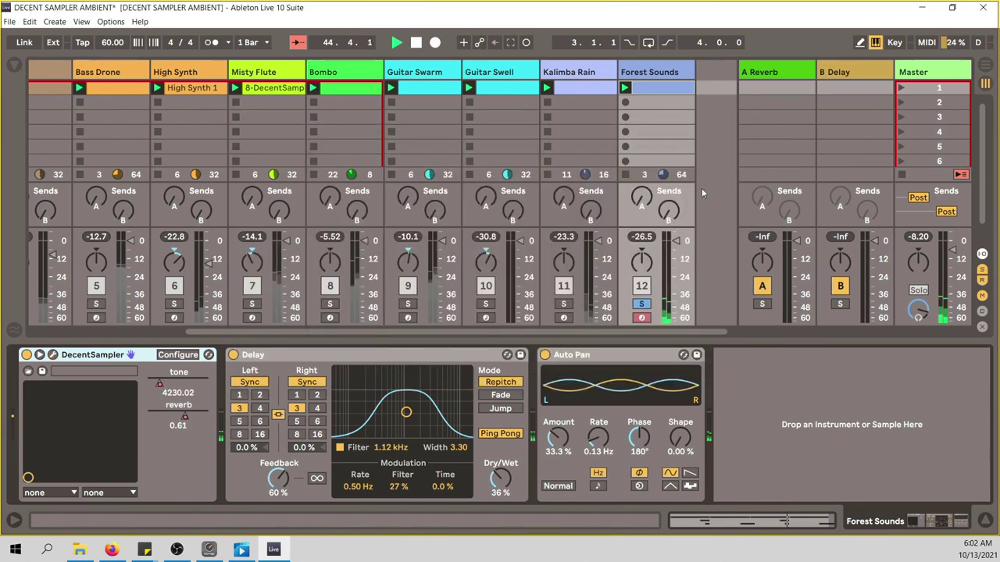
Unsolo the Forest Sounds track, review the full mix across all tracks, and stop playback
left_click(641, 304)
left_click_drag(651, 330, 246, 338)
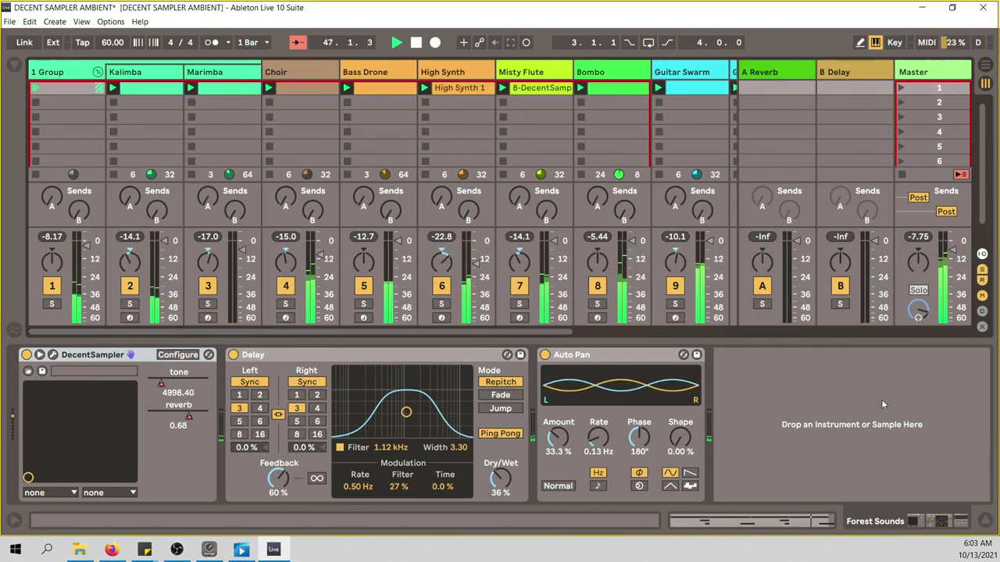
left_click_drag(460, 332, 637, 348)
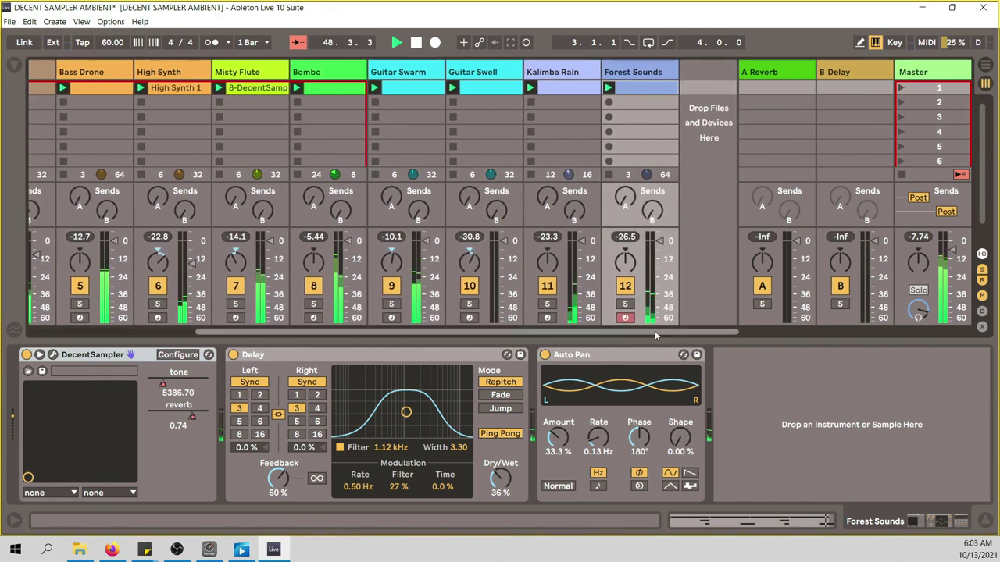
left_click_drag(654, 331, 677, 325)
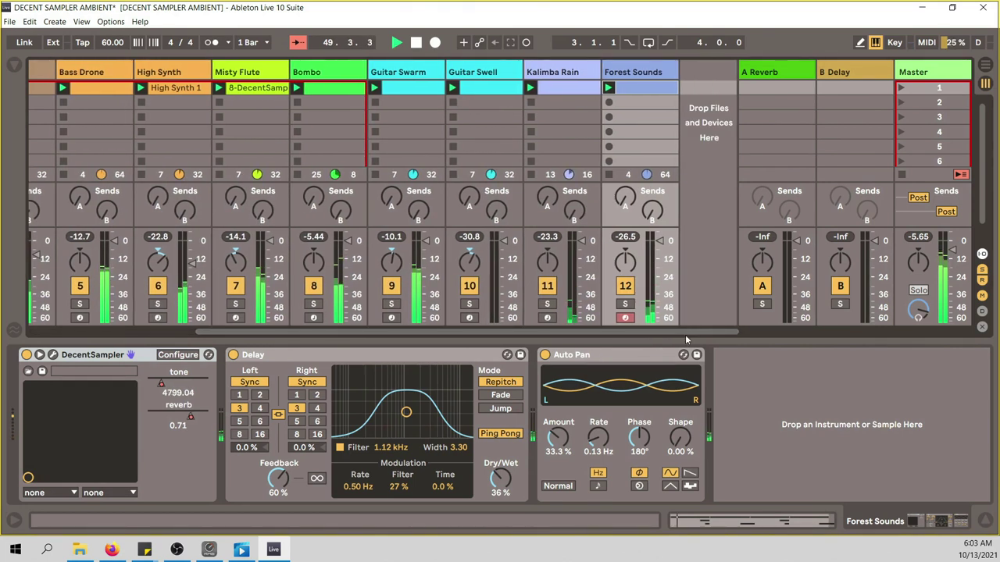
left_click_drag(688, 330, 515, 343)
left_click_drag(515, 343, 670, 334)
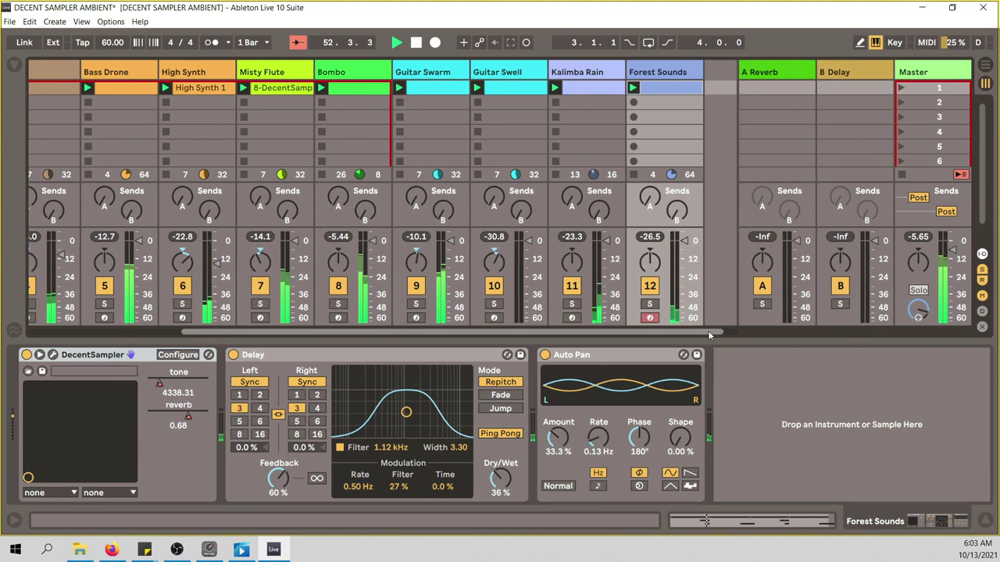
left_click_drag(717, 328, 554, 331)
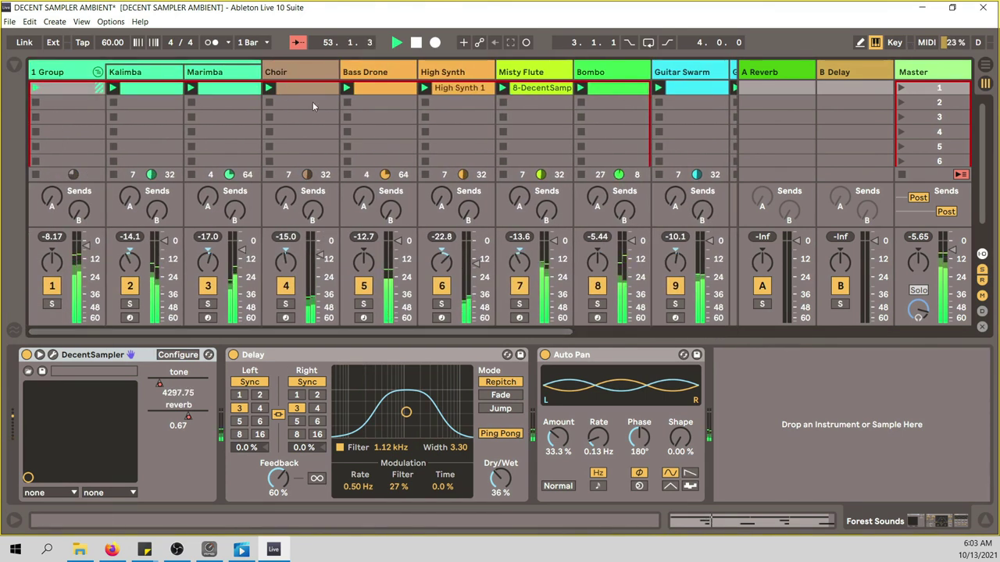
left_click(416, 43)
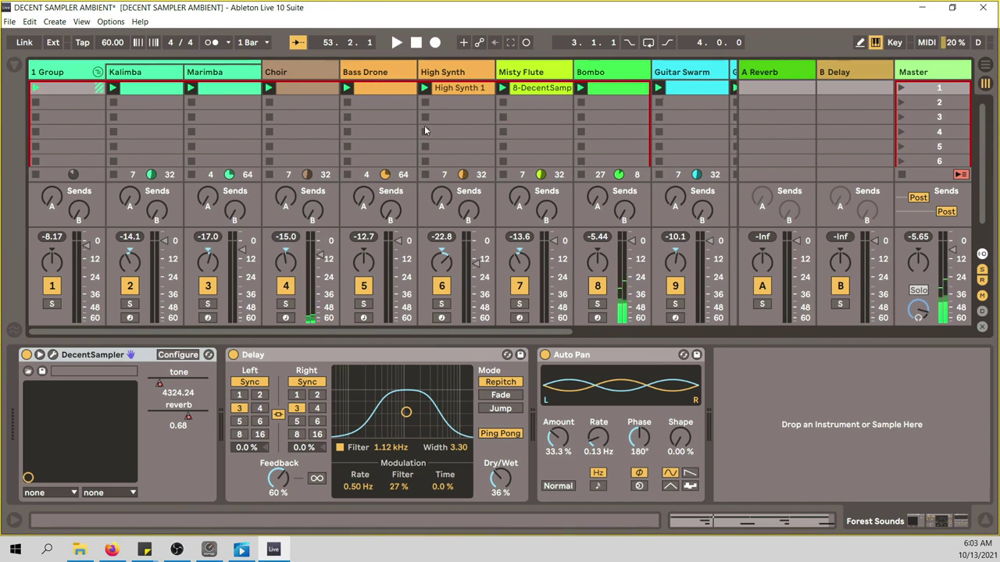
Examine the Bass Drone clip's note and envelope and return to the full mixer view
double_click(396, 92)
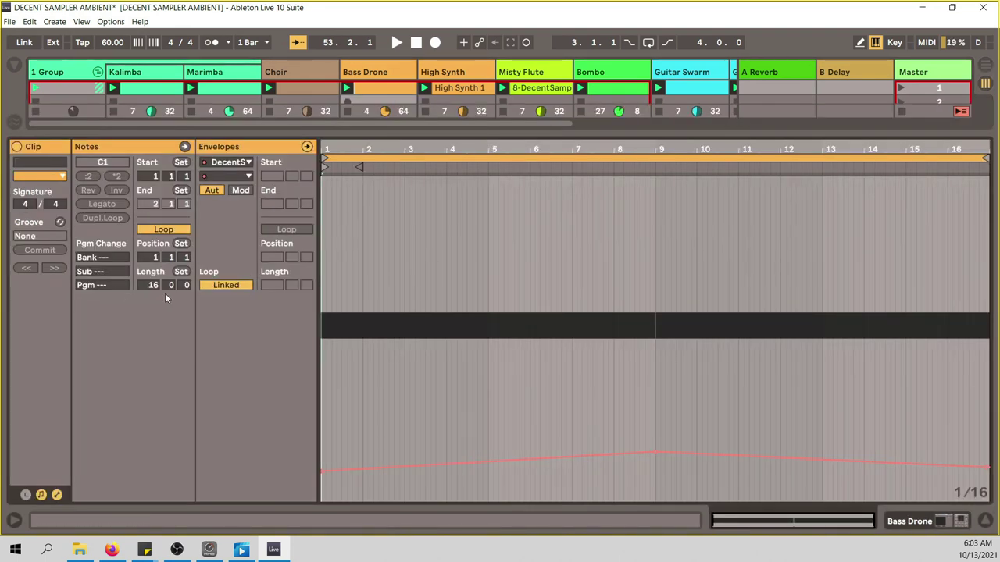
left_click(986, 520)
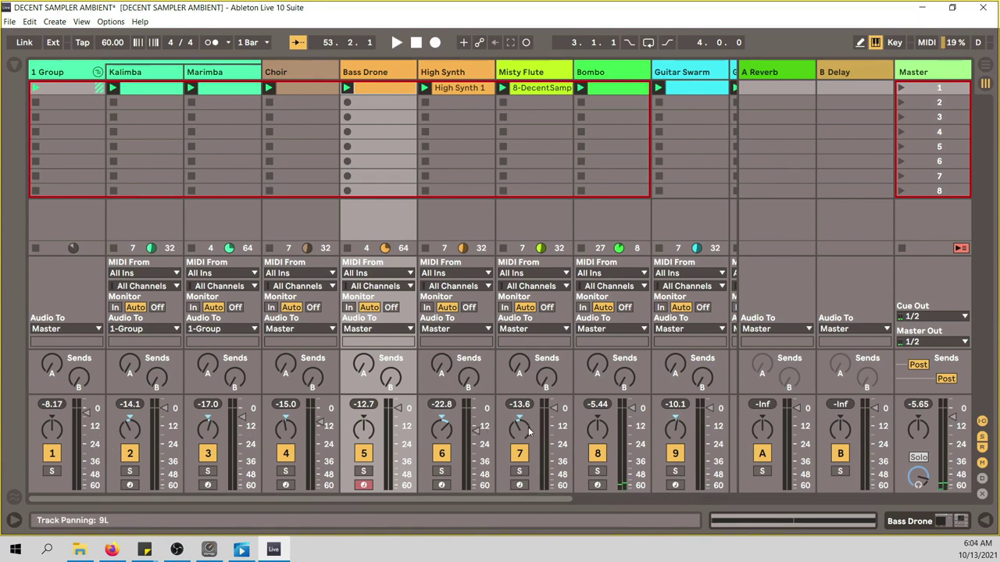
mouse_move(530, 497)
left_mouse_down()
mouse_move(702, 498)
mouse_move(535, 498)
left_mouse_up()
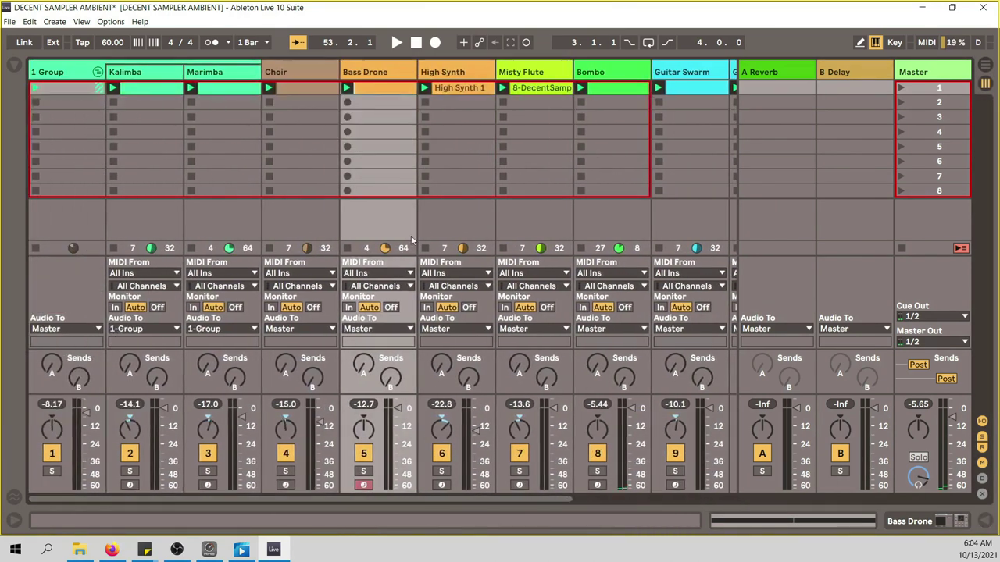
Examine the 1 Group track's effects chain and return to the mixer
double_click(85, 73)
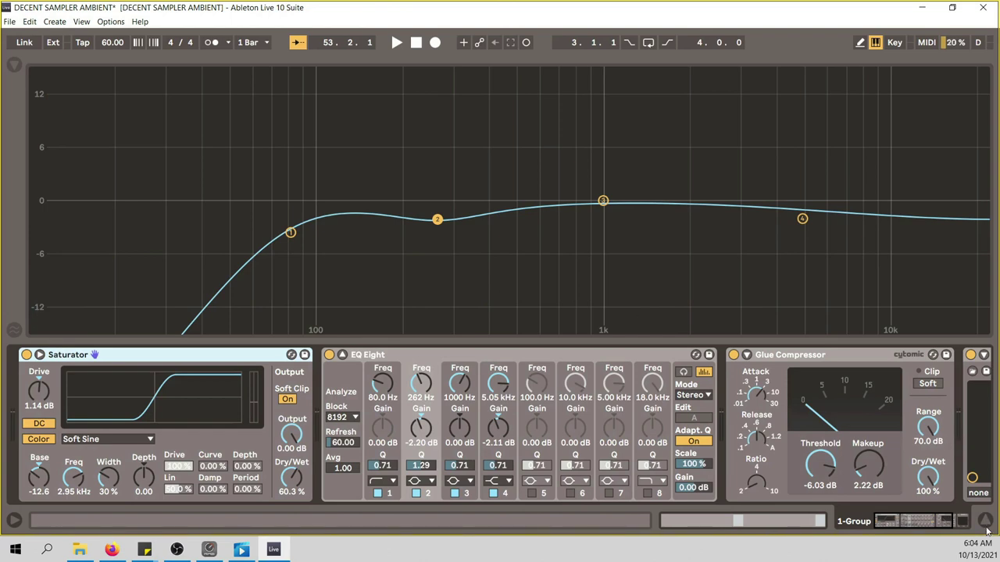
left_click(986, 523)
left_click(69, 73)
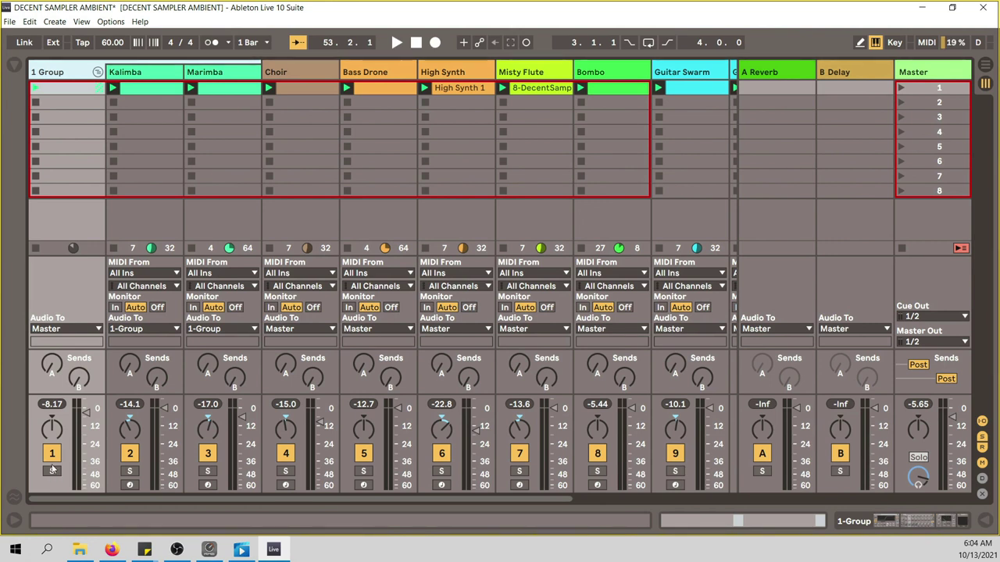
Start playback and solo the 1 Group track
key("space")
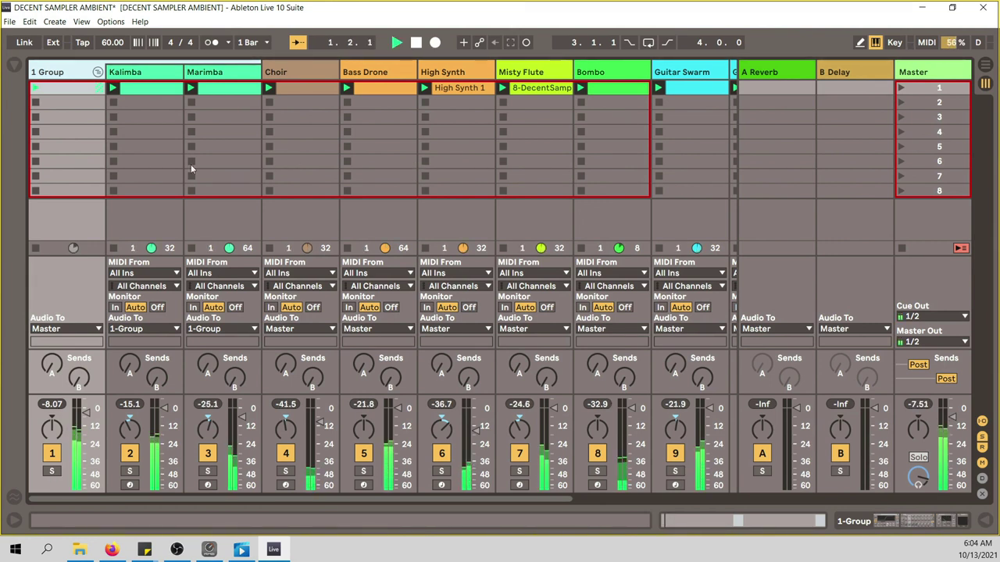
left_click(986, 523)
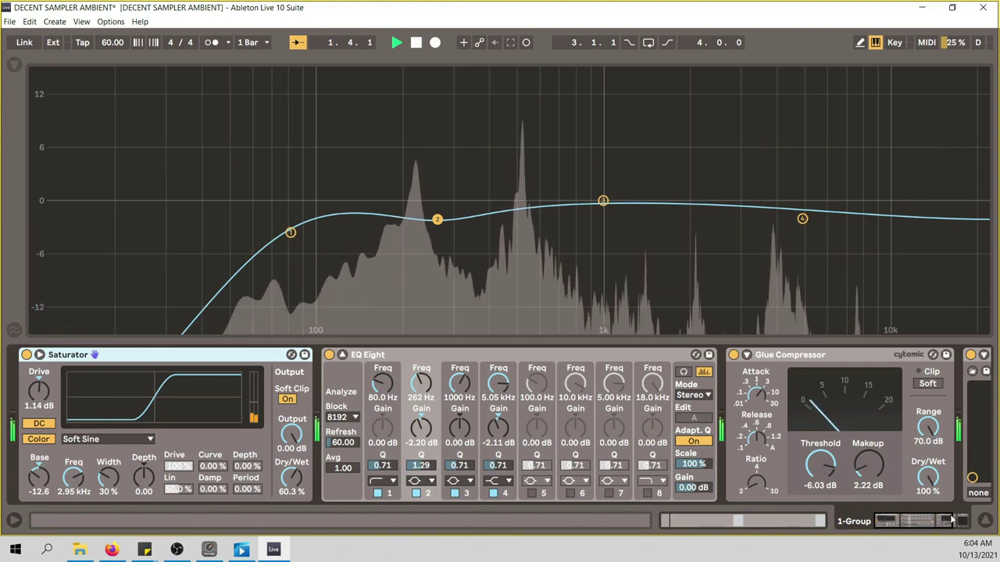
left_click(986, 522)
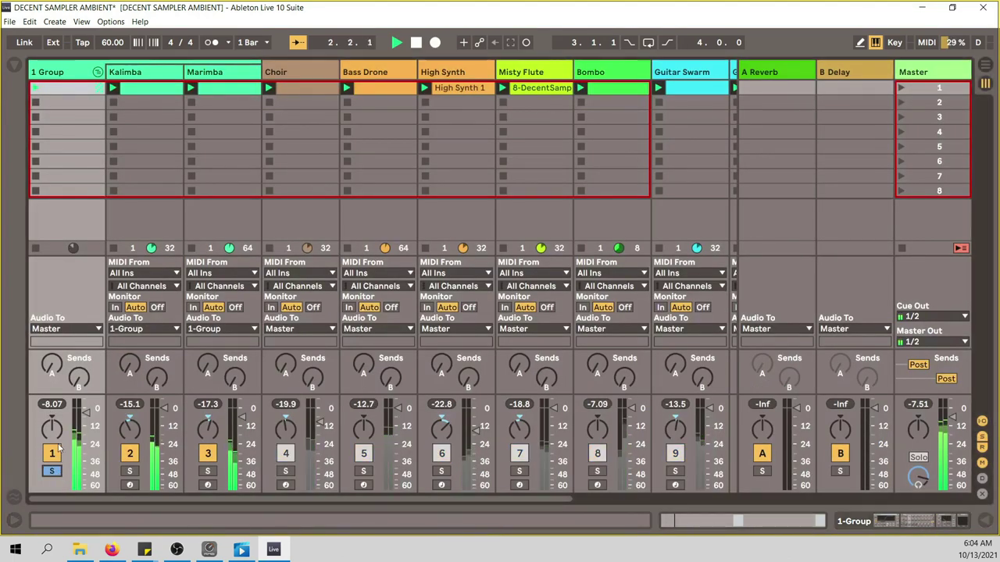
Select the grouped Kalimba and Marimba tracks in turn to point them out
left_click(175, 71)
left_click(216, 73)
key("Left")
left_click(216, 73)
key("Left")
left_click(216, 73)
left_click(161, 75)
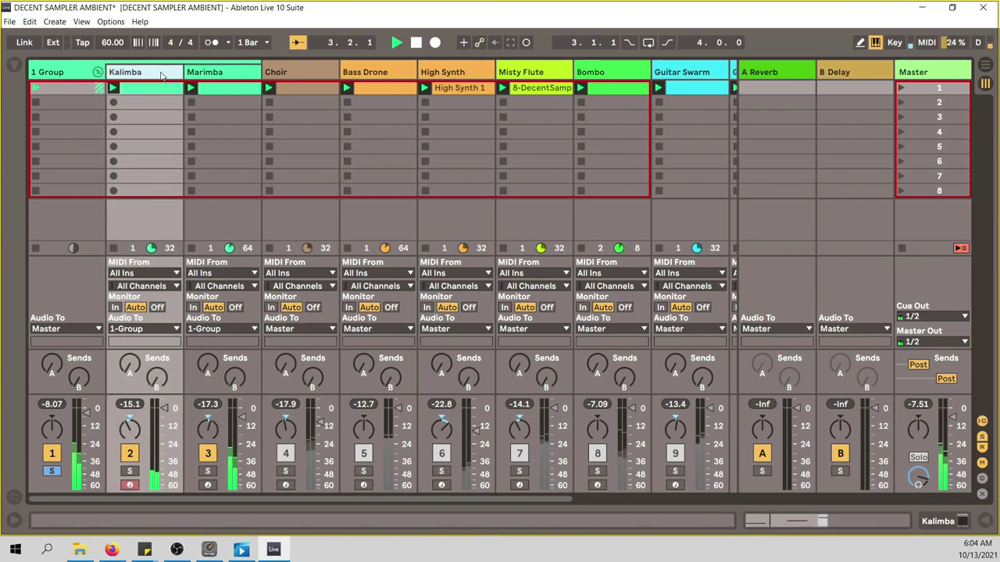
Show the 1 Group effects chain and examine its EQ Eight curve and Saturator settings
left_click(35, 72)
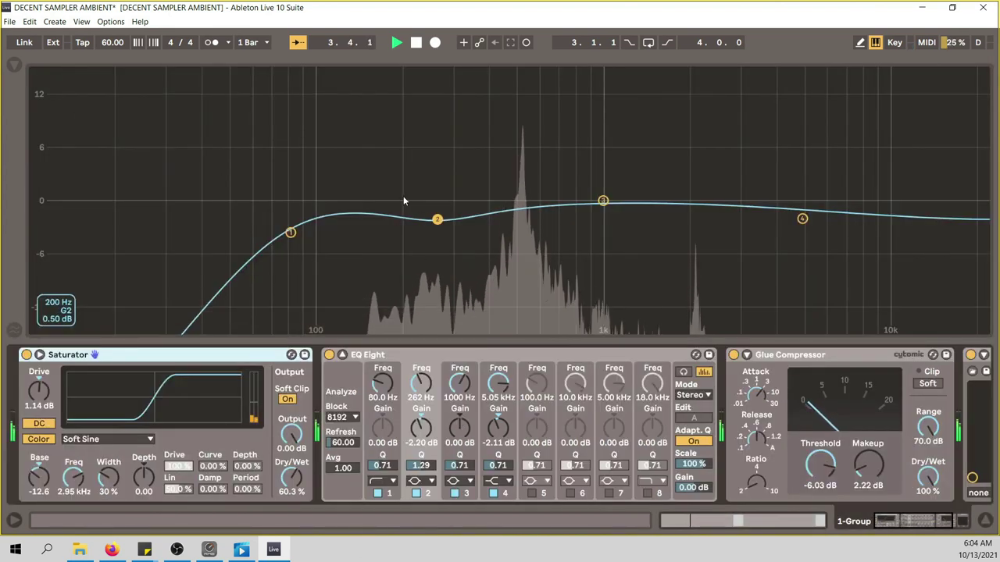
key("ctrl+s")
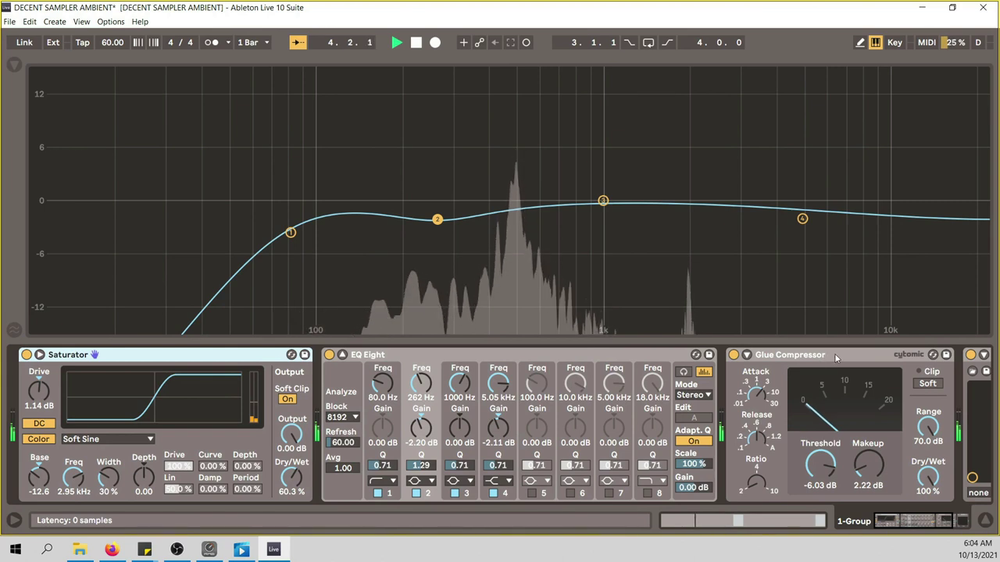
left_click(786, 236)
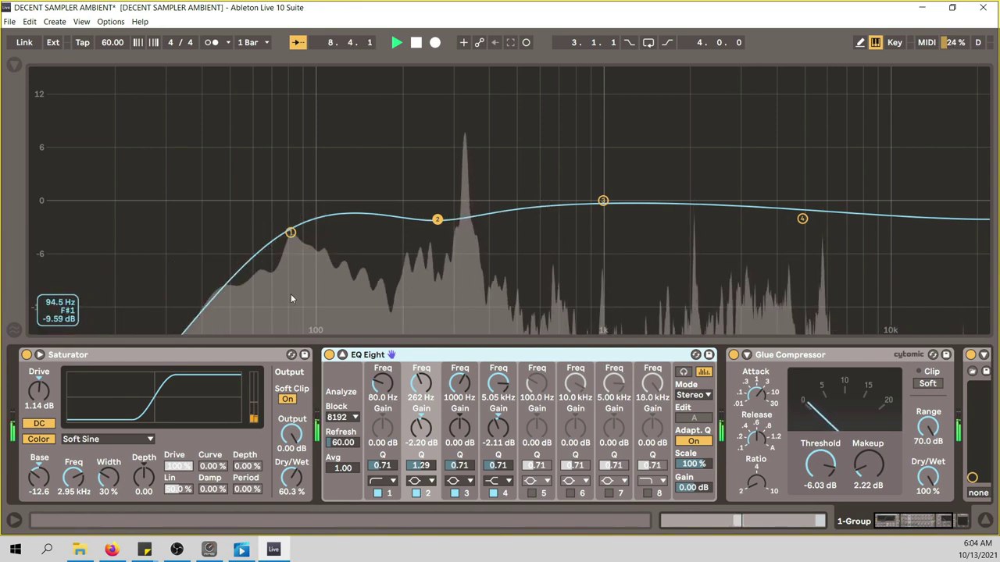
left_click(119, 349)
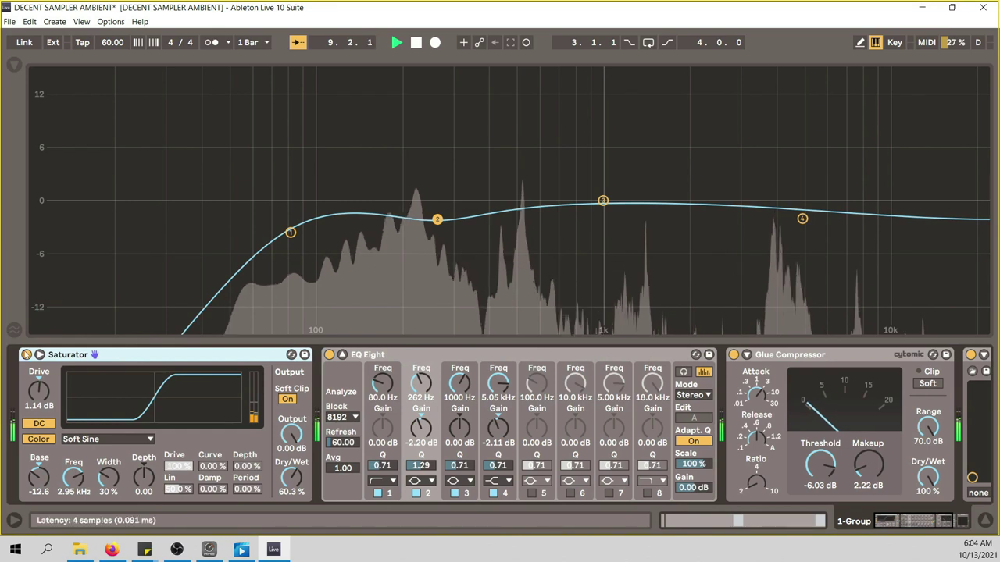
Compare the group's sound with the Saturator bypassed and active, leaving it on
left_click(26, 356)
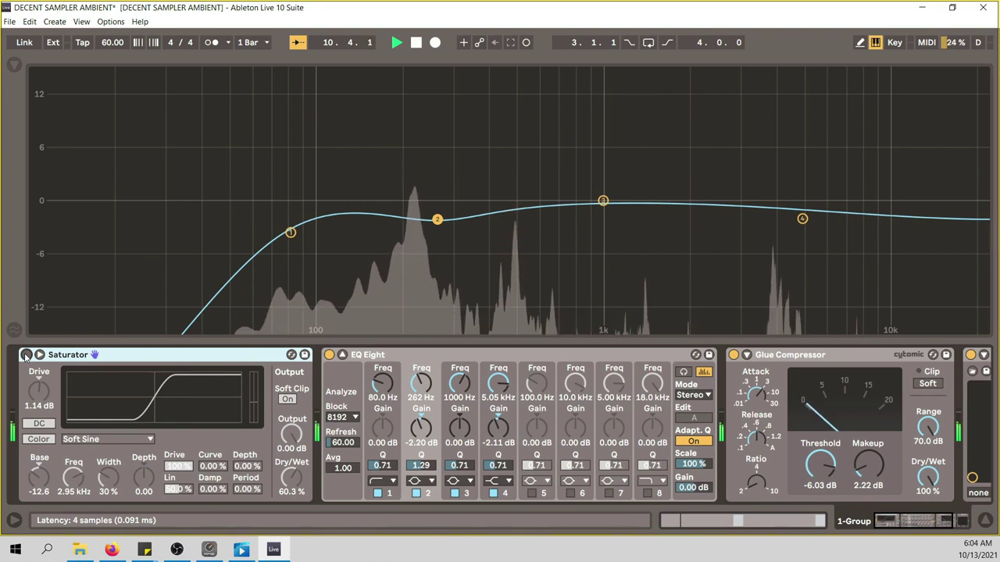
left_click(26, 355)
left_click(26, 356)
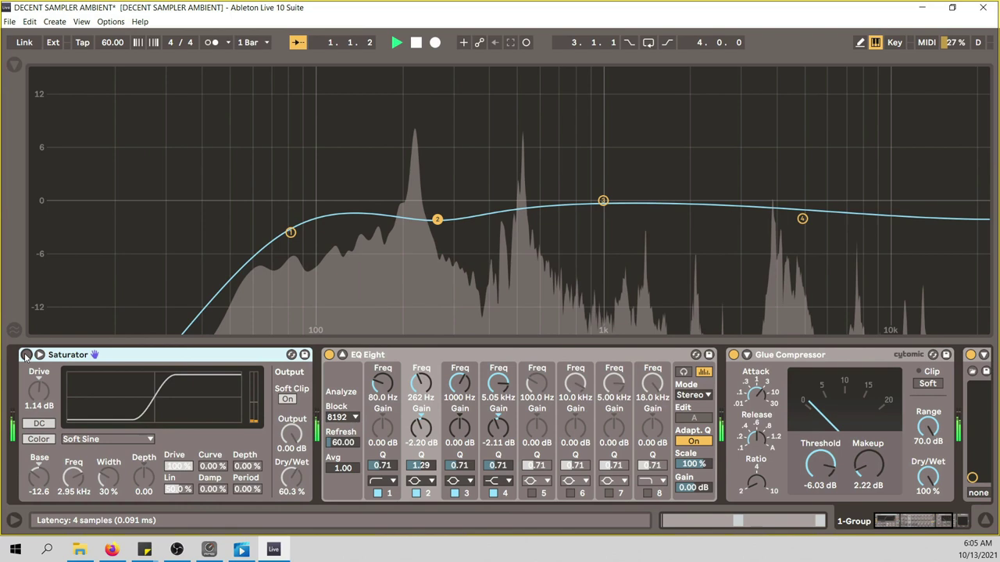
left_click(26, 355)
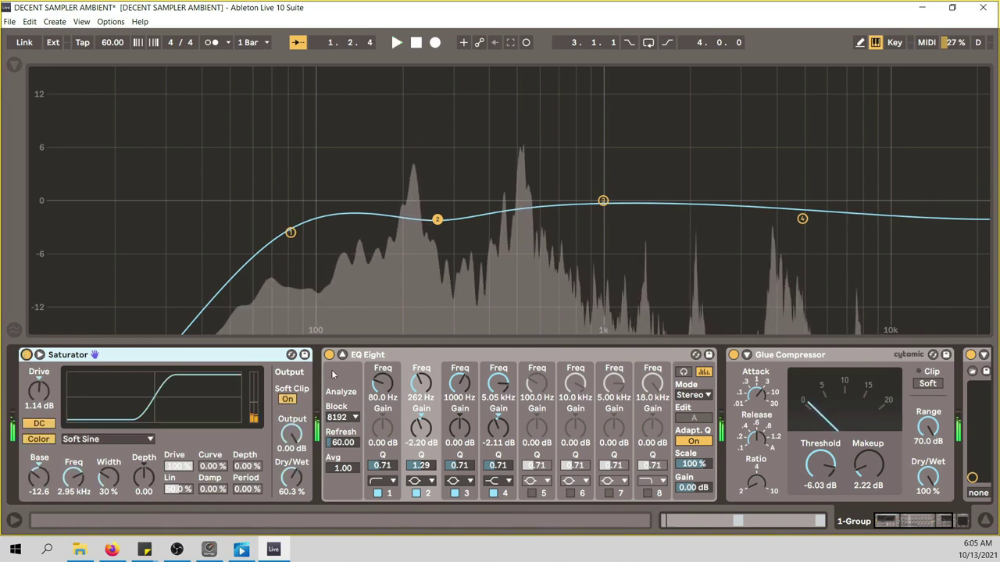
Examine the Noiiz Filter plug-in window at the end of the 1 Group chain and close it
left_click(962, 513)
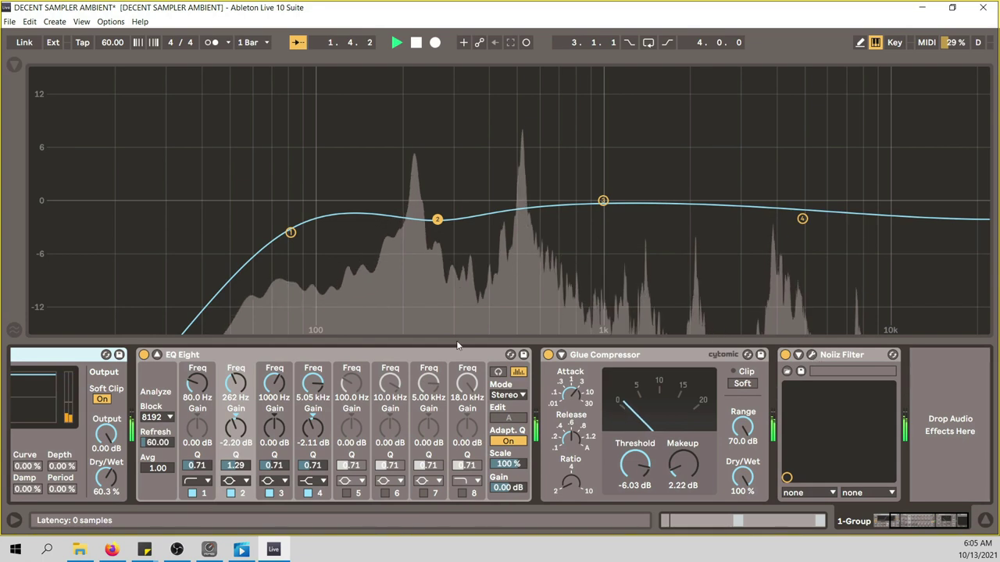
key("ctrl+alt+p")
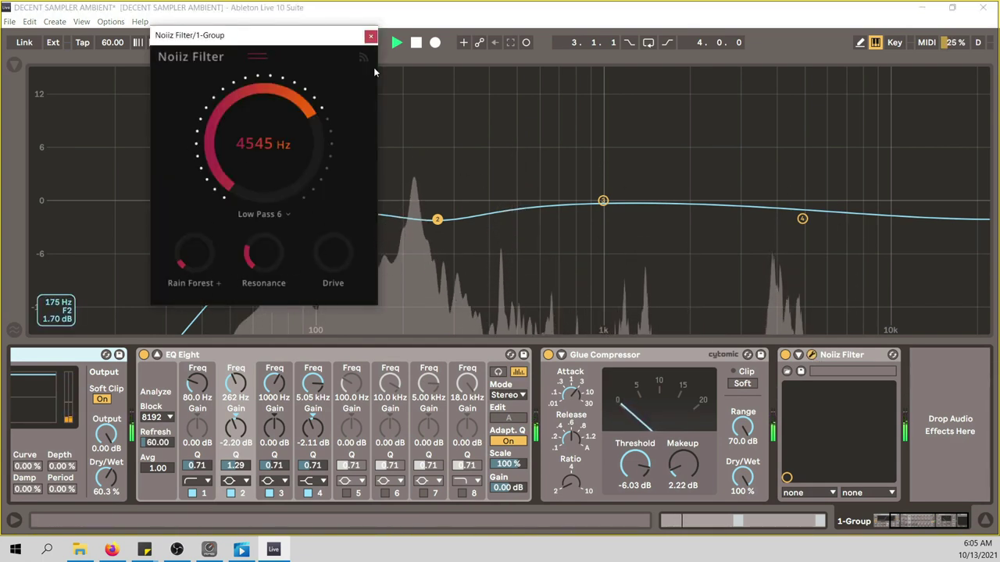
left_click(370, 37)
Unsolo the 1 Group track, then solo Bass Drone with its device chain shown
left_click(984, 519)
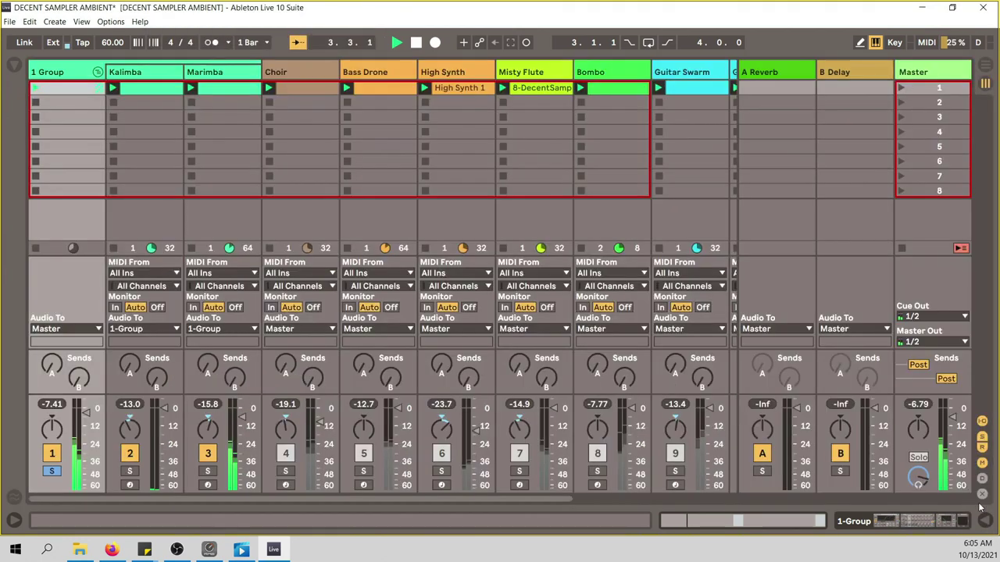
left_click(51, 471)
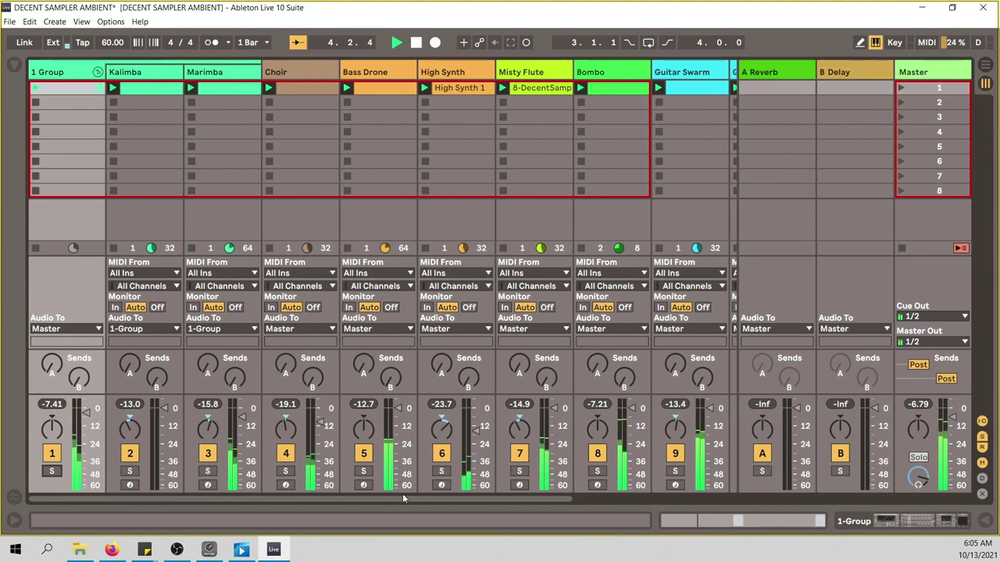
scroll(406, 498, "right", 3)
double_click(225, 343)
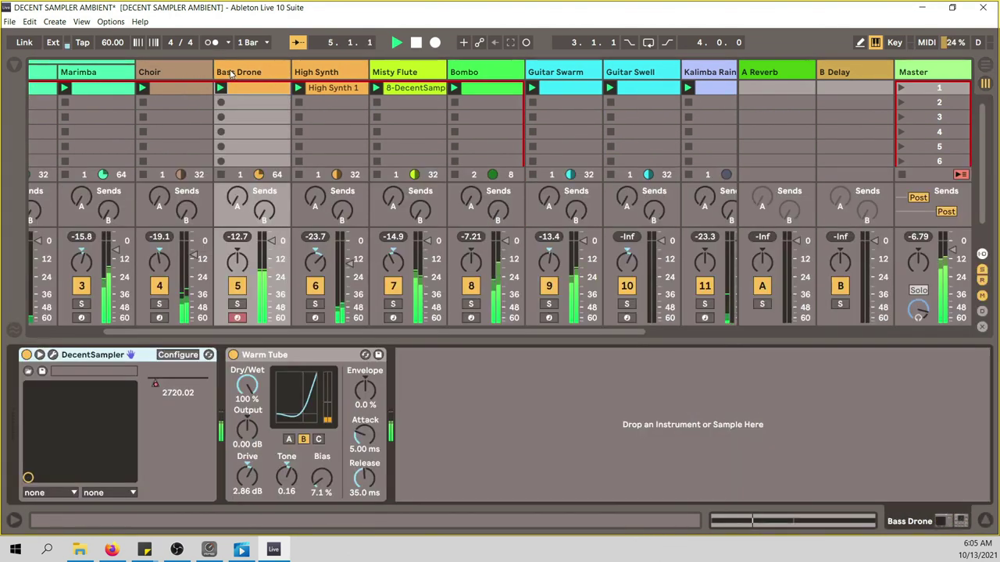
left_click(237, 303)
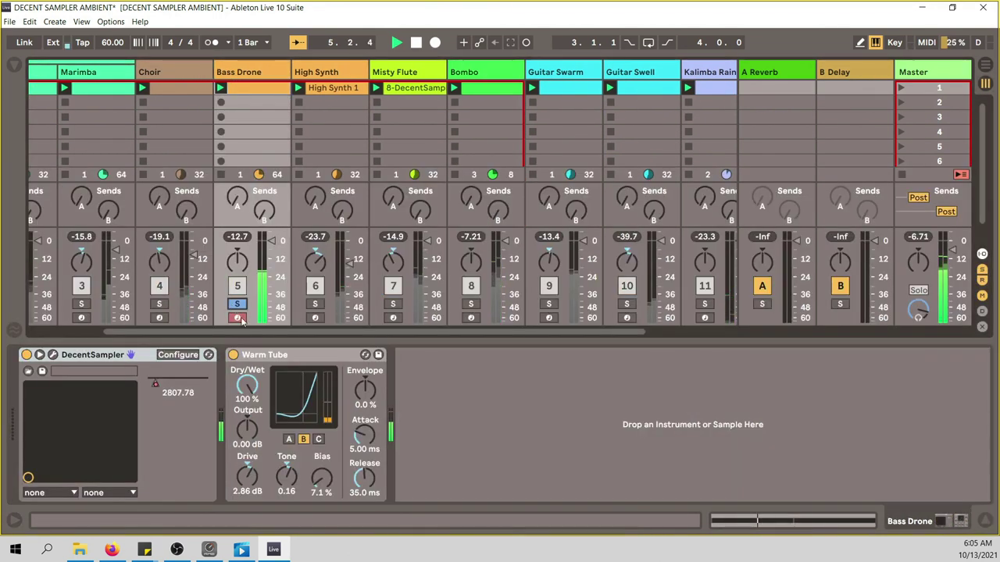
Locate the Bass Drone's Warm Tube preset among the Dynamic Tube audio effects in the browser, without swapping it
left_click(14, 64)
scroll(270, 249, "down", 5)
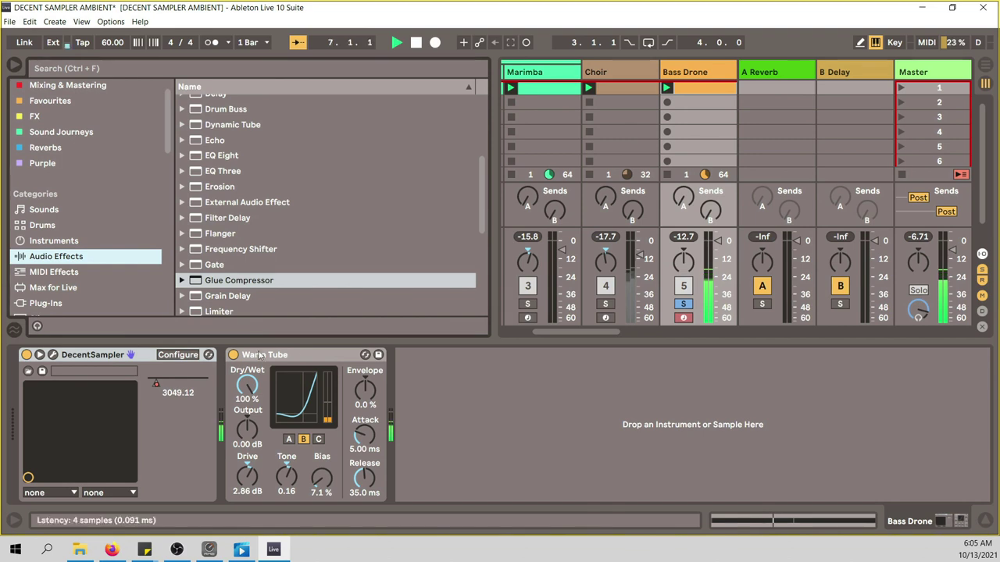
left_click(364, 355)
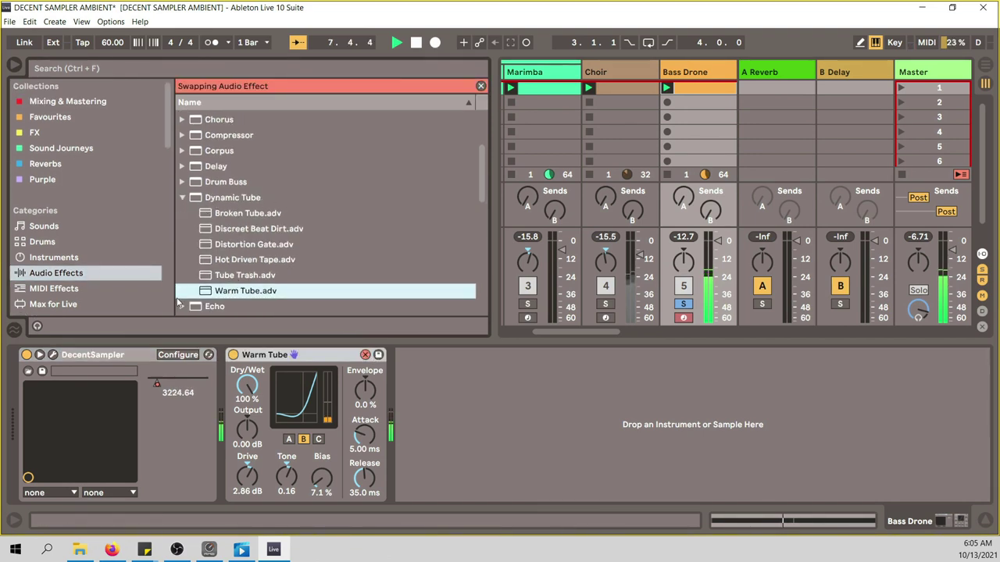
left_click(500, 411)
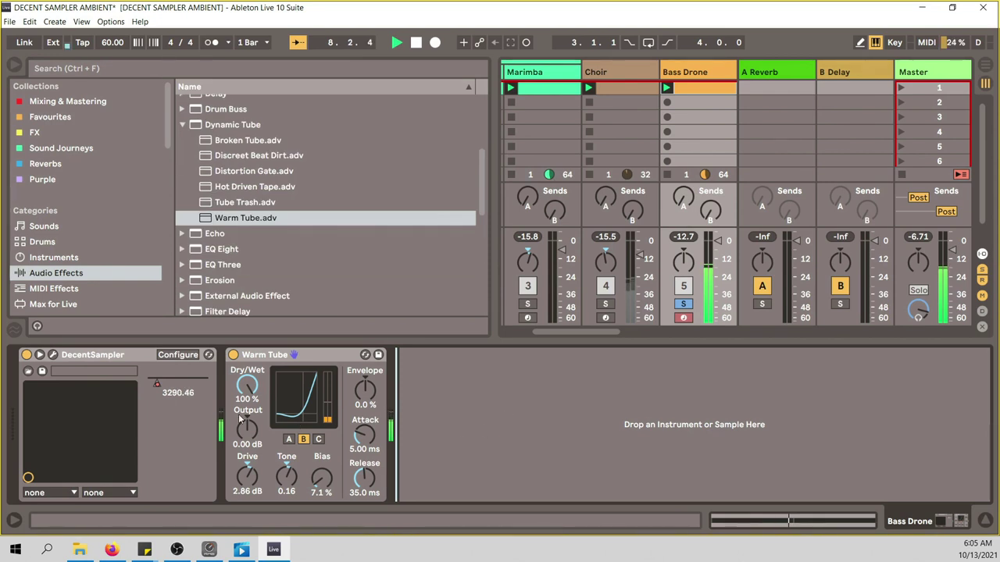
Compare the Bass Drone's sound with the Warm Tube effect bypassed and active, leaving it on
left_click(234, 356)
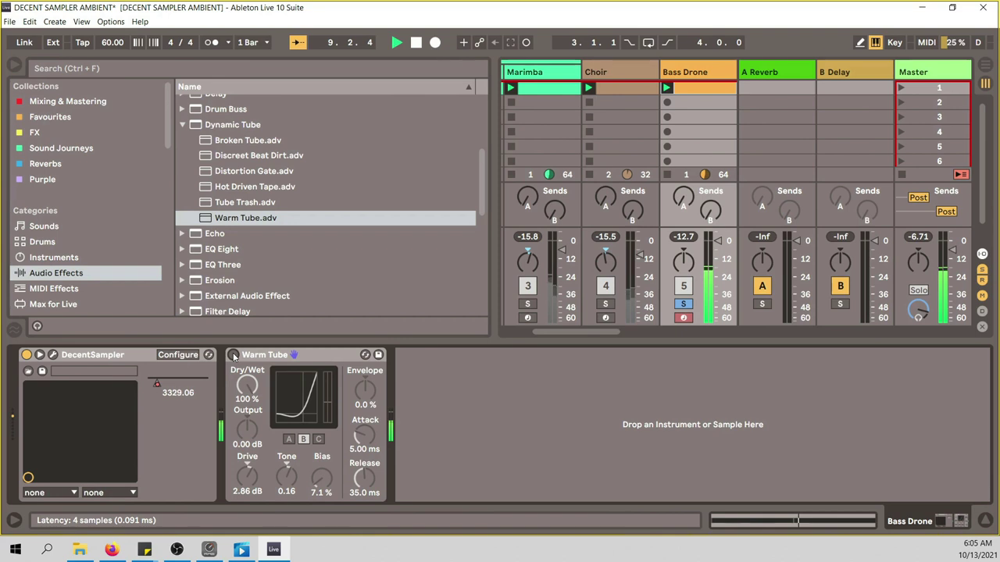
left_click(234, 356)
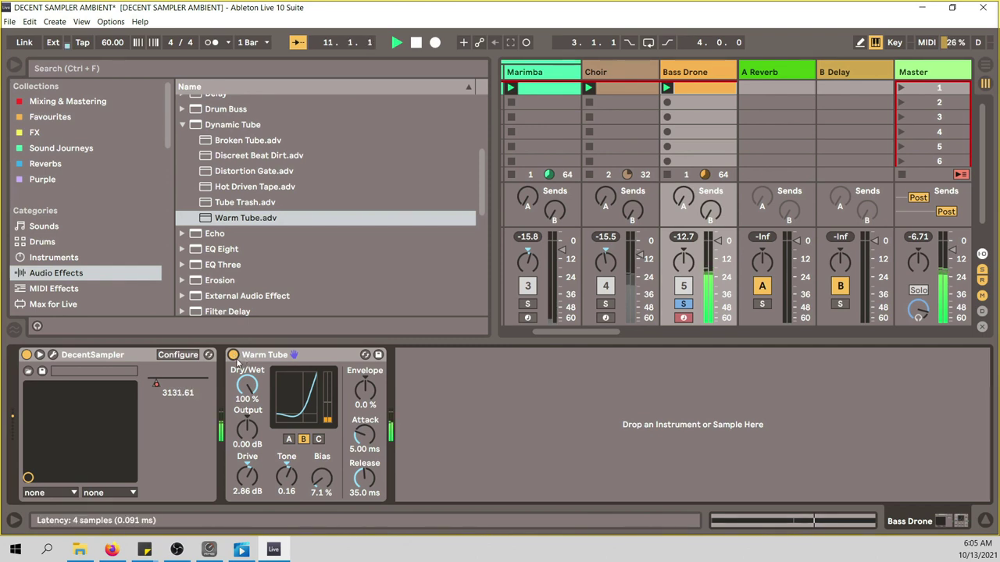
left_click(233, 356)
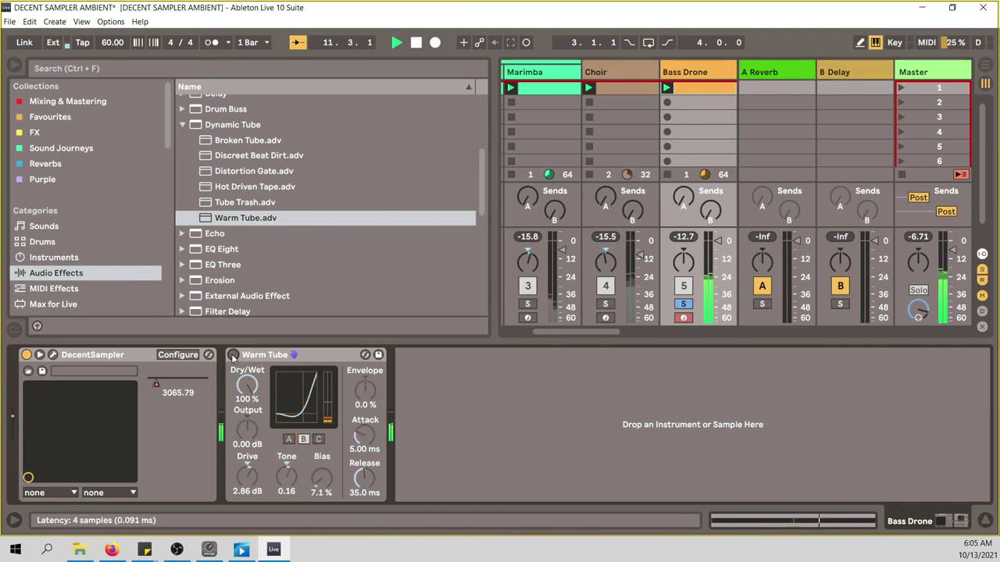
left_click(233, 356)
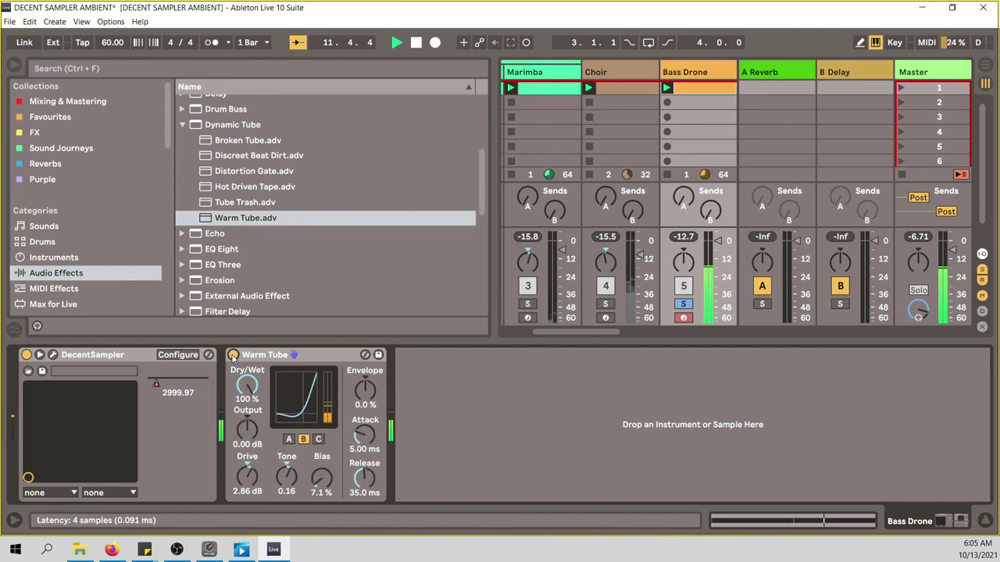
Unsolo the Bass Drone track, hide the browser and show the Master track's device chain
left_click(683, 303)
left_click(14, 64)
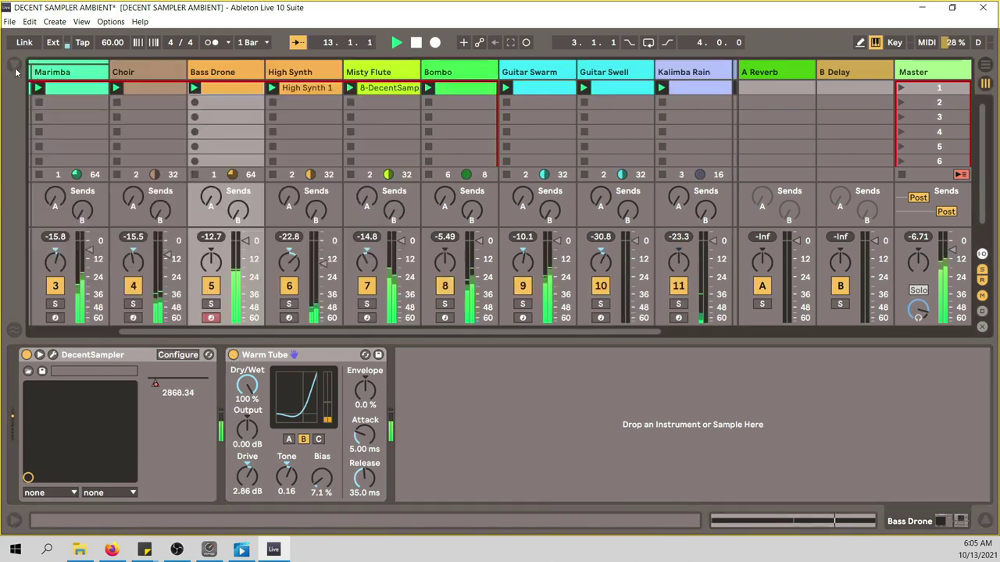
left_click_drag(594, 331, 695, 331)
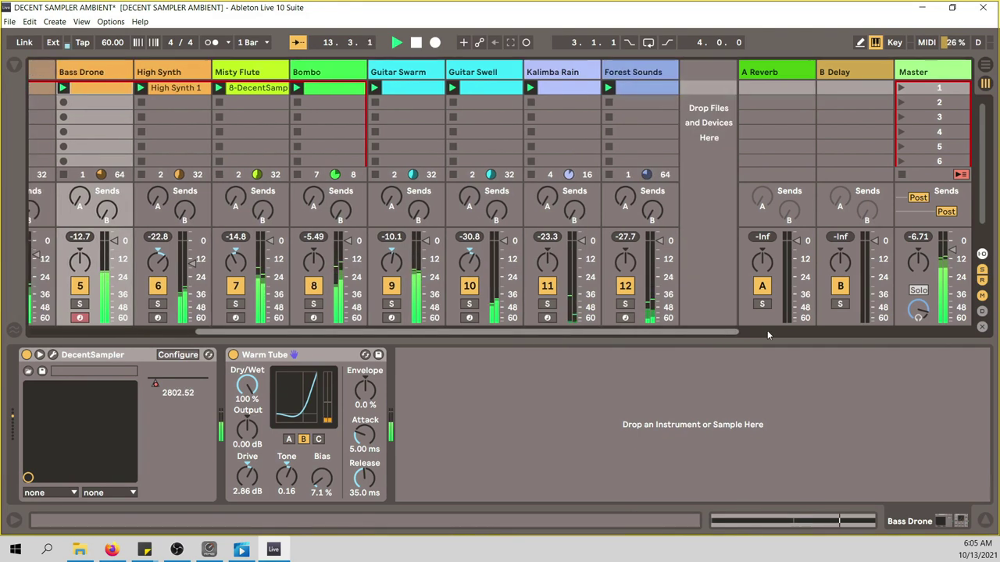
left_click(926, 72)
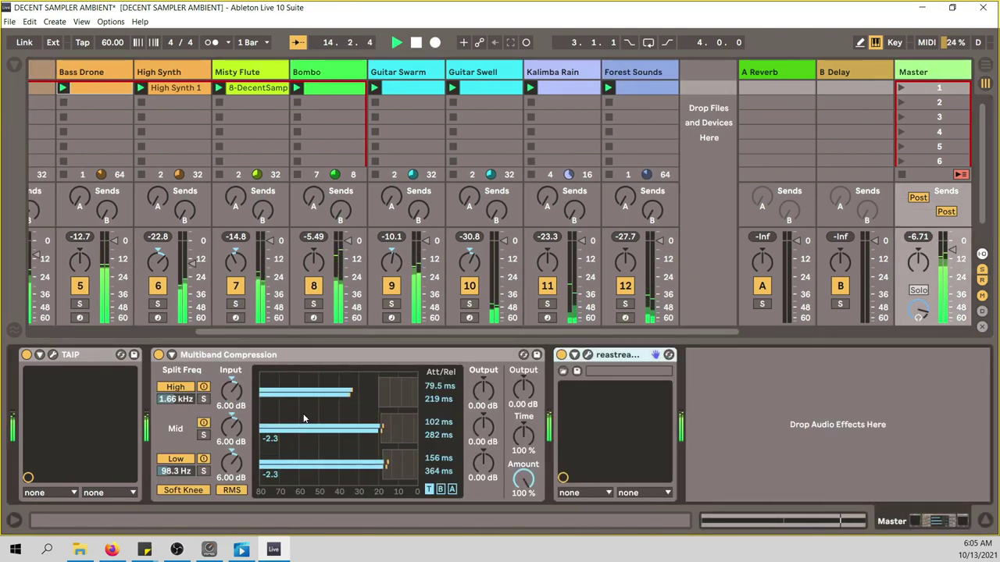
Compare the mix with the Master's Multiband Compression bypassed and active, leaving it on
left_click(157, 355)
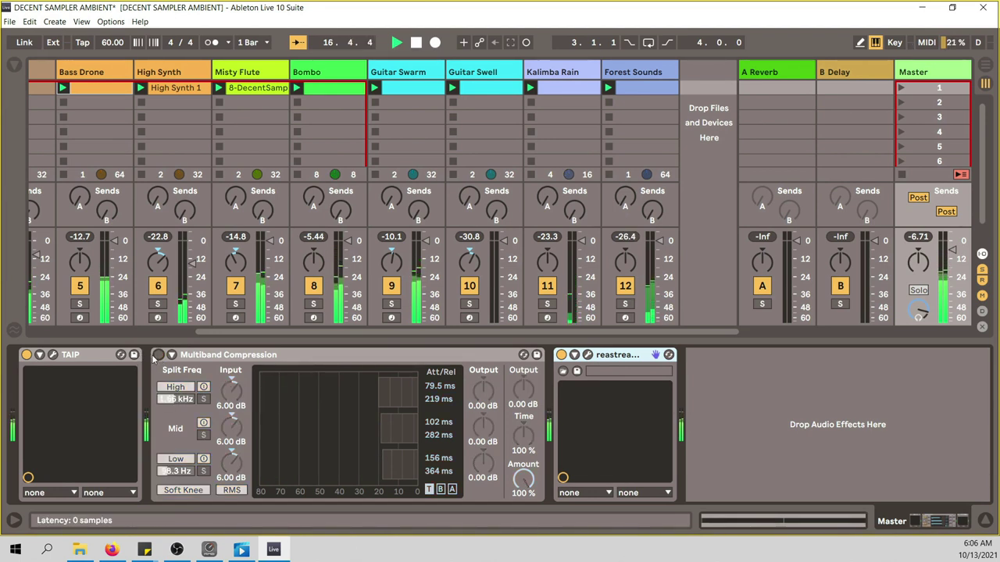
left_click(158, 354)
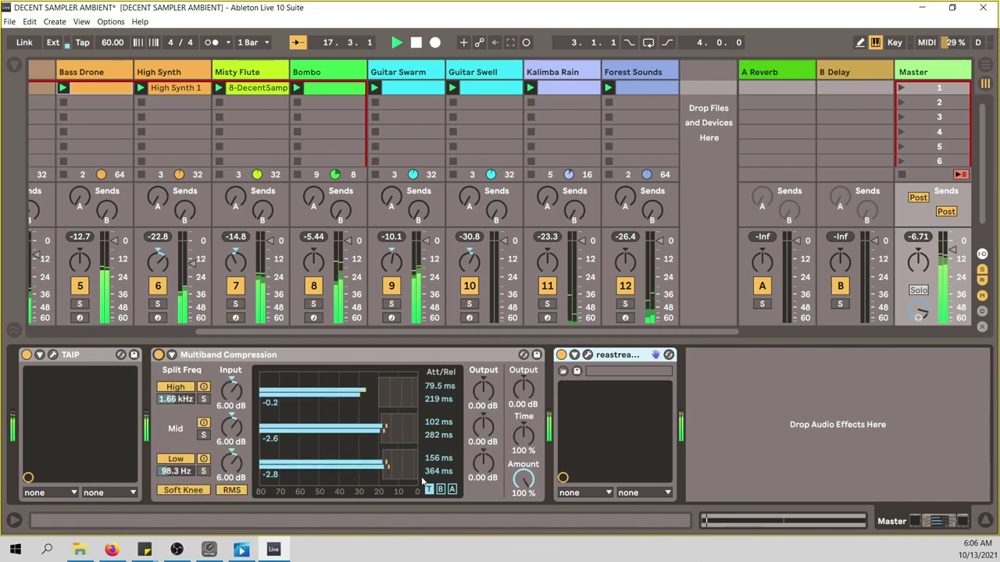
left_click(382, 462)
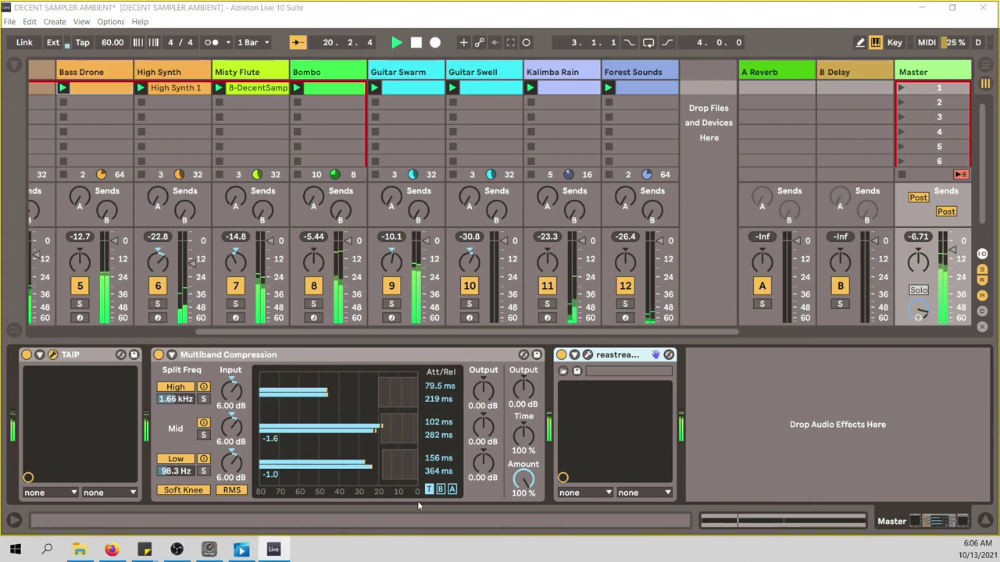
Examine the TAIP plug-in on the Master, compare the mix with and without it, and close its window, leaving it switched off
left_click(53, 355)
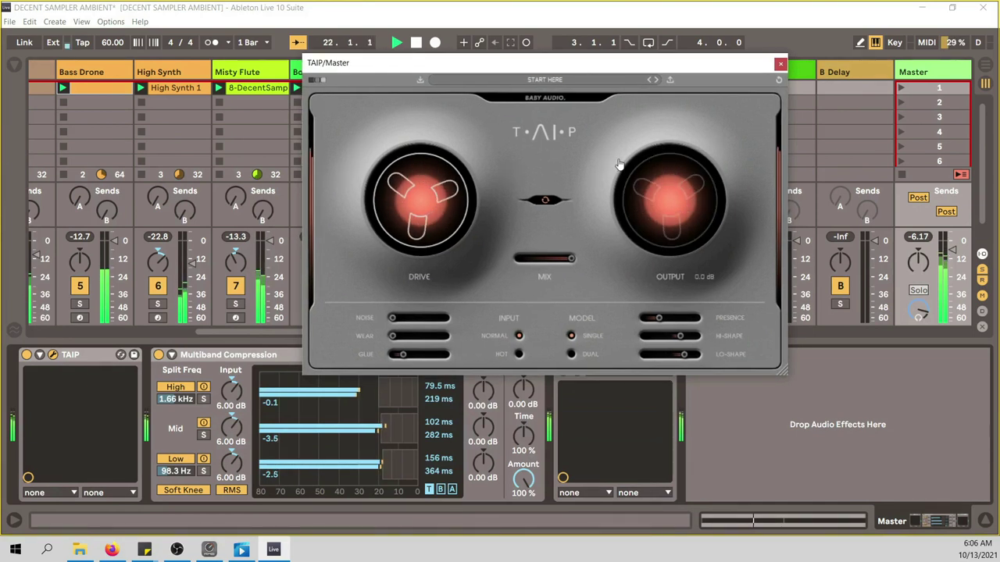
left_click(26, 355)
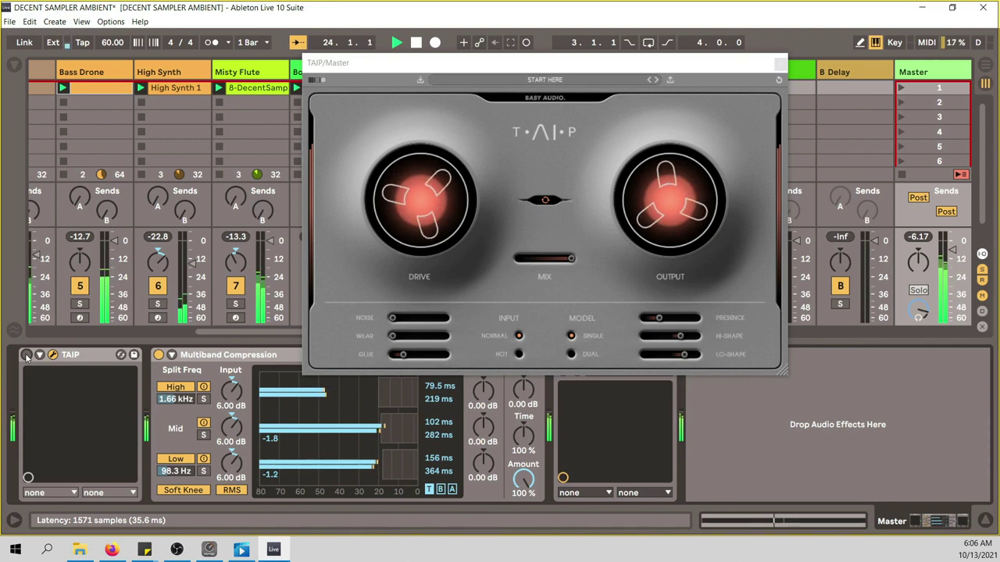
left_click(26, 355)
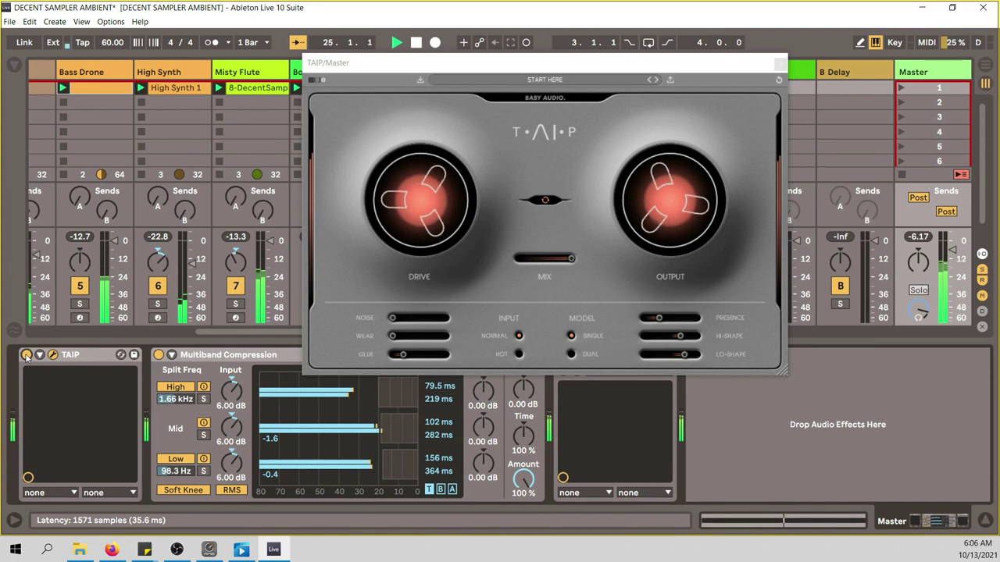
left_click(780, 63)
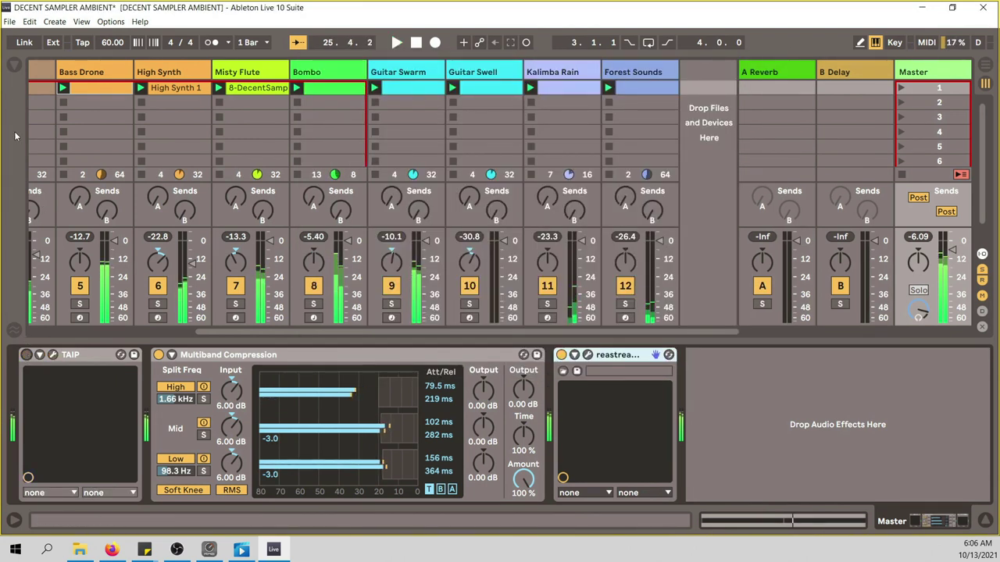
Insert CHOWTapeModel from the FX collection between TAIP and Multiband Compression on the Master and load its LoFi preset
left_click(13, 63)
left_click(73, 133)
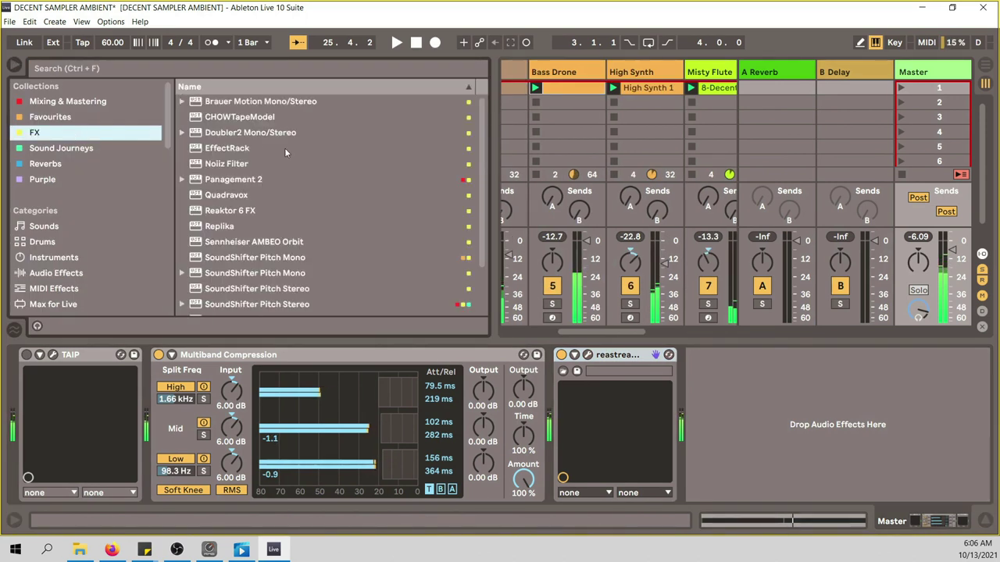
left_click_drag(254, 117, 147, 407)
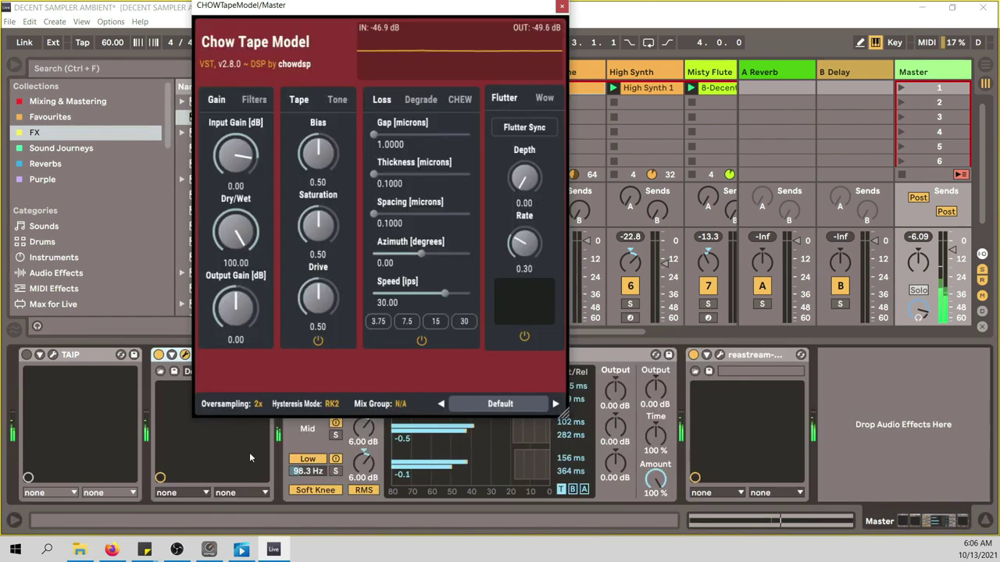
left_click_drag(429, 5, 742, 54)
left_click(234, 375)
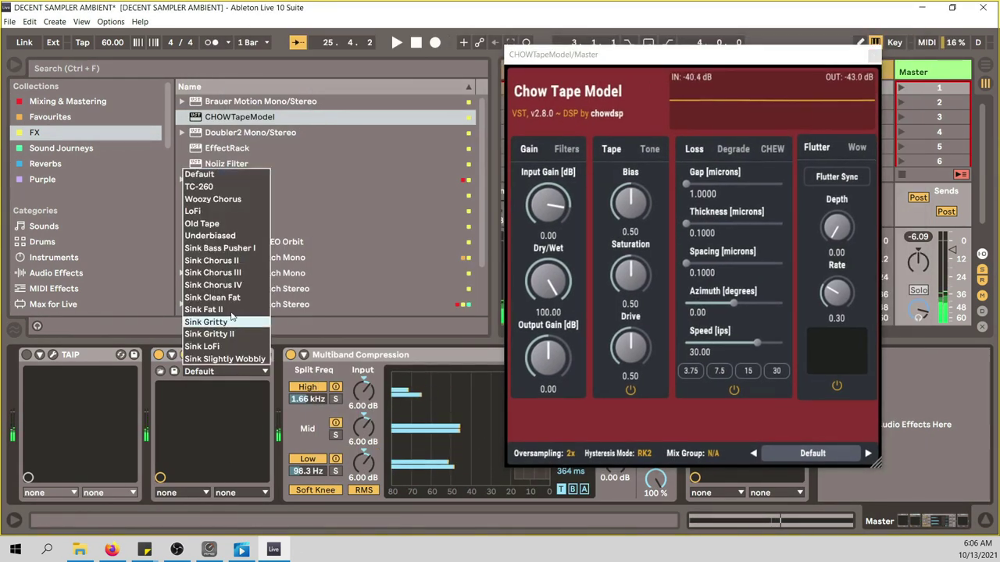
left_click(229, 211)
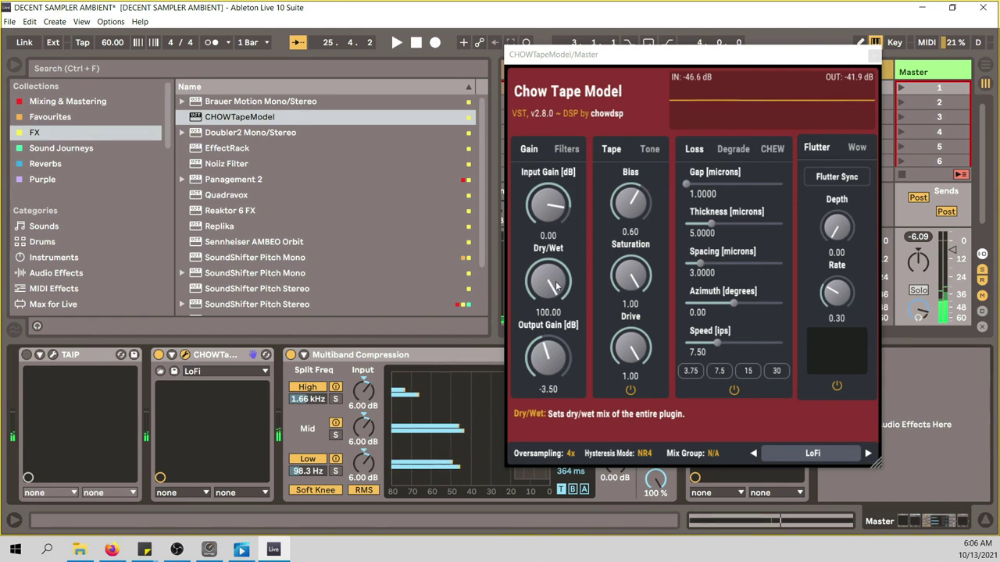
Play the set and compare the mix with CHOWTapeModel's LoFi preset bypassed and active, leaving it on
key("space")
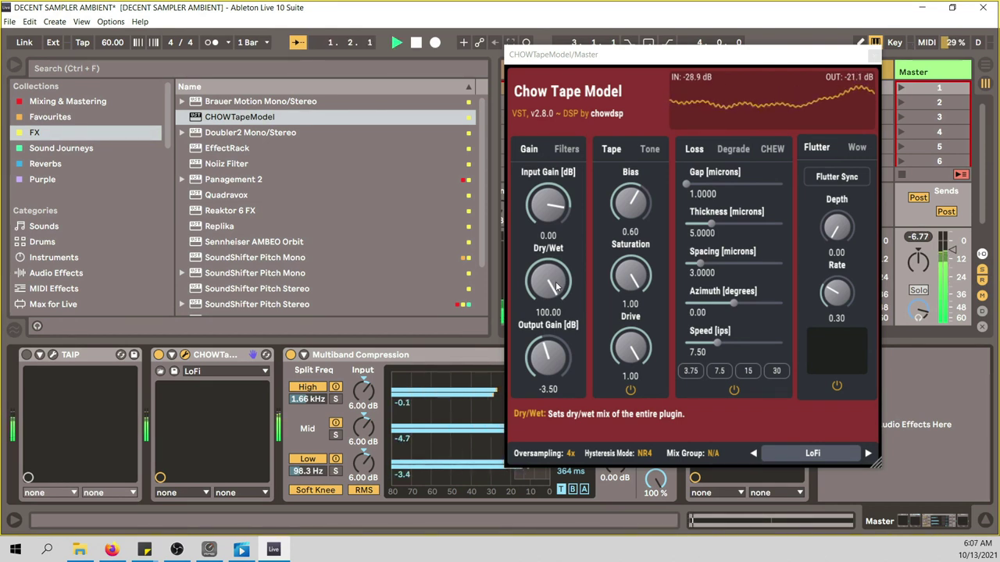
left_click(158, 356)
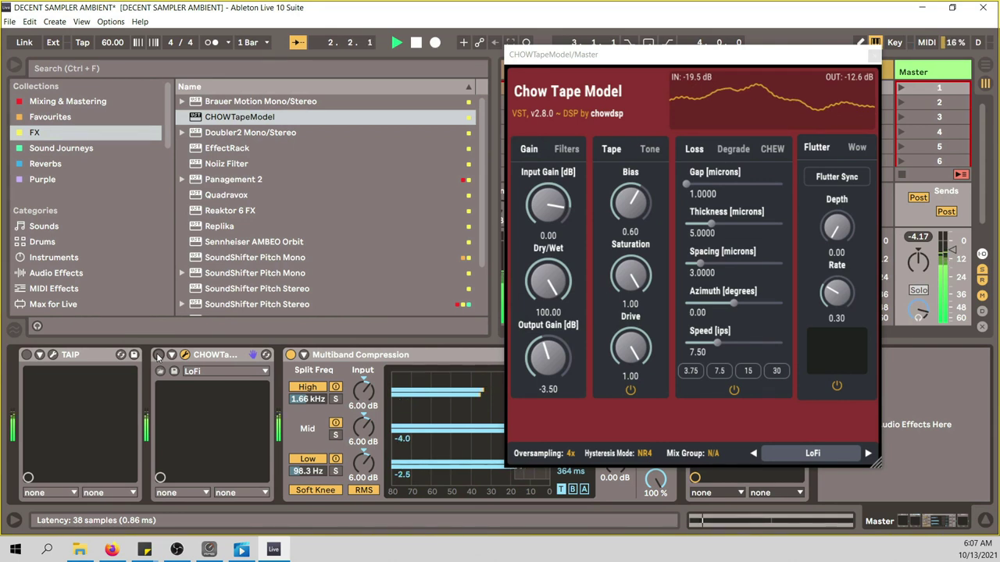
left_click(158, 355)
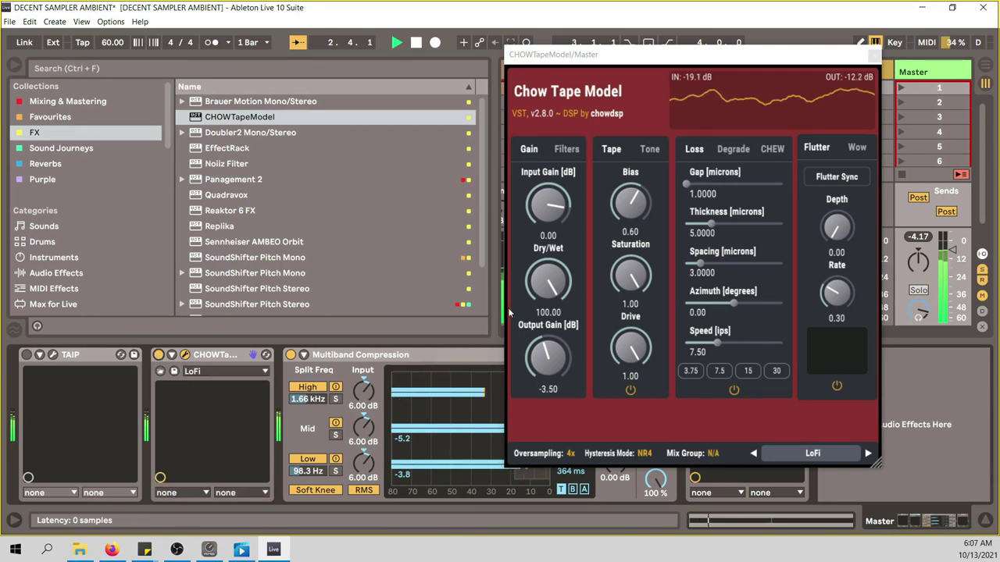
Lower the tape plug-in's Dry/Wet to 0, raise it to 30 during playback, and compare the mix with the plug-in bypassed and active
left_click_drag(548, 281, 551, 428)
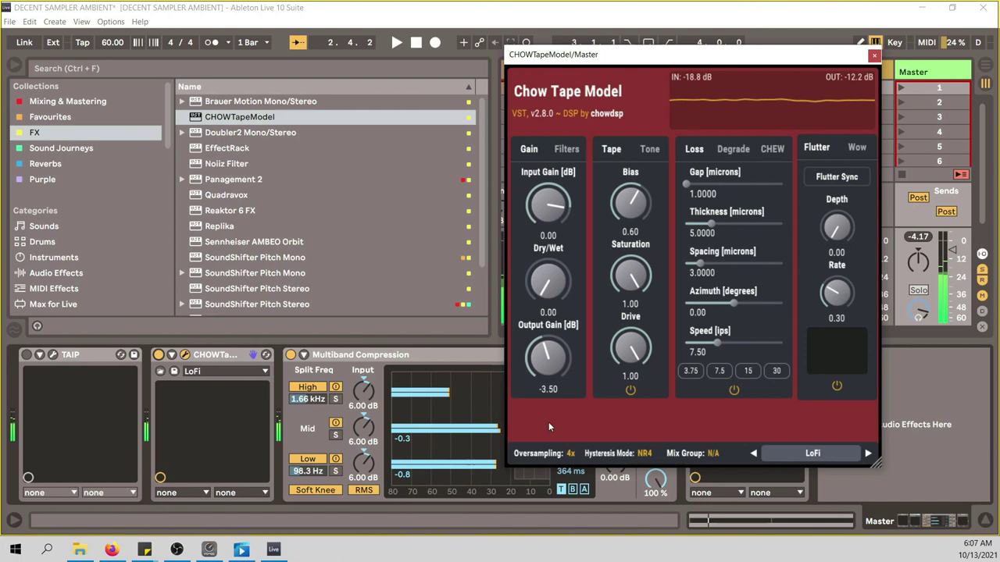
left_click_drag(554, 291, 547, 290)
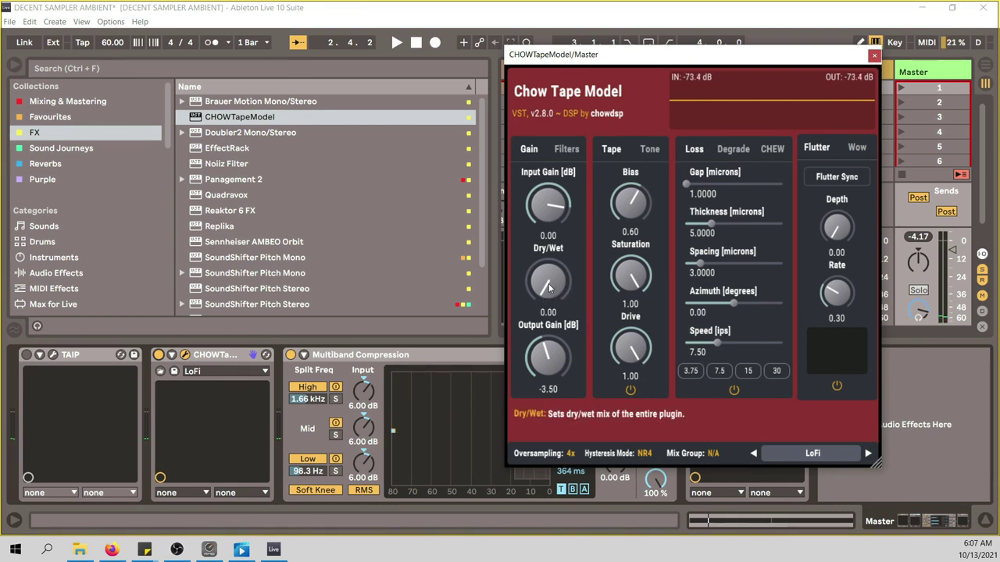
key("space")
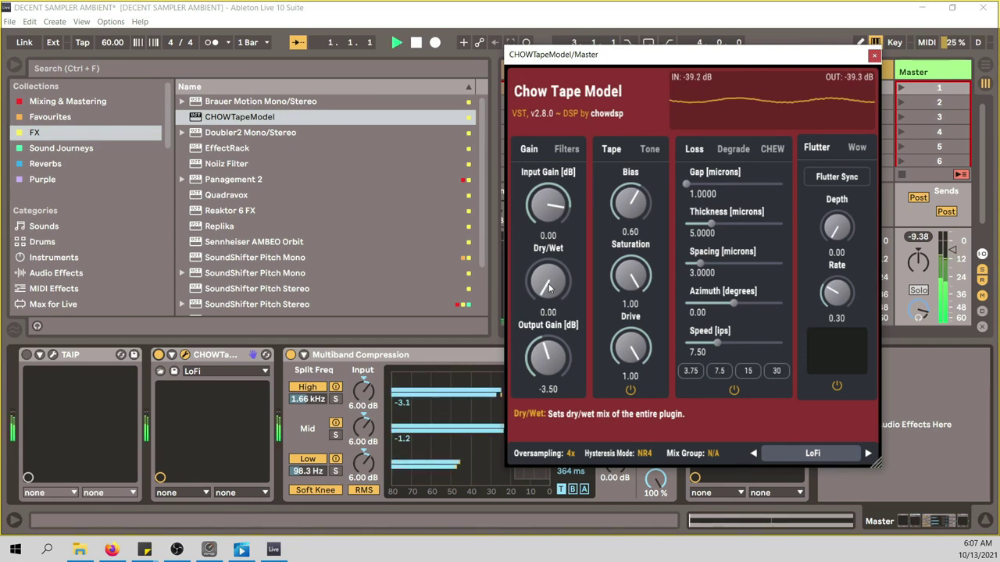
left_click_drag(550, 288, 539, 271)
scroll(539, 285, "up", 5)
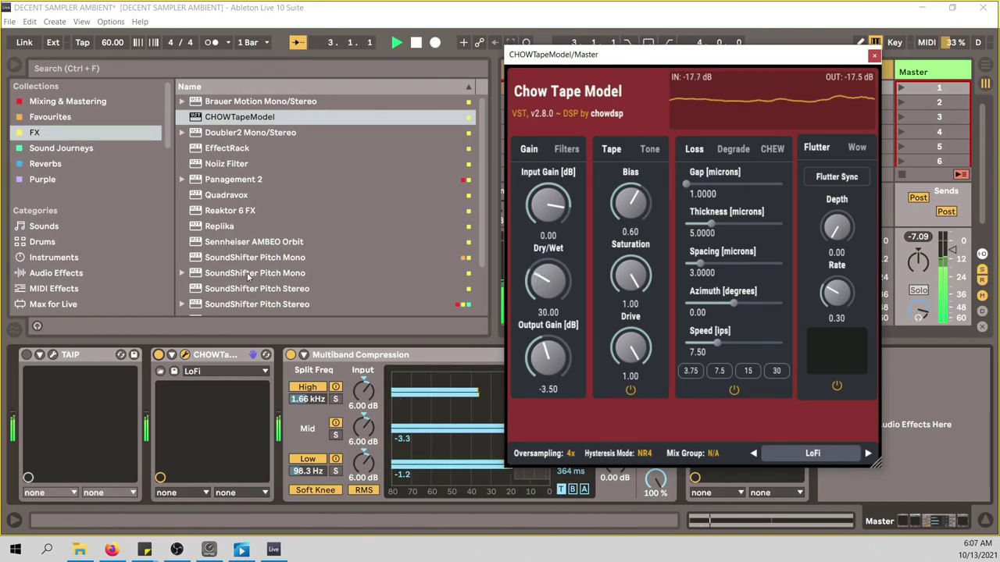
left_click(158, 355)
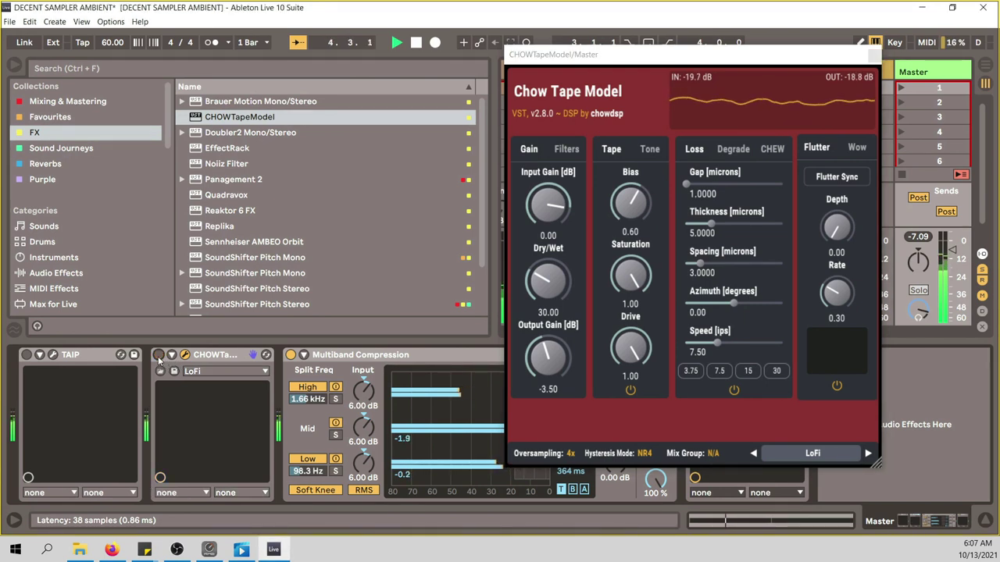
left_click(158, 355)
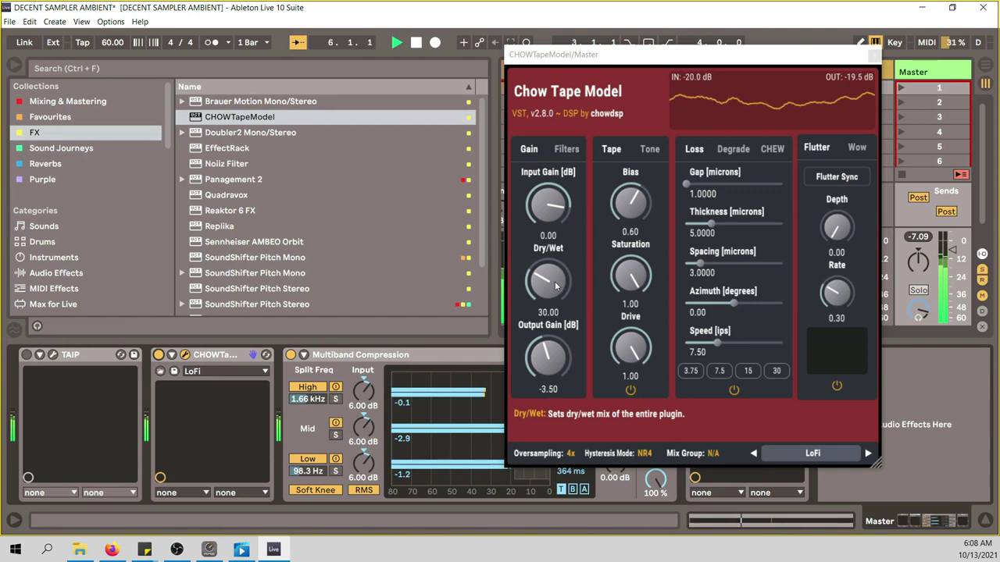
Set the tape model's Flutter Depth to 0.10 while the set plays
left_click(856, 149)
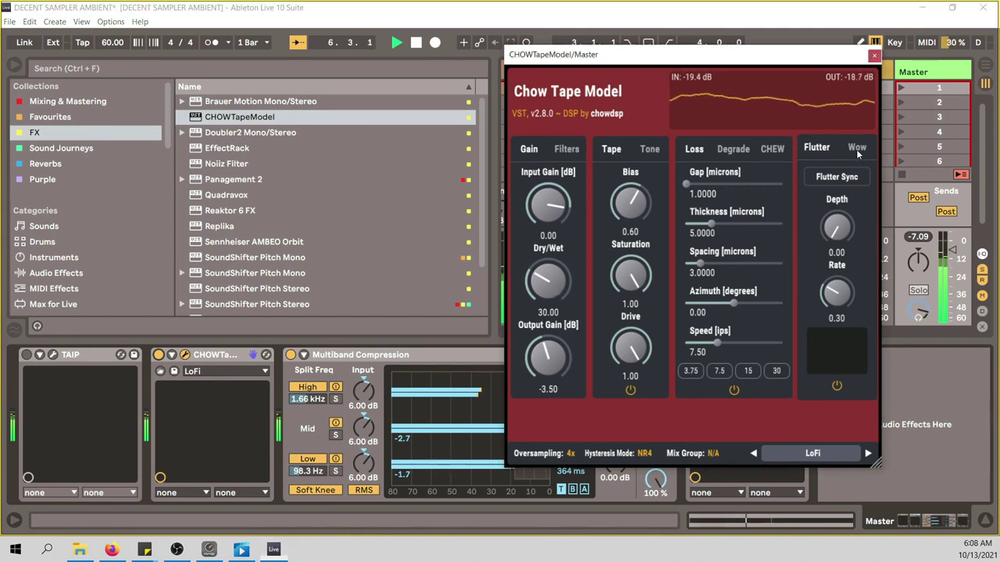
left_click(812, 147)
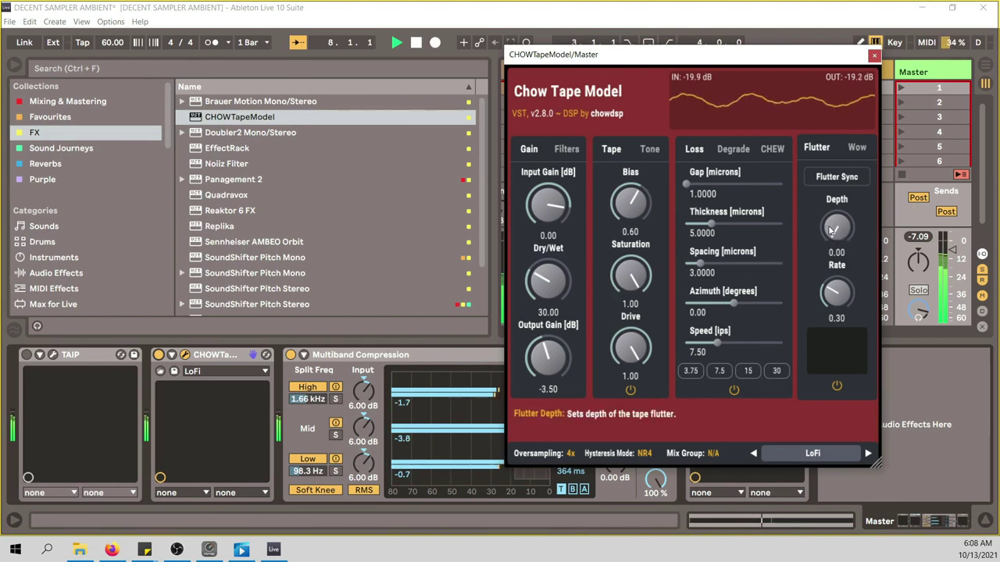
scroll(834, 227, "up", 3)
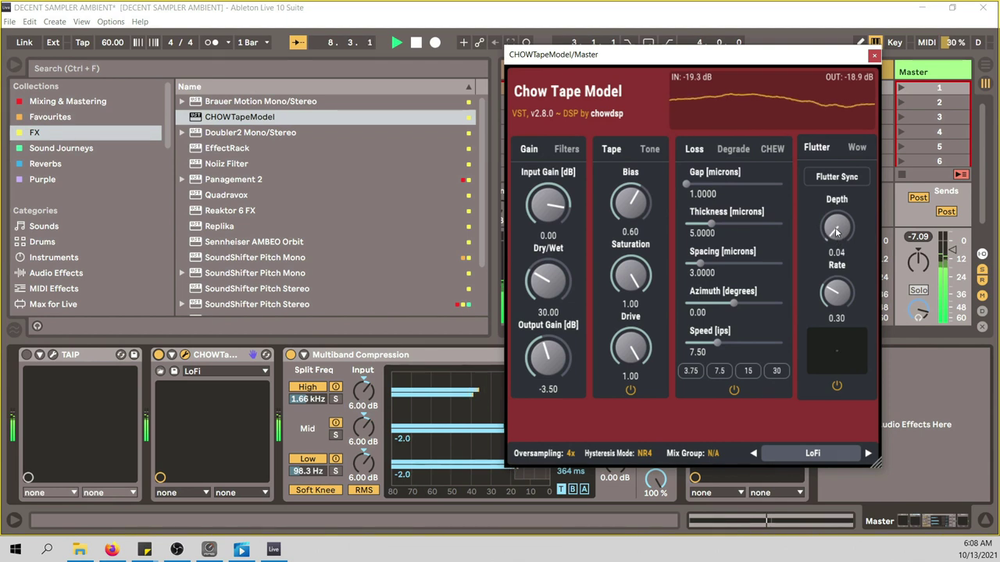
scroll(836, 226, "up", 2)
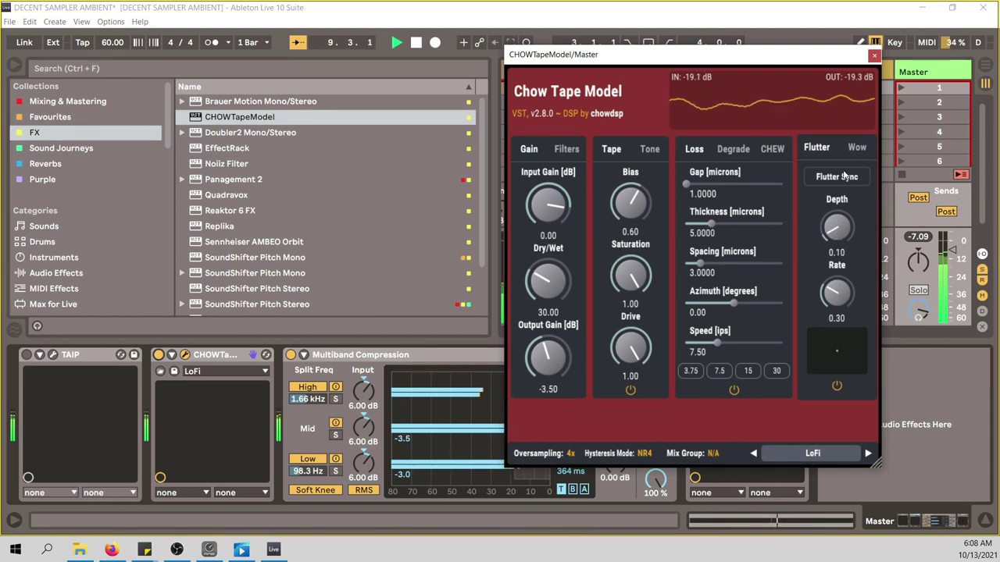
Set the tape model's Wow Depth and Drift to 0.20 each, and compare the playing mix with the plug-in bypassed and active
left_click(857, 146)
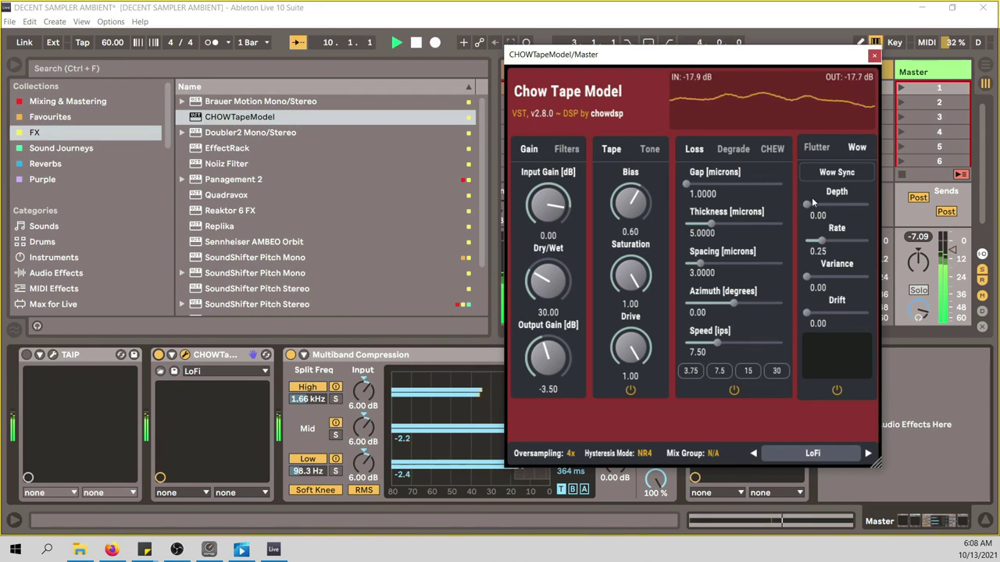
left_click_drag(809, 201, 818, 207)
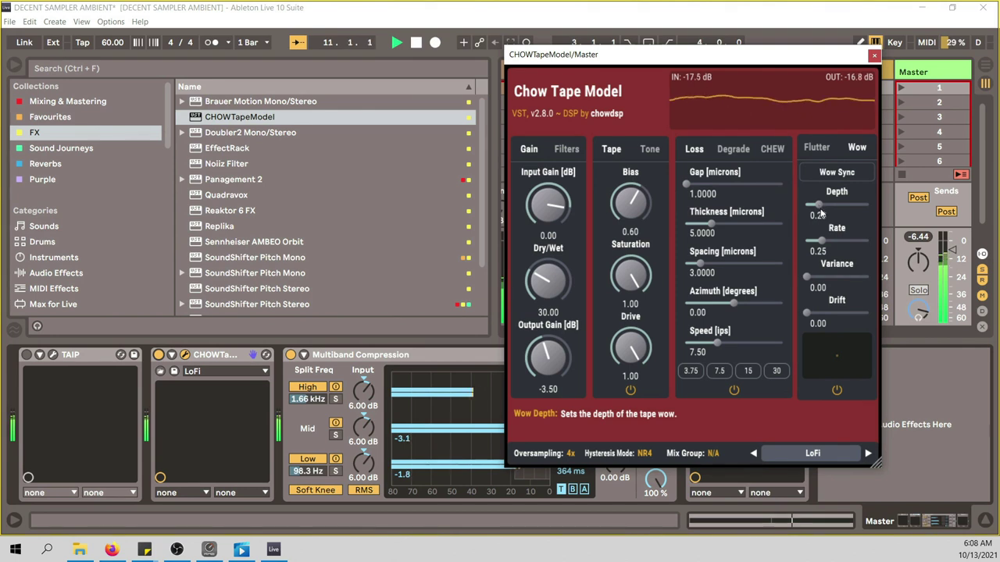
left_click_drag(804, 313, 818, 313)
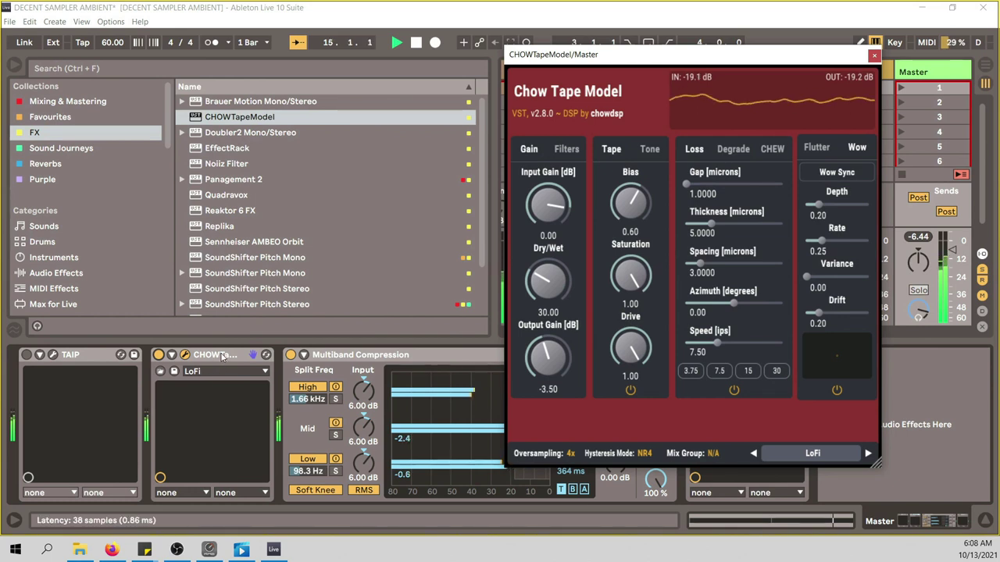
left_click(159, 356)
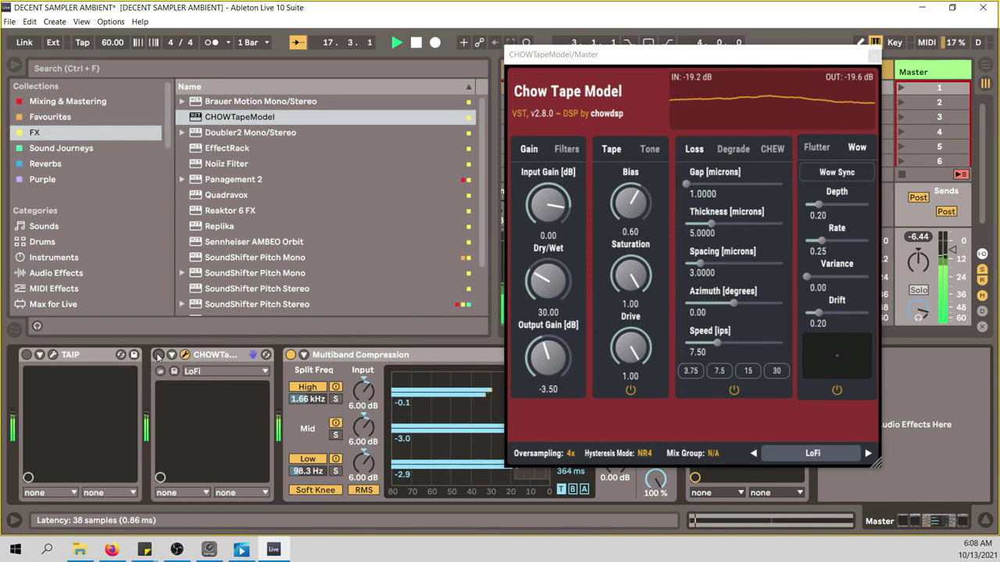
left_click(159, 356)
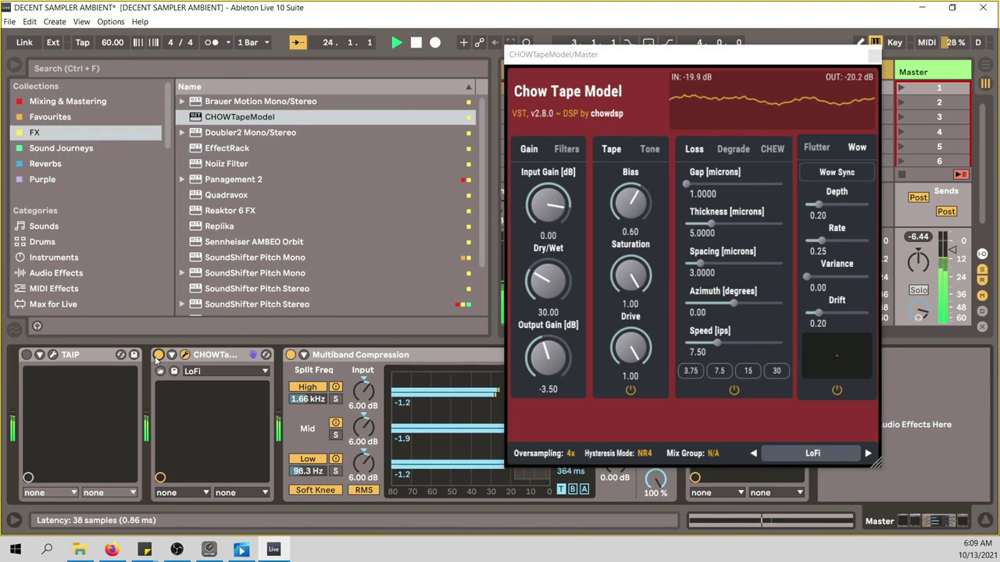
Lower the tape model's Dry/Wet to 24.40 and compare the mix with the plug-in bypassed and active, leaving it on
left_click_drag(555, 283, 531, 295)
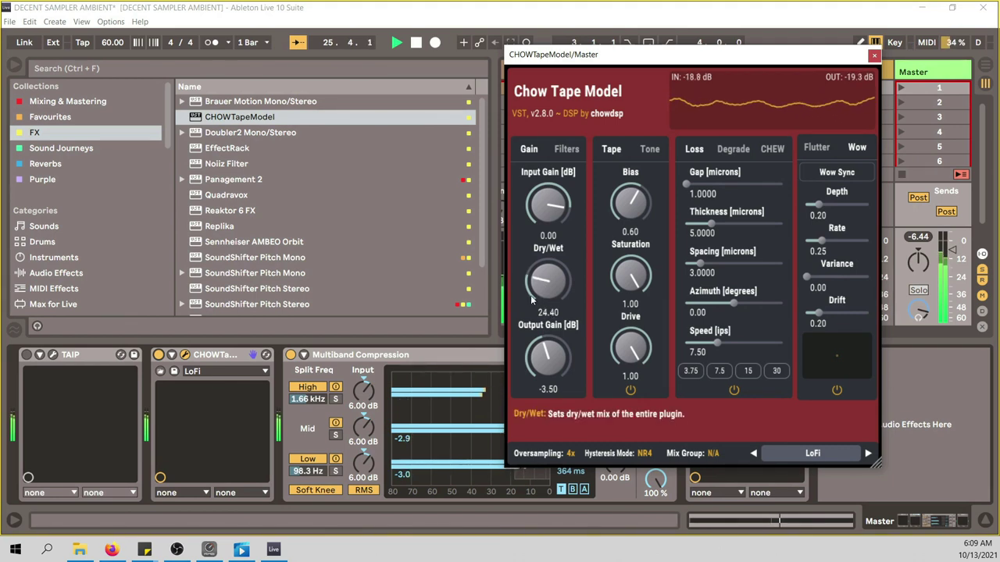
left_click(164, 360)
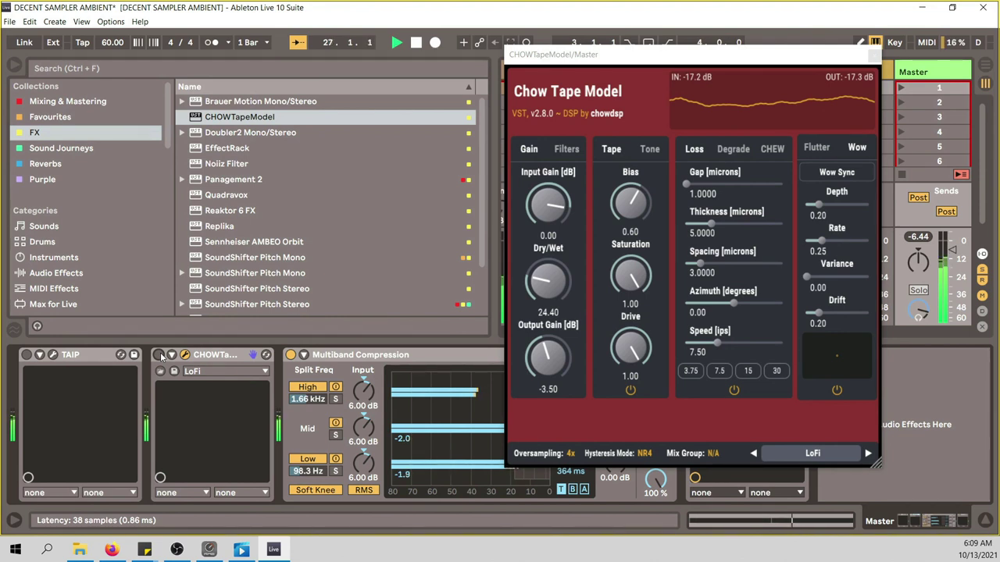
left_click(160, 355)
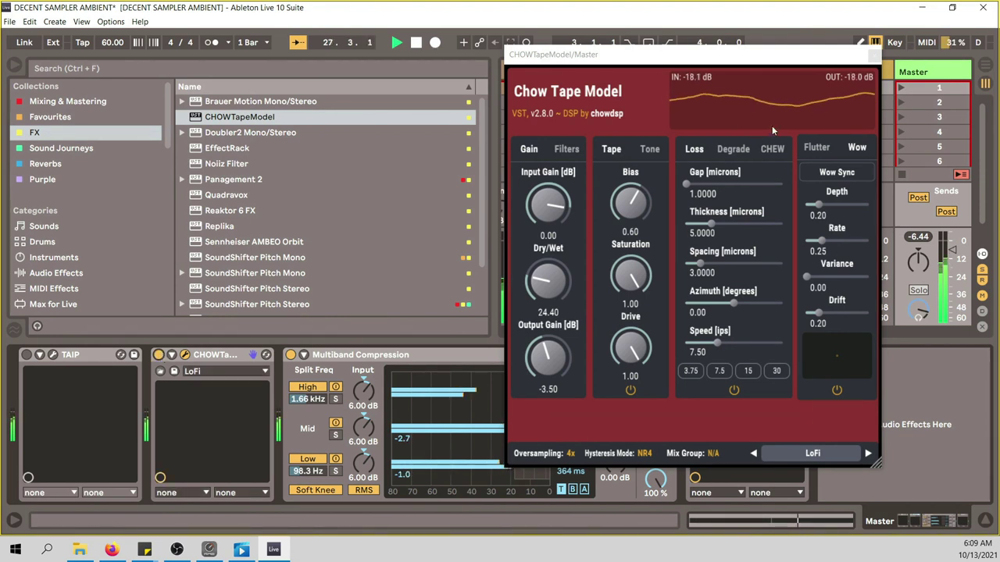
Stop playback and clear the view by closing the tape plug-in window and hiding the browser and the device chain
left_click(874, 55)
left_click(417, 45)
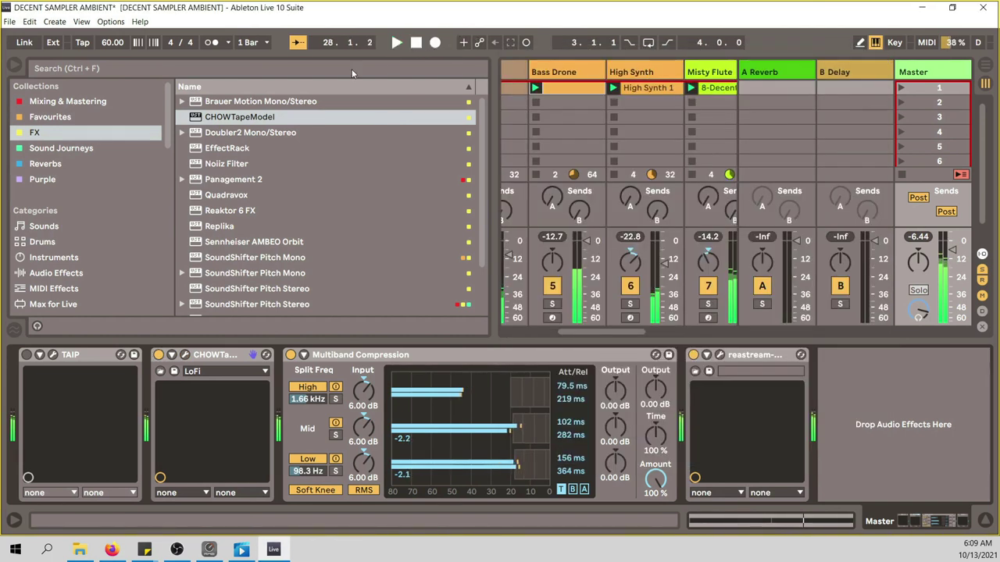
left_click(15, 65)
left_click(982, 520)
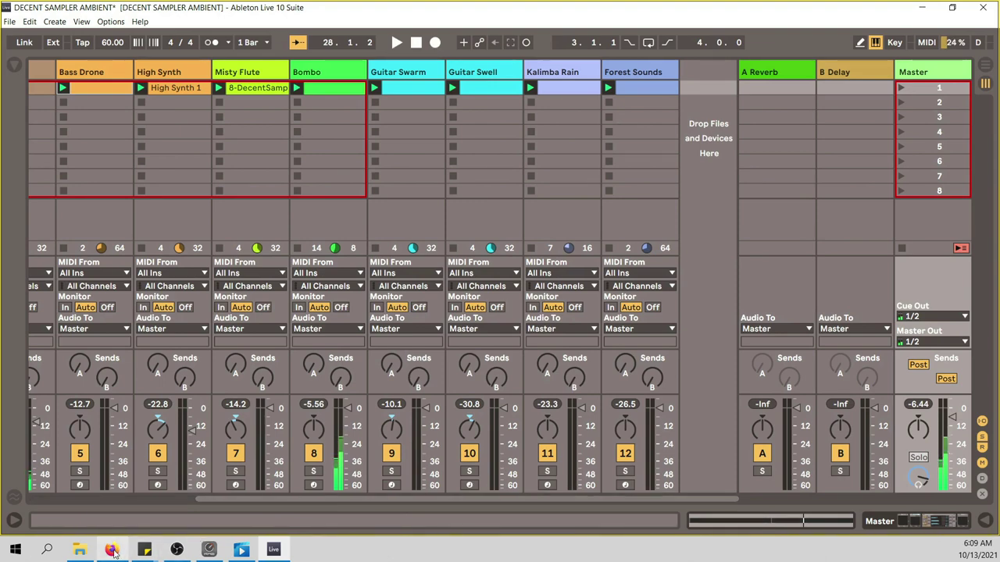
Switch to the Pianobook Decent Sampler page in Firefox, load more sample packs, and look through the instrument filters and latest packs
mouse_move(112, 550)
left_click(123, 479)
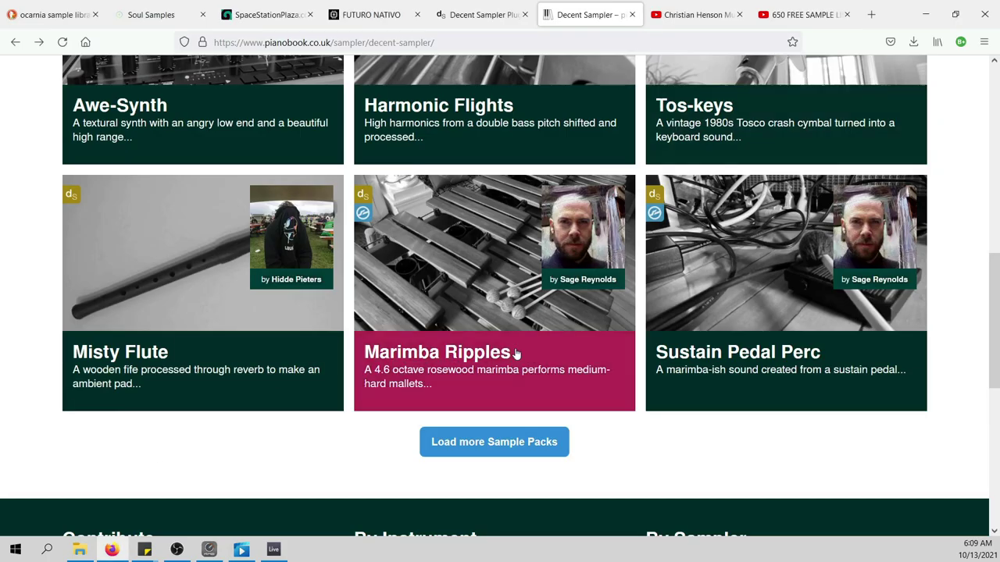
left_click(510, 448)
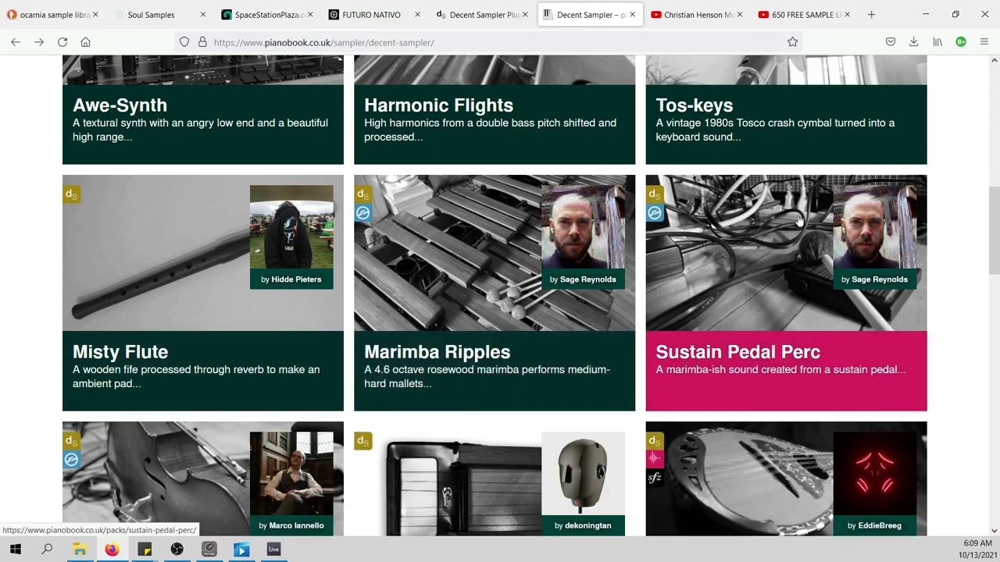
scroll(894, 250, "down", 3)
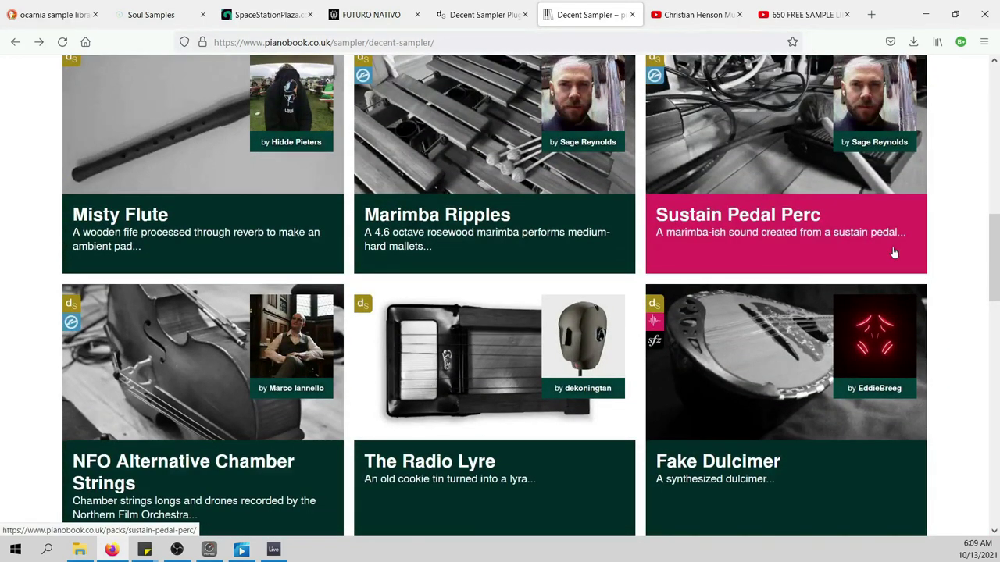
scroll(895, 253, "up", 15)
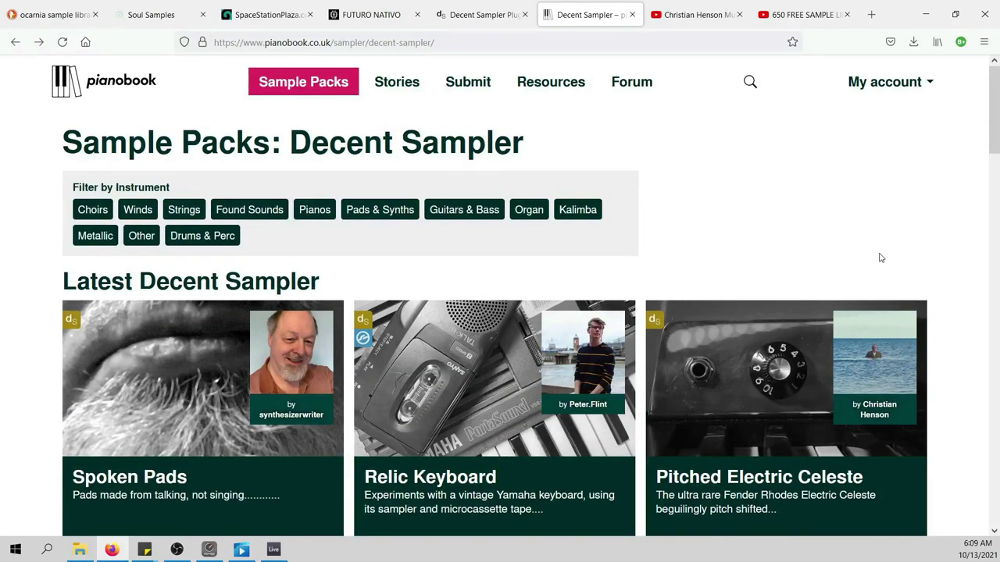
scroll(881, 258, "down", 2)
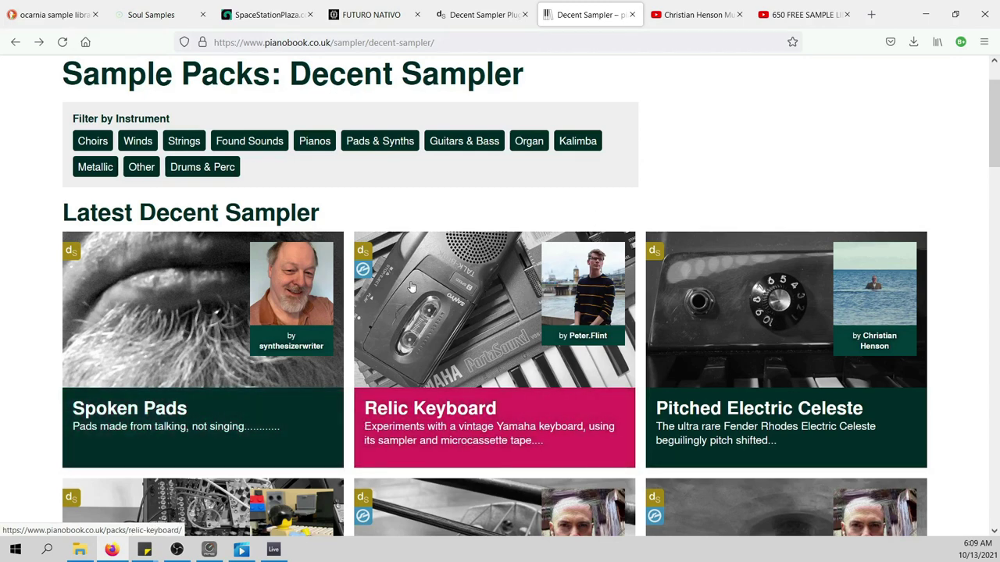
scroll(437, 279, "down", 3)
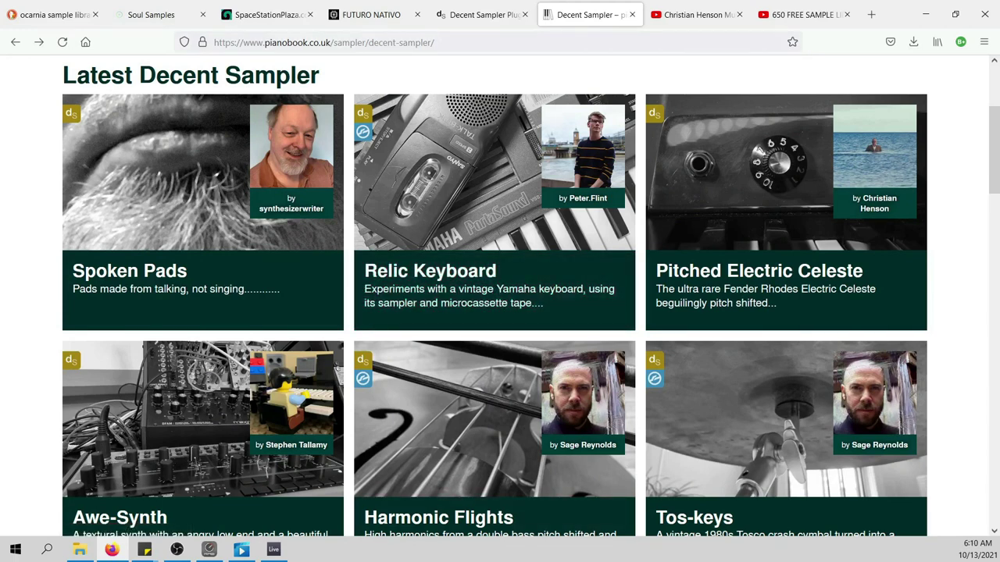
Return to Ableton Live, show the Kalimba and Marimba devices, and inspect the Marimba track's DecentSampler instrument window before closing it
key("alt+Tab")
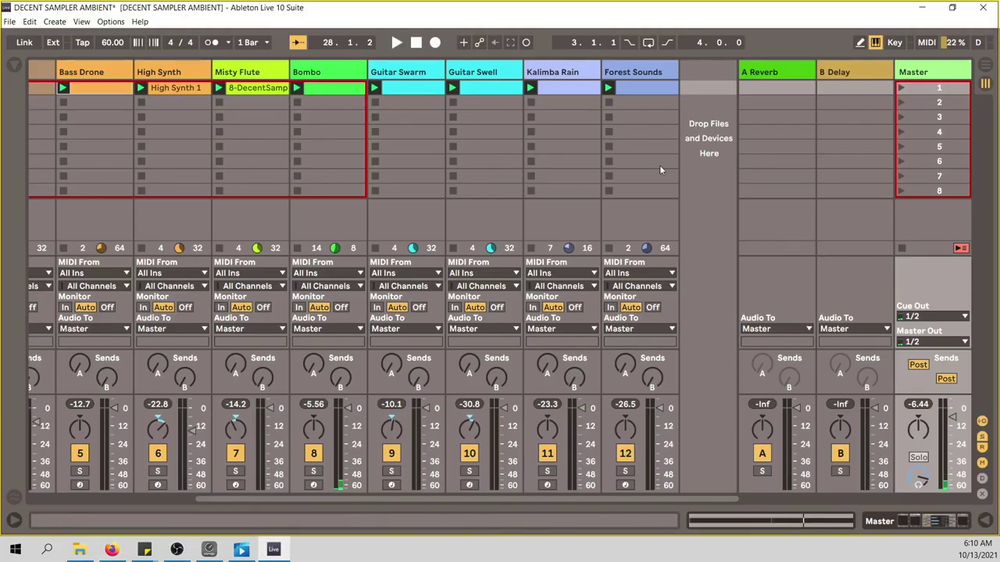
left_click(698, 146)
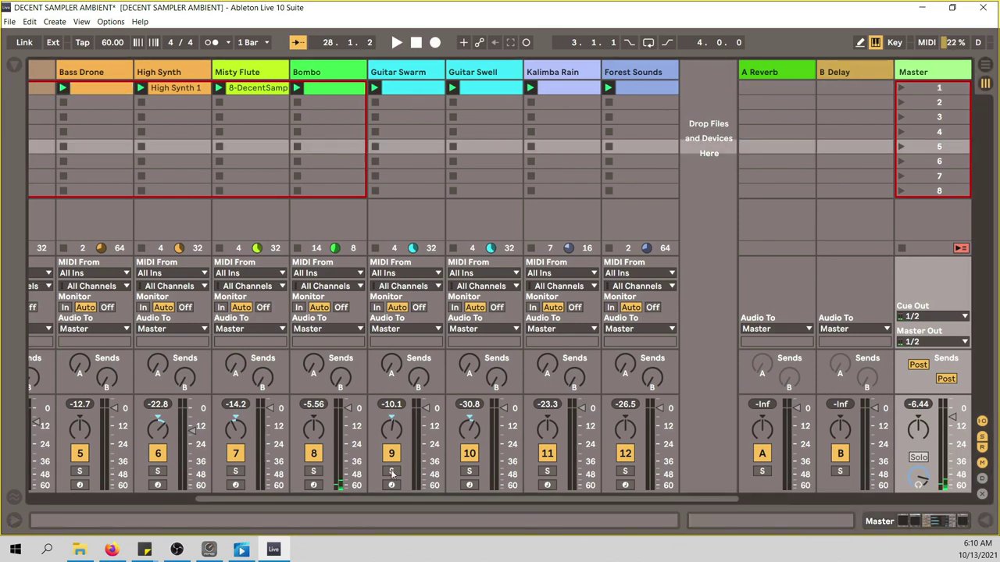
left_click_drag(427, 498, 220, 517)
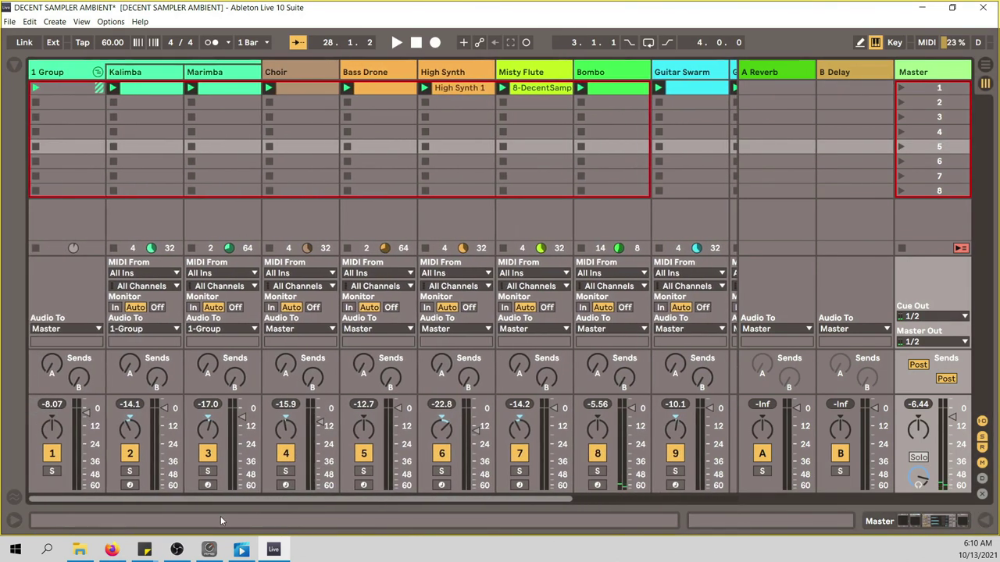
double_click(160, 76)
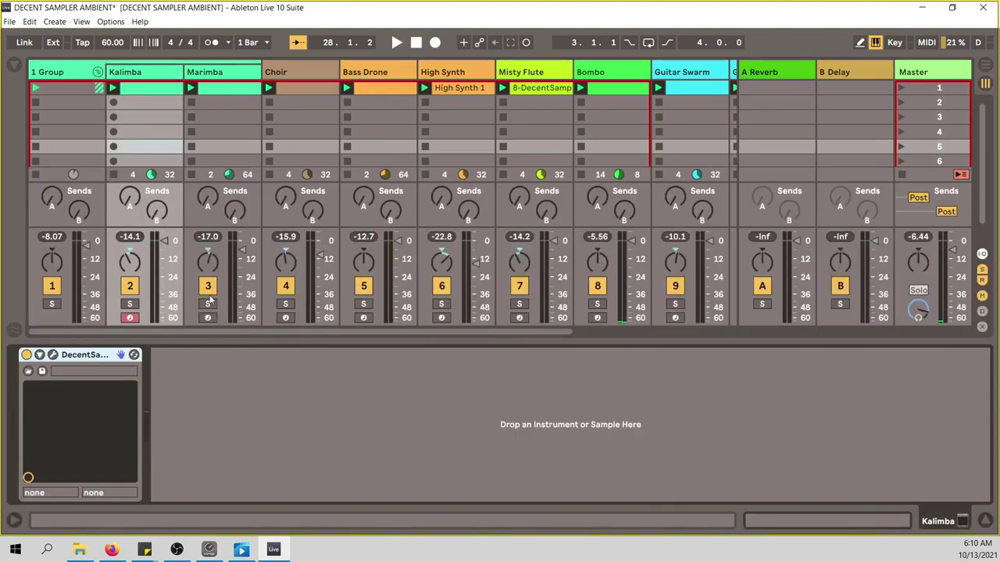
left_click(233, 76)
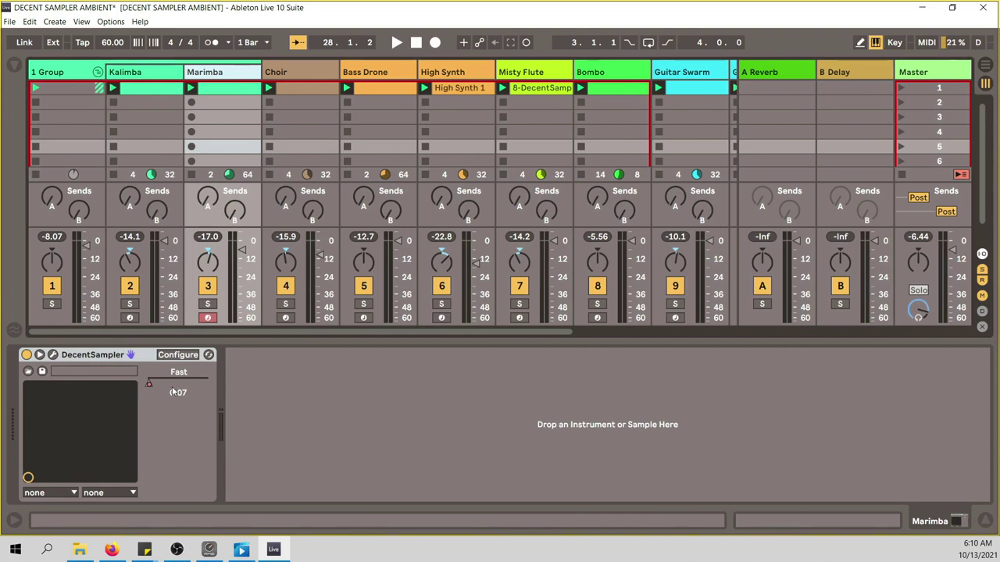
left_click(52, 355)
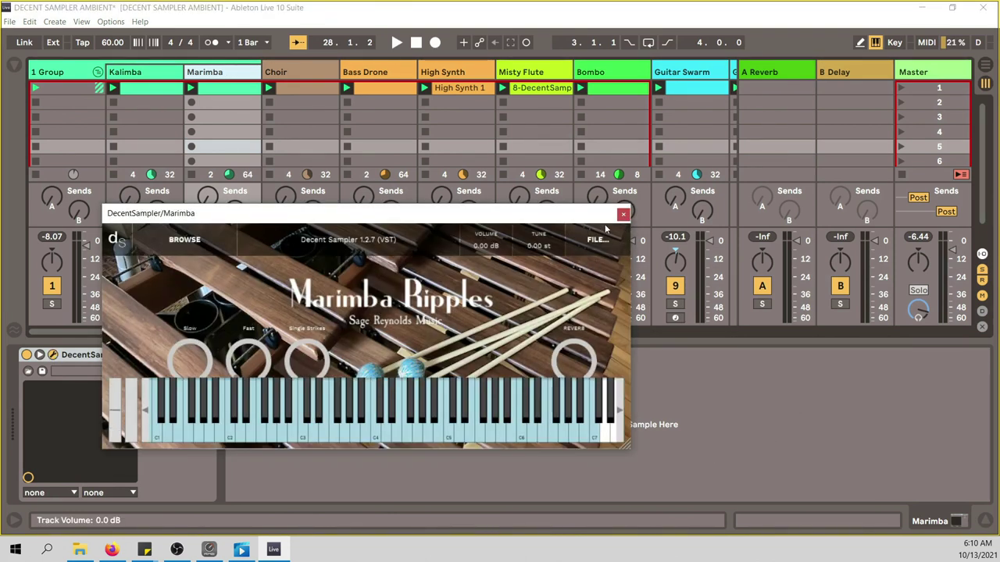
left_click(624, 215)
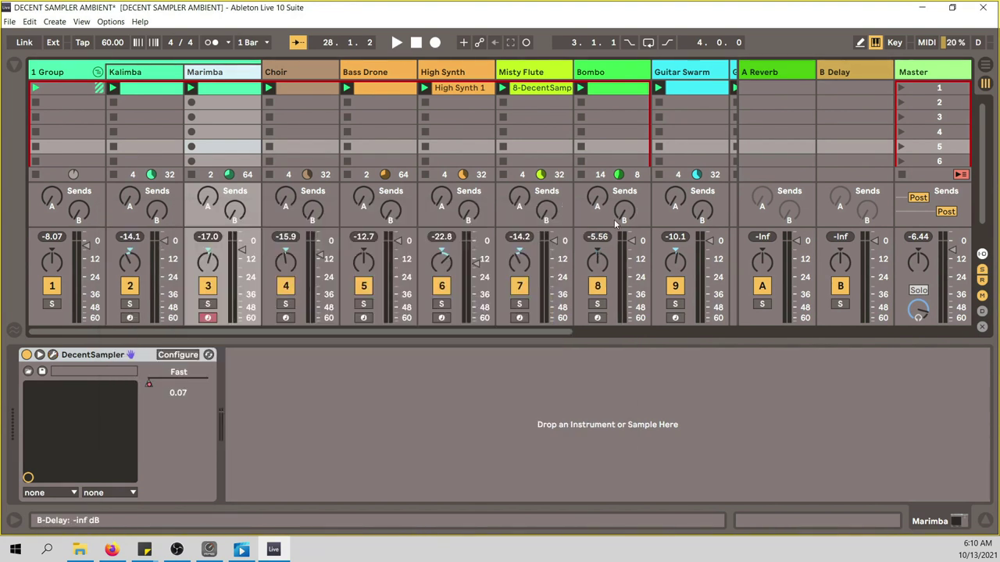
left_click_drag(529, 332, 697, 332)
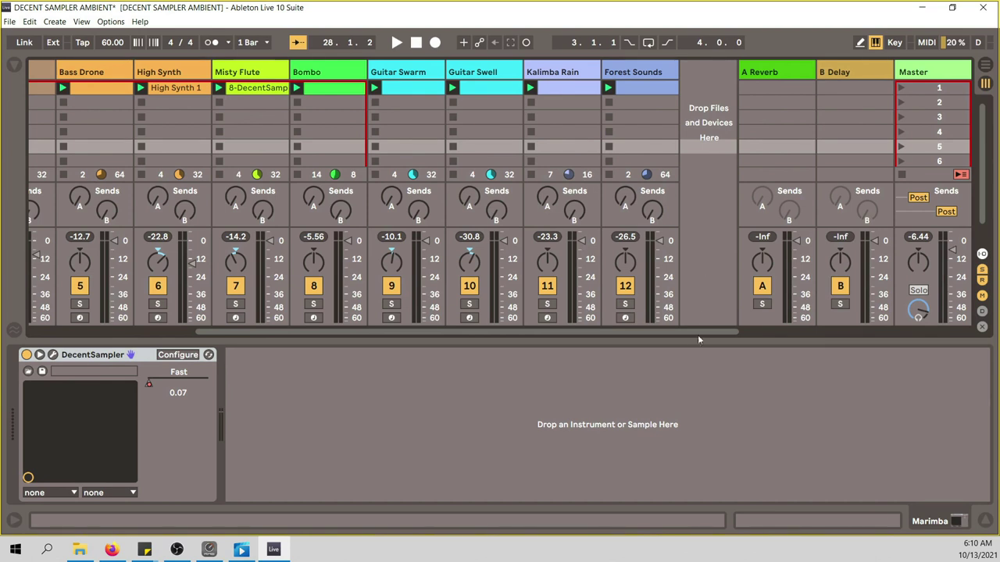
left_click_drag(685, 333, 516, 333)
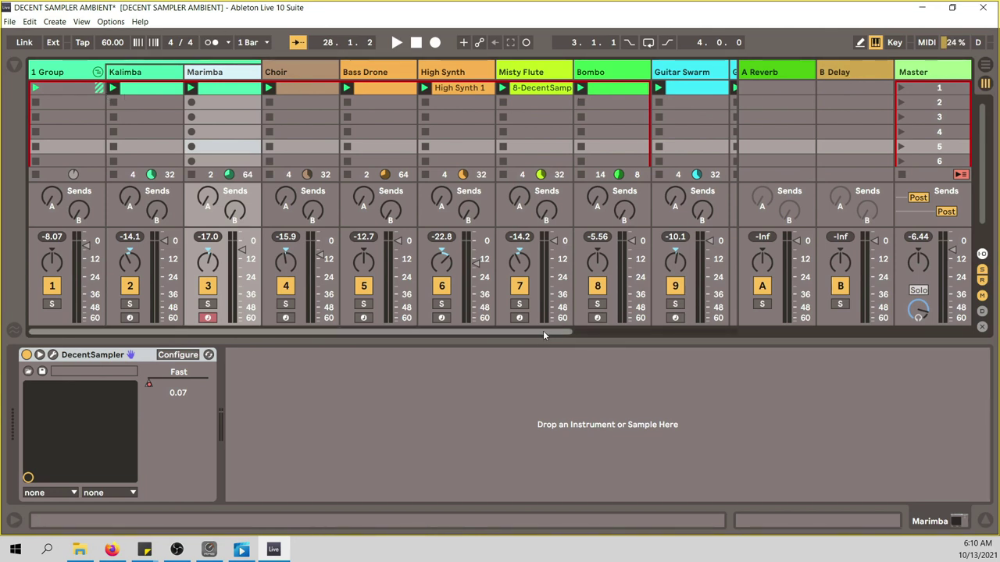
left_click_drag(544, 335, 800, 341)
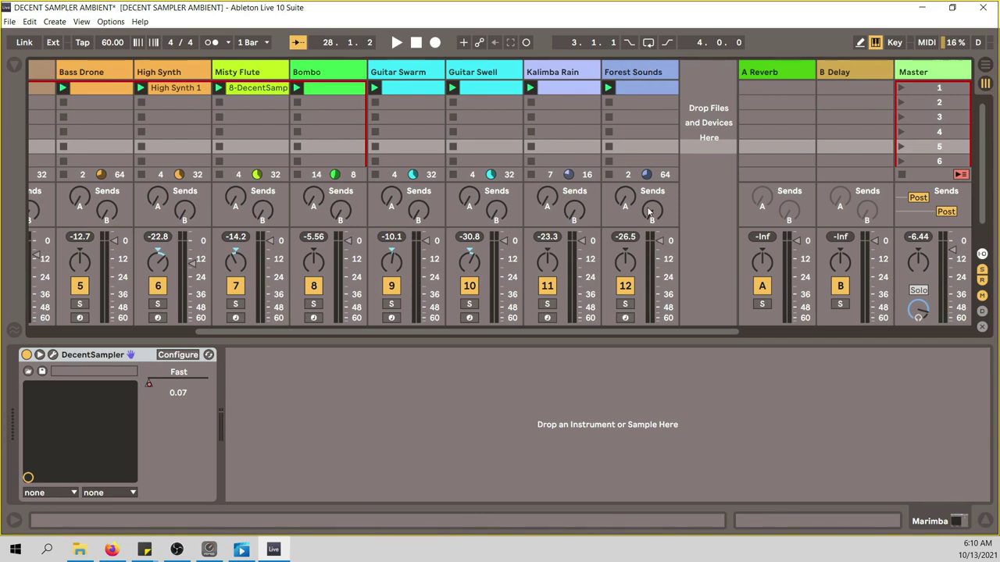
left_click_drag(598, 332, 299, 345)
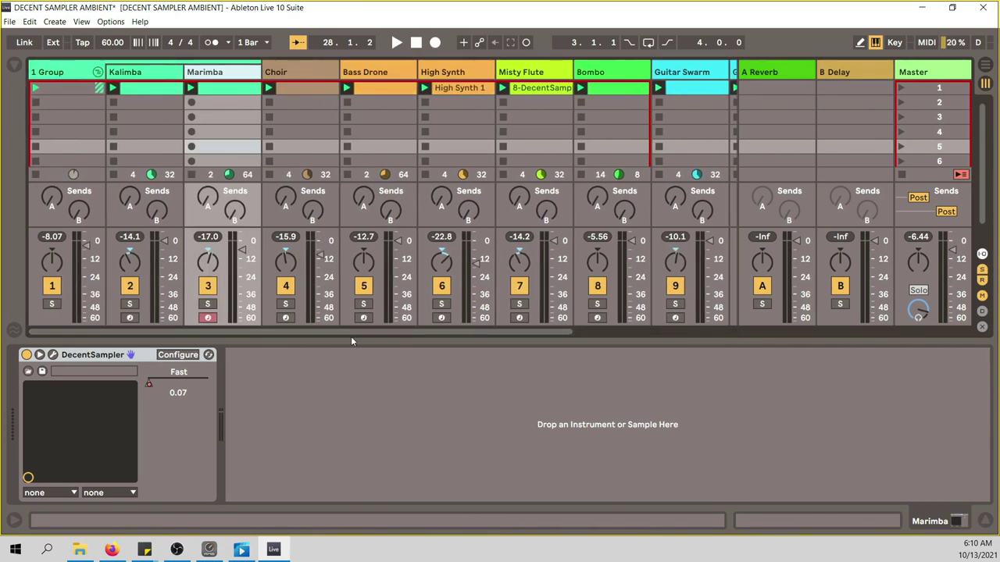